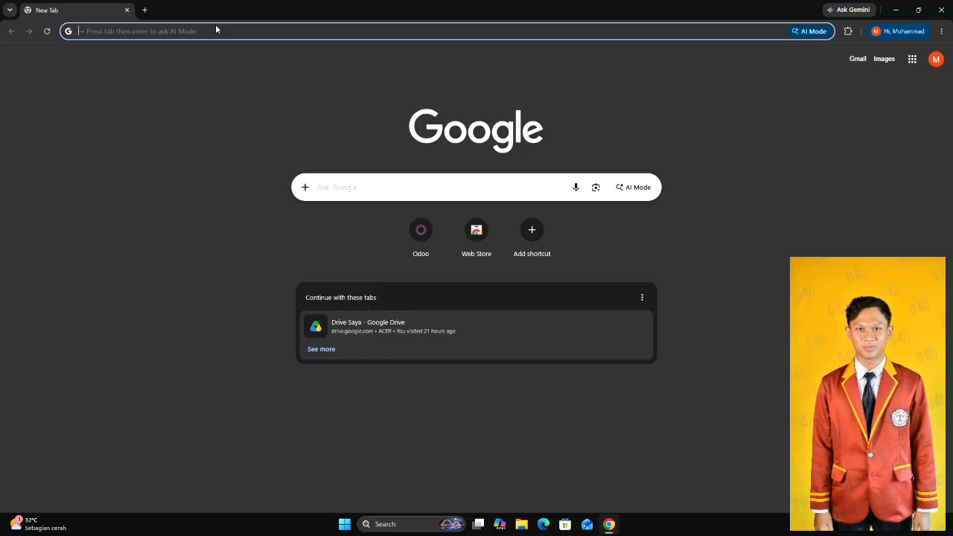
pyautogui.write('ins')
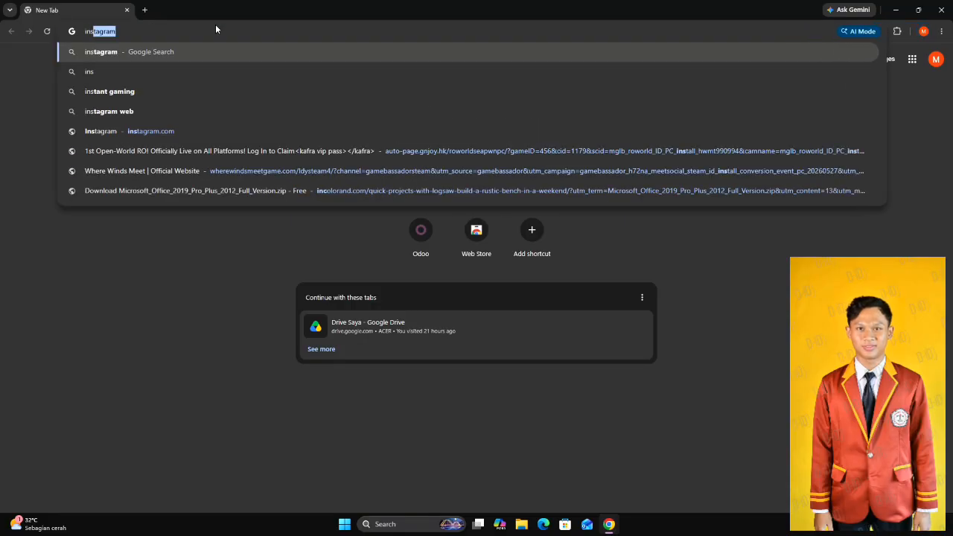
pyautogui.press('BackSpace')
pyautogui.press('BackSpace')
pyautogui.press('BackSpace')
pyautogui.press('BackSpace')
pyautogui.write('mihj')
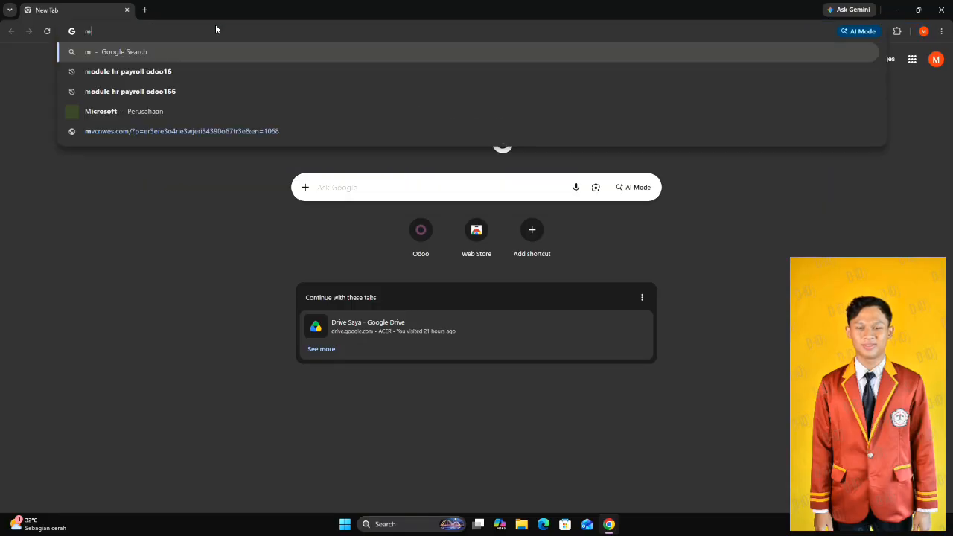
pyautogui.press('BackSpace')
pyautogui.press('BackSpace')
pyautogui.press('BackSpace')
pyautogui.press('BackSpace')
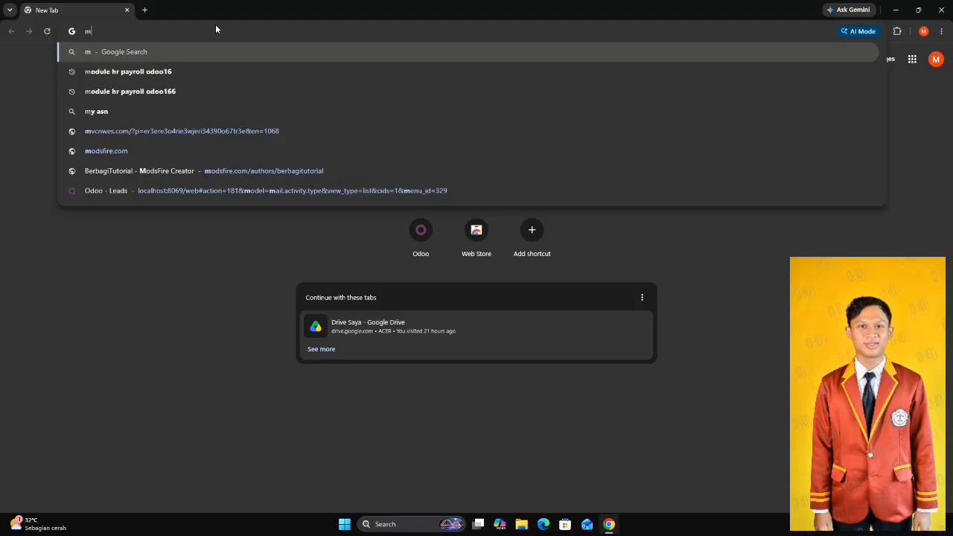
# Open nightly.odoo.com/16.0/nightly and download odoo_16.0.latest.exe from its windows directory.
pyautogui.write('nightly.odoo.com/16.0/nightly')
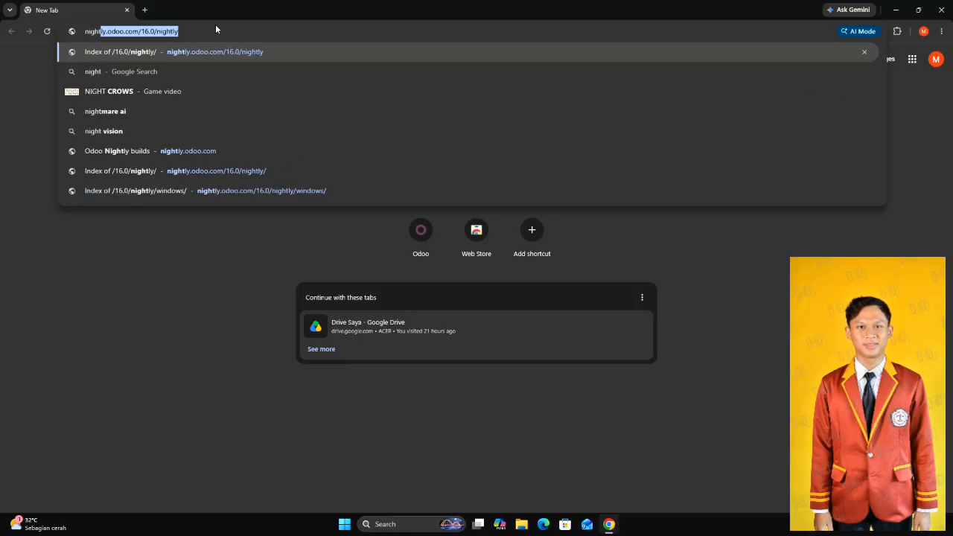
pyautogui.press('Return')
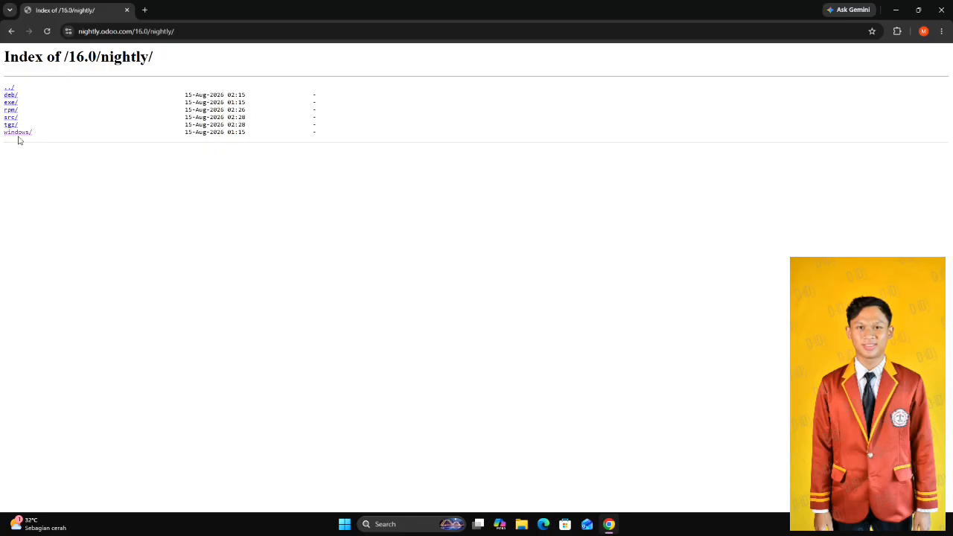
pyautogui.click(18, 133)
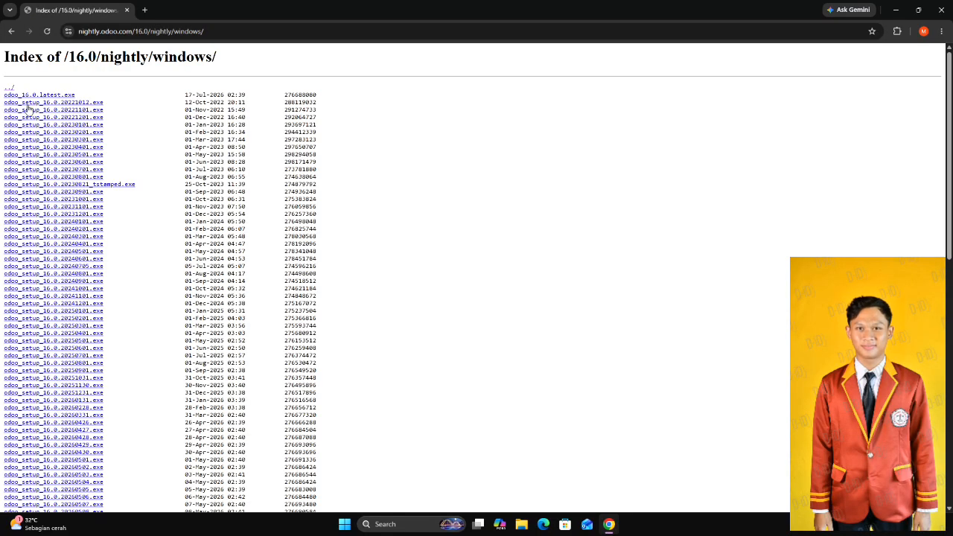
pyautogui.click(54, 96)
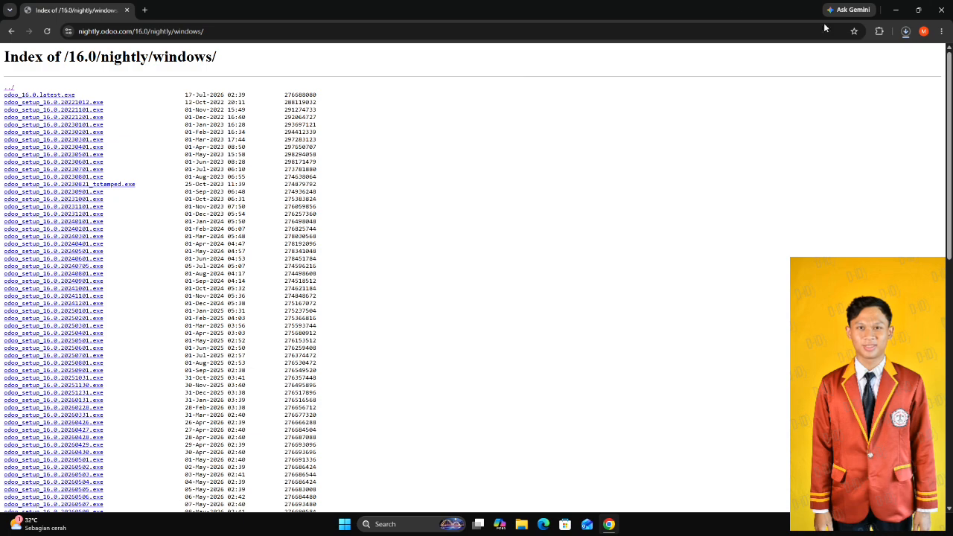
# Launch the downloaded odoo_16.0.latest.exe from its folder and allow it to make changes to the device.
pyautogui.click(904, 33)
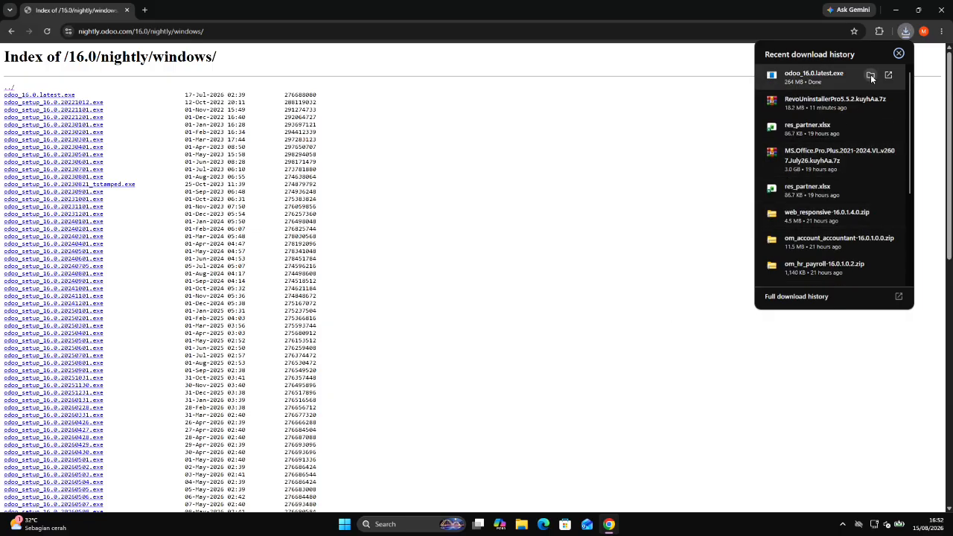
pyautogui.click(871, 76)
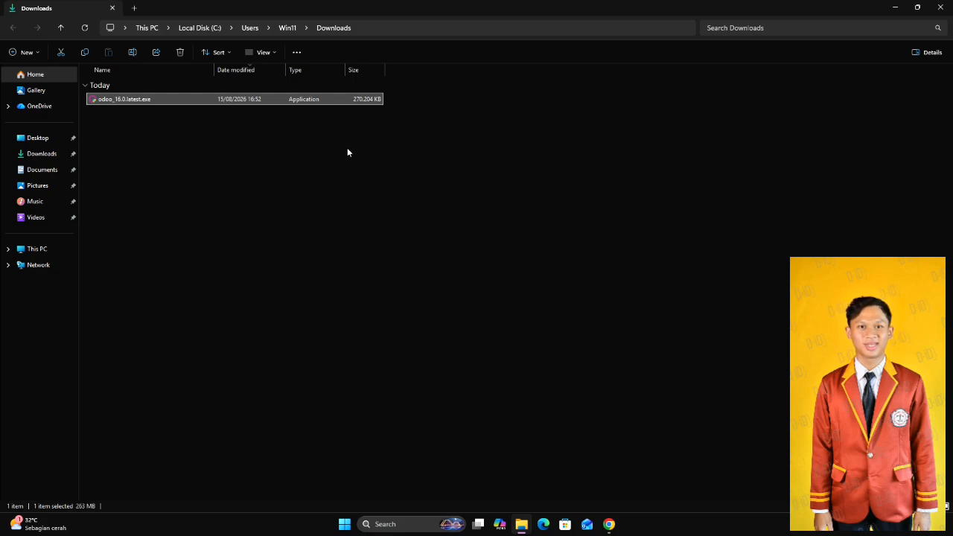
pyautogui.doubleClick(195, 101)
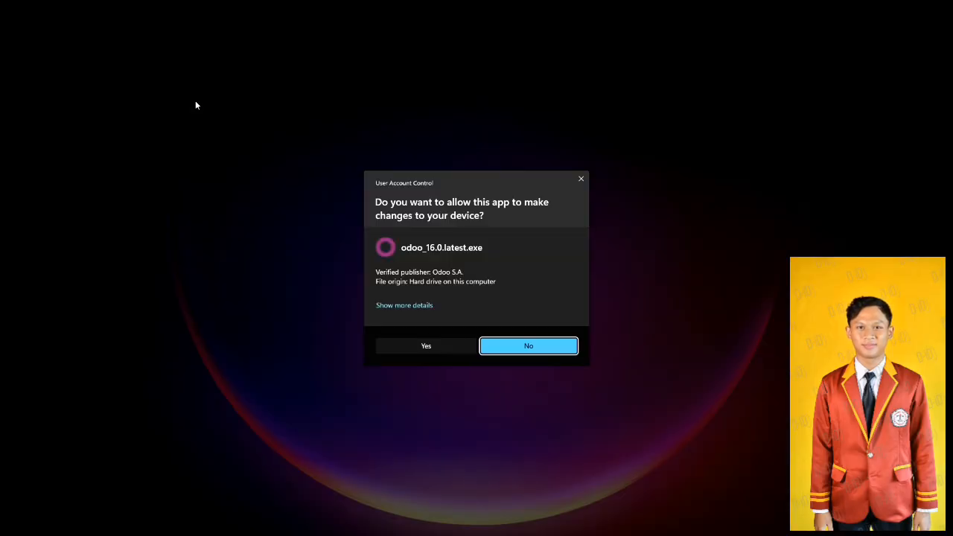
pyautogui.click(451, 347)
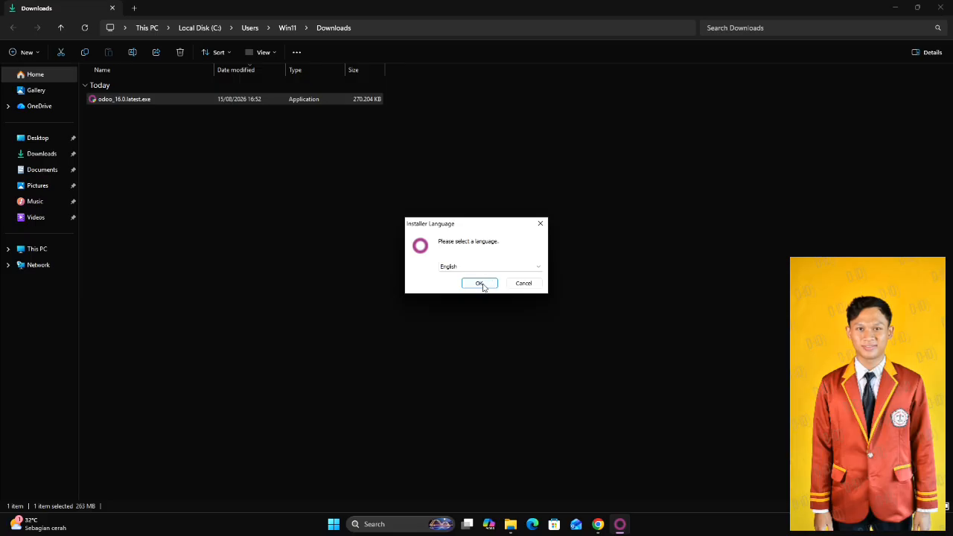
# Go through the Odoo 16.0 setup in English, accepting the license, the Odoo Server and PostgreSQL components, and the preset PostgreSQL connection details.
pyautogui.click(481, 284)
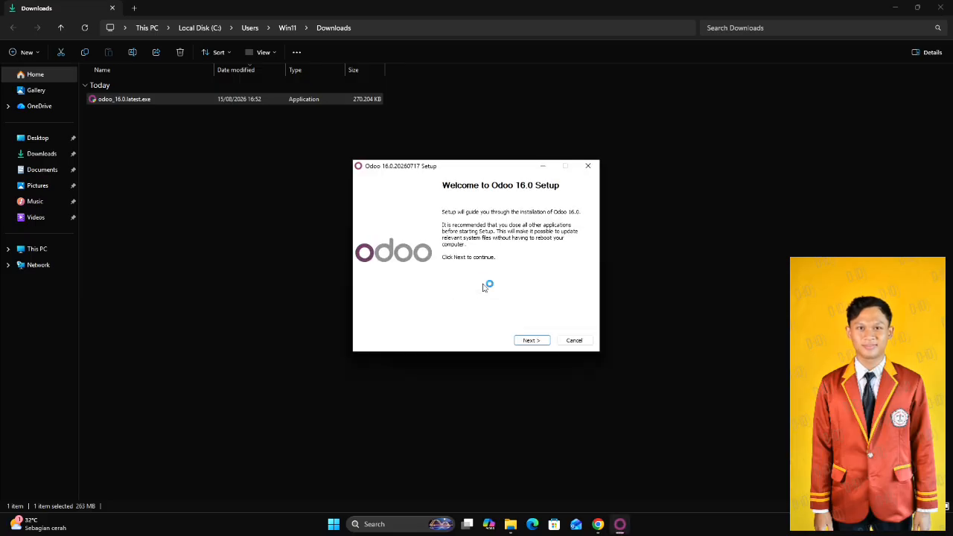
pyautogui.click(527, 341)
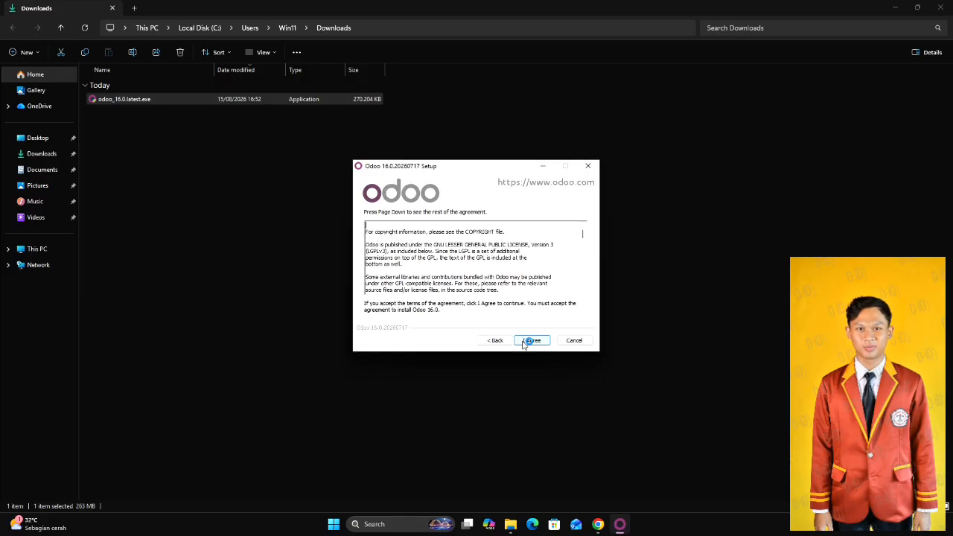
pyautogui.click(525, 343)
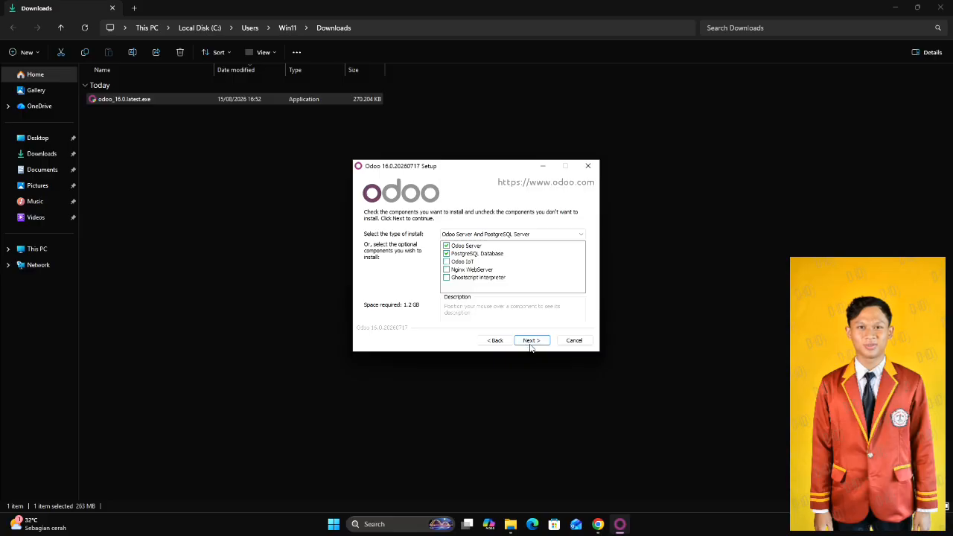
pyautogui.click(535, 345)
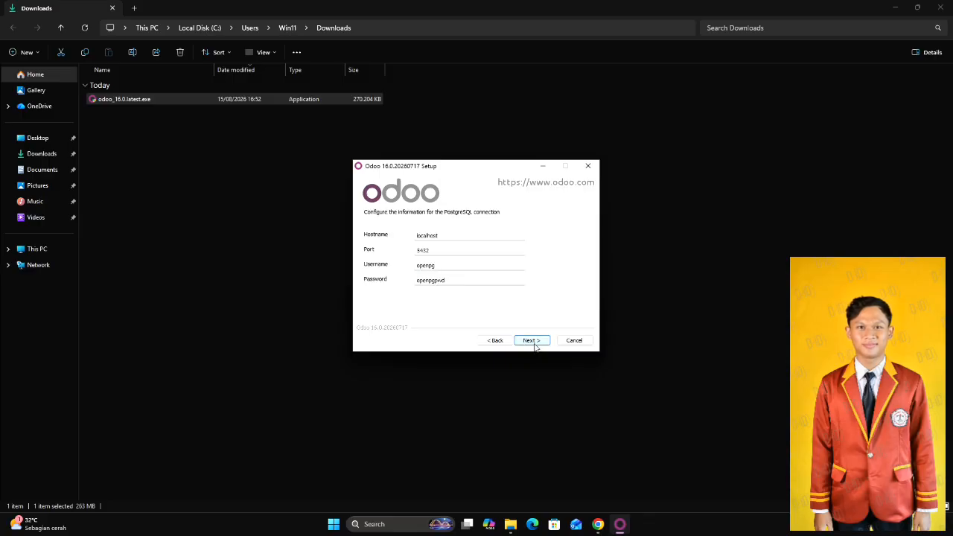
pyautogui.click(532, 340)
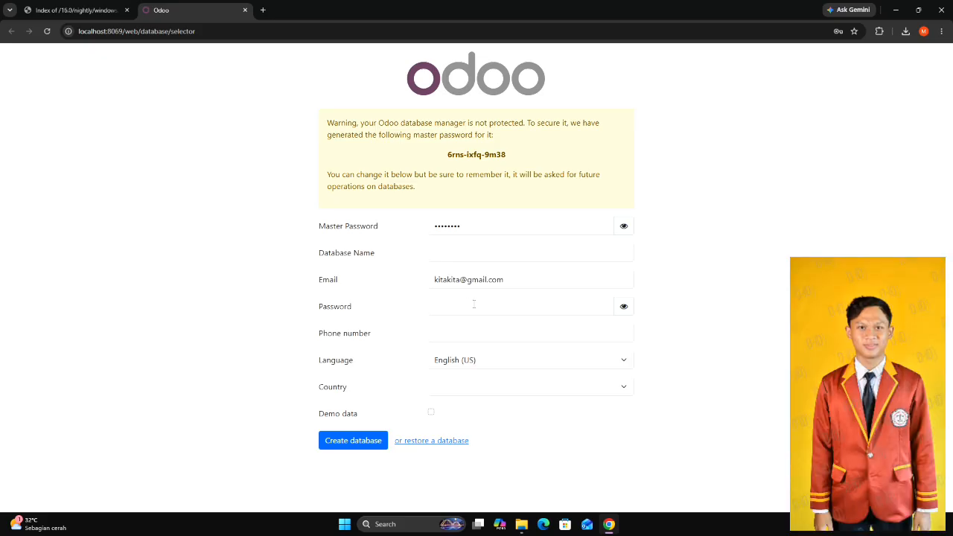
# Enter the administrator password in the database creation form and make it readable, leaving the master password hidden.
pyautogui.click(474, 306)
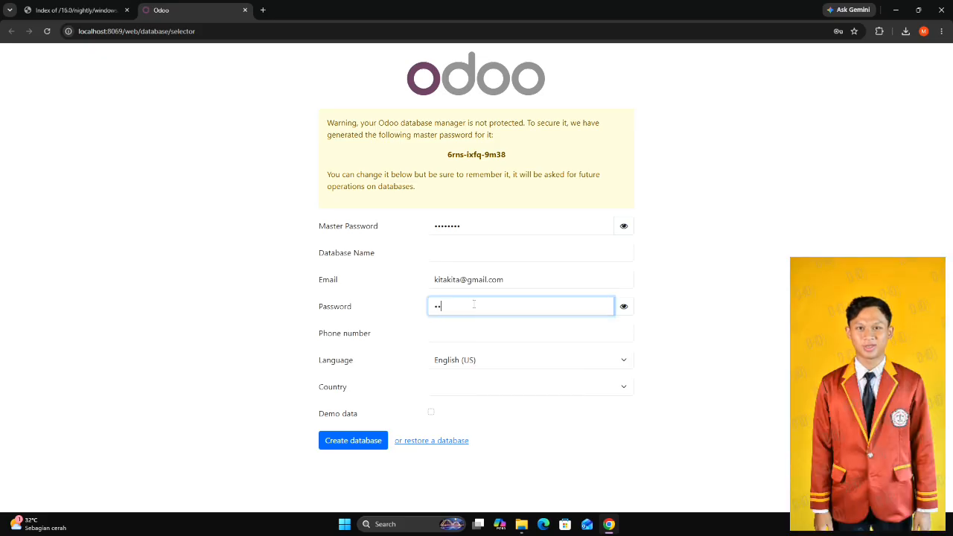
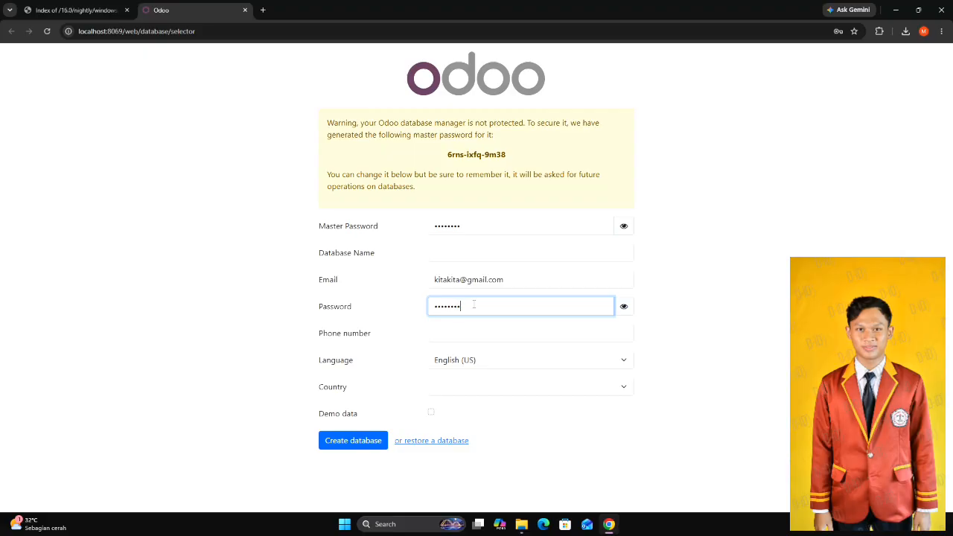
pyautogui.click(624, 308)
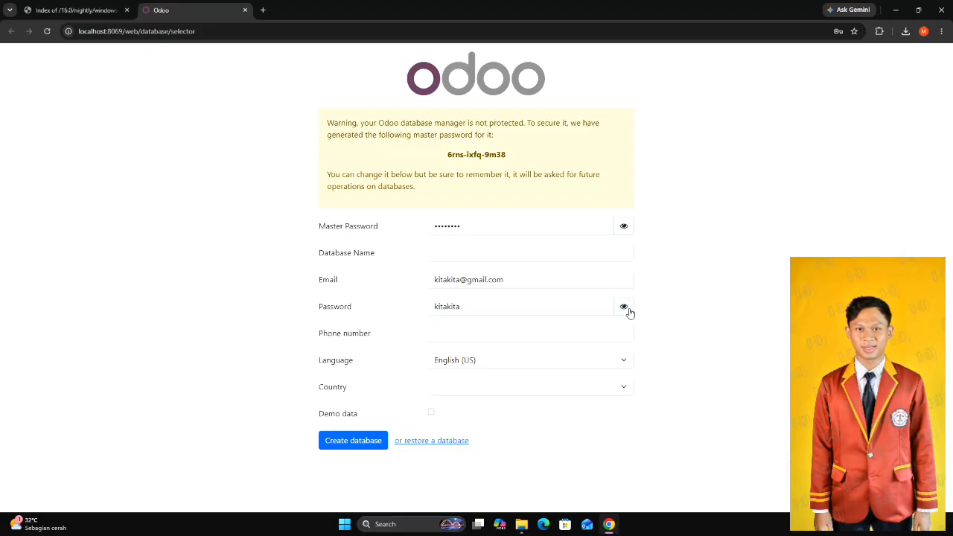
pyautogui.click(625, 234)
pyautogui.click(624, 230)
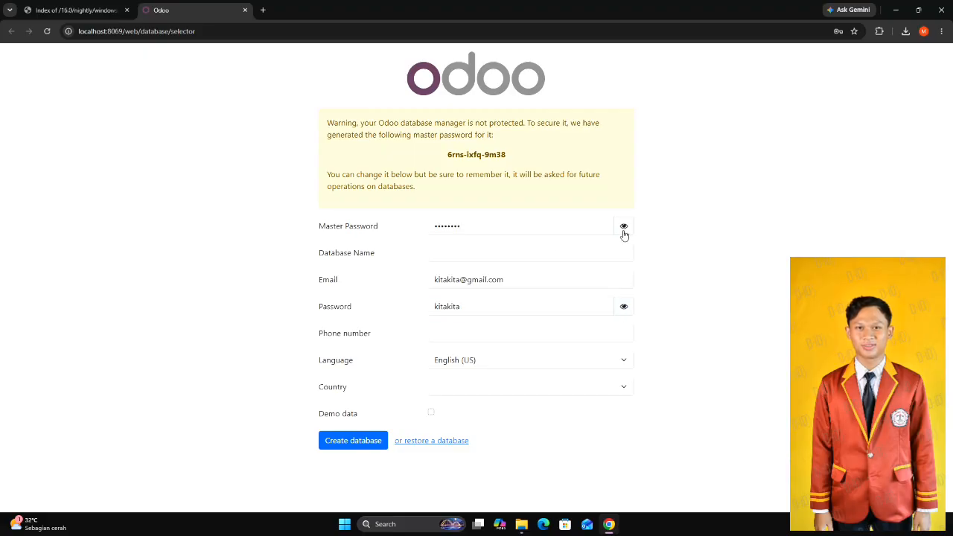
# Name the new database after the part of the form's e-mail address before the @ sign.
pyautogui.click(525, 252)
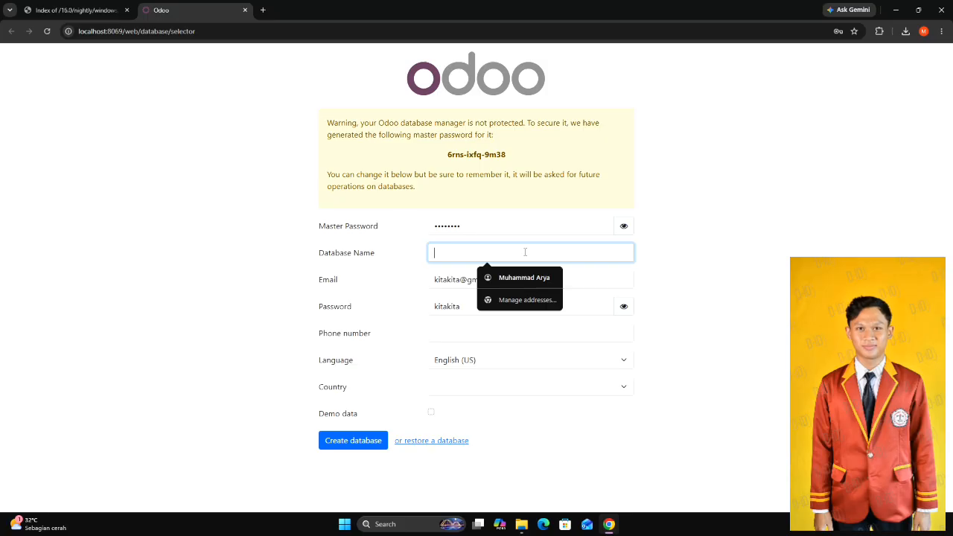
pyautogui.write('ki')
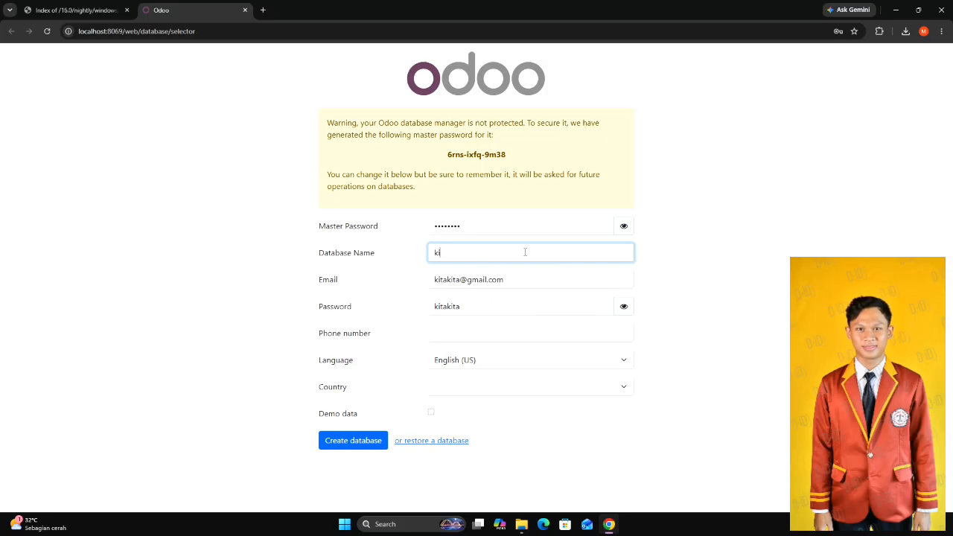
pyautogui.write('tarim')
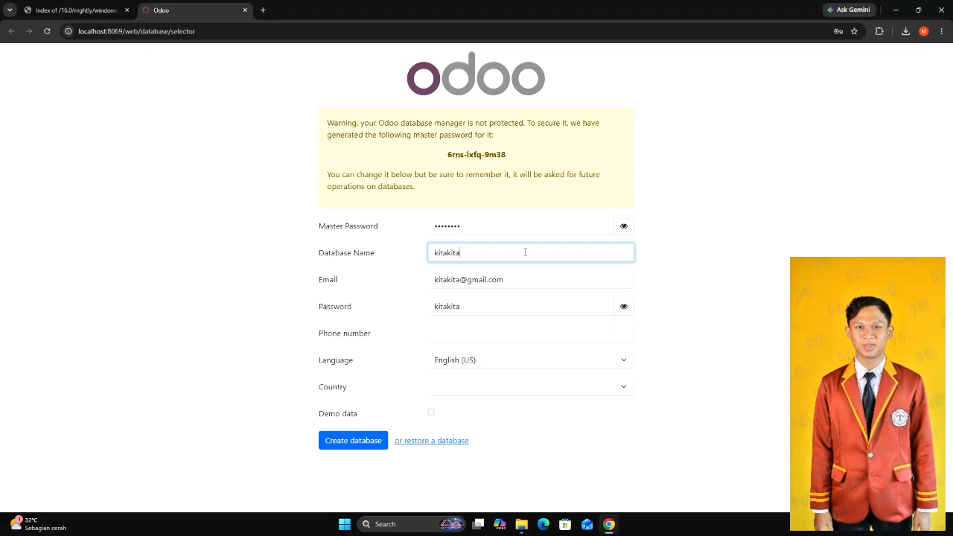
# Enter the phone number, create the database without demo data, and dismiss the browser's password warning.
pyautogui.click(455, 335)
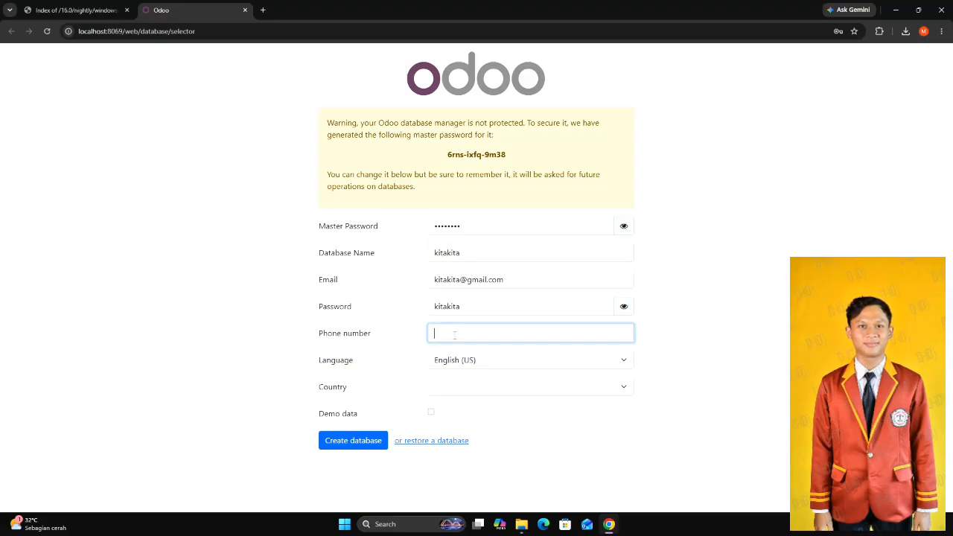
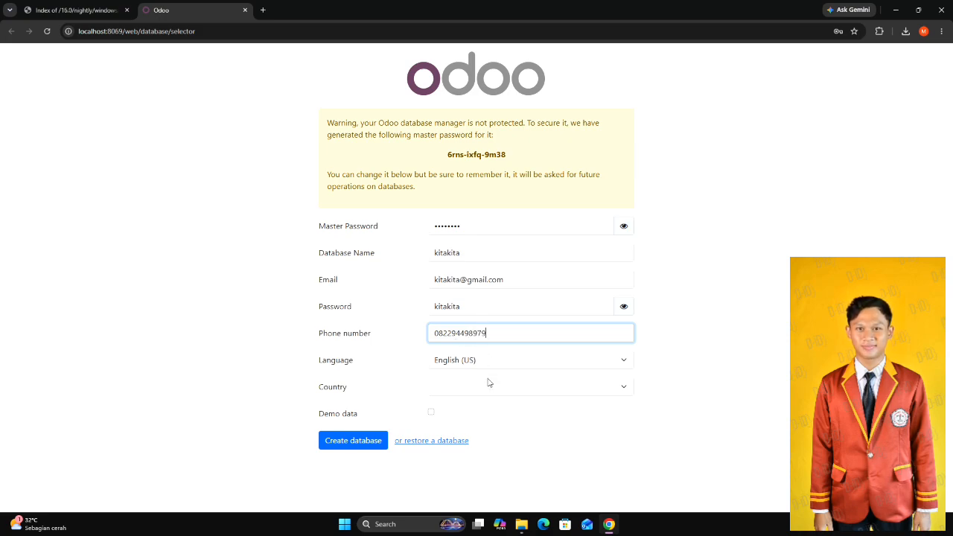
pyautogui.click(359, 444)
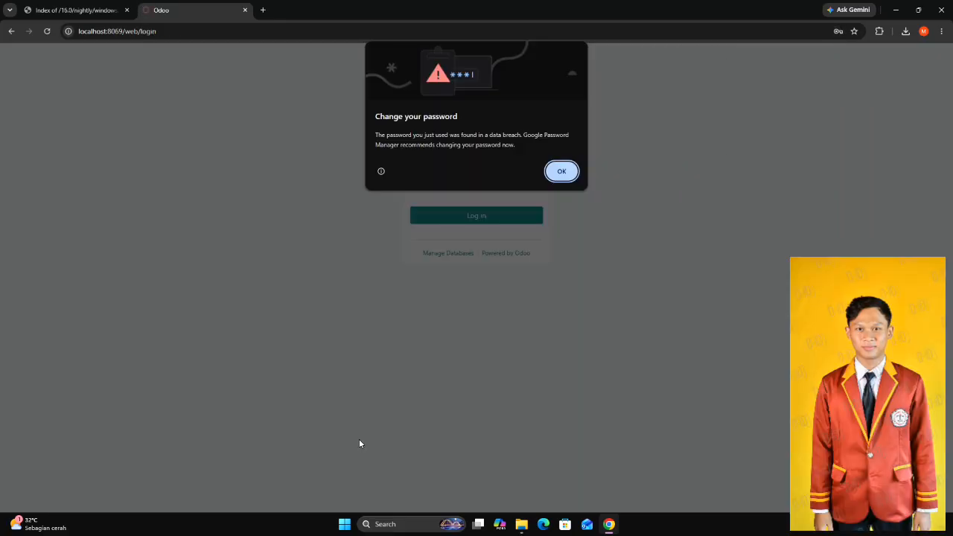
pyautogui.click(558, 176)
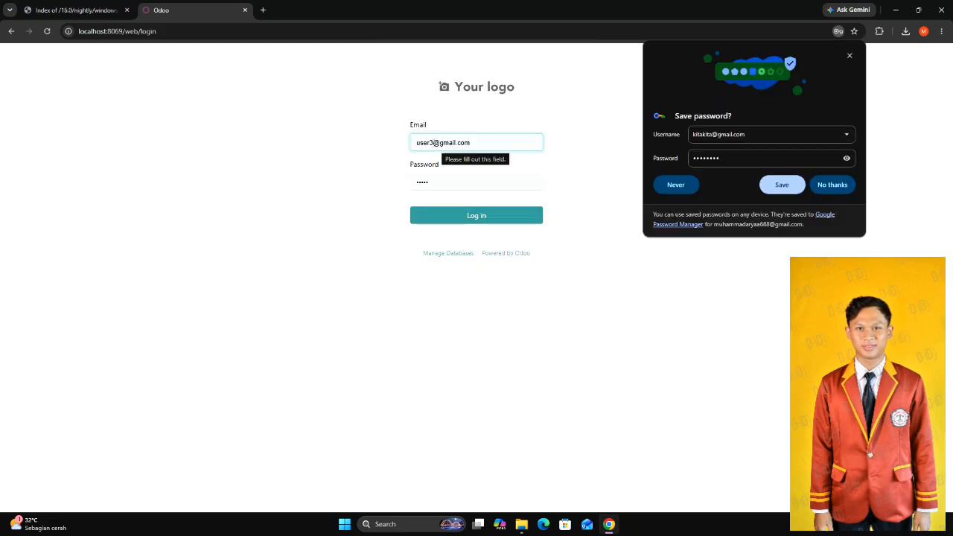
# Replace the prefilled login e-mail with the e-mail used when creating the database.
pyautogui.click(432, 143)
pyautogui.press('BackSpace')
pyautogui.press('BackSpace')
pyautogui.press('BackSpace')
pyautogui.press('BackSpace')
pyautogui.press('BackSpace')
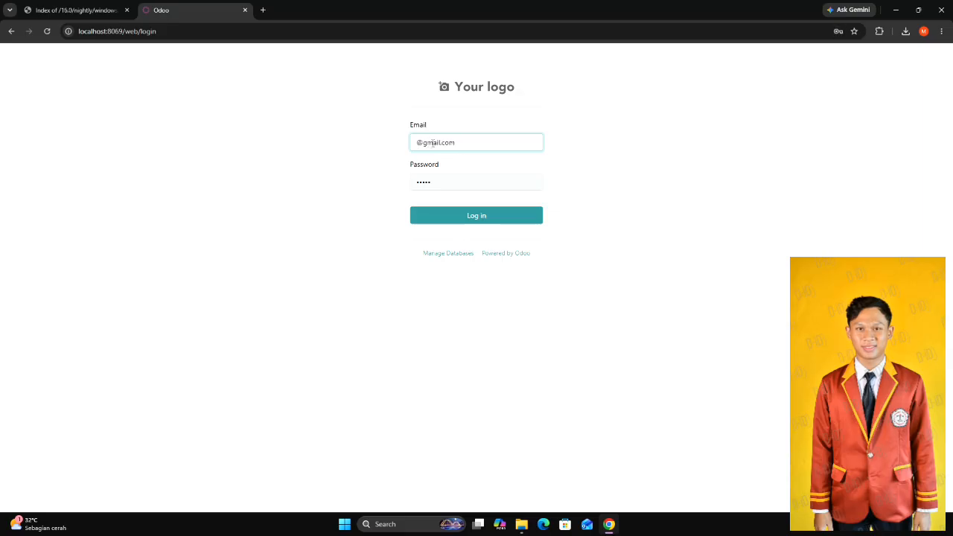
pyautogui.write('kitakita')
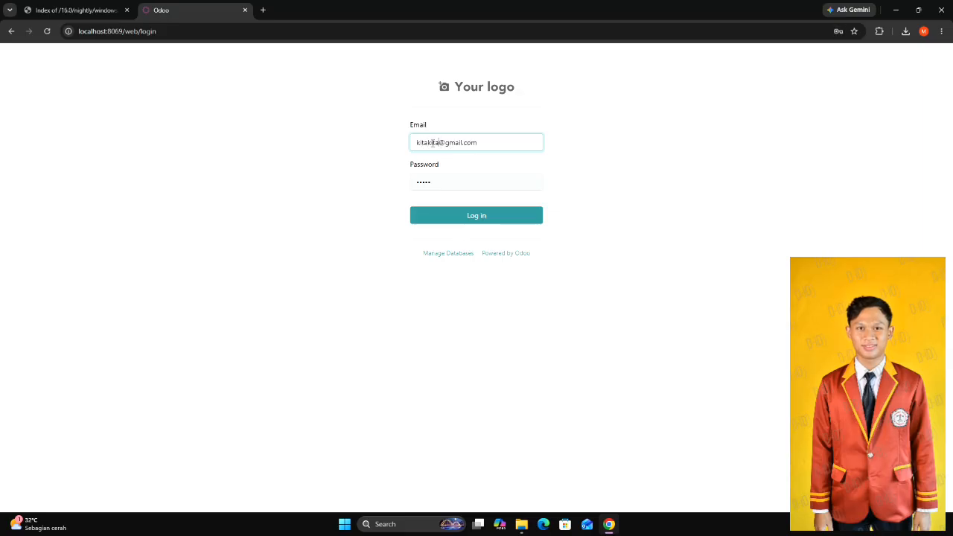
# Replace the prefilled password with the new account's password, log in to Odoo, and dismiss the browser's password warning.
pyautogui.click(442, 183)
pyautogui.press('BackSpace')
pyautogui.press('BackSpace')
pyautogui.press('BackSpace')
pyautogui.press('BackSpace')
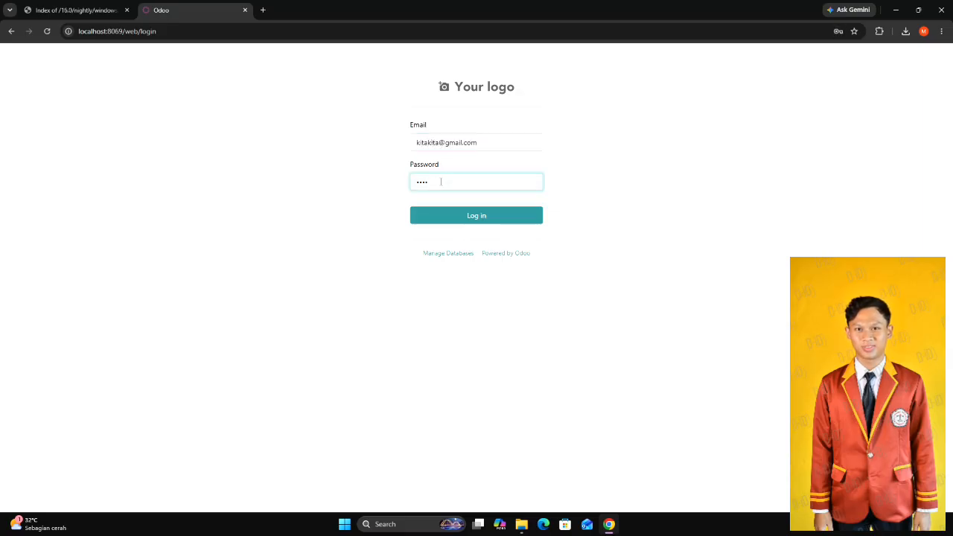
pyautogui.write('•••••••')
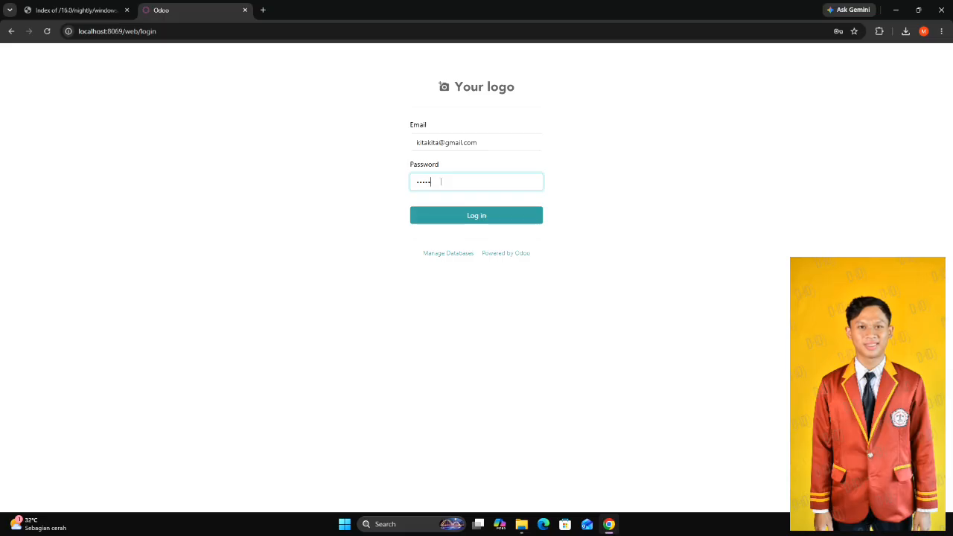
pyautogui.click(456, 215)
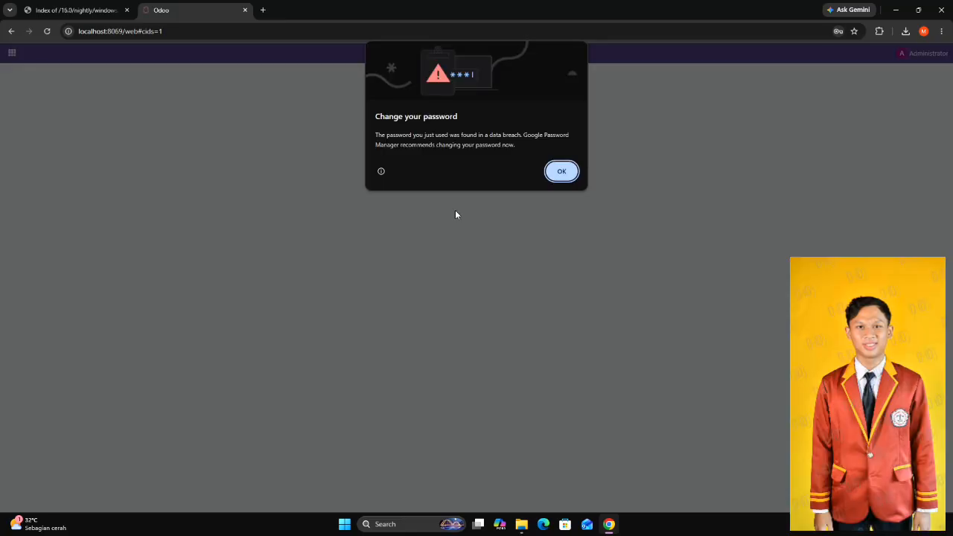
pyautogui.click(559, 171)
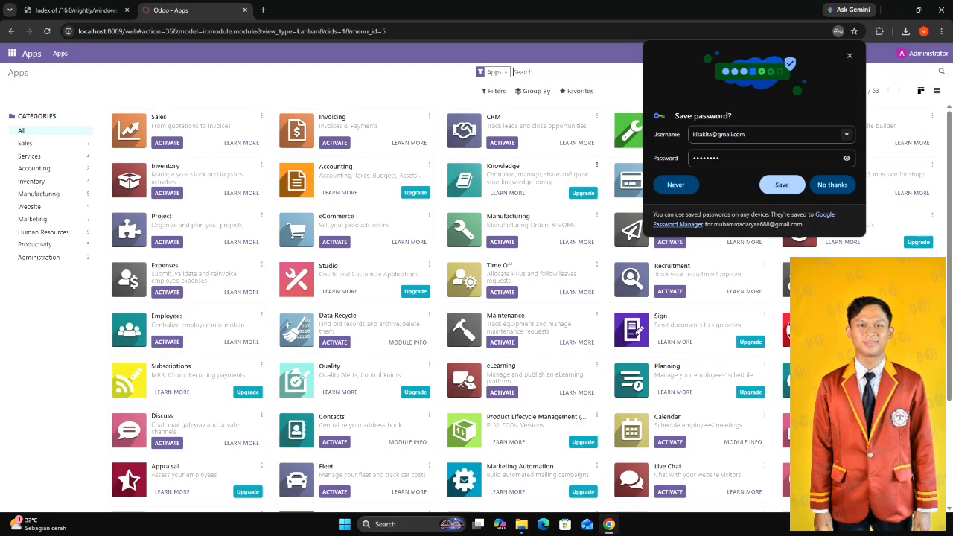
# Save the login in the browser and list all modules without the Apps filter.
pyautogui.click(781, 188)
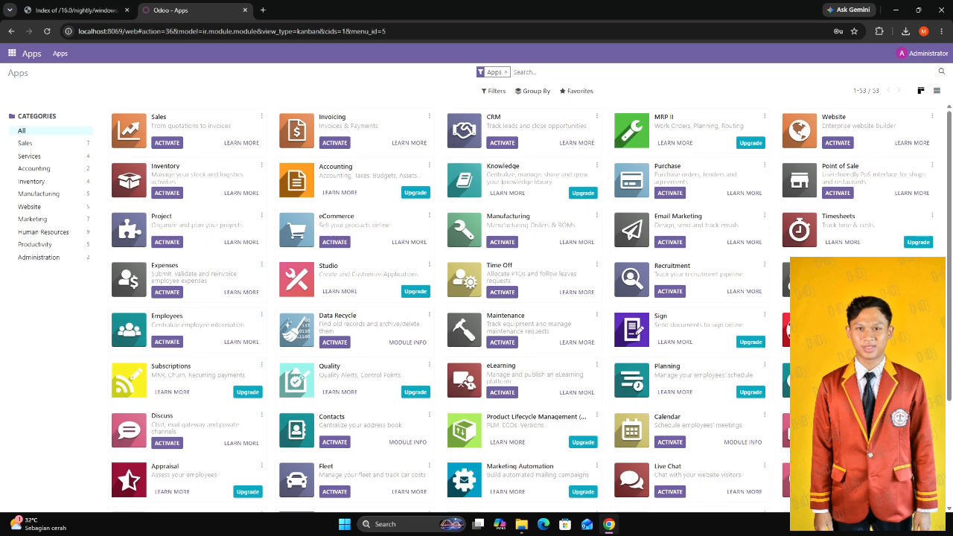
pyautogui.click(507, 73)
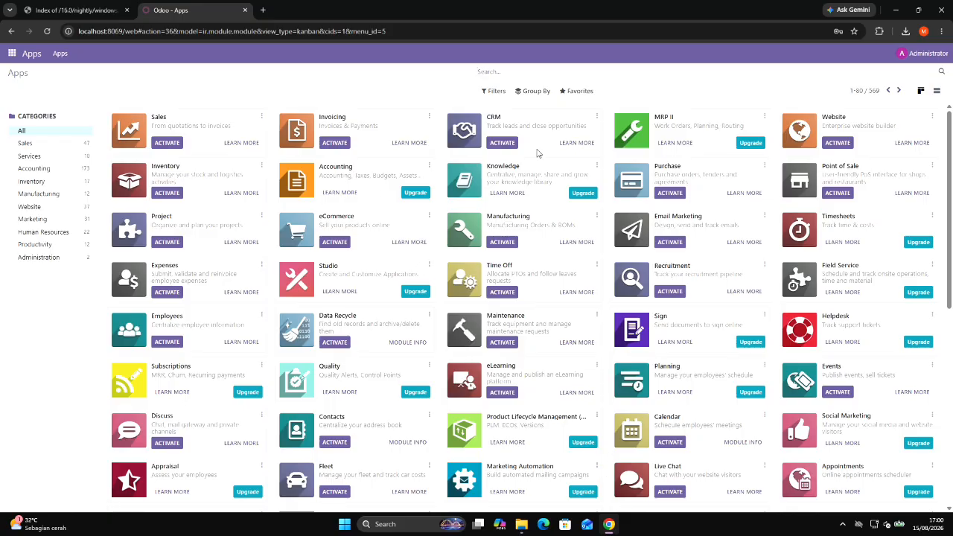
pyautogui.click(938, 91)
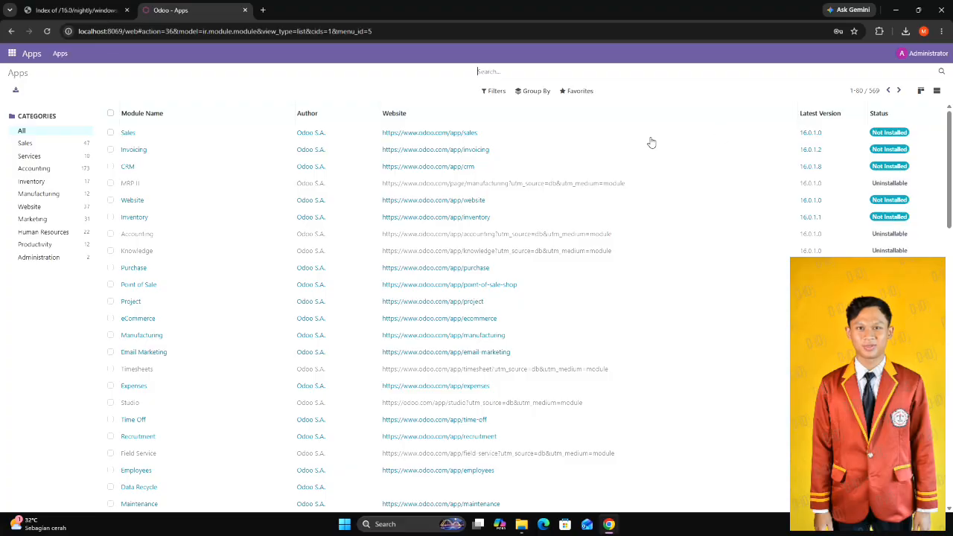
# Select the Sales, CRM, Inventory and Accounting modules, leaving Point of Sale unselected.
pyautogui.click(110, 134)
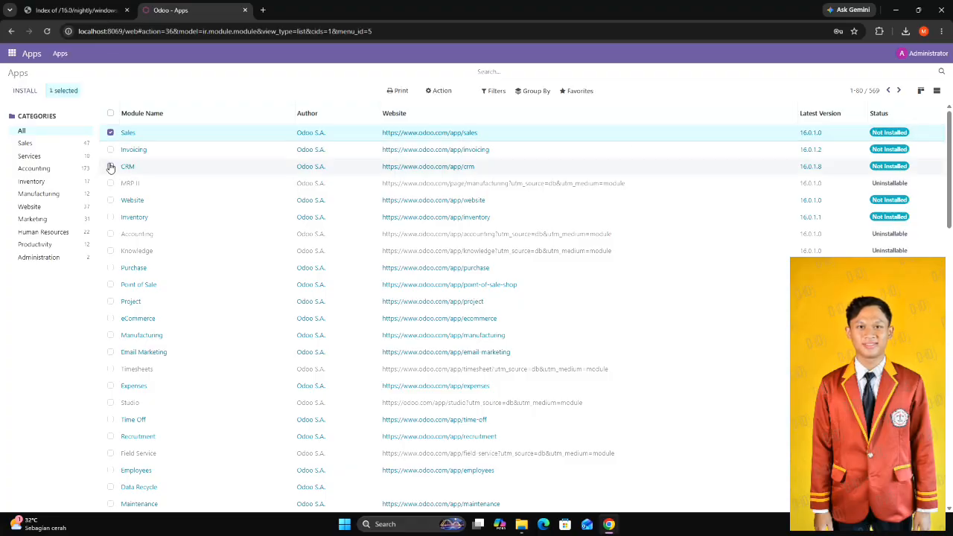
pyautogui.click(110, 167)
pyautogui.click(110, 218)
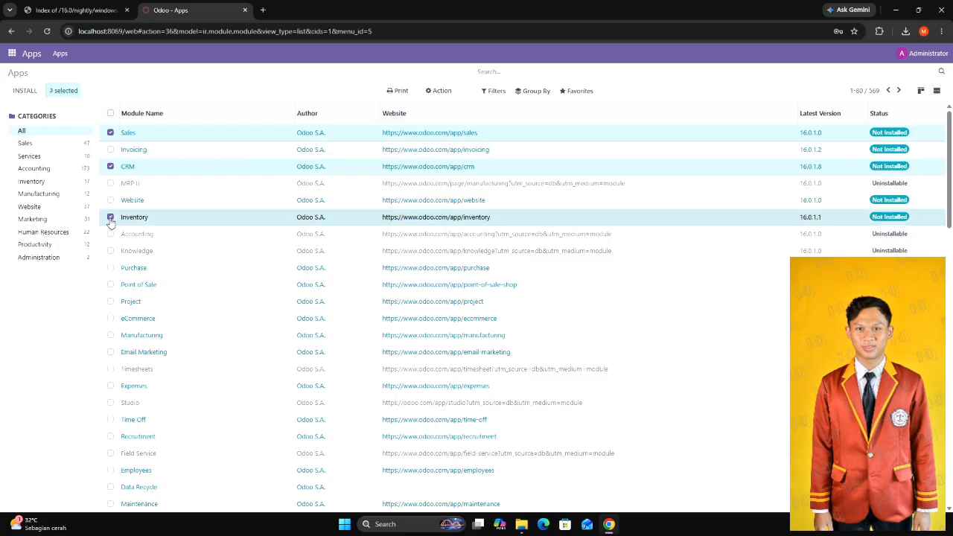
pyautogui.click(111, 235)
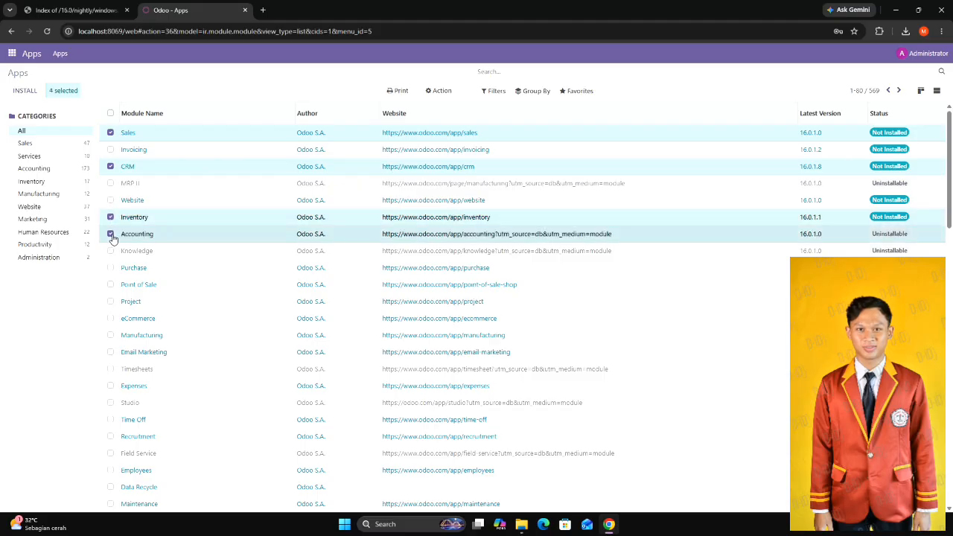
pyautogui.click(111, 286)
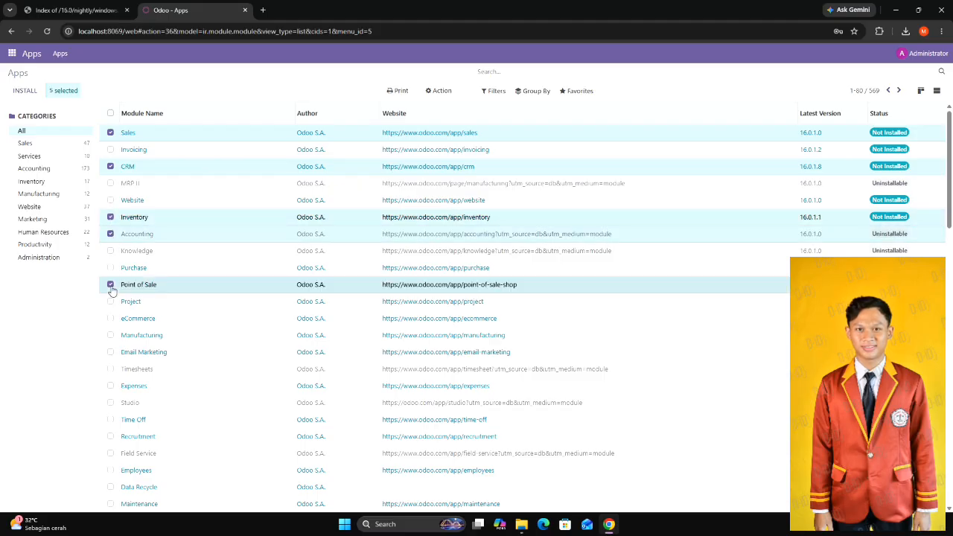
pyautogui.click(110, 287)
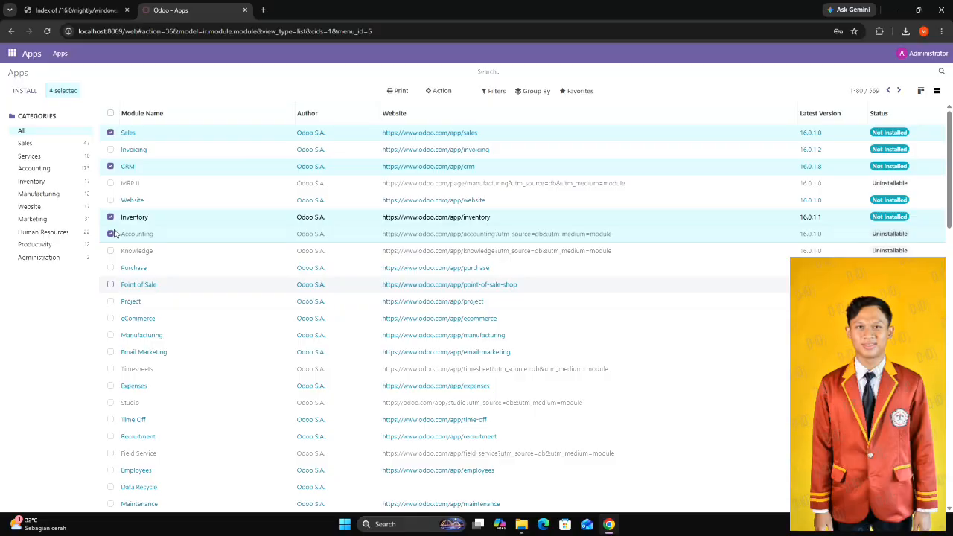
# Add Manufacturing, Employees and Purchase to the selection and install the selected modules.
pyautogui.click(110, 335)
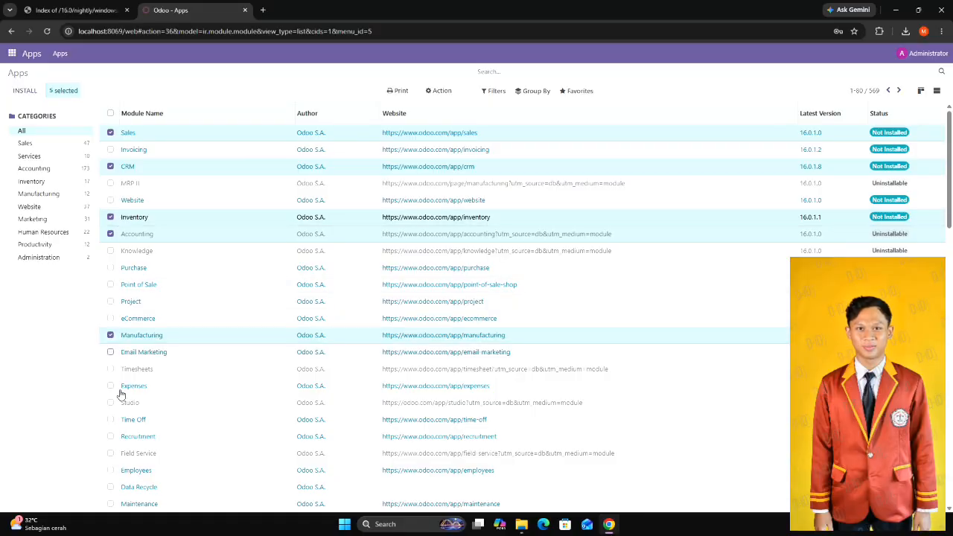
pyautogui.click(110, 470)
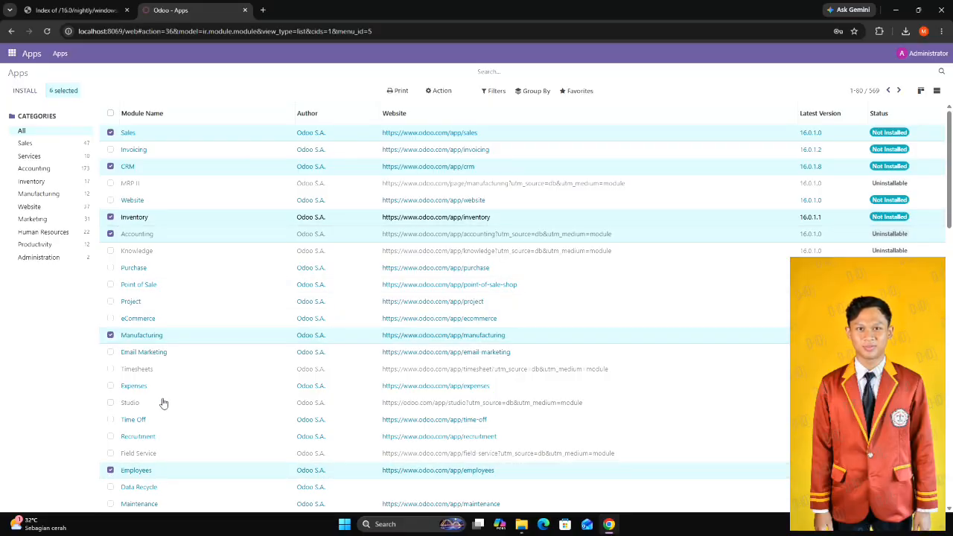
pyautogui.scroll(-3, 164, 403)
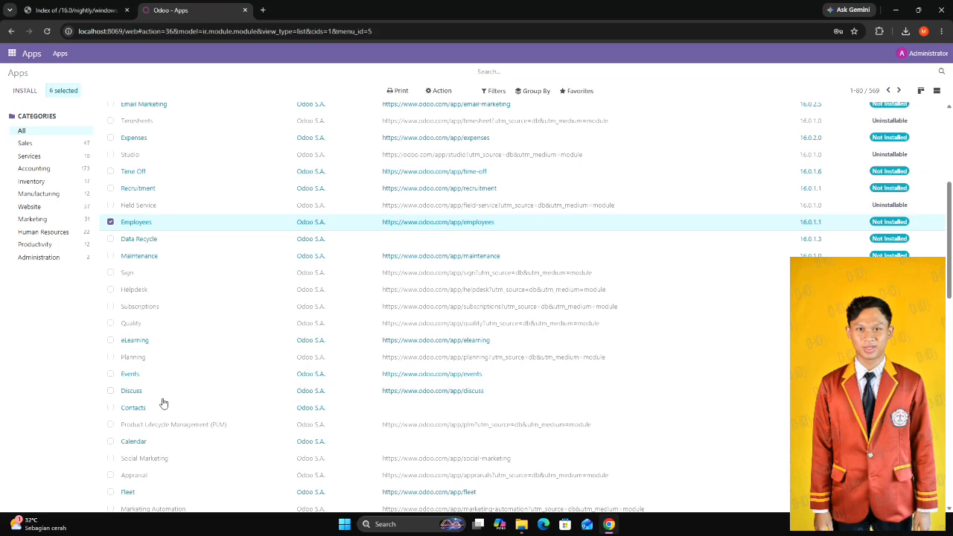
pyautogui.scroll(3, 208, 242)
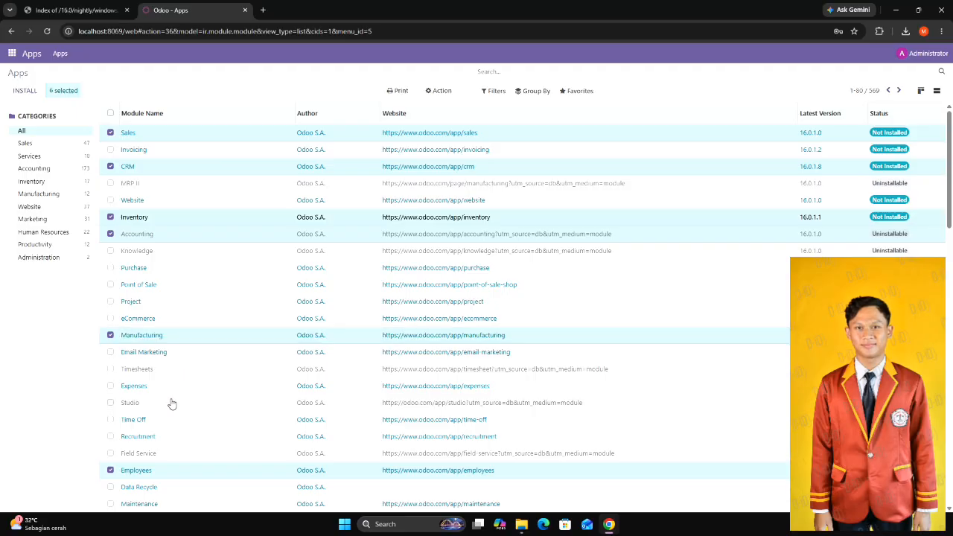
pyautogui.click(110, 269)
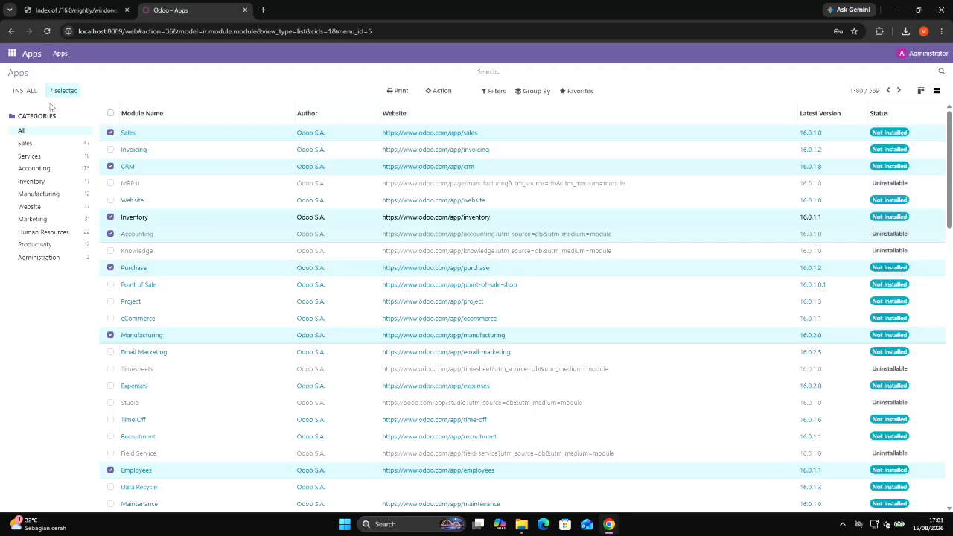
pyautogui.click(25, 91)
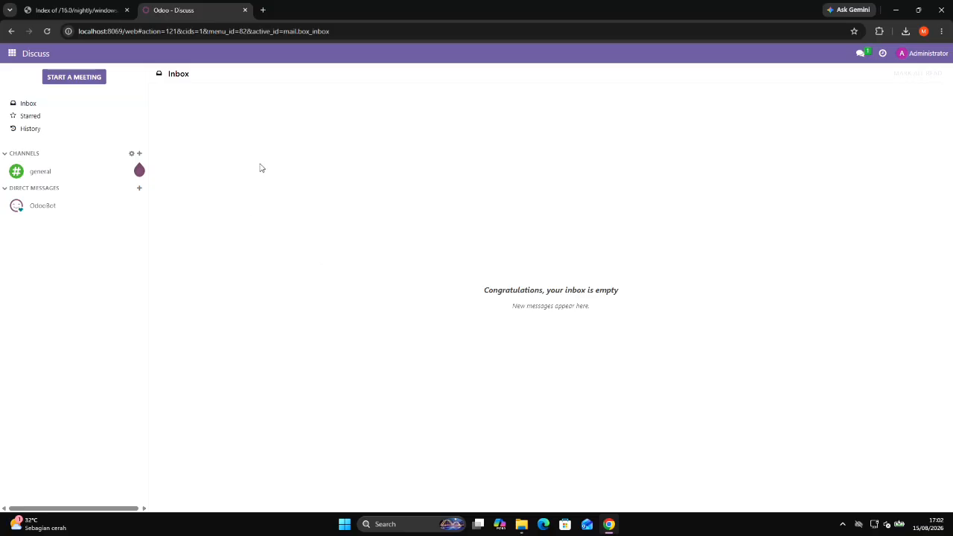
# View the Sales dashboard in the Dashboards app and the order list in the Manufacturing app.
pyautogui.click(12, 54)
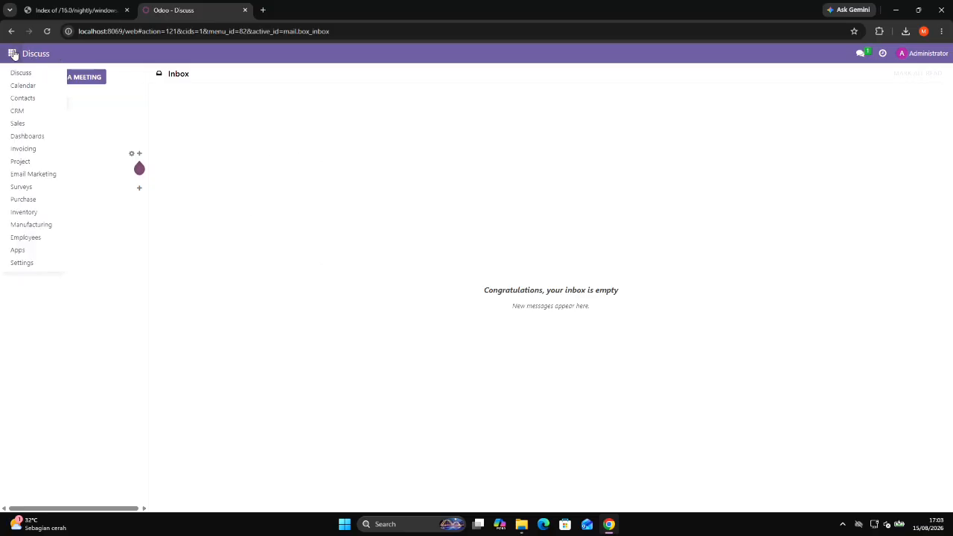
pyautogui.click(34, 138)
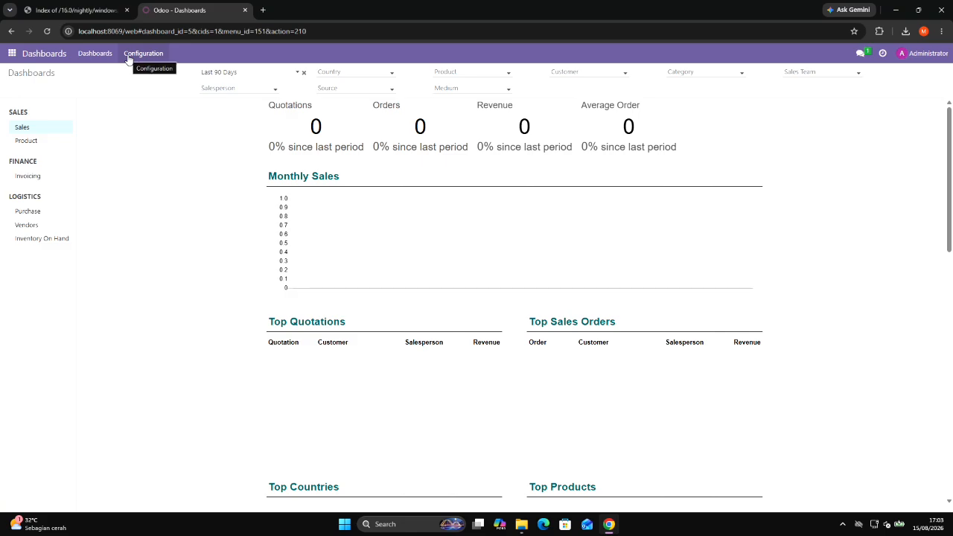
pyautogui.click(138, 58)
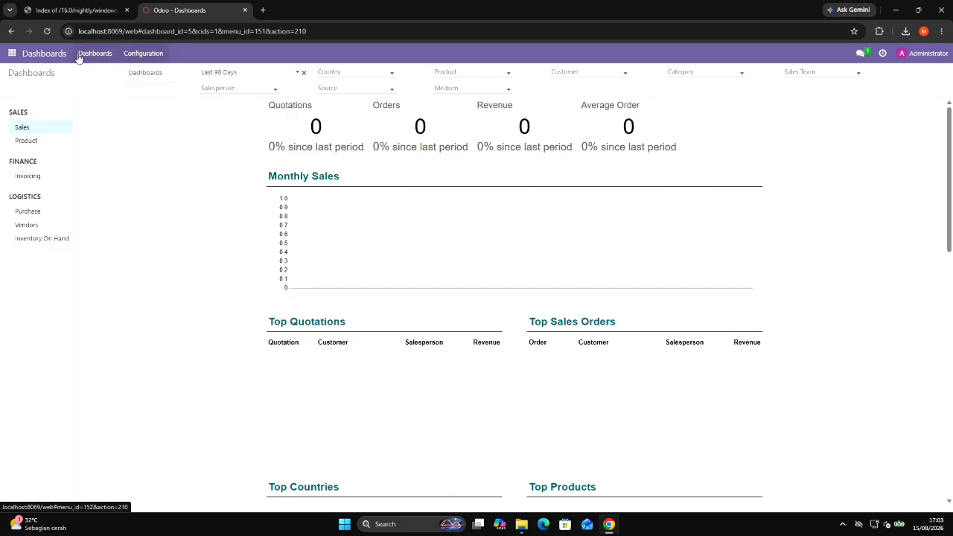
pyautogui.click(51, 56)
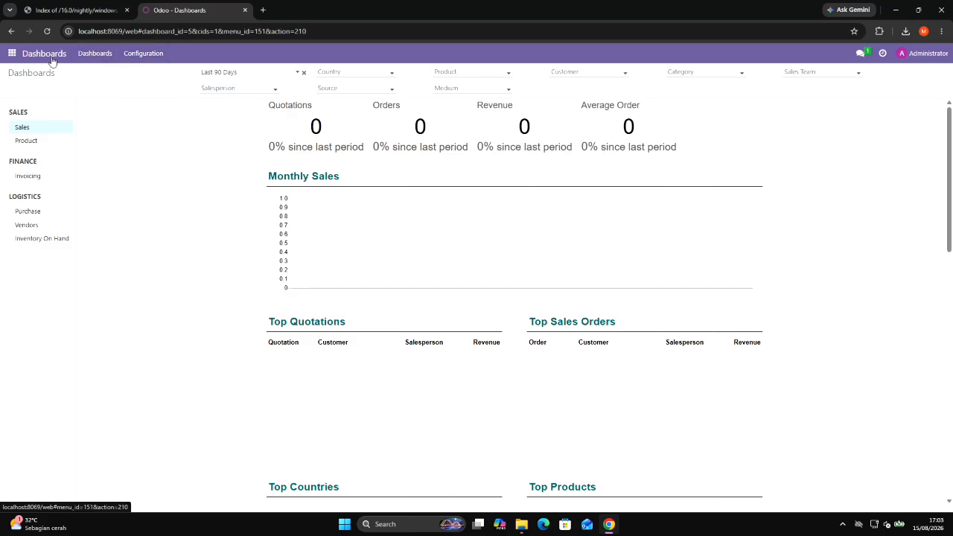
pyautogui.click(12, 55)
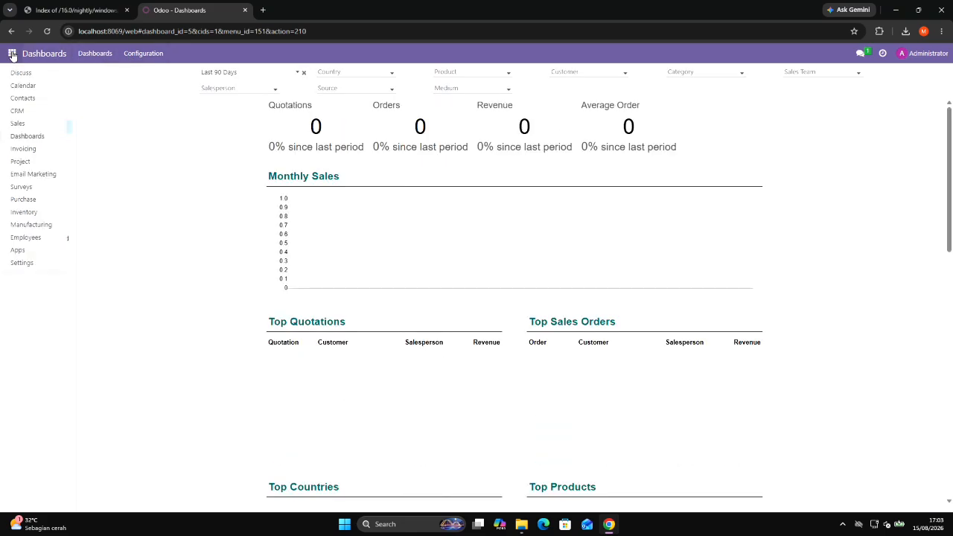
pyautogui.click(43, 231)
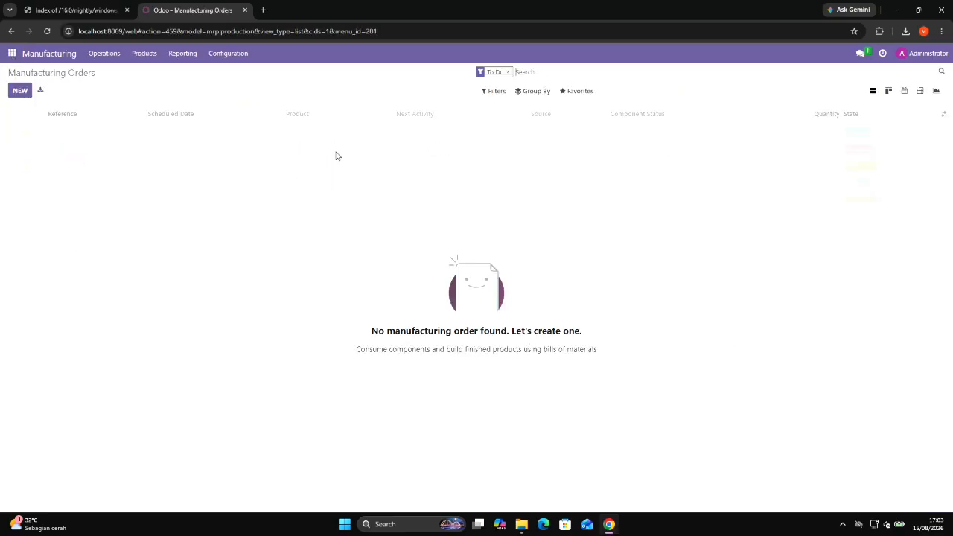
# Activate the developer mode (with assets) in the General Settings.
pyautogui.click(12, 53)
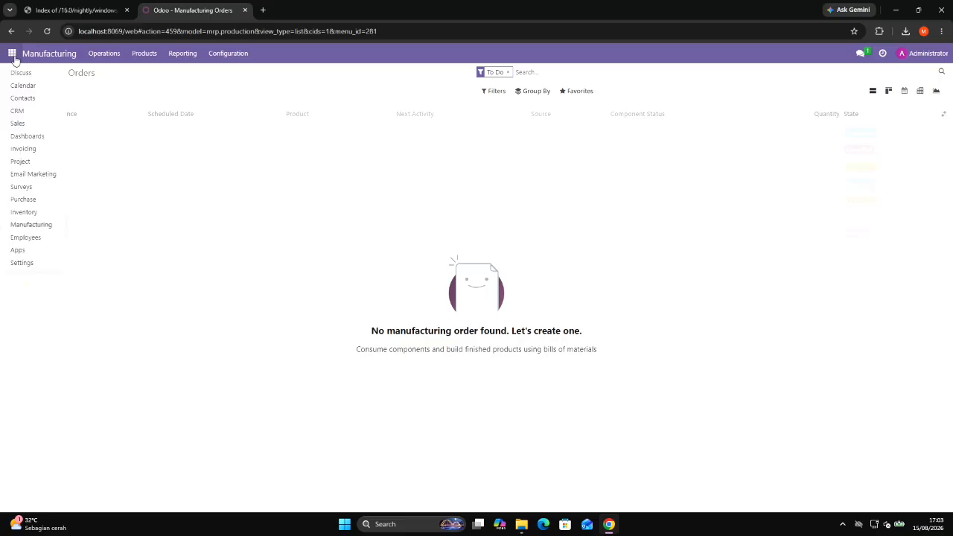
pyautogui.click(21, 262)
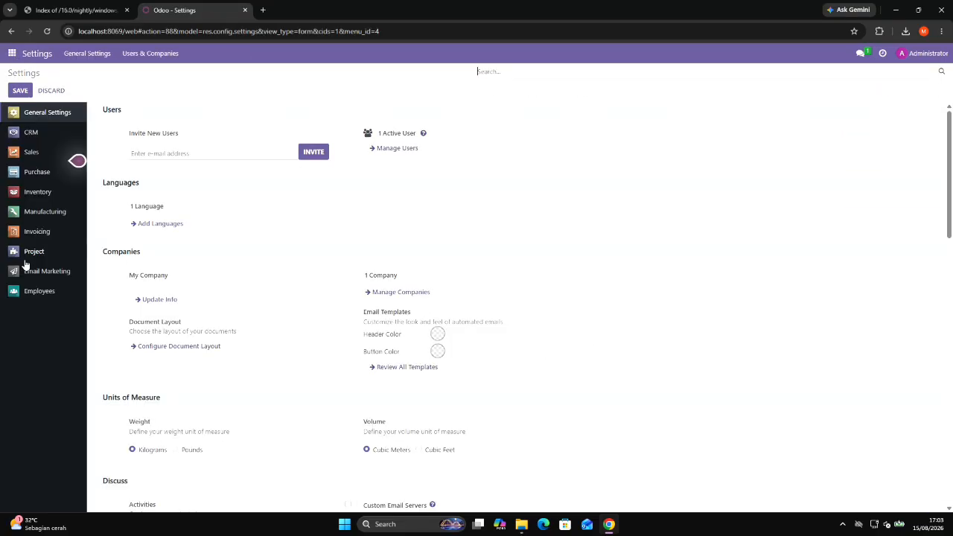
pyautogui.scroll(-10, 337, 297)
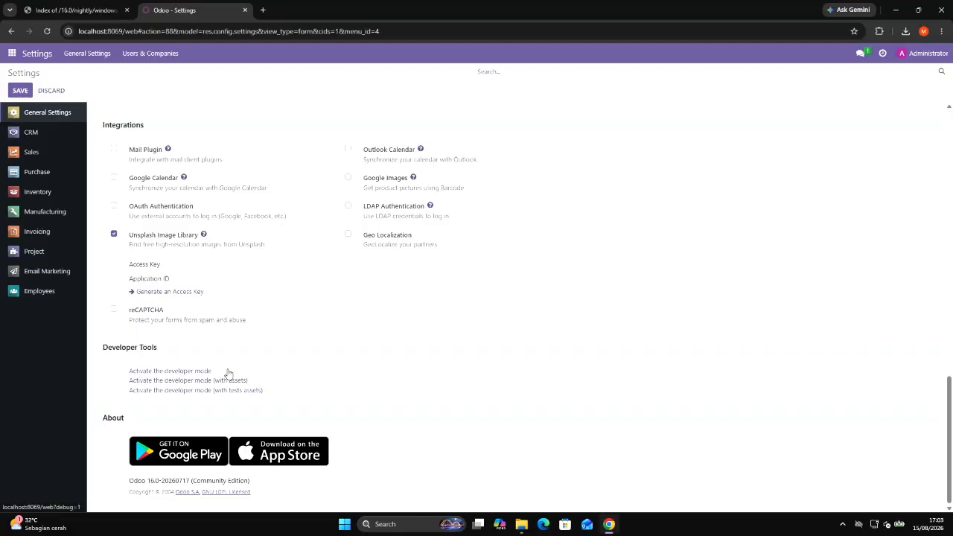
pyautogui.click(192, 383)
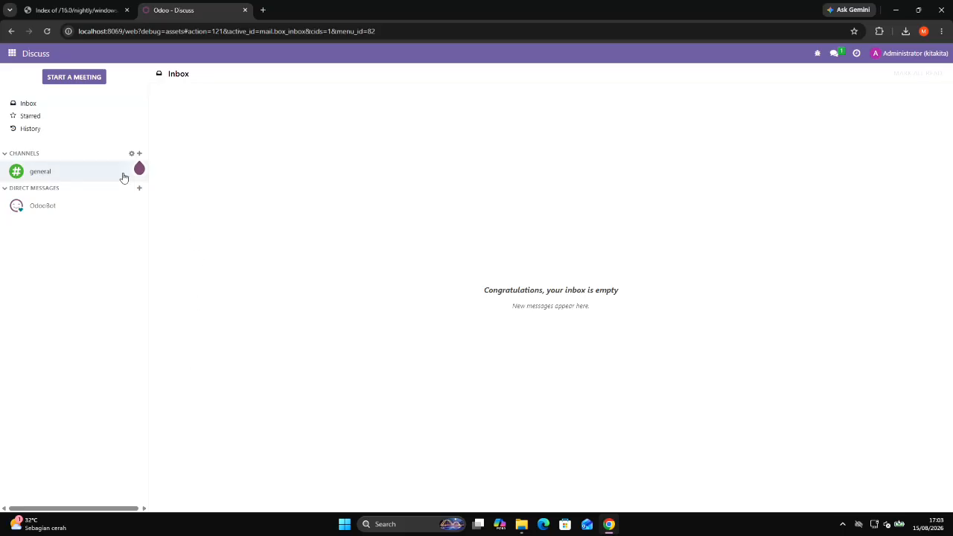
# Open the CRM pipeline and save its current search as a favorite named Pipeline.
pyautogui.click(9, 54)
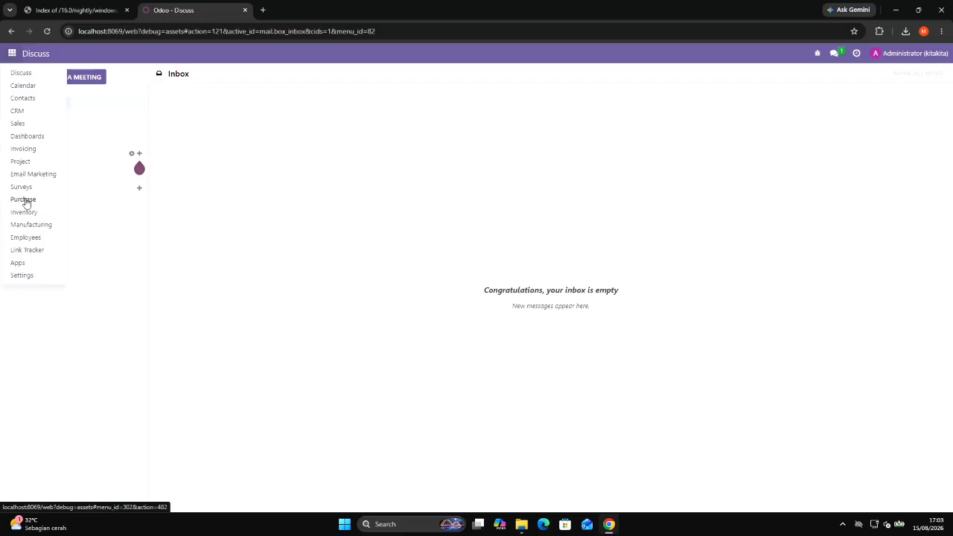
pyautogui.click(27, 118)
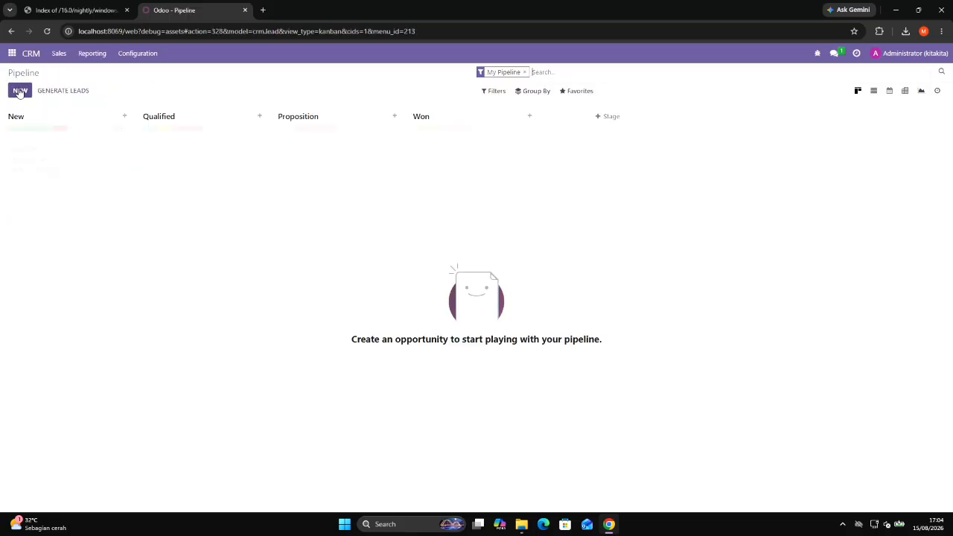
pyautogui.click(570, 92)
pyautogui.click(591, 108)
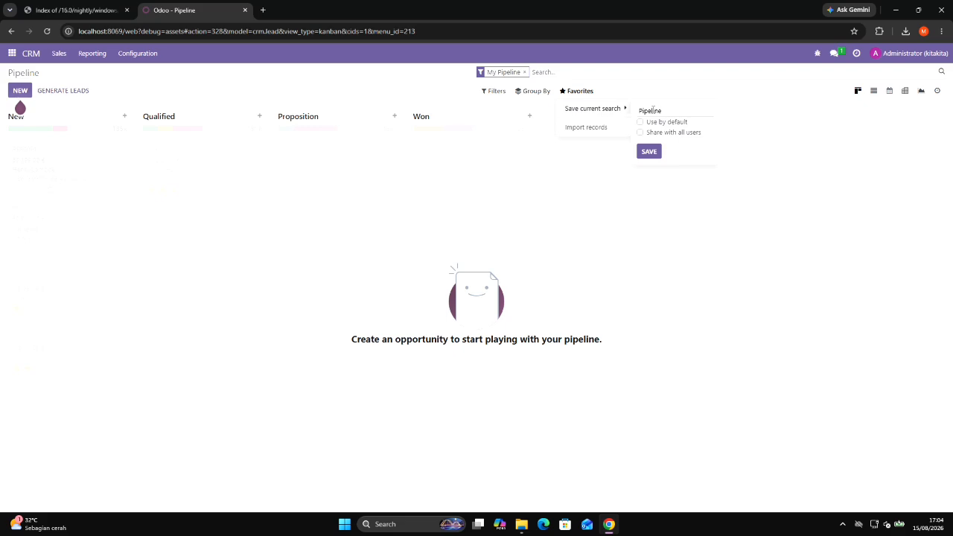
pyautogui.click(649, 153)
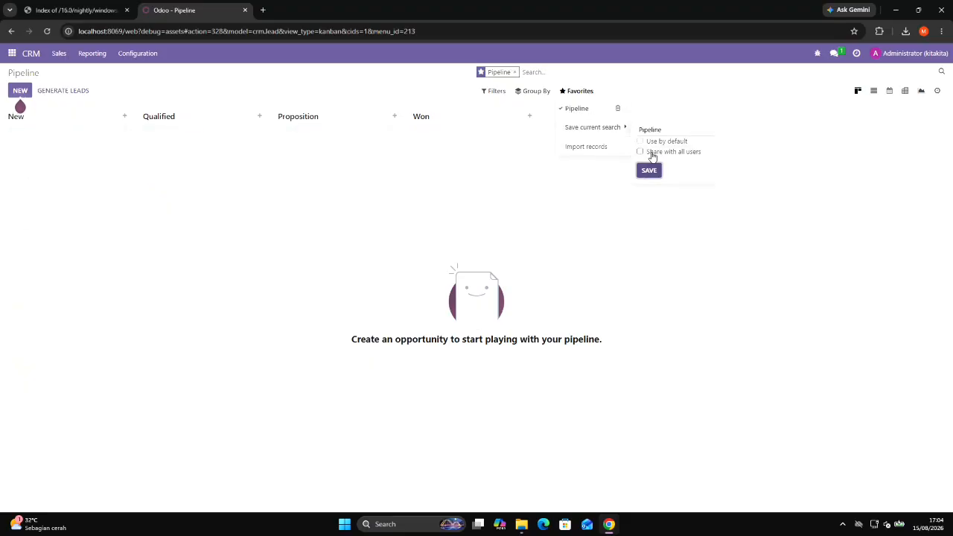
# Try to save the Pipeline favorite again, once shared with all users and once used by default.
pyautogui.moveTo(625, 135)
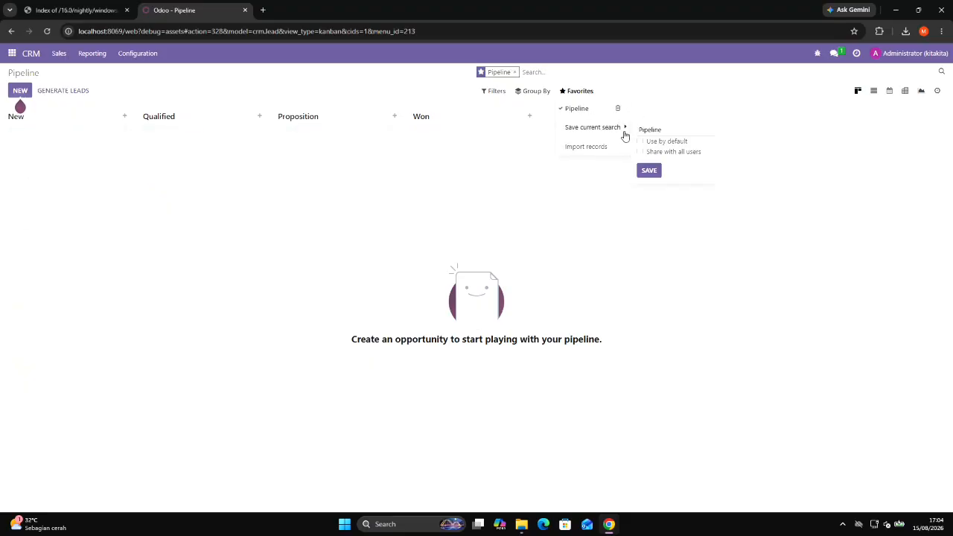
pyautogui.click(652, 143)
pyautogui.click(655, 153)
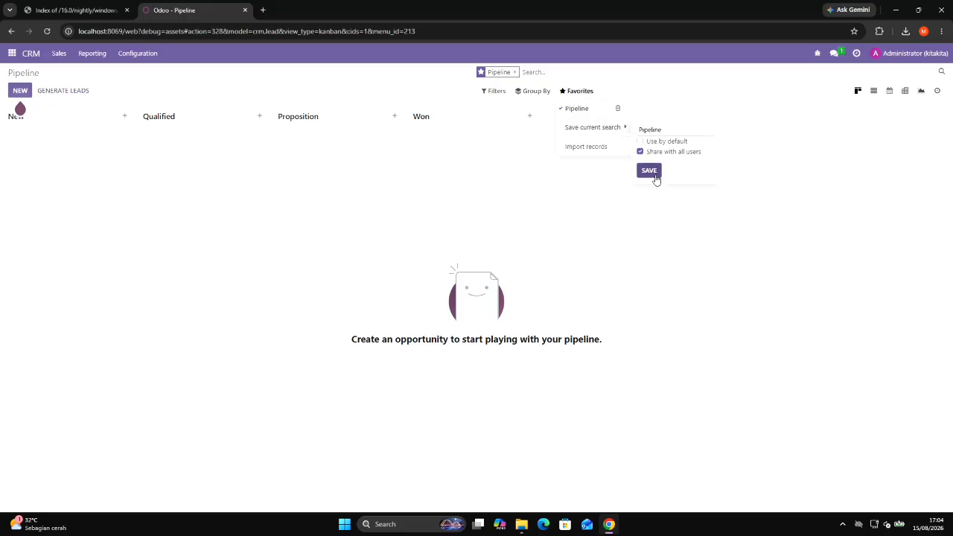
pyautogui.click(657, 178)
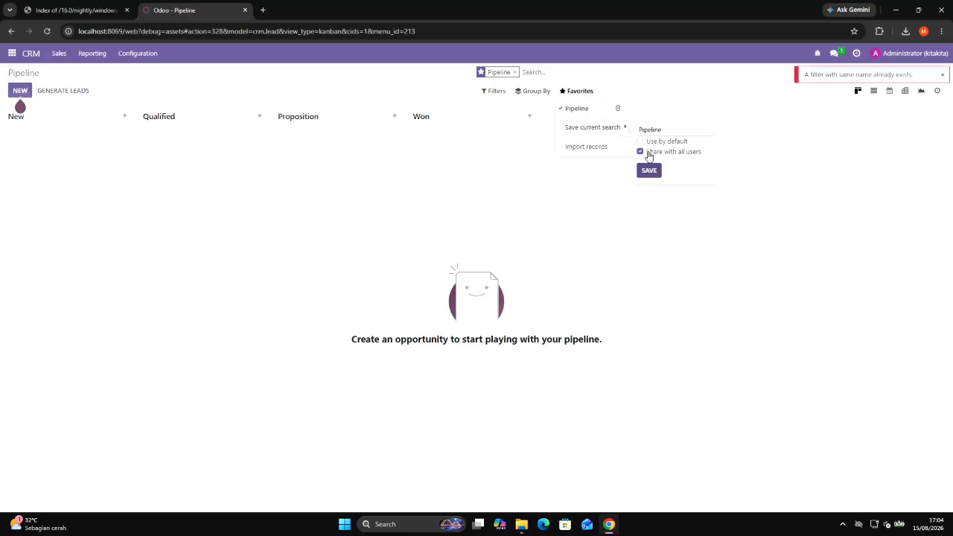
pyautogui.click(649, 143)
pyautogui.click(649, 171)
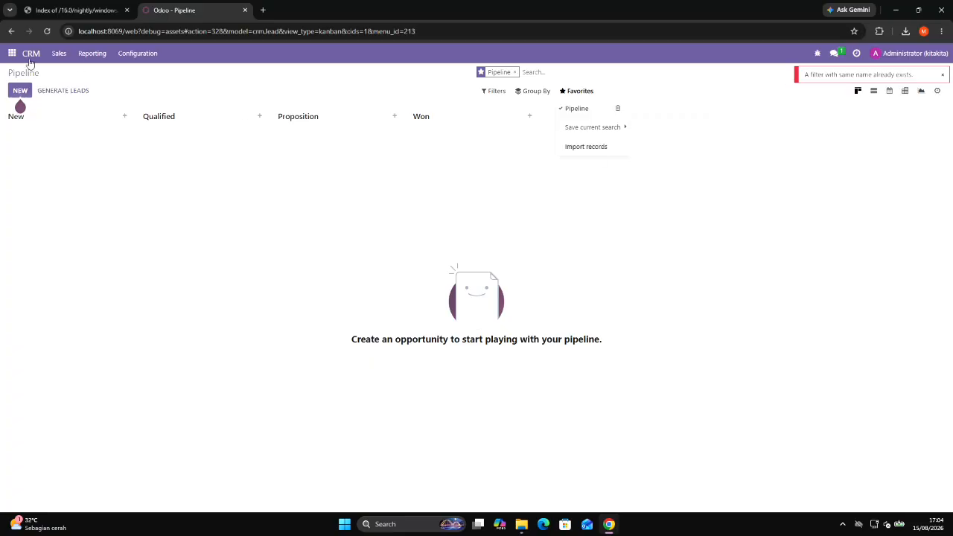
# Open the Dashboards app from the CRM pipeline.
pyautogui.click(13, 55)
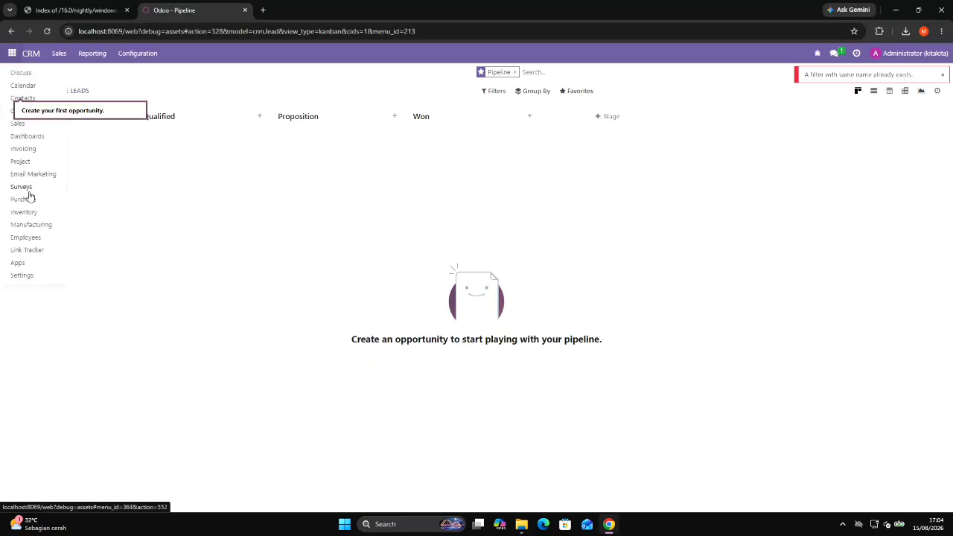
pyautogui.click(33, 140)
pyautogui.click(12, 59)
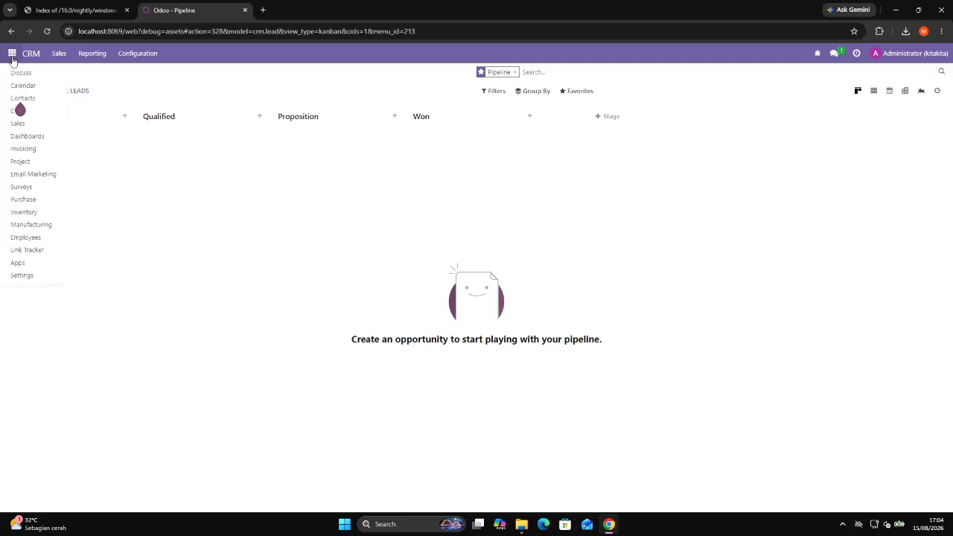
pyautogui.click(41, 142)
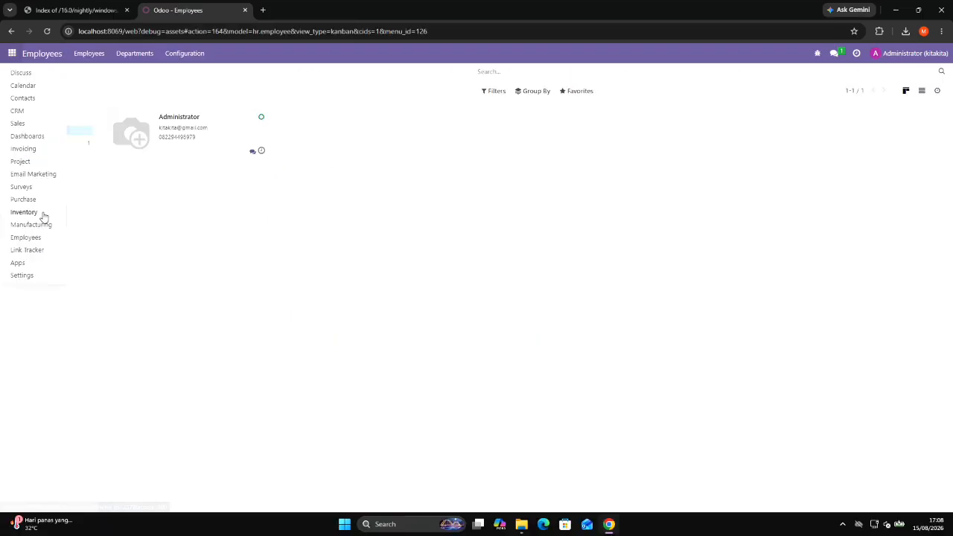
# Open the list of user groups in Settings.
pyautogui.click(36, 278)
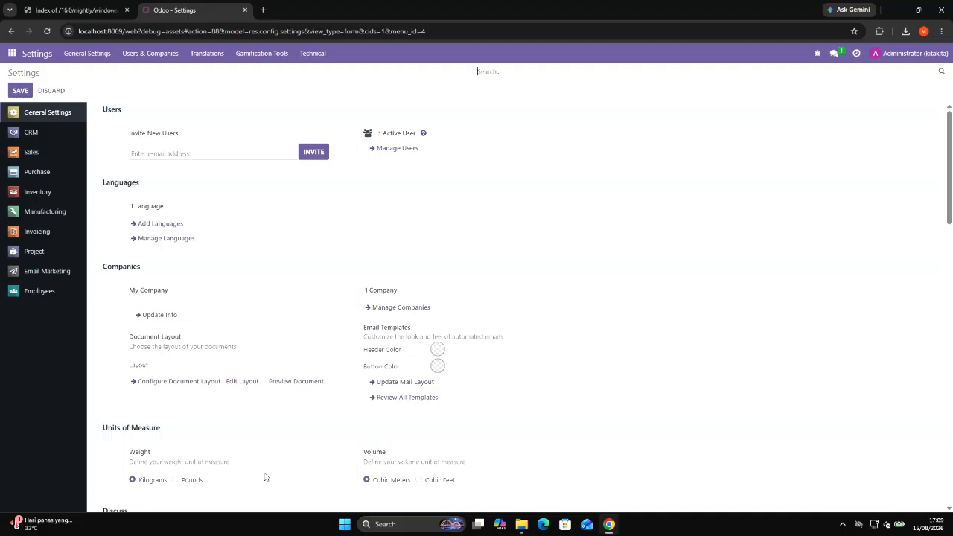
pyautogui.click(168, 60)
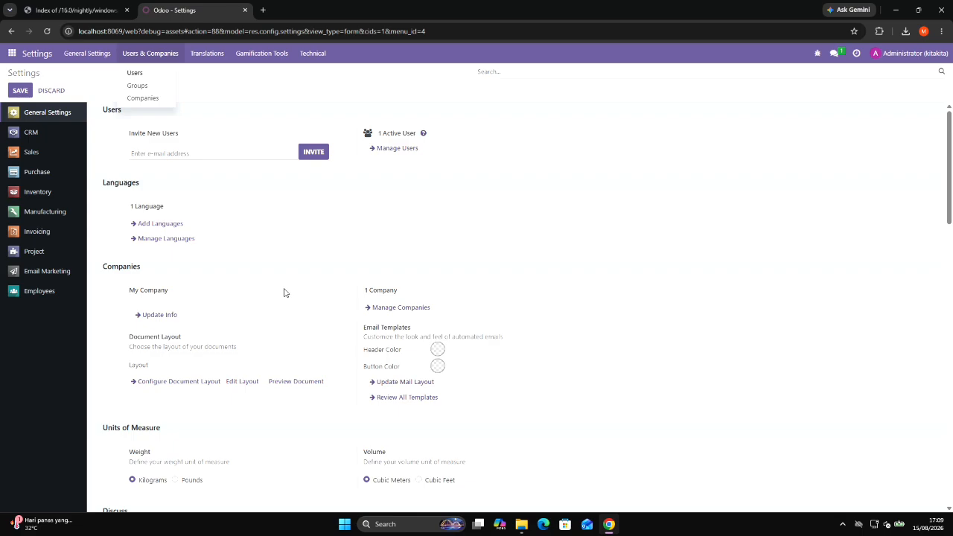
pyautogui.scroll(-15, 284, 293)
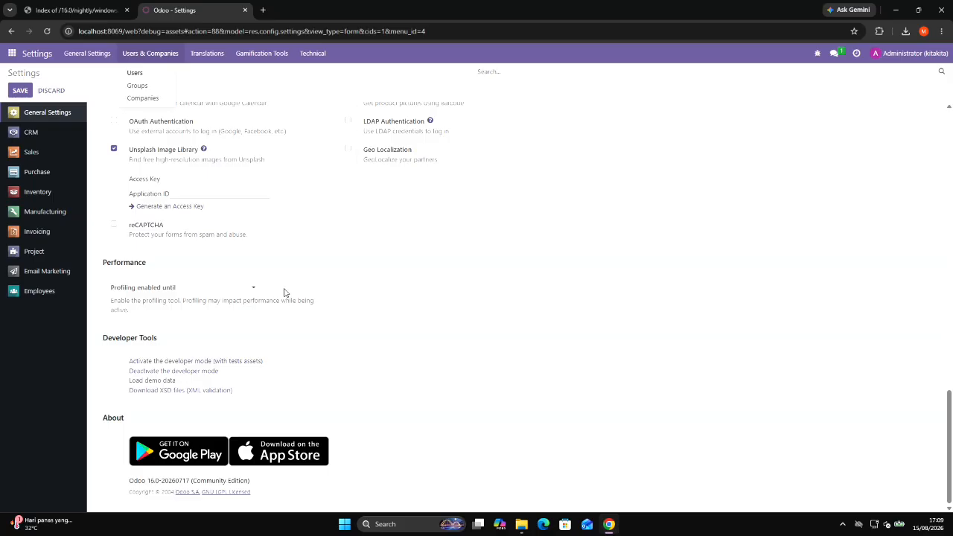
pyautogui.click(153, 86)
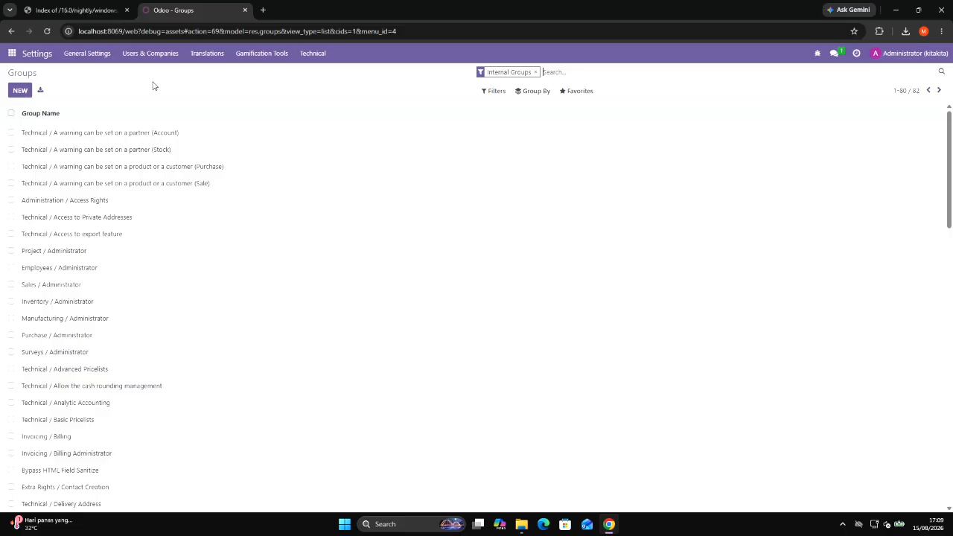
# Search the groups for technical/show and open the Technical / Show Full Accounting Features group.
pyautogui.write('technical/show')
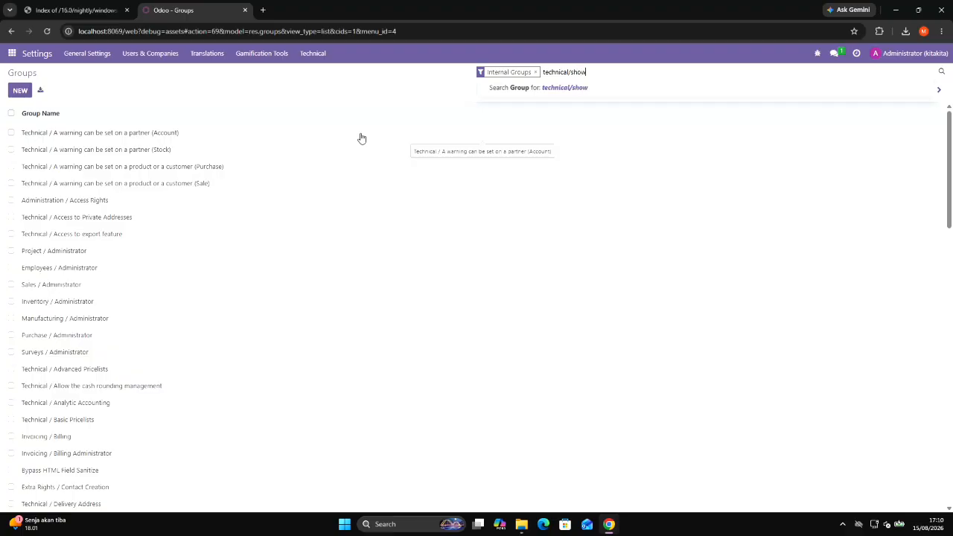
pyautogui.press('Return')
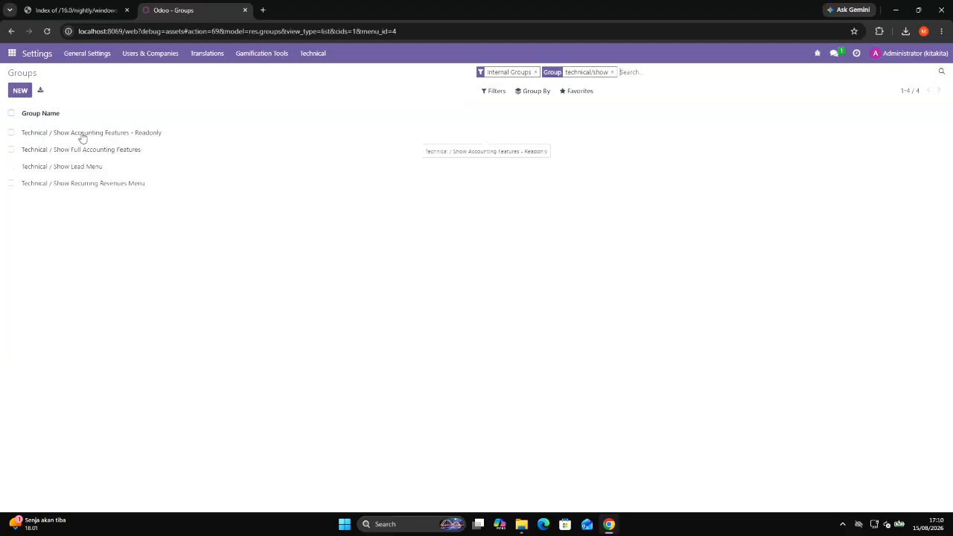
pyautogui.click(12, 151)
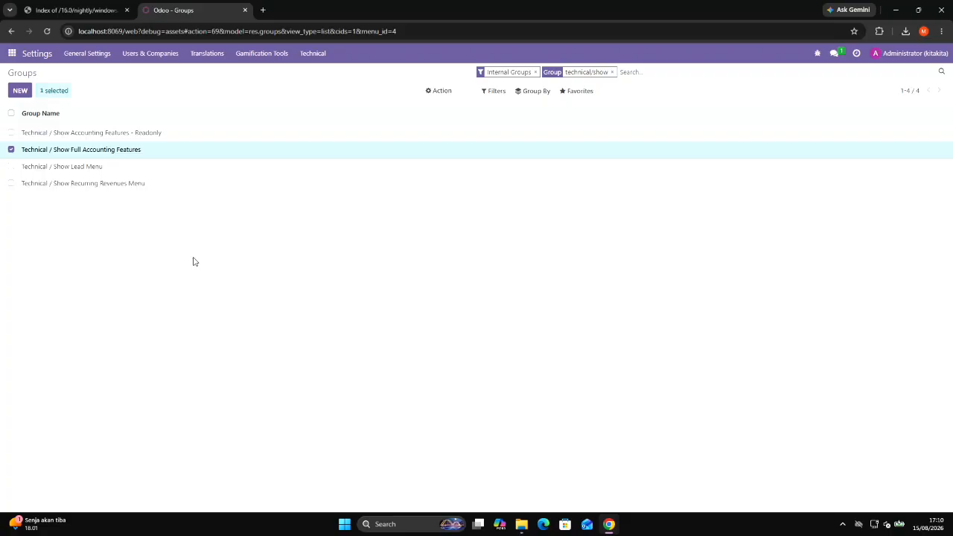
pyautogui.click(110, 152)
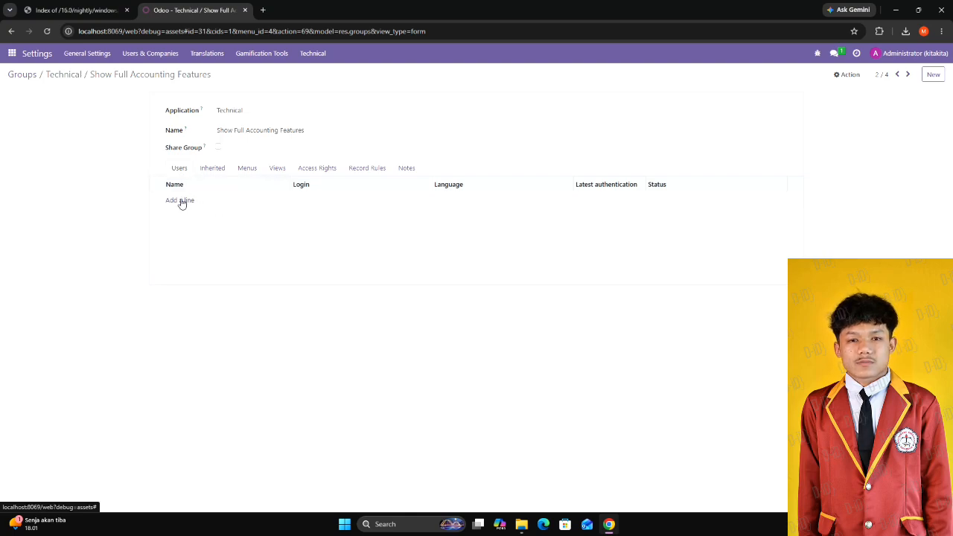
# Add the Administrator user to the Show Full Accounting Features group and view the user's details without changing them.
pyautogui.click(182, 201)
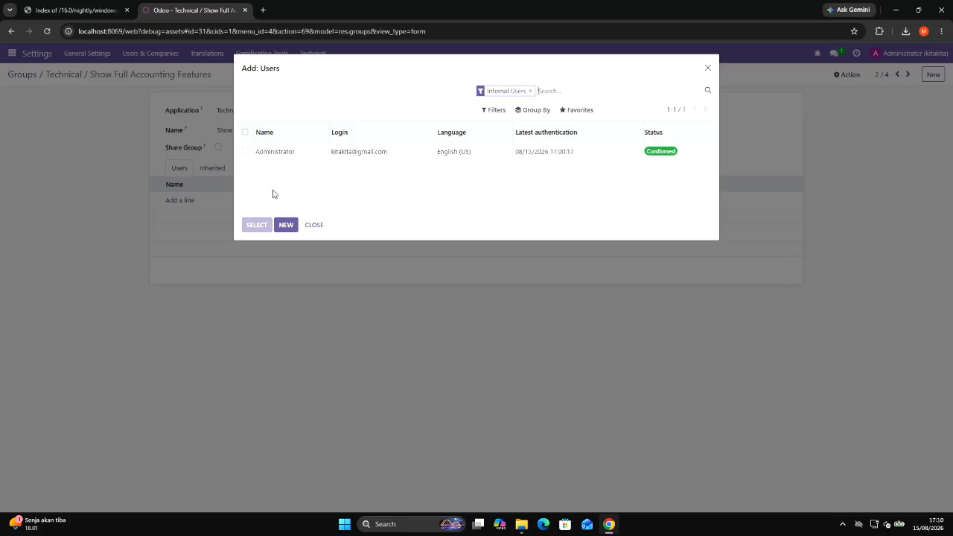
pyautogui.click(245, 152)
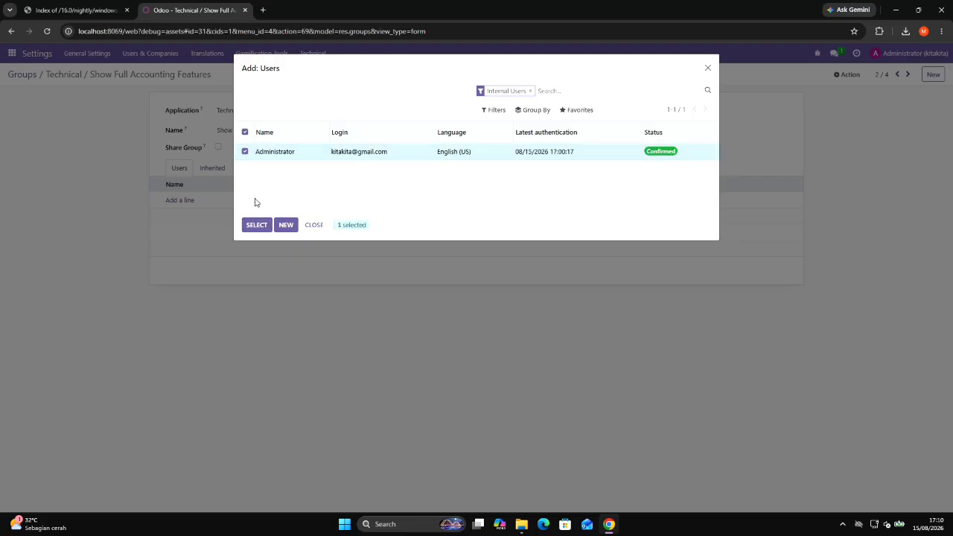
pyautogui.click(258, 227)
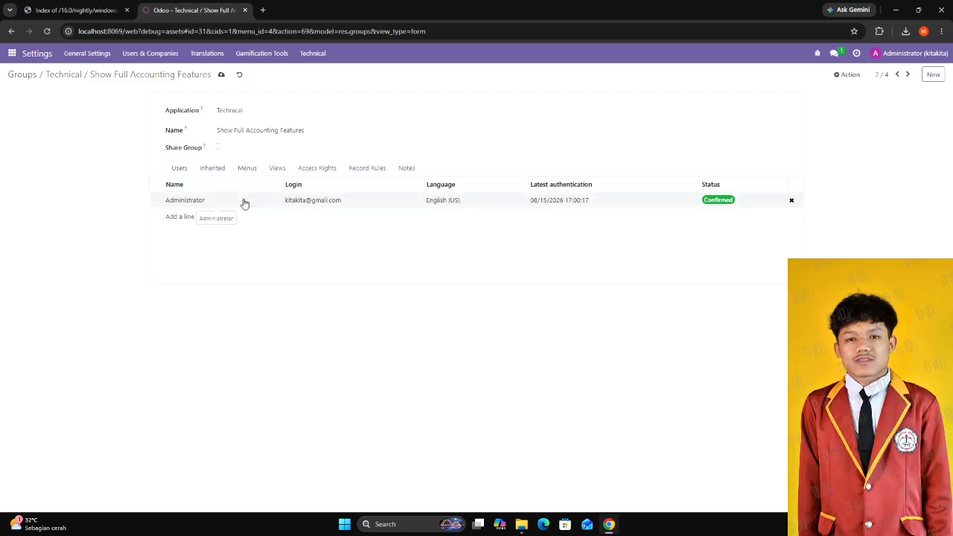
pyautogui.click(245, 202)
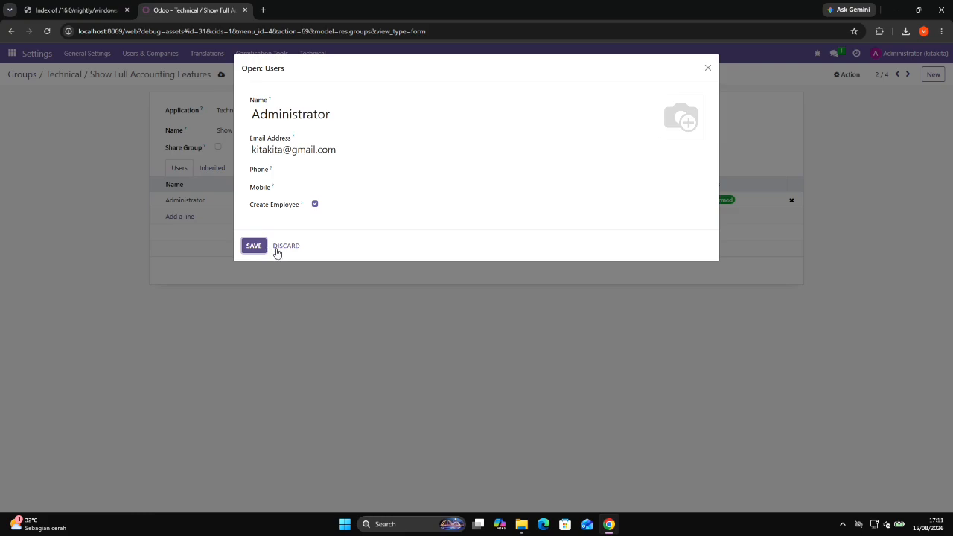
pyautogui.click(284, 252)
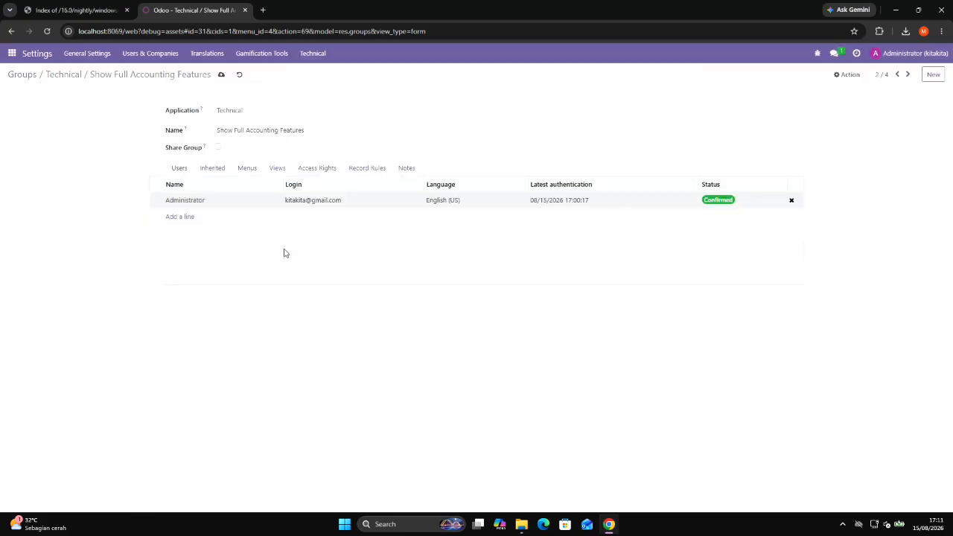
# Leave the group record for the Groups list and save the General Settings.
pyautogui.click(155, 60)
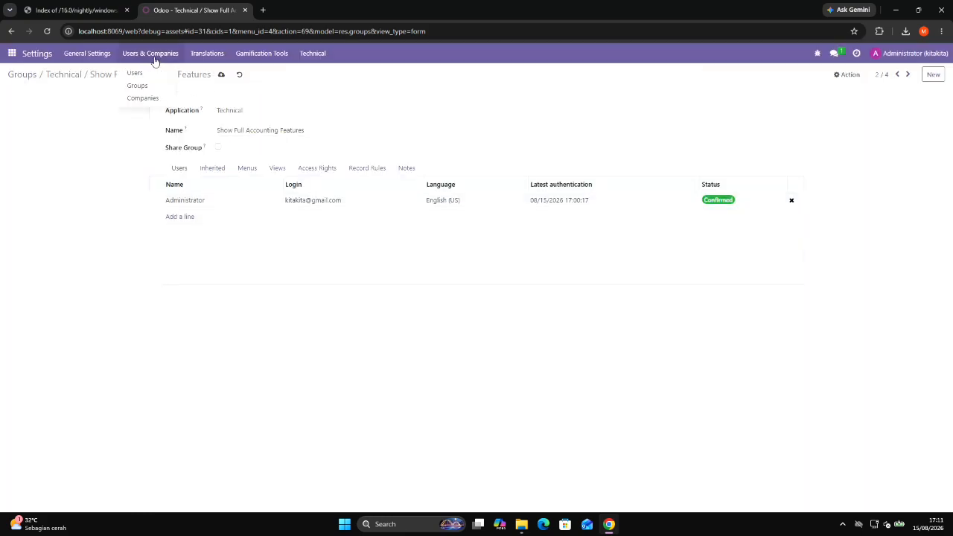
pyautogui.click(147, 85)
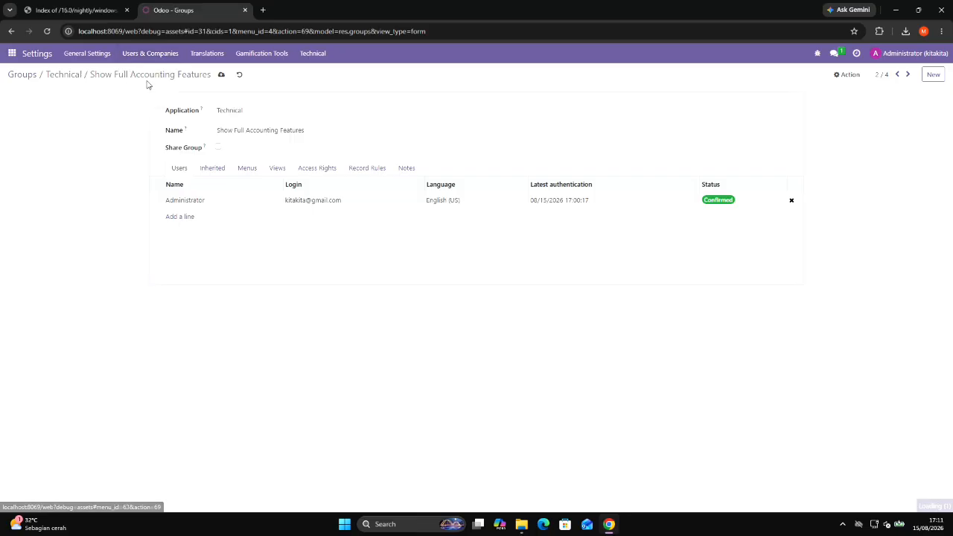
pyautogui.click(86, 53)
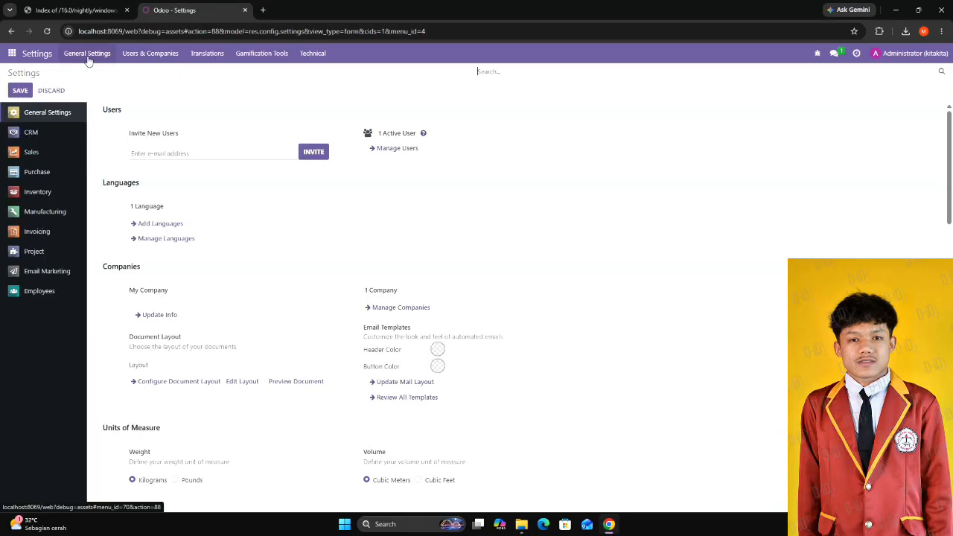
pyautogui.click(30, 92)
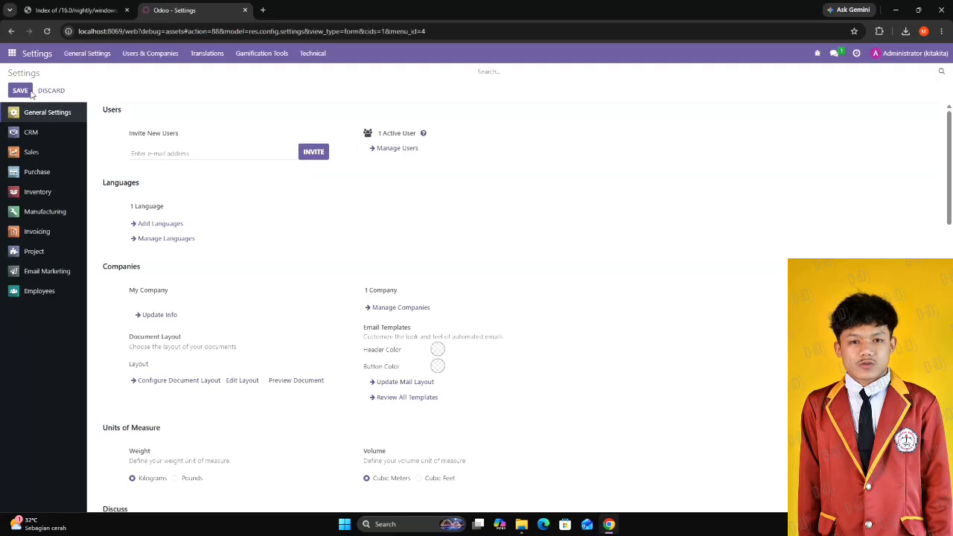
# Open the administrator's user record from the Users list.
pyautogui.click(137, 59)
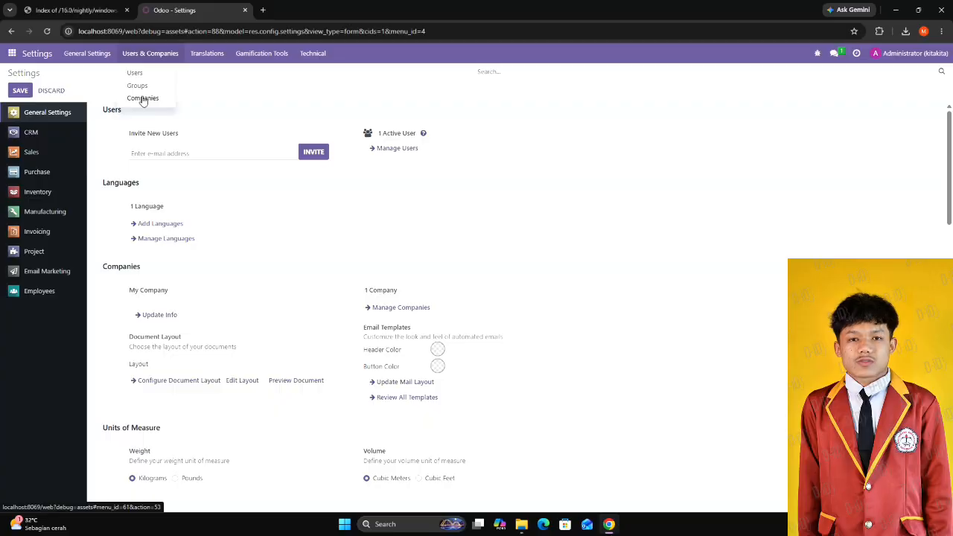
pyautogui.click(135, 72)
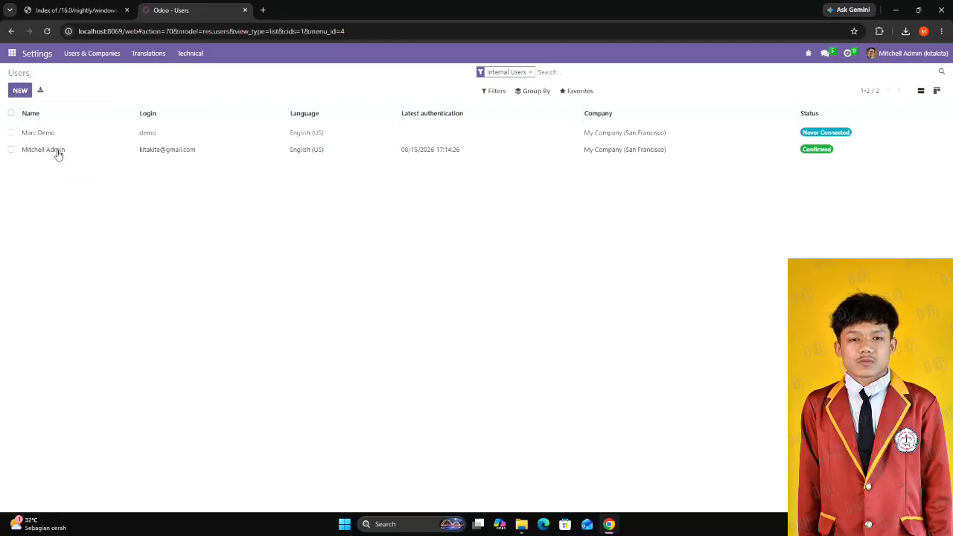
pyautogui.click(58, 152)
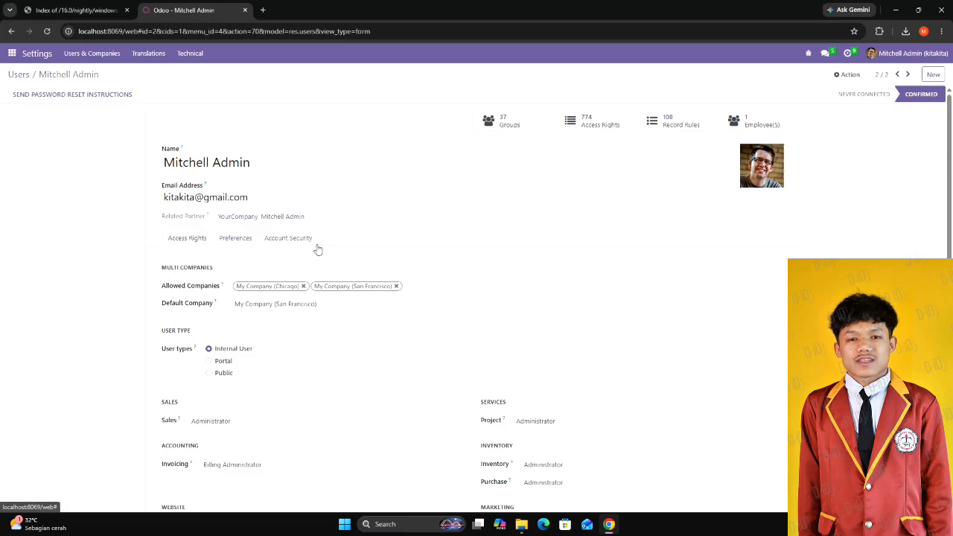
# Enable the technical rights Analytic Accounting, Delivery Address, Display Serial & Lot Number in Delivery Slips, and Display incoterms on Sales Order and related invoices.
pyautogui.scroll(-5, 317, 249)
pyautogui.click(353, 278)
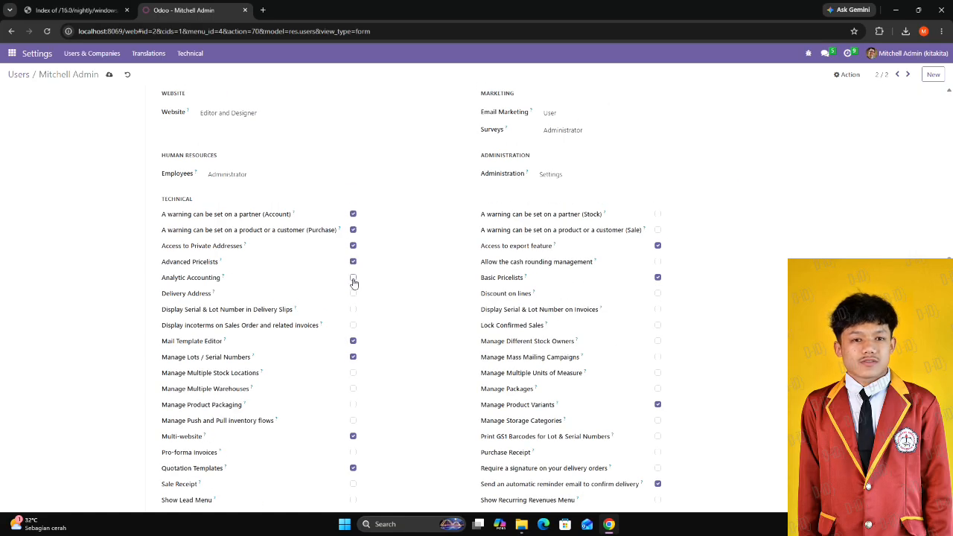
pyautogui.click(353, 277)
pyautogui.click(353, 293)
pyautogui.click(353, 309)
pyautogui.click(353, 325)
# Enable the warning rights for a partner (Stock) and a product or customer (Sale), plus cash rounding management and Discount on lines.
pyautogui.click(657, 214)
pyautogui.click(658, 229)
pyautogui.click(658, 262)
pyautogui.click(658, 293)
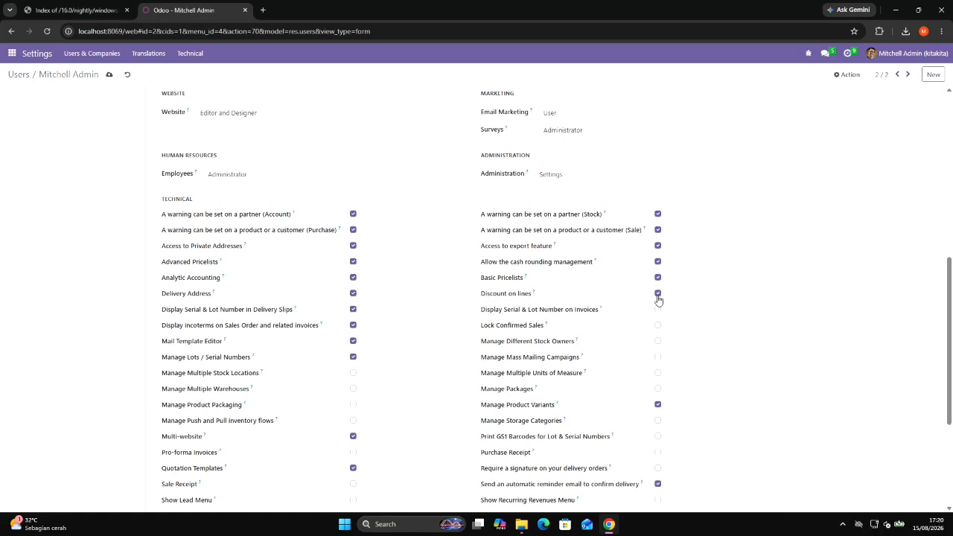
# Enable Display Serial & Lot Number on Invoices, Lock Confirmed Sales, and management of Different Stock Owners, Mass Mailing Campaigns, Multiple Units of Measure and Packages.
pyautogui.click(657, 309)
pyautogui.click(657, 325)
pyautogui.click(657, 341)
pyautogui.click(658, 356)
pyautogui.click(658, 372)
pyautogui.click(658, 389)
# Enable management of Multiple Stock Locations, Multiple Warehouses, Product Packaging, and Push and Pull inventory flows.
pyautogui.click(353, 372)
pyautogui.click(353, 389)
pyautogui.click(353, 404)
pyautogui.click(353, 421)
# Enable Manage Storage Categories, Print GS1 Barcodes for Lot & Serial Numbers, Purchase Receipt, and Require a signature on your delivery orders.
pyautogui.click(657, 420)
pyautogui.click(658, 436)
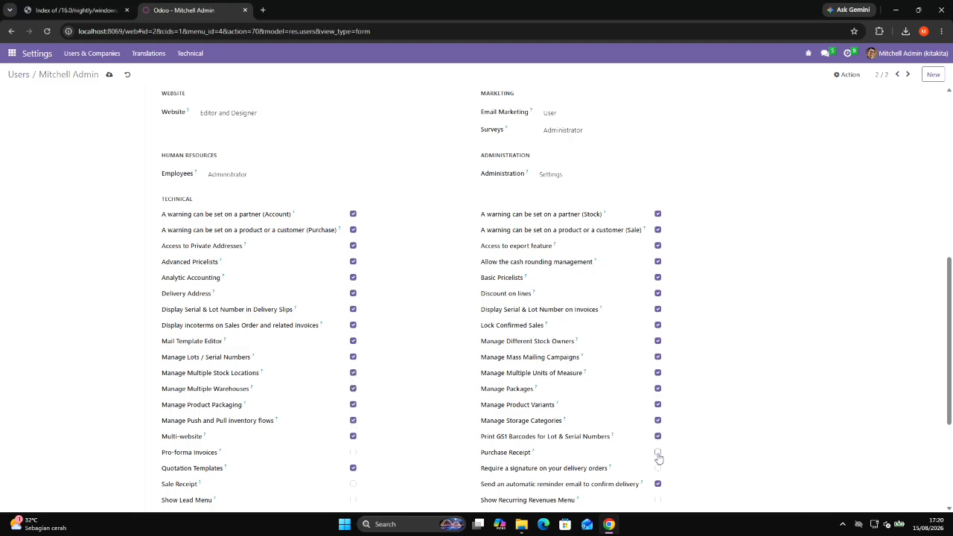
pyautogui.click(657, 452)
pyautogui.click(657, 467)
# Enable Pro-forma Invoices, Sale Receipt, Show Lead Menu, Use Reception Report, Use Stages on Project and Use Task Dependencies.
pyautogui.scroll(-3, 657, 469)
pyautogui.click(353, 253)
pyautogui.click(353, 286)
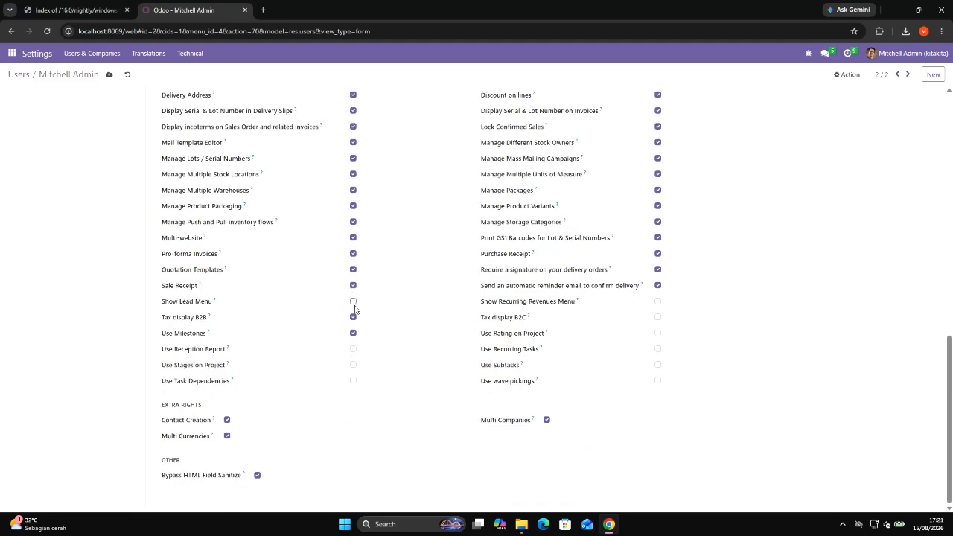
pyautogui.click(353, 301)
pyautogui.click(353, 348)
pyautogui.click(353, 364)
pyautogui.click(353, 381)
# Enable Show Recurring Revenues Menu, Use Rating on Project, Use Recurring Tasks, Use Subtasks and Use wave pickings, and save the user record.
pyautogui.click(658, 301)
pyautogui.click(657, 333)
pyautogui.click(657, 348)
pyautogui.click(658, 365)
pyautogui.click(658, 380)
pyautogui.click(109, 75)
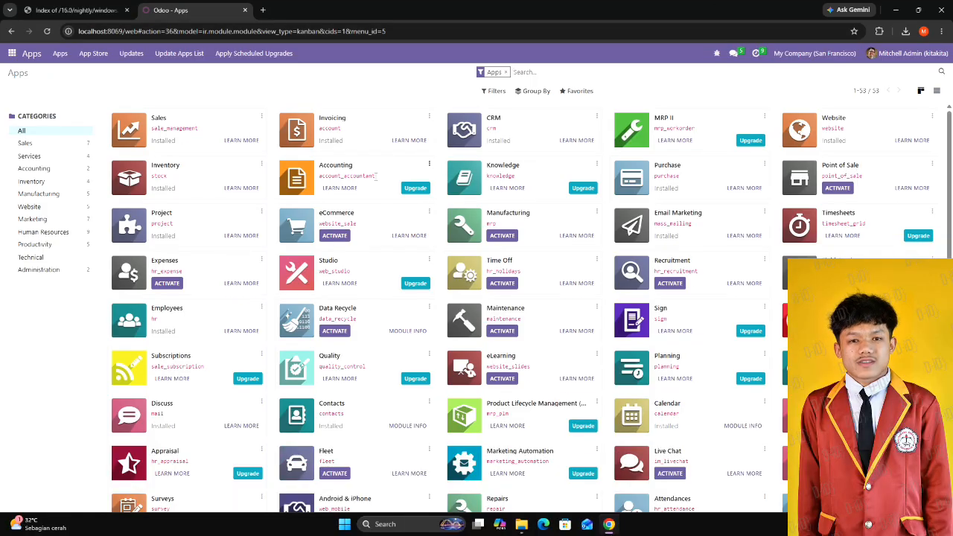
# Request the Accounting app upgrade with the One App Free plan and continue with Accounting as the trial app.
pyautogui.click(415, 190)
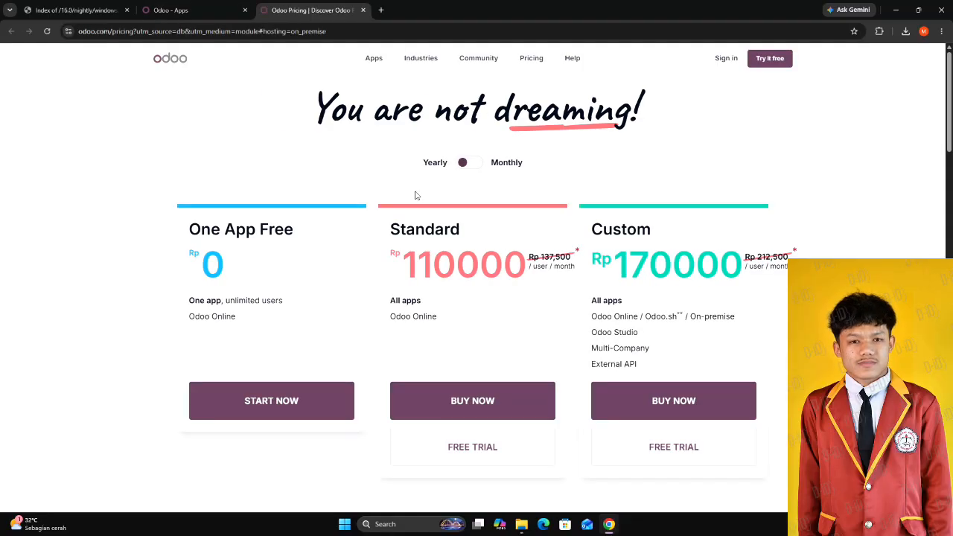
pyautogui.click(277, 400)
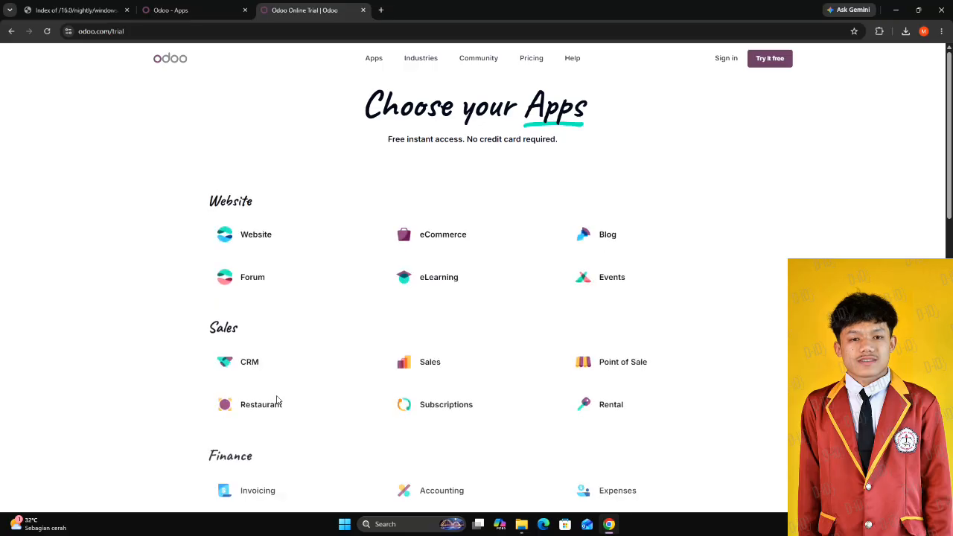
pyautogui.scroll(-5, 374, 397)
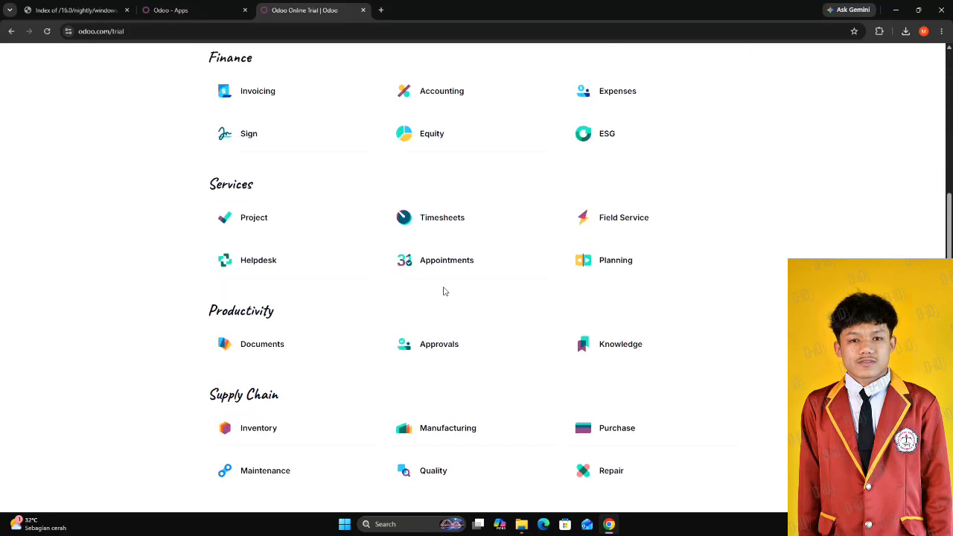
pyautogui.click(470, 95)
pyautogui.click(696, 206)
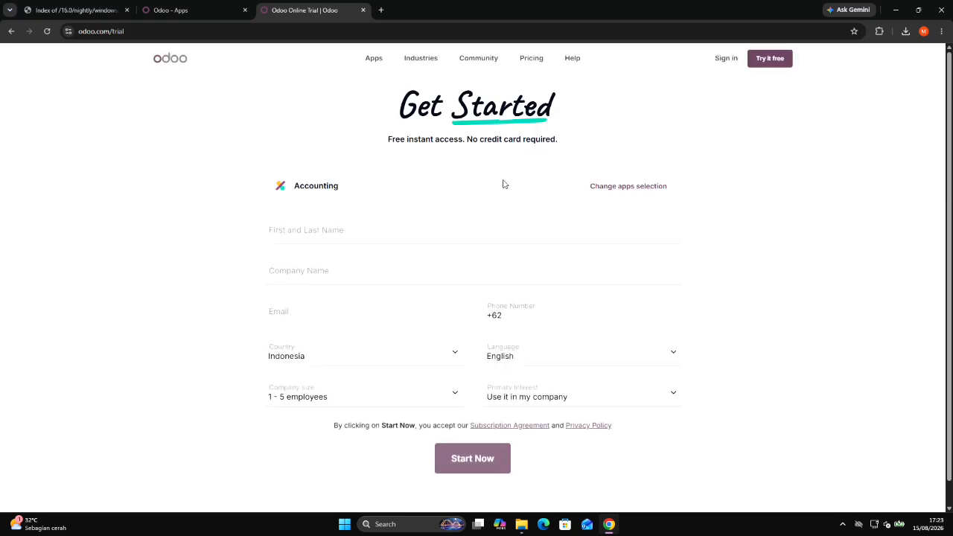
# Enter the registrant's full name and the company name kitacompany in the Accounting trial form.
pyautogui.click(347, 229)
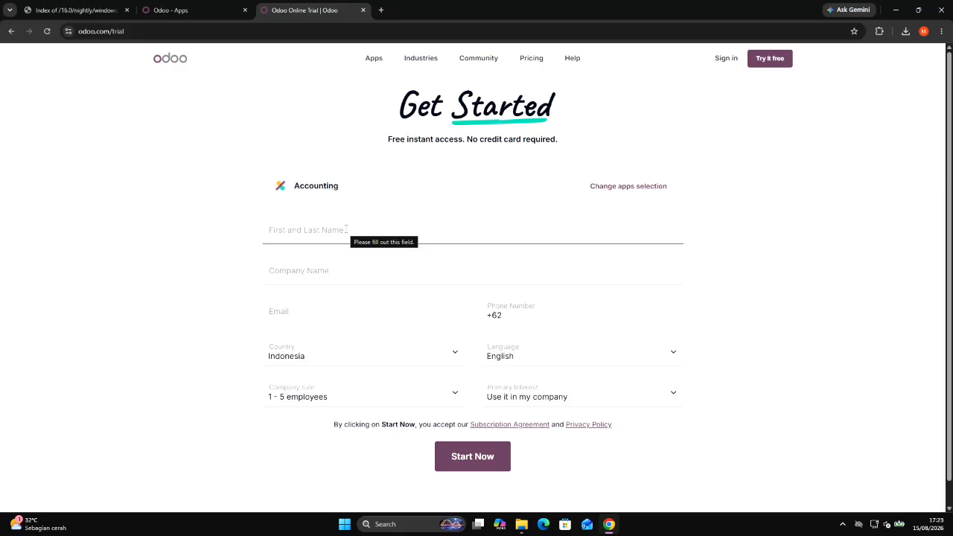
pyautogui.click(346, 229)
pyautogui.write('kitakita')
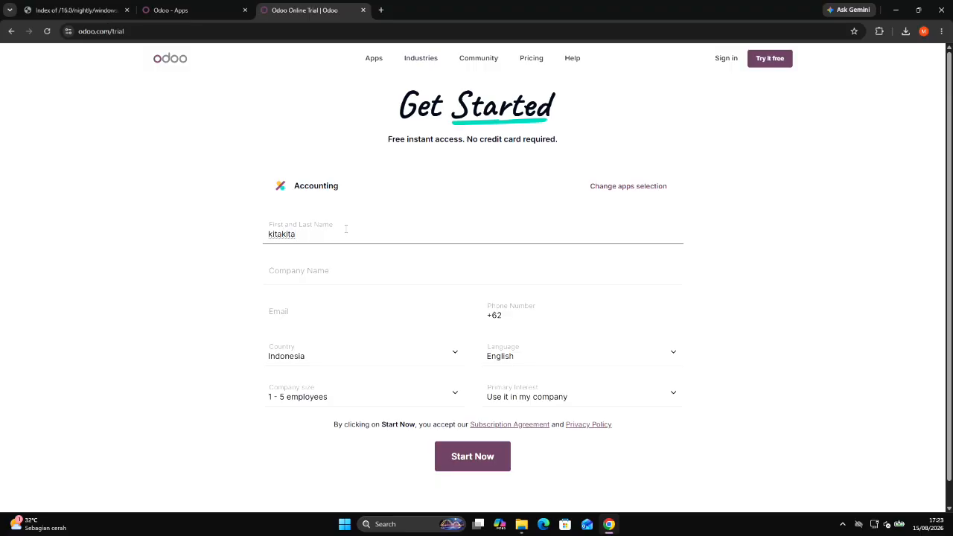
pyautogui.click(314, 274)
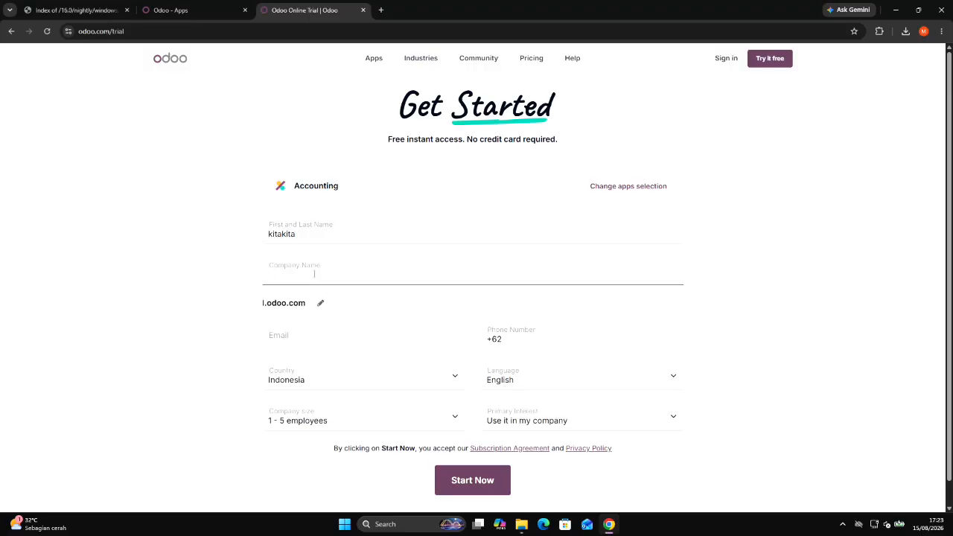
pyautogui.write('kitacompa')
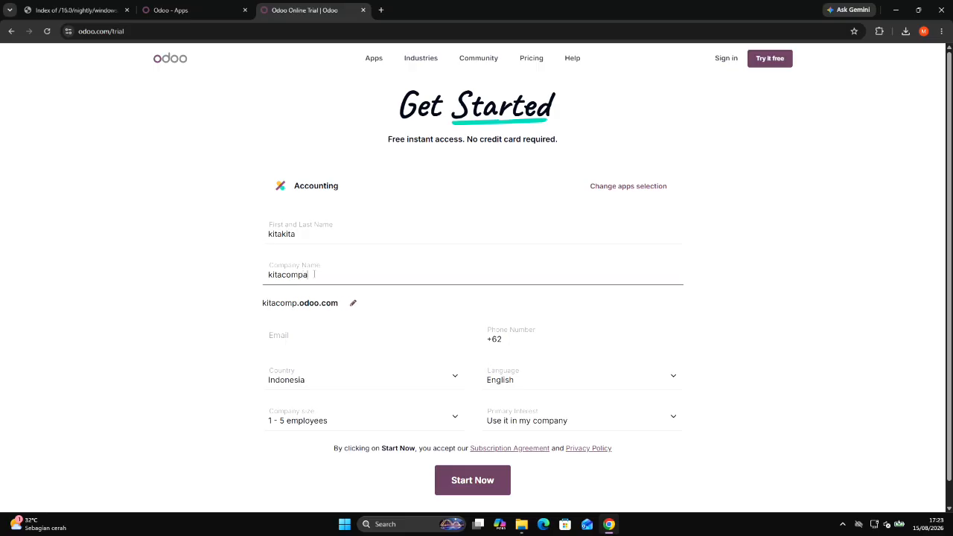
pyautogui.write('nu')
pyautogui.press('BackSpace')
pyautogui.write('y')
# Fill in the contact's e-mail address and phone number in the trial form.
pyautogui.click(365, 327)
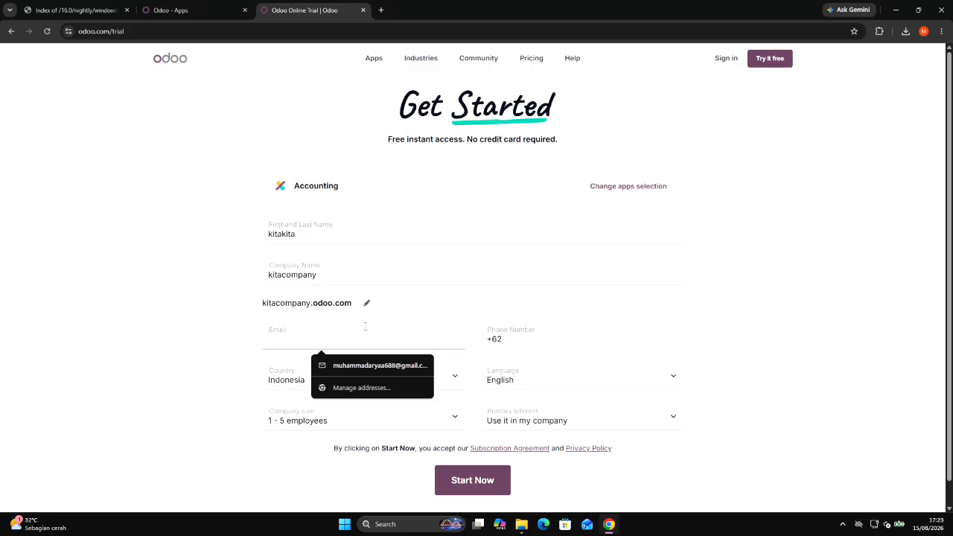
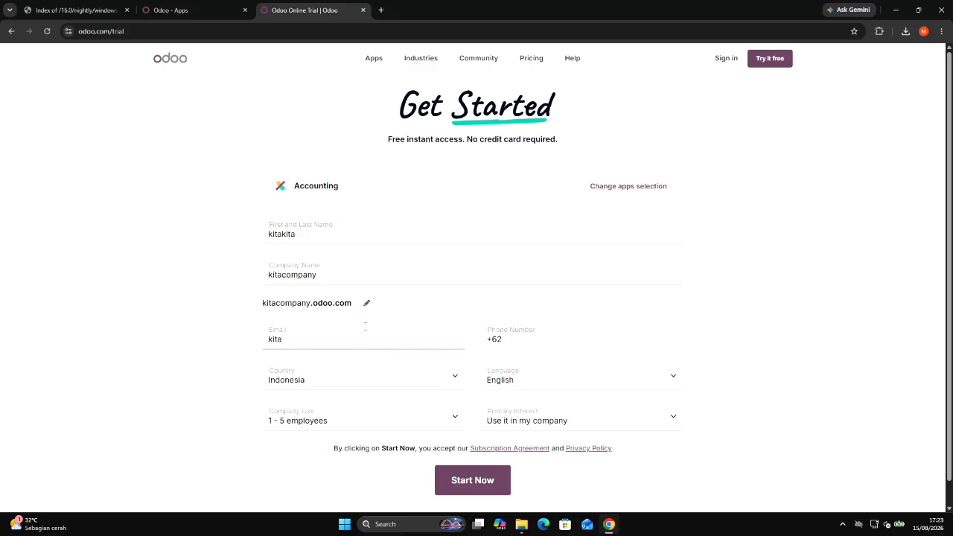
pyautogui.click(521, 339)
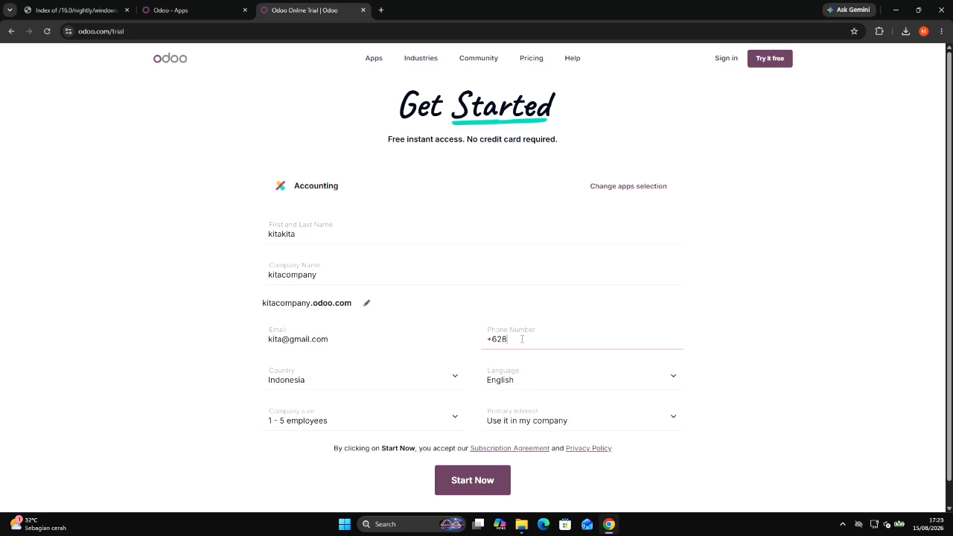
# Set the primary interest to "I am a student" and submit the trial registration.
pyautogui.click(551, 420)
pyautogui.click(538, 467)
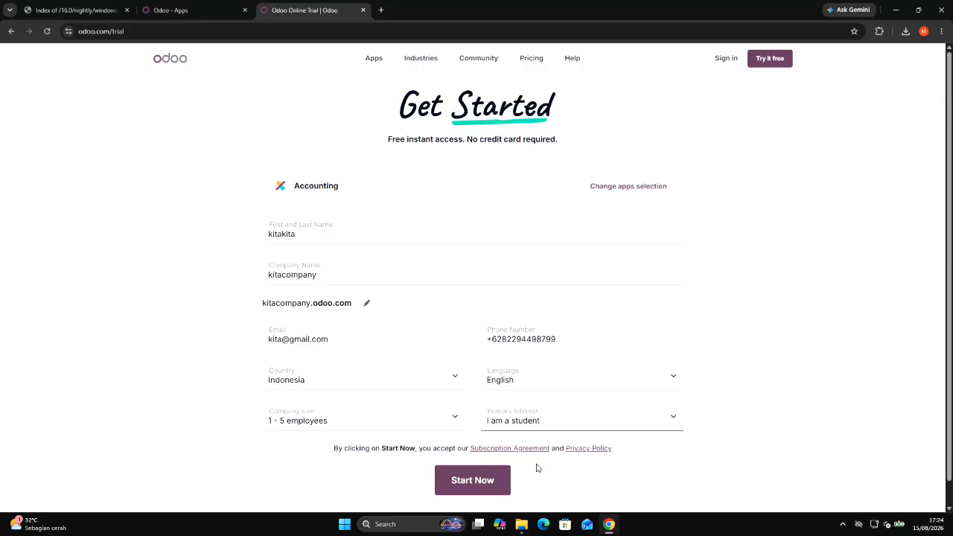
pyautogui.click(472, 480)
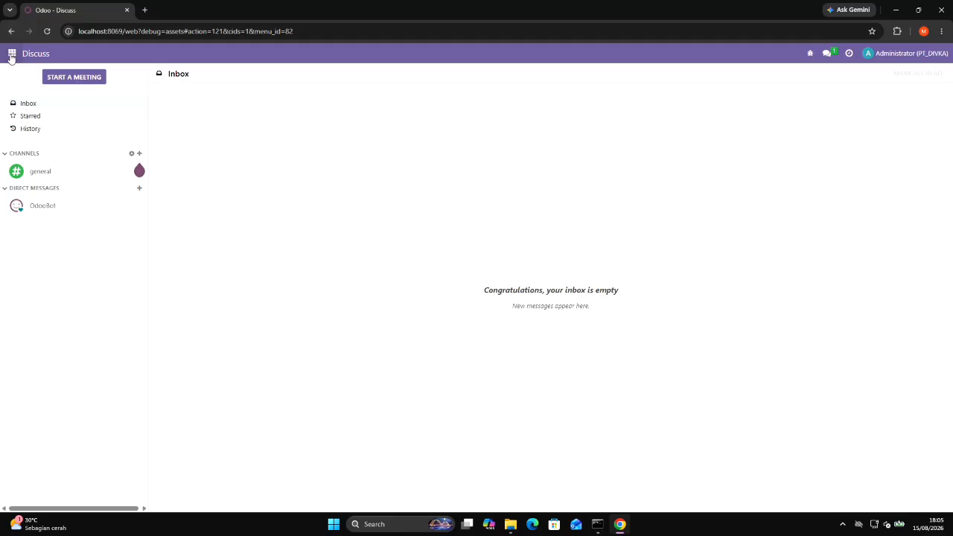
# Open the user management list in Settings and create a new user named USER1.
pyautogui.click(12, 53)
pyautogui.click(22, 288)
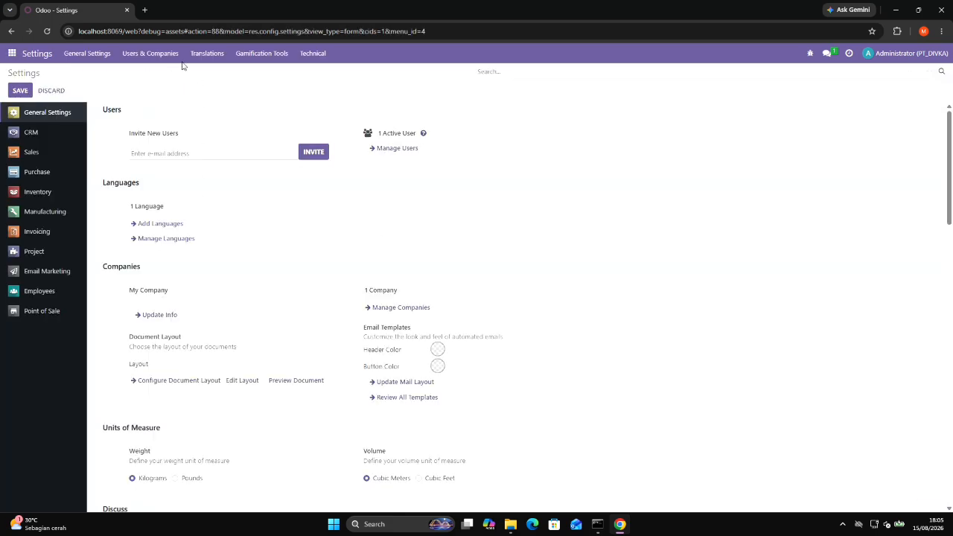
pyautogui.click(151, 58)
pyautogui.click(149, 79)
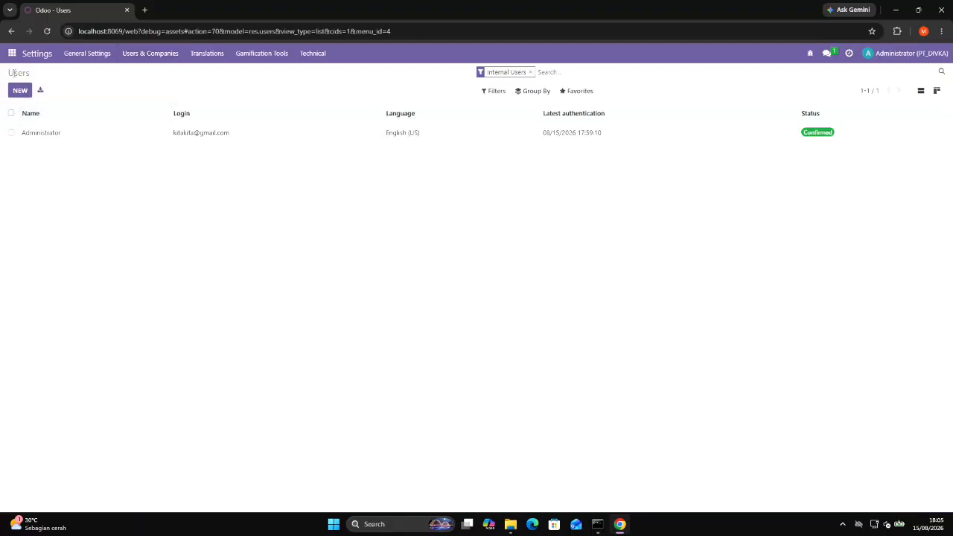
pyautogui.click(20, 90)
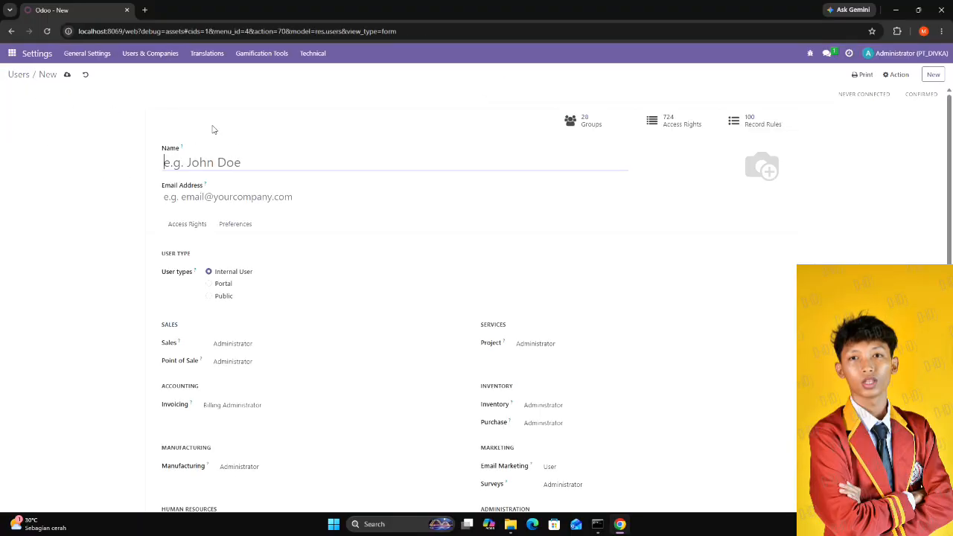
pyautogui.click(219, 162)
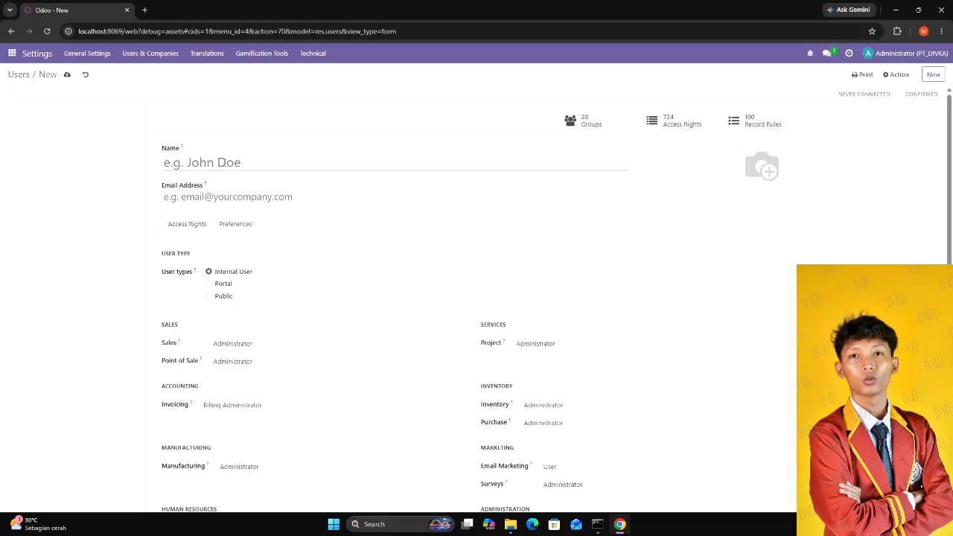
pyautogui.write('USER1')
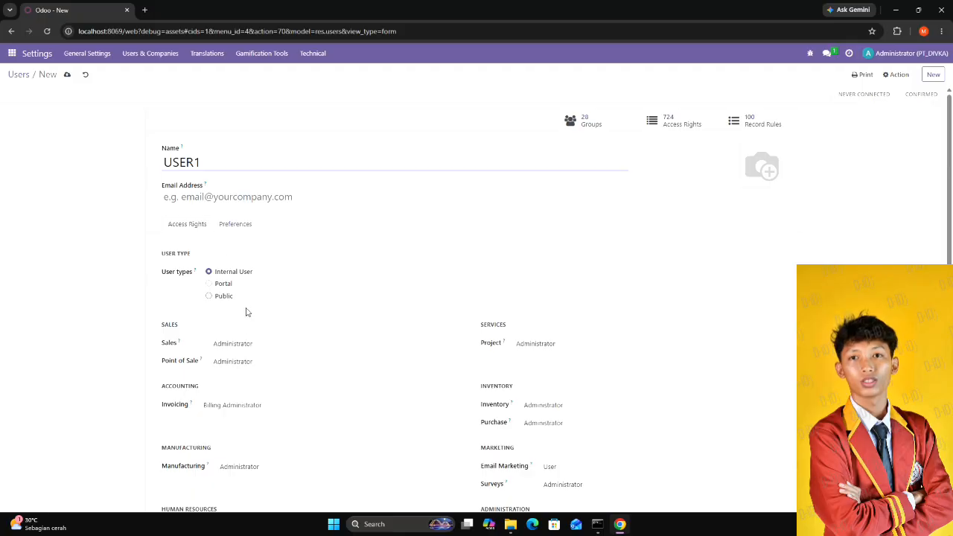
# Fill in the e-mail address of the new user USER1.
pyautogui.scroll(-3, 248, 321)
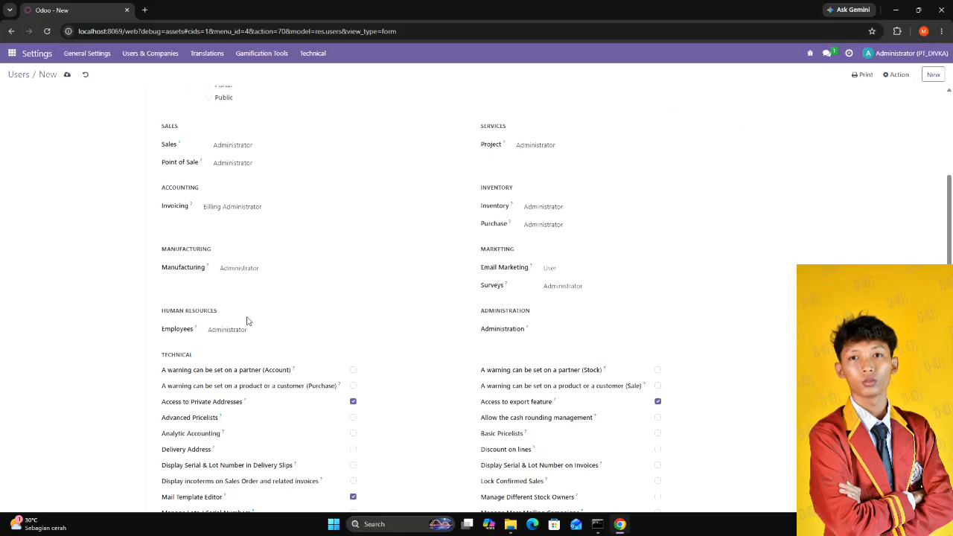
pyautogui.scroll(3, 213, 179)
pyautogui.click(213, 173)
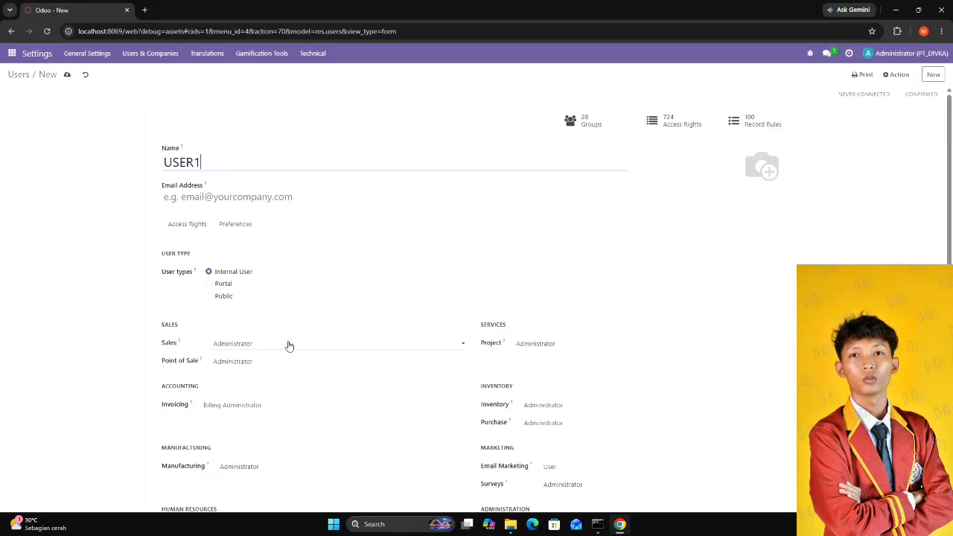
pyautogui.click(216, 197)
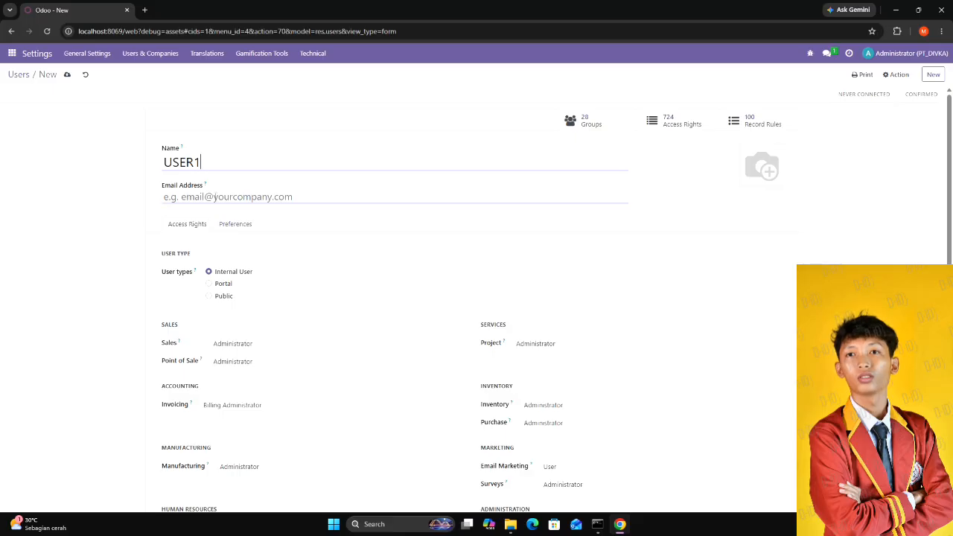
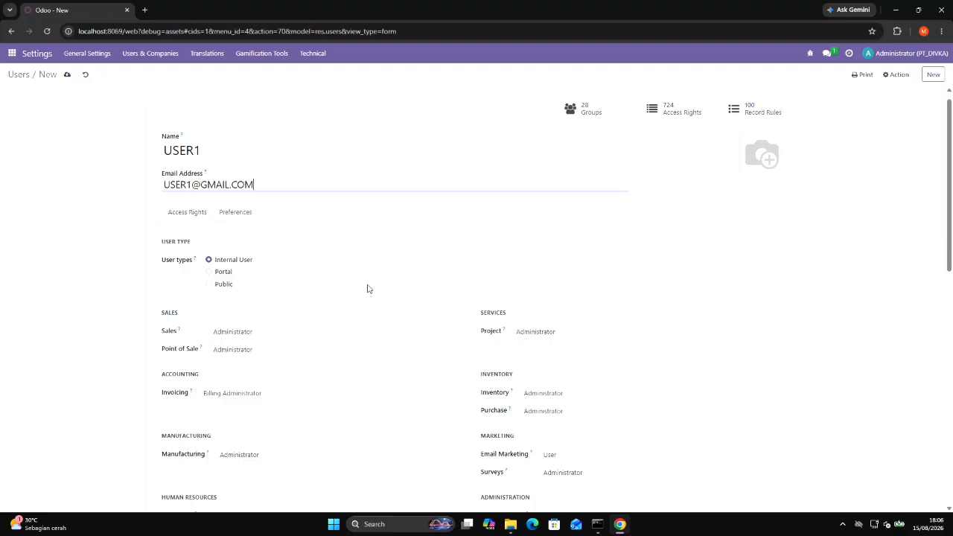
# Set USER1's Sales access to "User: All Documents" and clear the Point of Sale and Project access levels.
pyautogui.scroll(-3, 300, 202)
pyautogui.hotkey('ctrl', '-')
pyautogui.scroll(2, 302, 292)
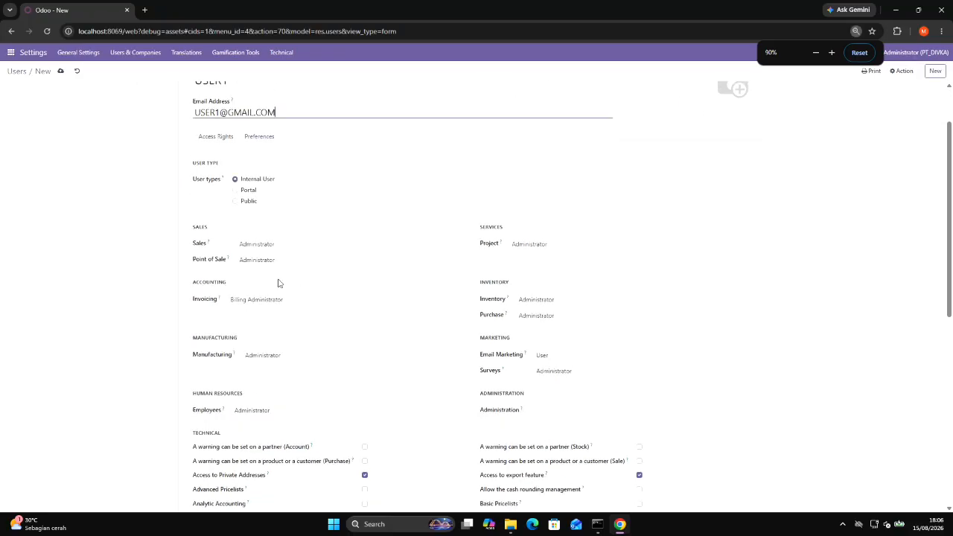
pyautogui.click(255, 247)
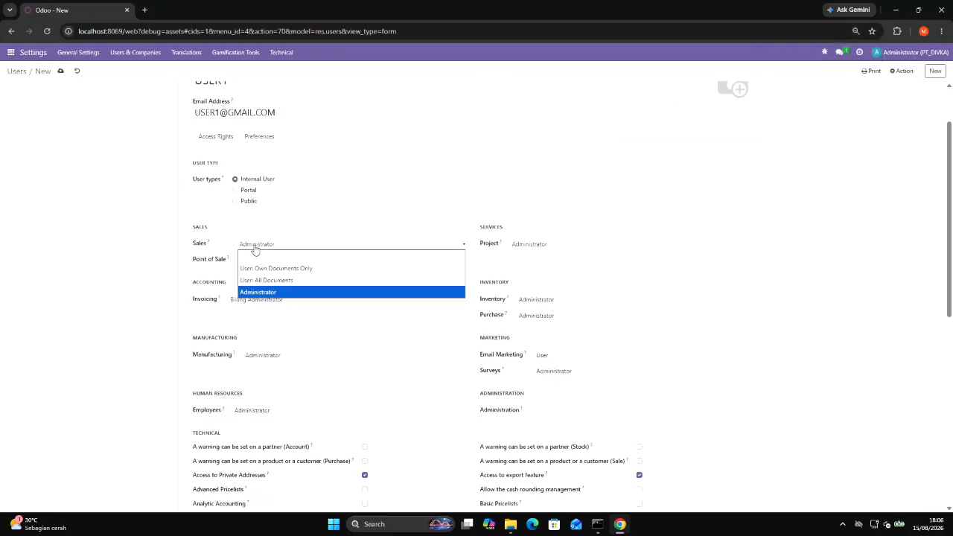
pyautogui.click(267, 280)
pyautogui.click(275, 261)
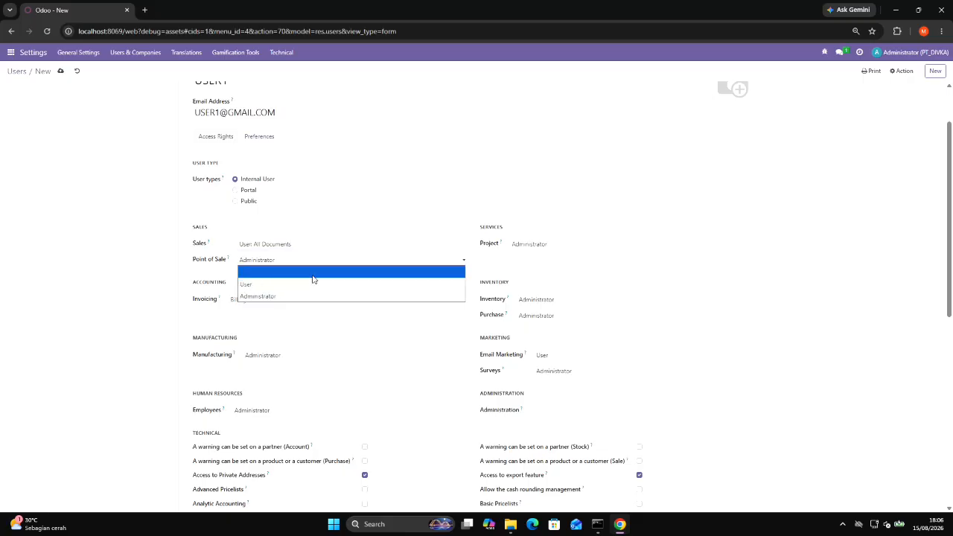
pyautogui.click(313, 279)
pyautogui.click(529, 246)
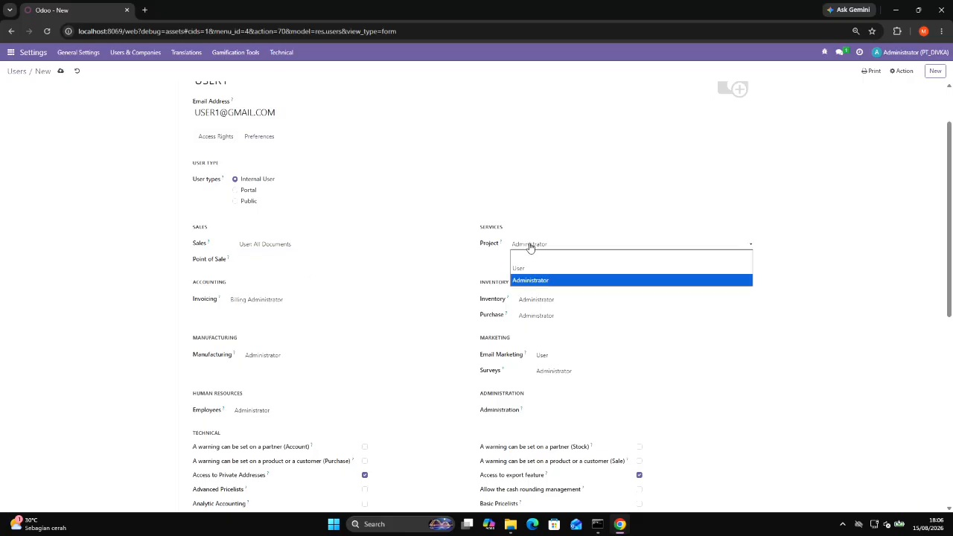
pyautogui.click(525, 258)
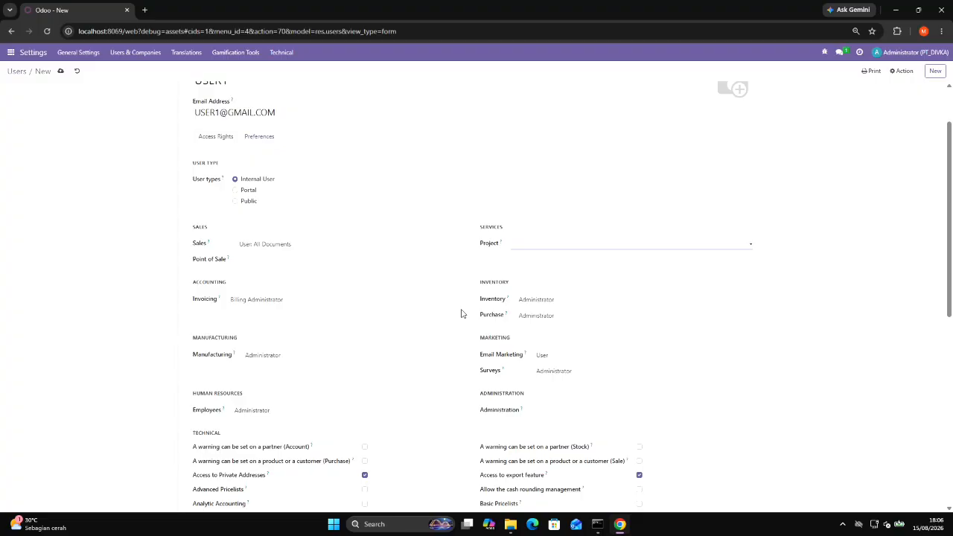
pyautogui.scroll(-2, 524, 303)
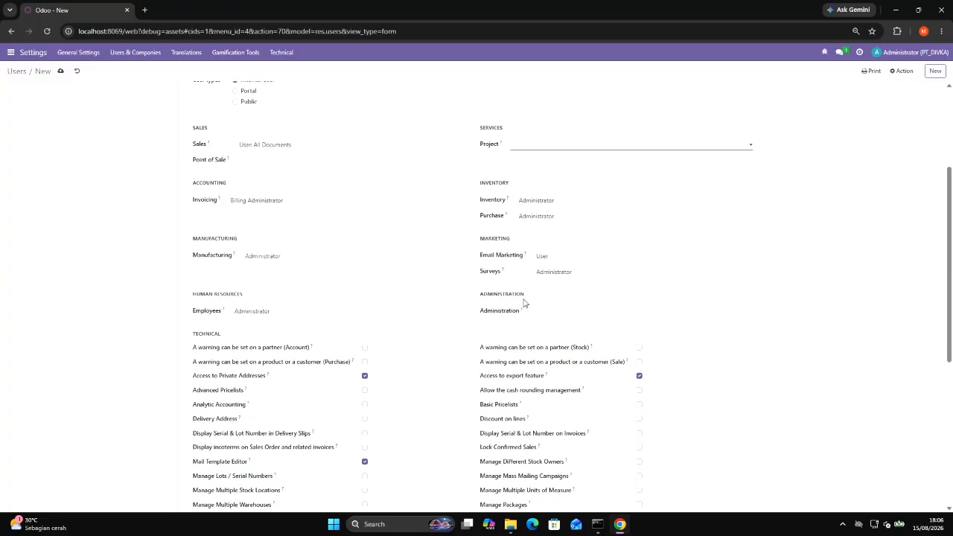
# Leave the user form, open the Apps module overview and display it as a list.
pyautogui.click(16, 51)
pyautogui.click(18, 254)
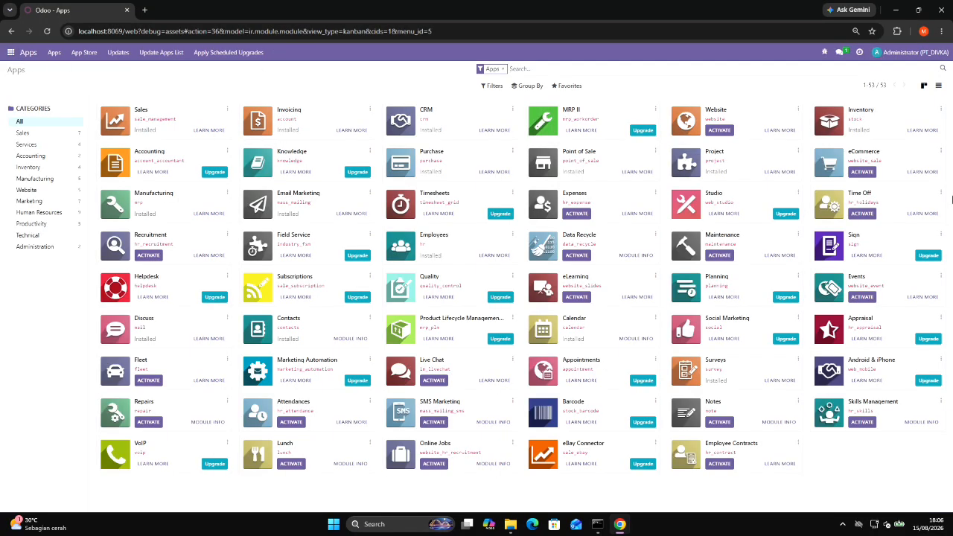
pyautogui.click(939, 87)
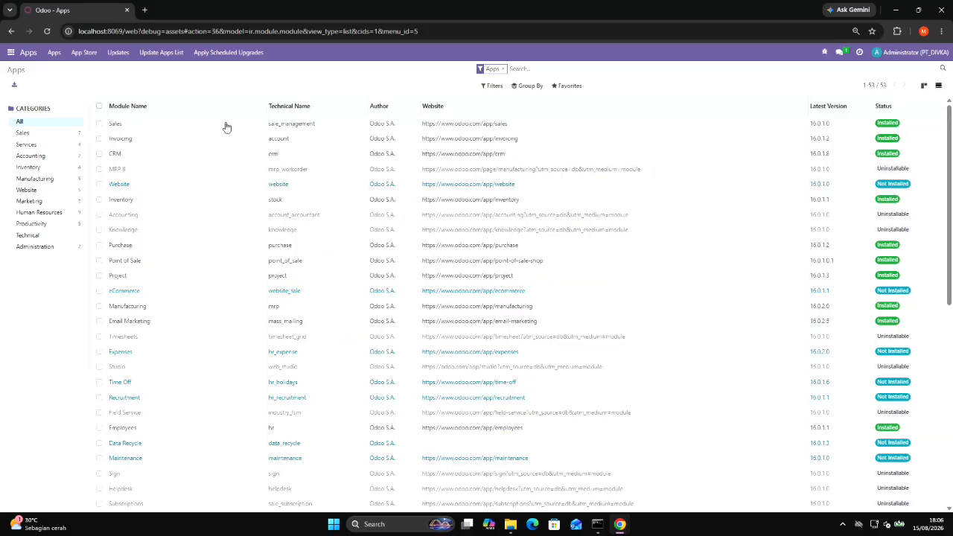
# Remove the Apps filter from the module list and search for modules matching TIMESHEET.
pyautogui.click(502, 69)
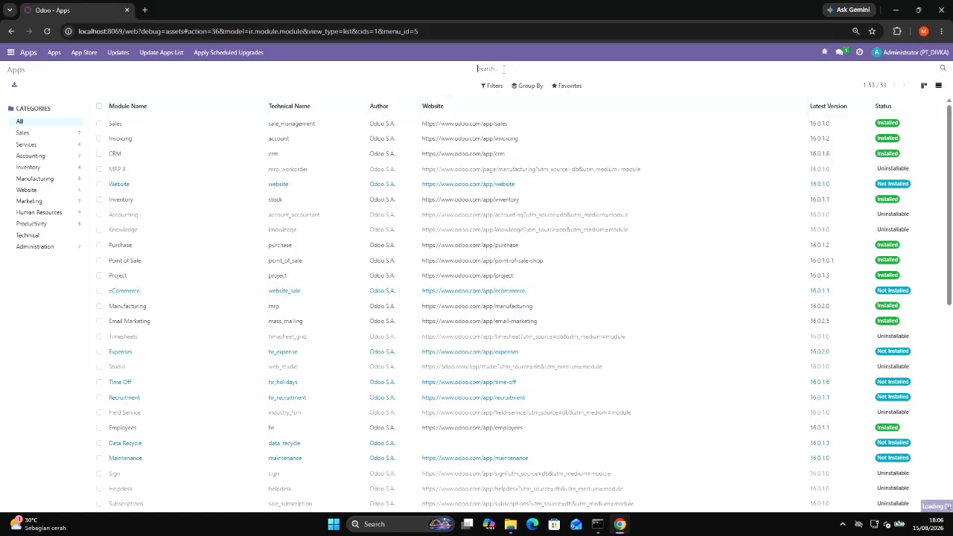
pyautogui.write('TOM')
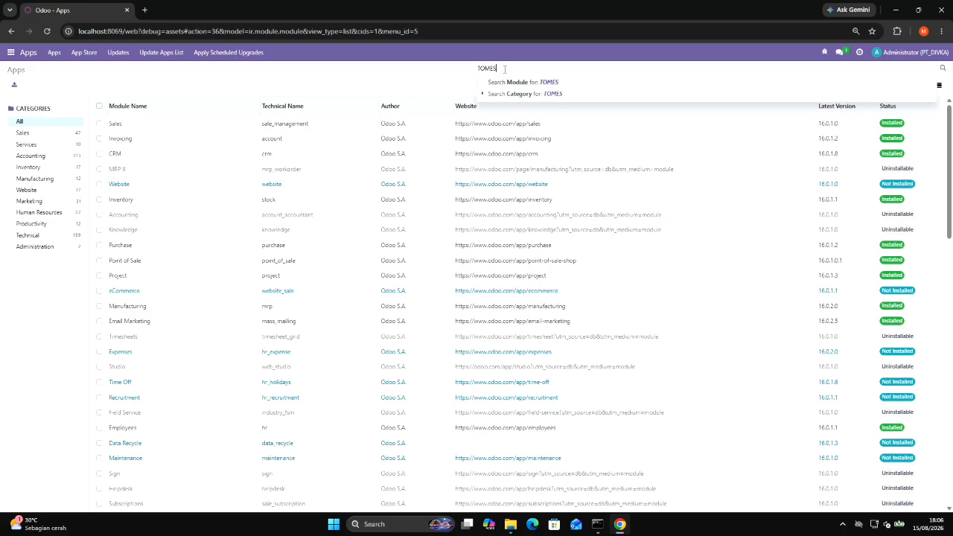
pyautogui.write('ES')
pyautogui.press('BackSpace')
pyautogui.press('BackSpace')
pyautogui.press('BackSpace')
pyautogui.press('BackSpace')
pyautogui.write('IMSH')
pyautogui.press('BackSpace')
pyautogui.press('BackSpace')
pyautogui.press('BackSpace')
pyautogui.press('BackSpace')
pyautogui.press('BackSpace')
pyautogui.write('ESHEET')
pyautogui.press('Return')
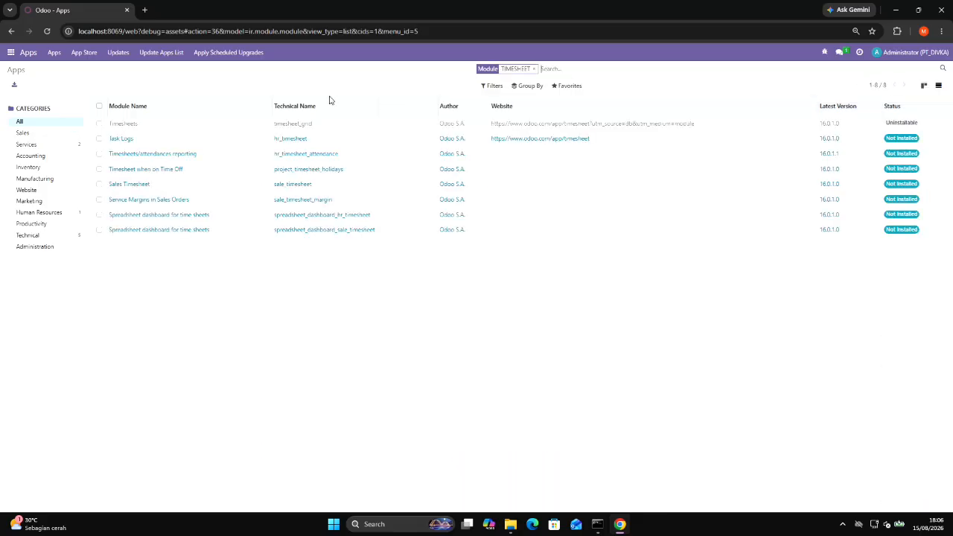
# Try to install the Timesheets module (timesheet_grid) from the search results.
pyautogui.click(99, 126)
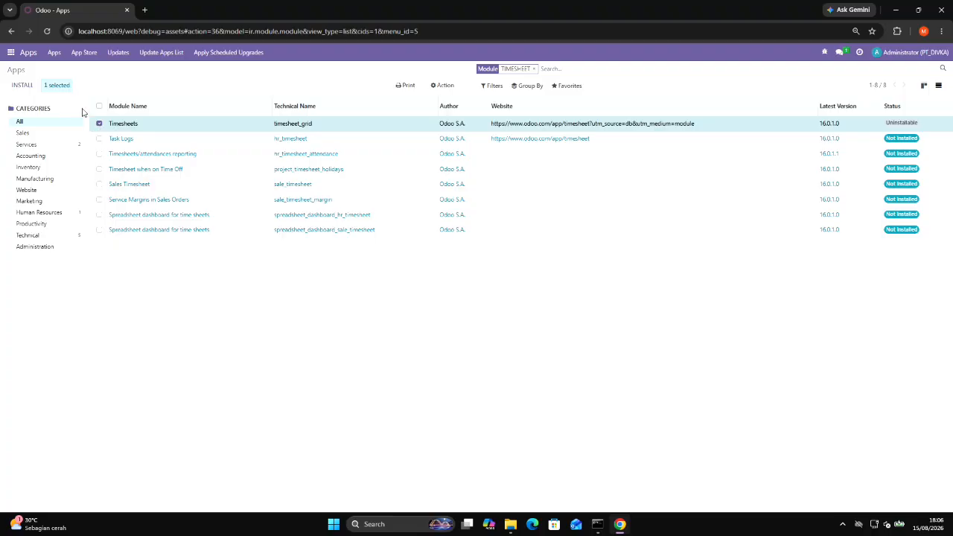
pyautogui.click(21, 85)
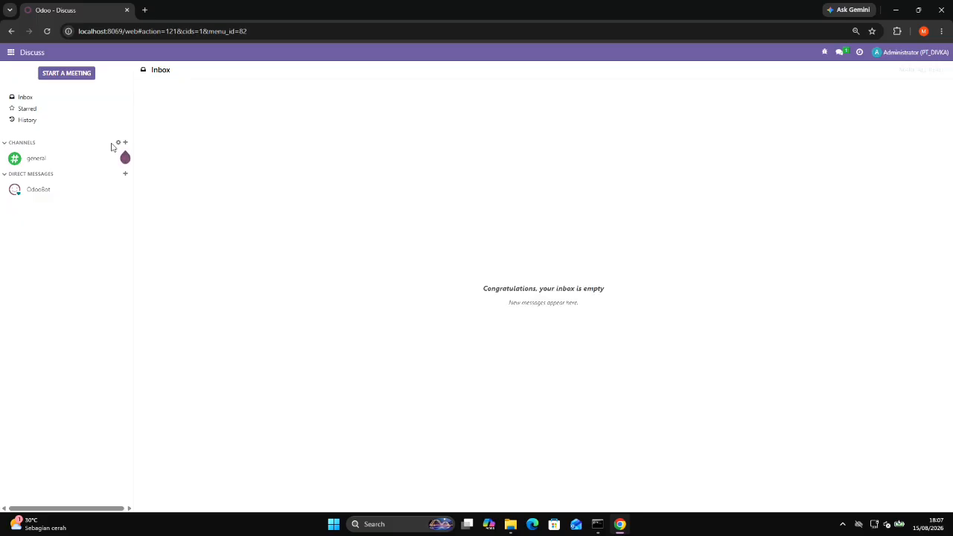
# Open the USER1 record from the Users list in Settings.
pyautogui.click(6, 51)
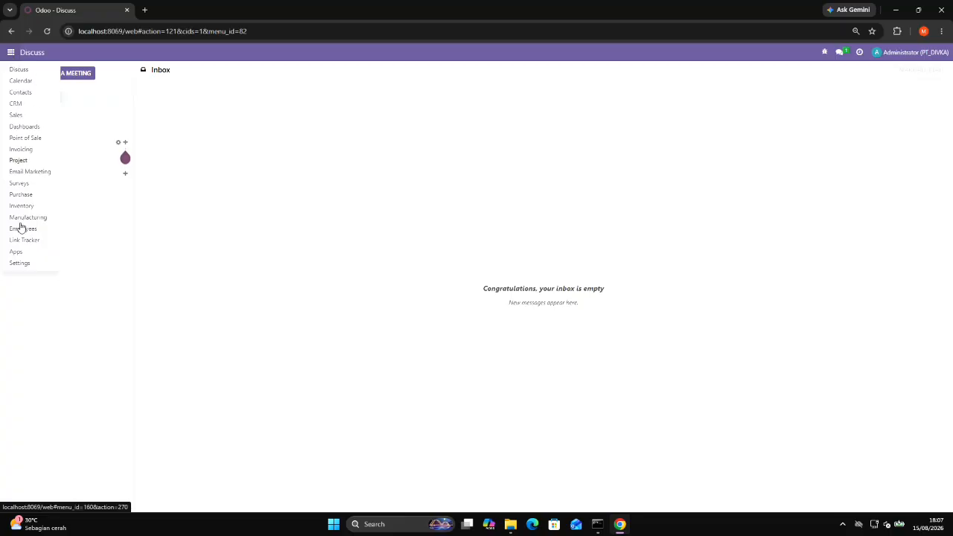
pyautogui.click(29, 268)
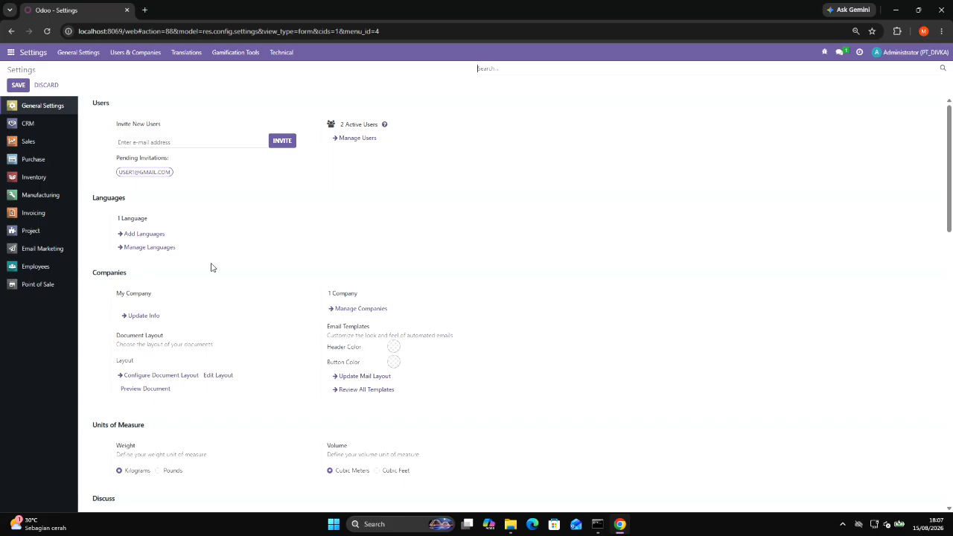
pyautogui.scroll(-7, 245, 310)
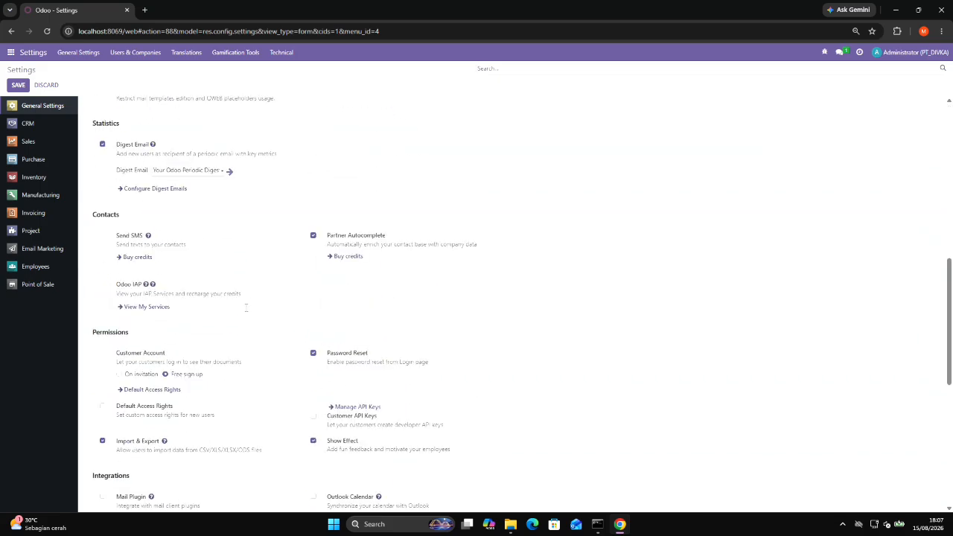
pyautogui.click(127, 53)
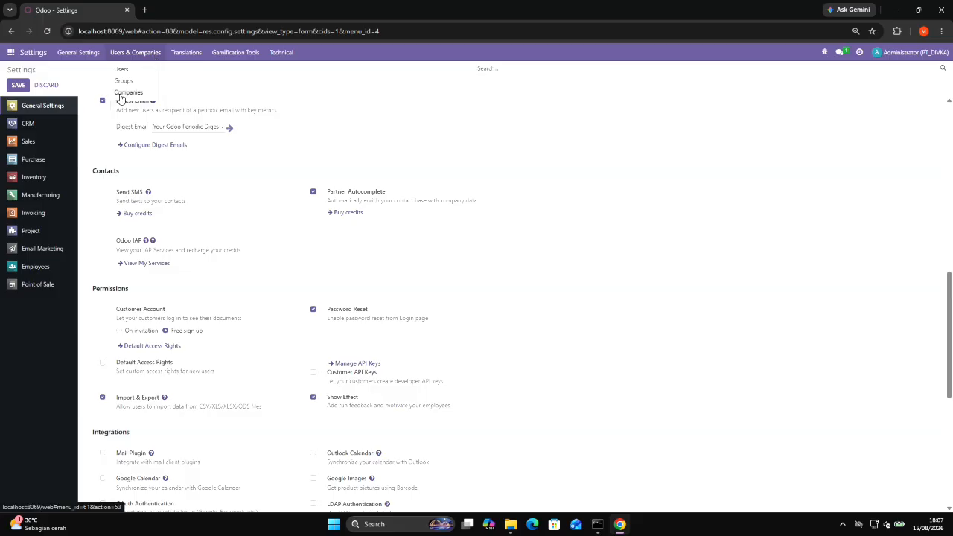
pyautogui.click(122, 69)
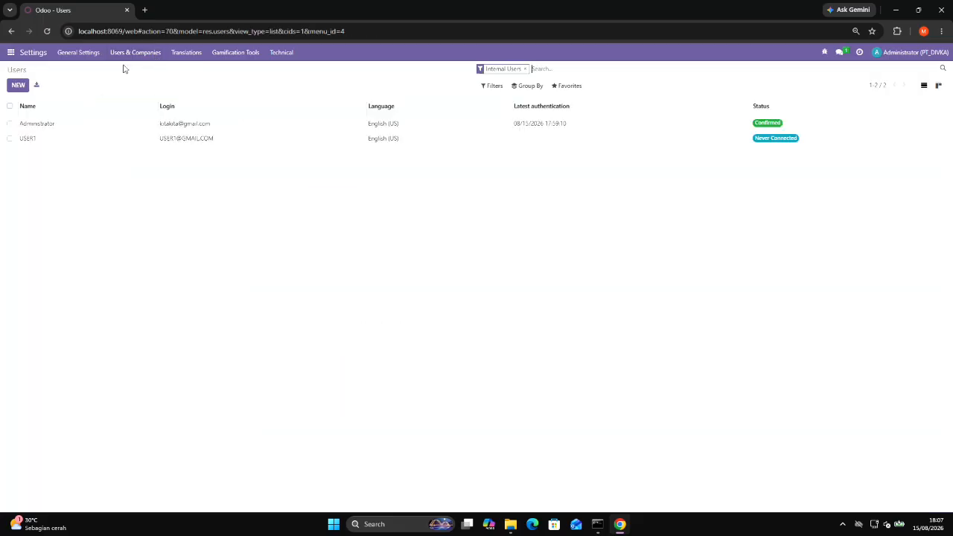
pyautogui.click(28, 139)
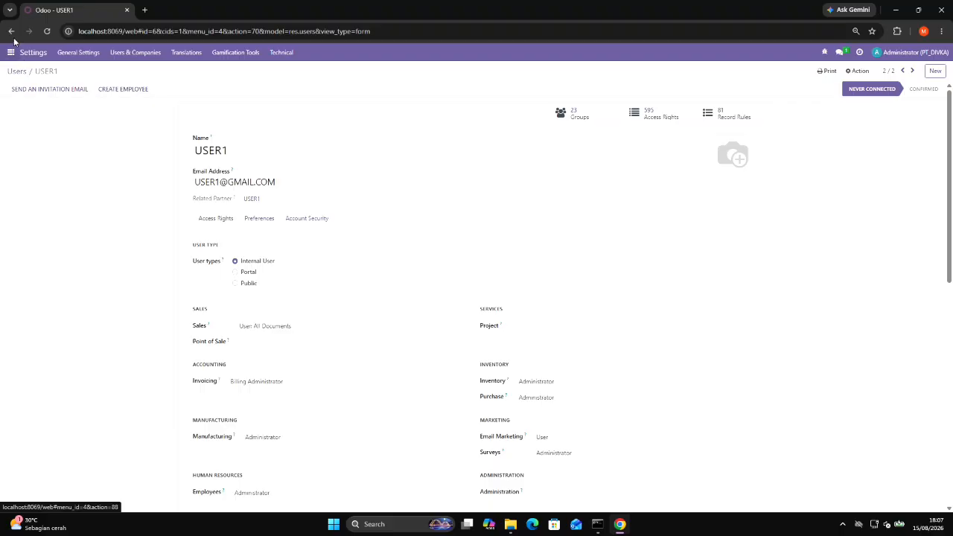
# Examine USER1's application access levels, technical rights and the available Invoicing access options.
pyautogui.scroll(-2, 431, 305)
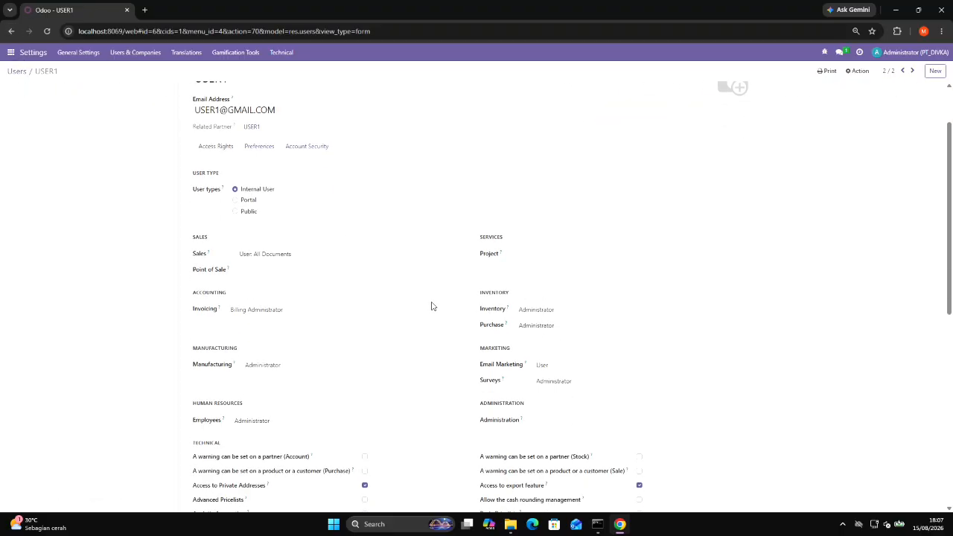
pyautogui.scroll(-2, 432, 305)
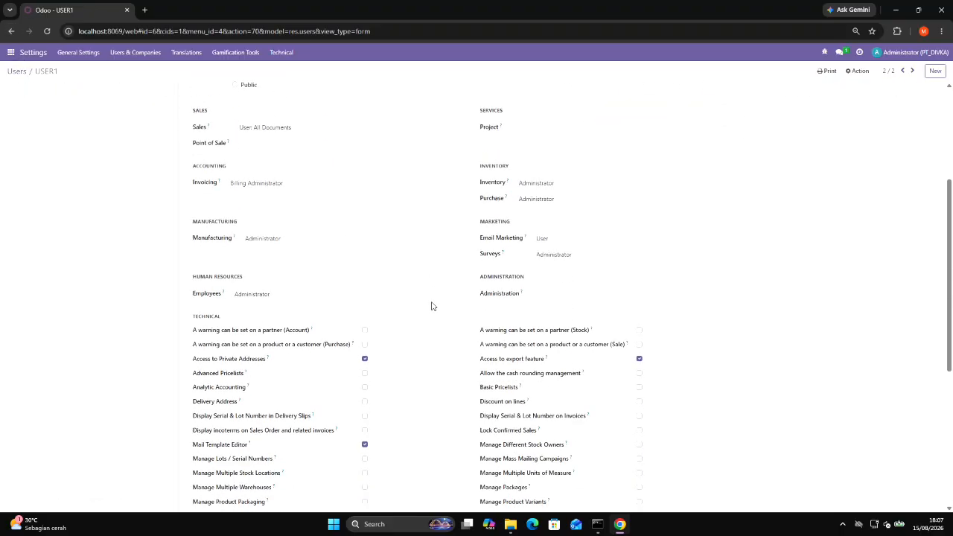
pyautogui.scroll(2, 432, 305)
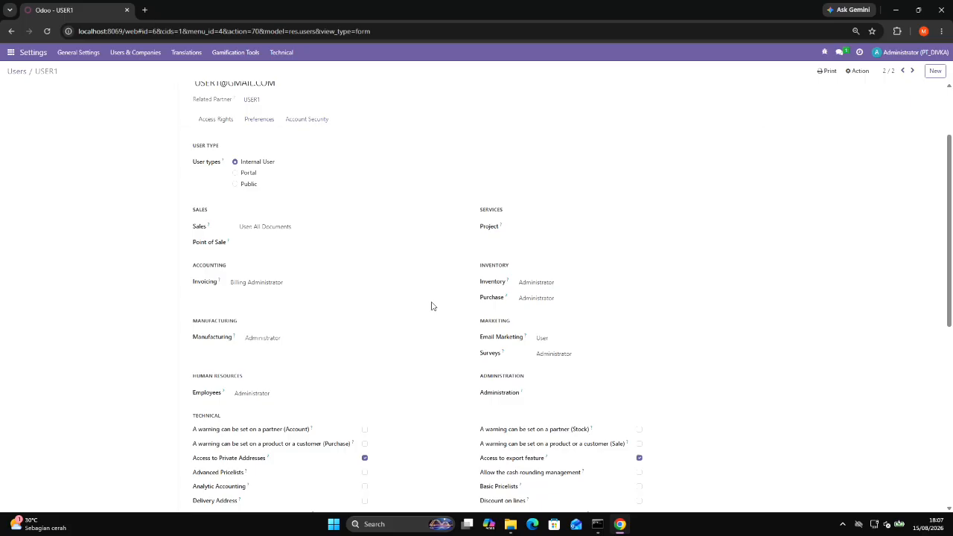
pyautogui.click(264, 286)
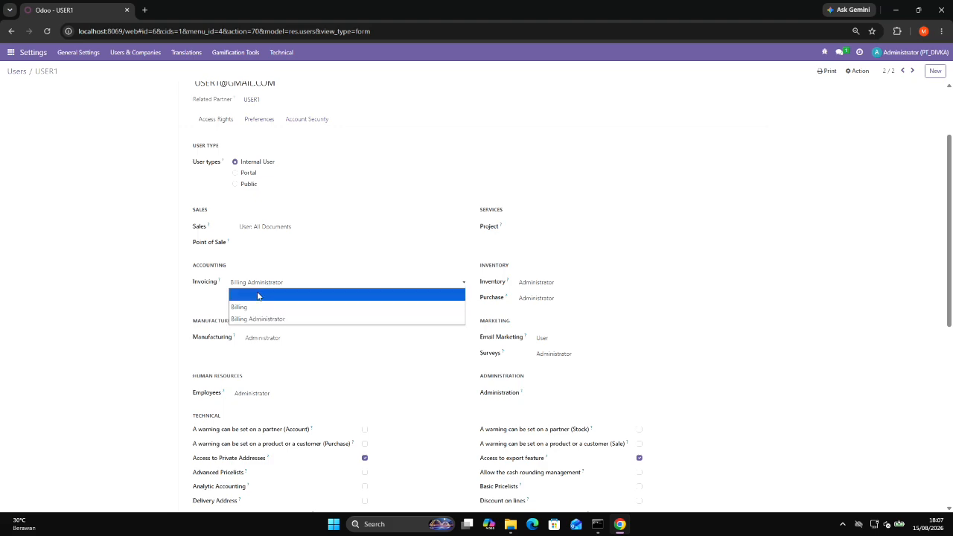
pyautogui.click(257, 366)
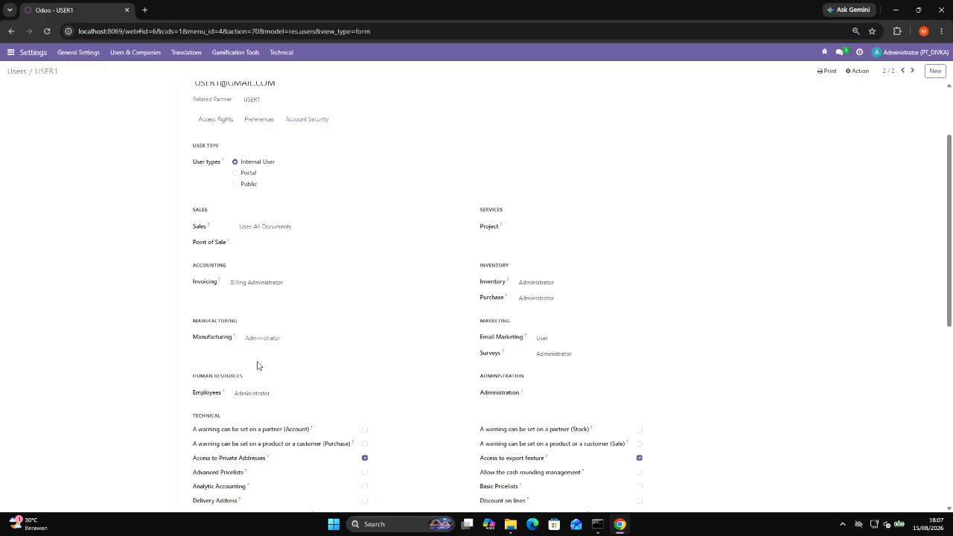
pyautogui.scroll(-2, 257, 365)
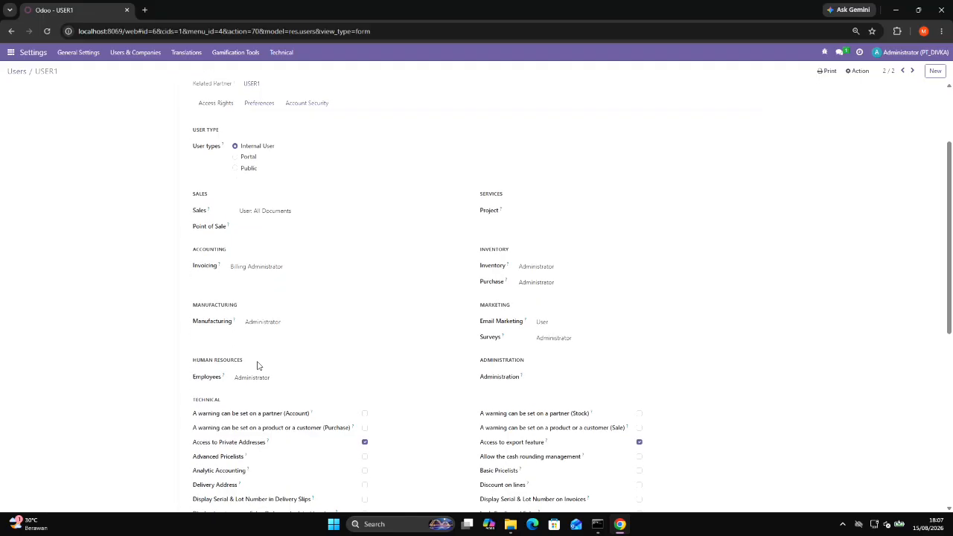
pyautogui.scroll(-5, 258, 365)
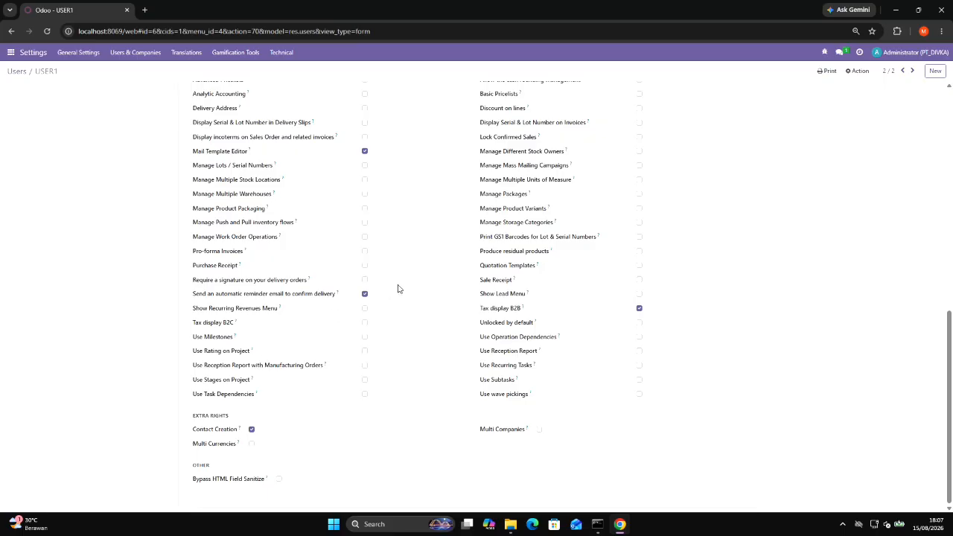
# Clear USER1's Inventory and Manufacturing access levels.
pyautogui.scroll(8, 409, 275)
pyautogui.click(529, 337)
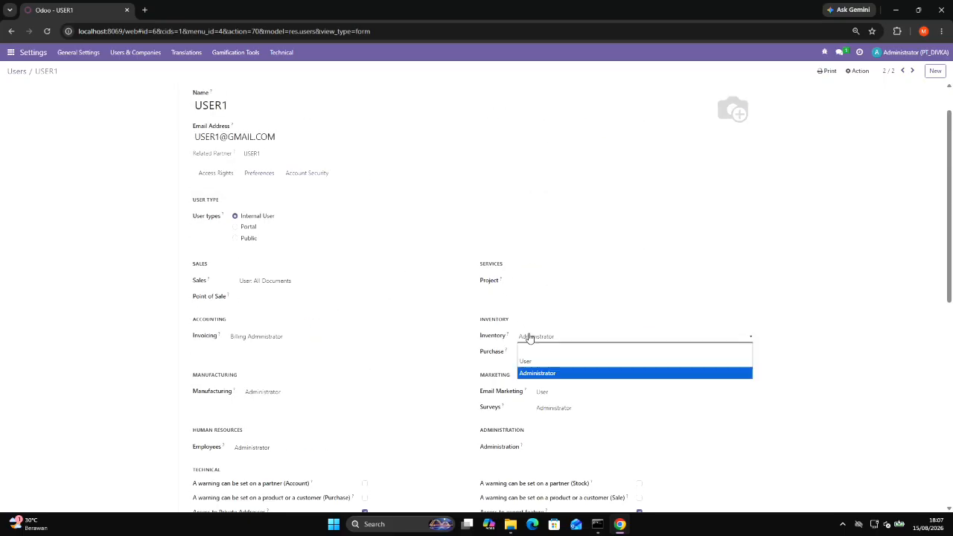
pyautogui.click(534, 353)
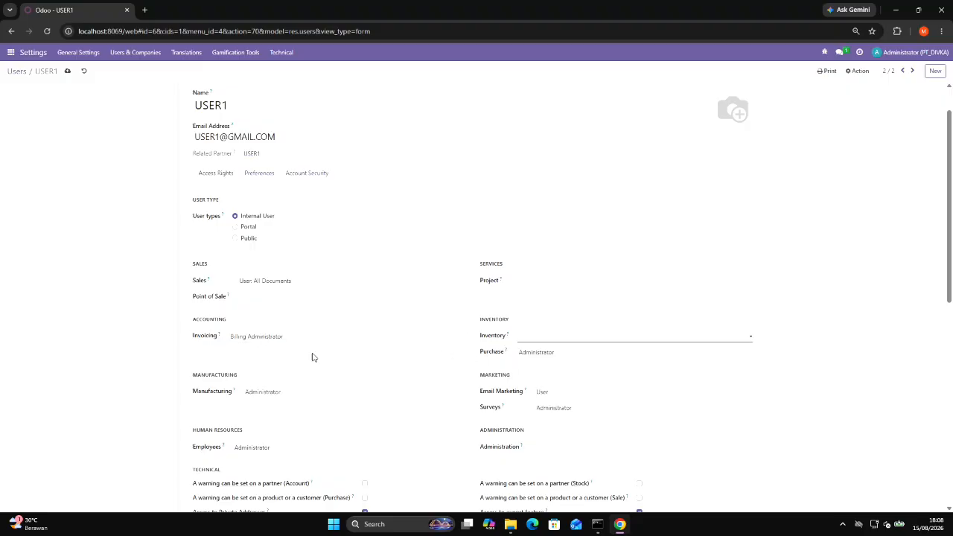
pyautogui.click(272, 393)
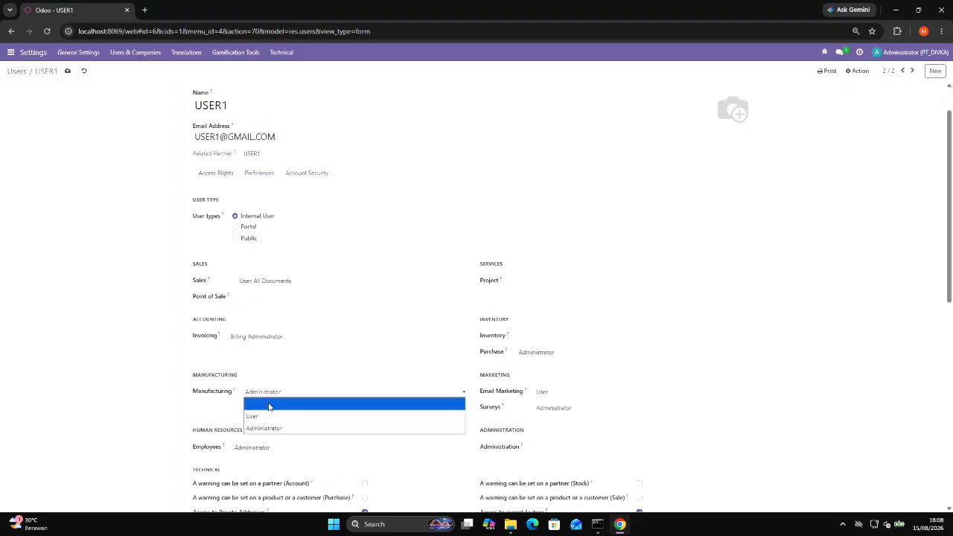
pyautogui.click(269, 407)
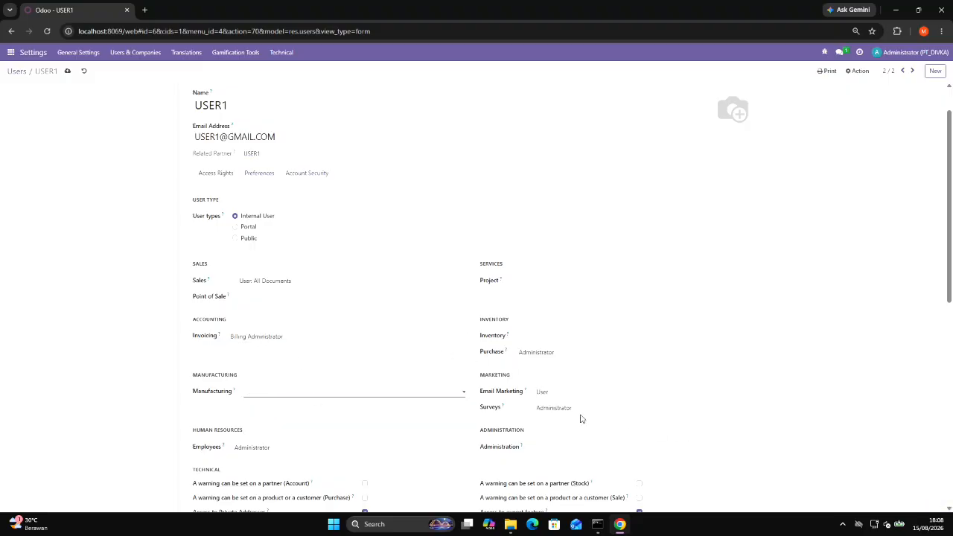
# Set USER1's Administration access level to Settings.
pyautogui.scroll(-3, 541, 436)
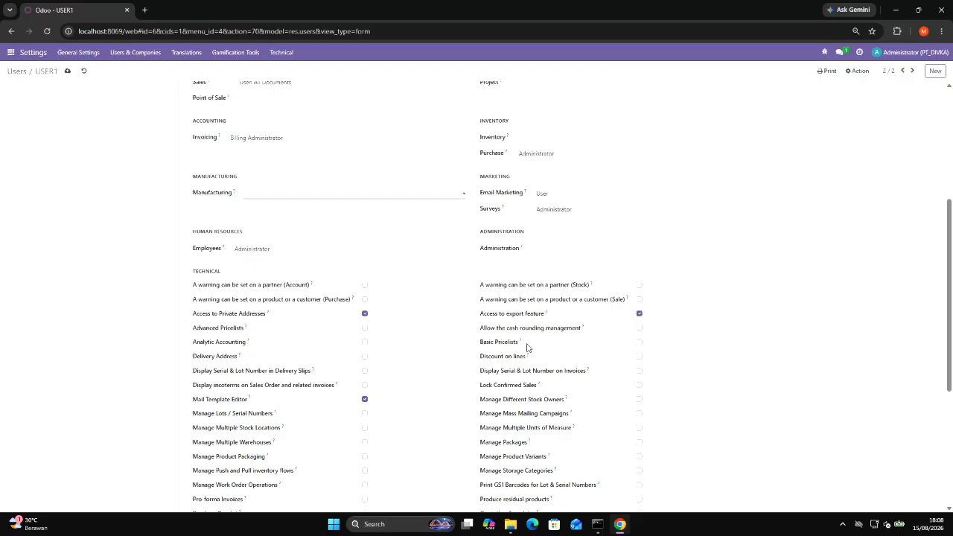
pyautogui.click(544, 250)
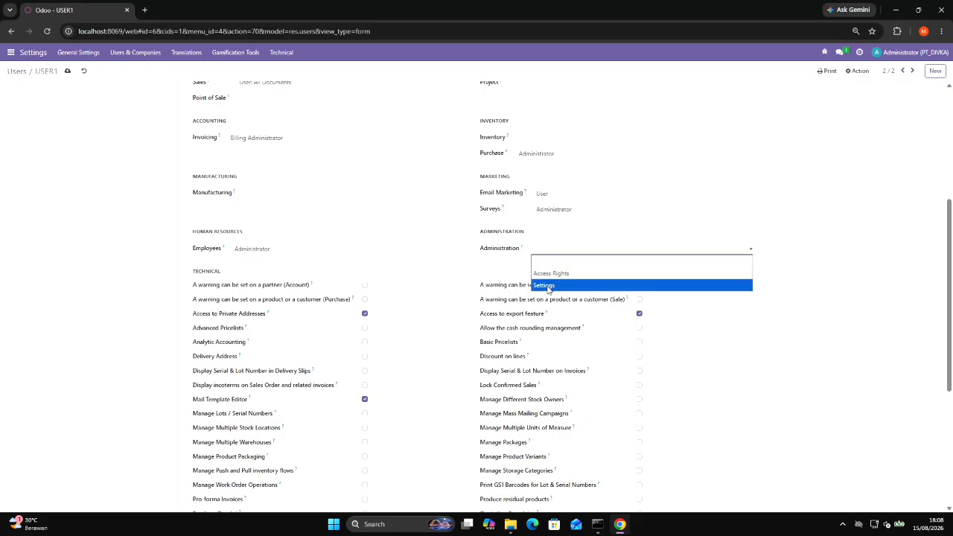
pyautogui.click(548, 286)
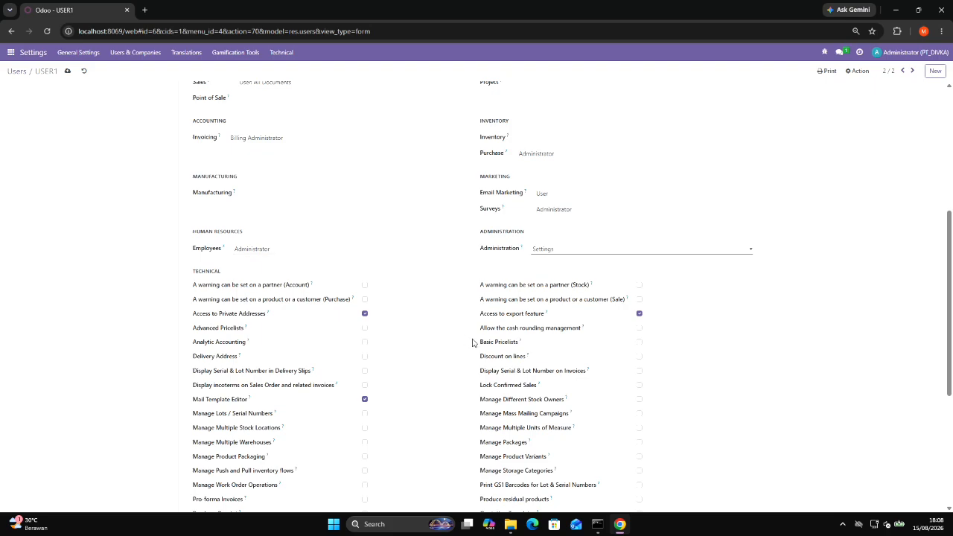
# Enable Manage Multiple Units of Measure and Multi Currencies for USER1 and save the user record.
pyautogui.scroll(-3, 472, 342)
pyautogui.scroll(2, 472, 343)
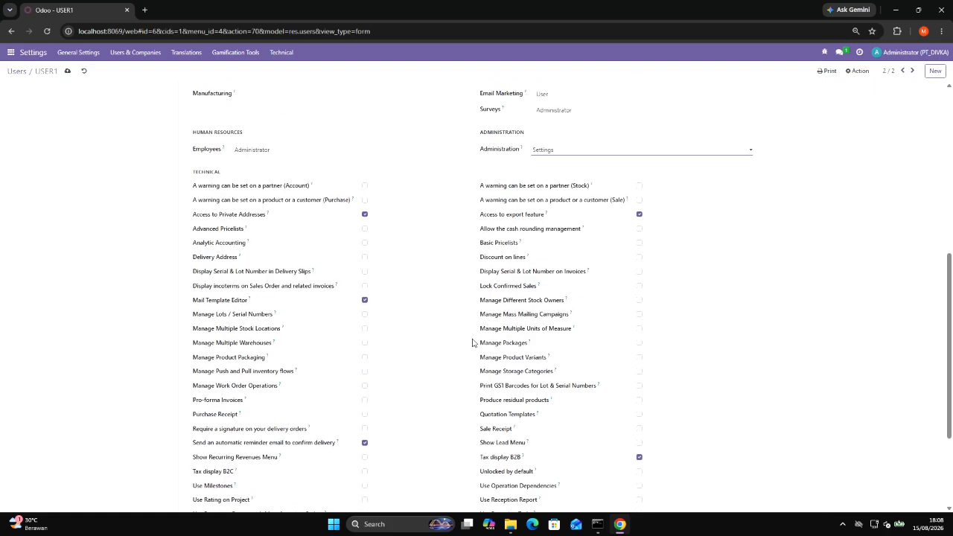
pyautogui.scroll(3, 472, 343)
pyautogui.scroll(-2, 472, 343)
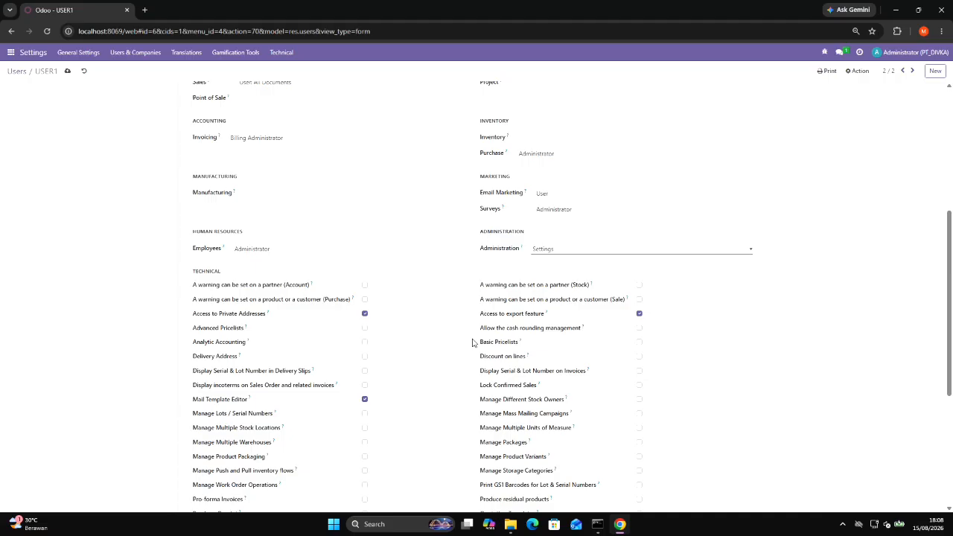
pyautogui.scroll(-1, 472, 342)
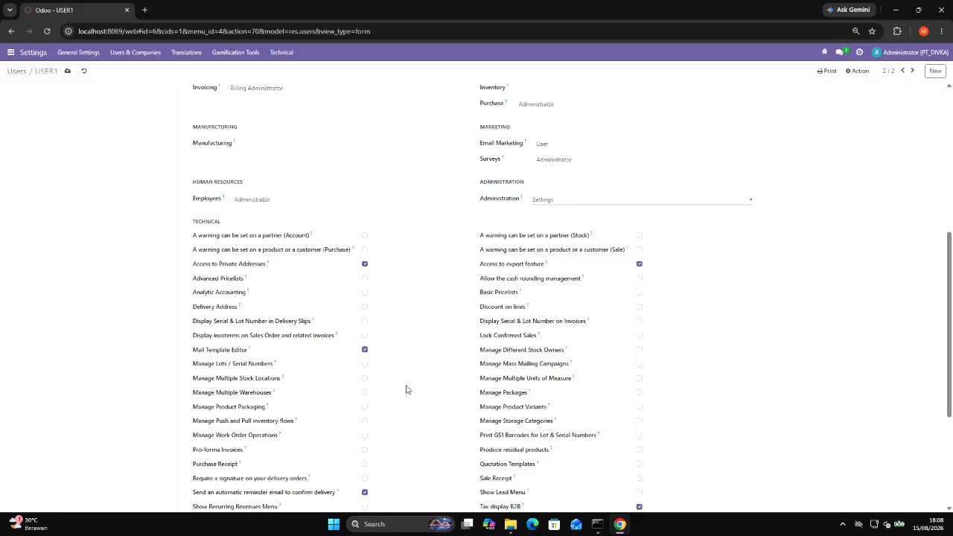
pyautogui.scroll(-2, 406, 388)
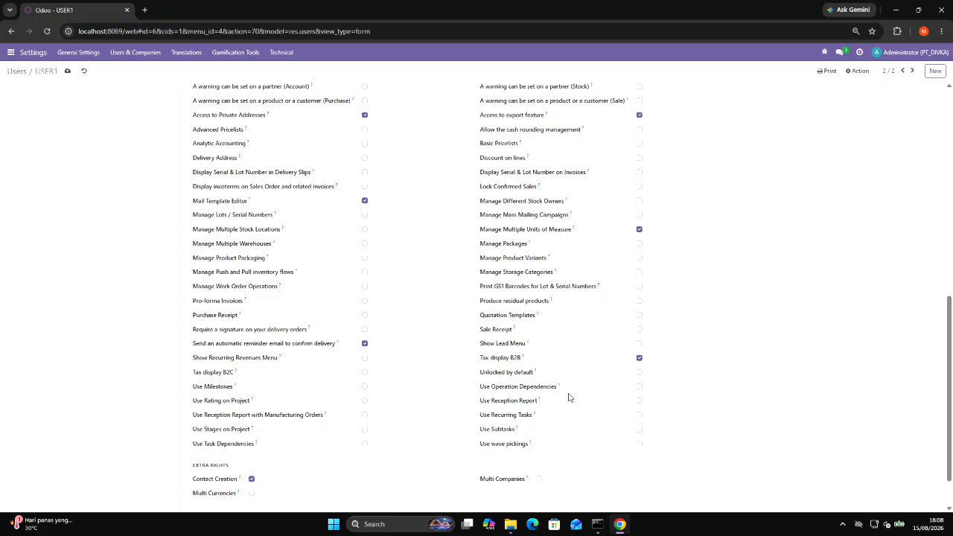
pyautogui.scroll(-1, 488, 376)
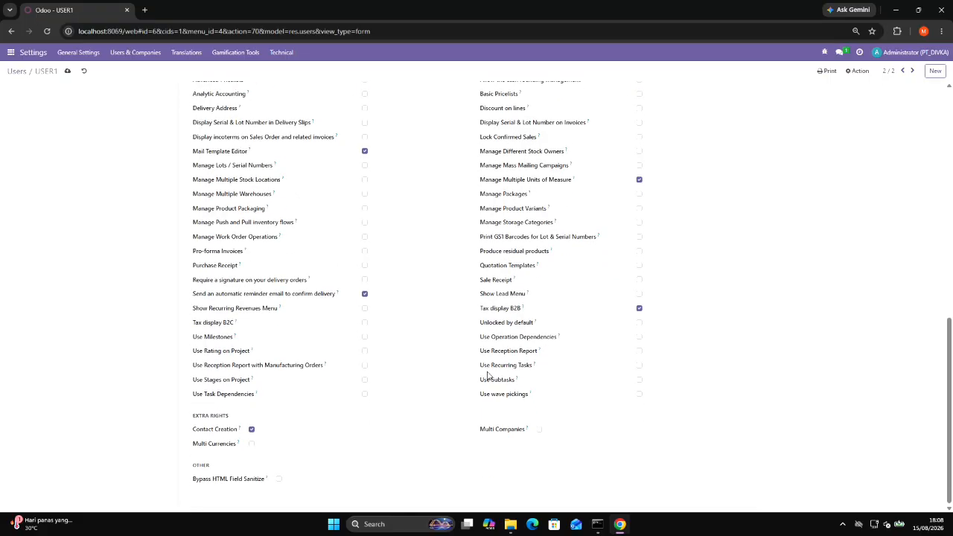
pyautogui.click(279, 480)
pyautogui.scroll(15, 503, 402)
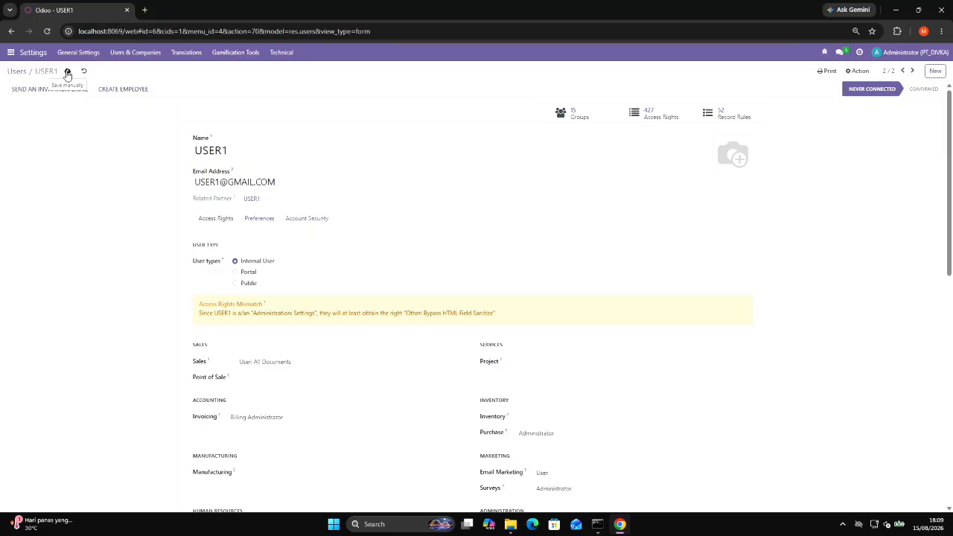
pyautogui.click(67, 72)
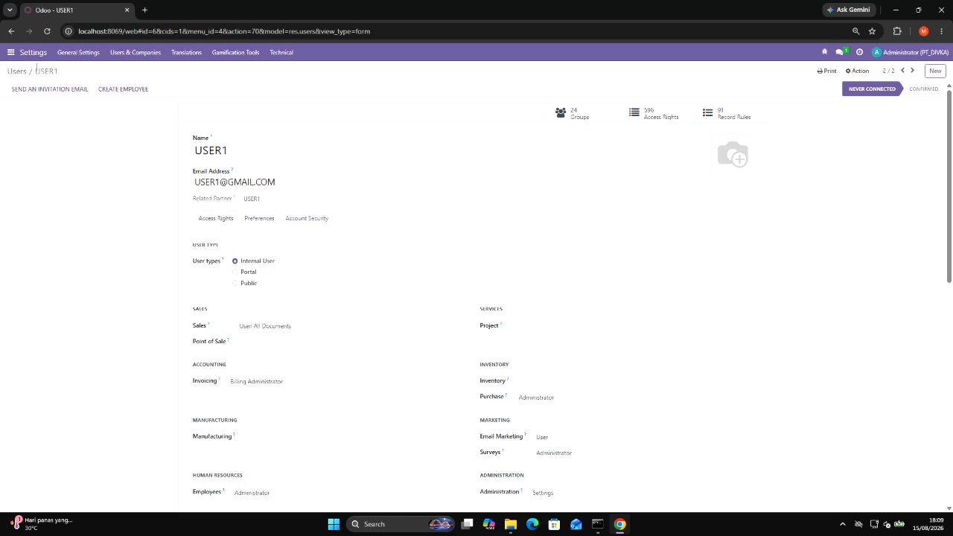
# Return to the Users list in Settings and start a new user record.
pyautogui.click(41, 58)
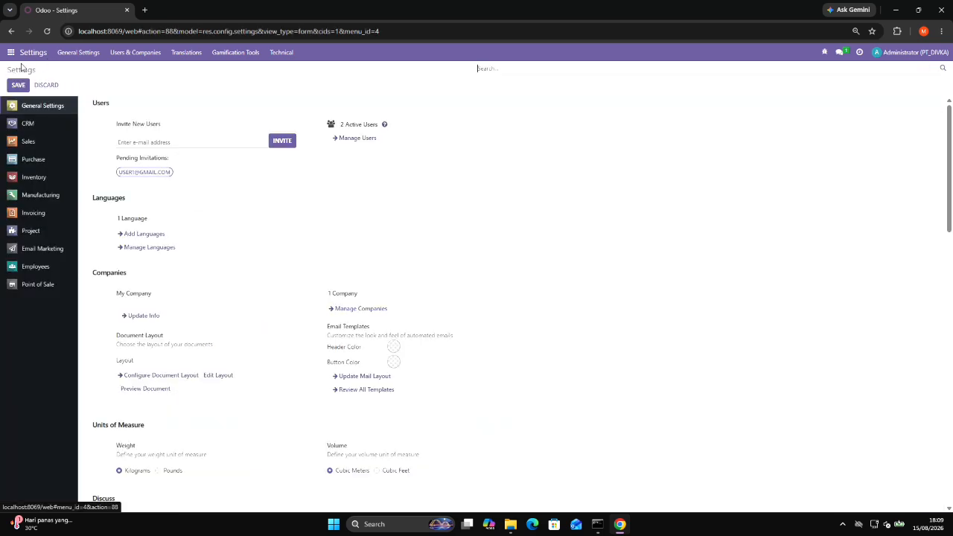
pyautogui.click(148, 53)
pyautogui.click(145, 67)
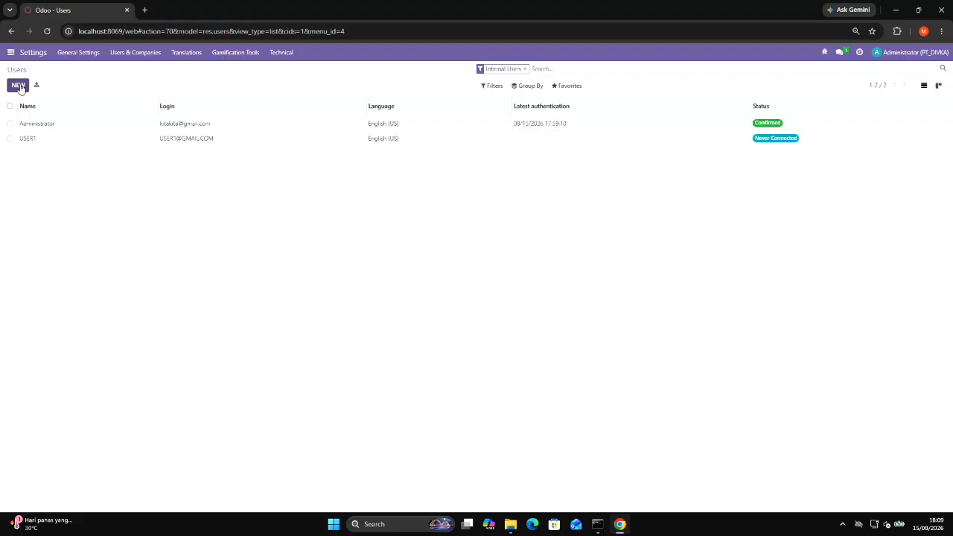
pyautogui.click(19, 86)
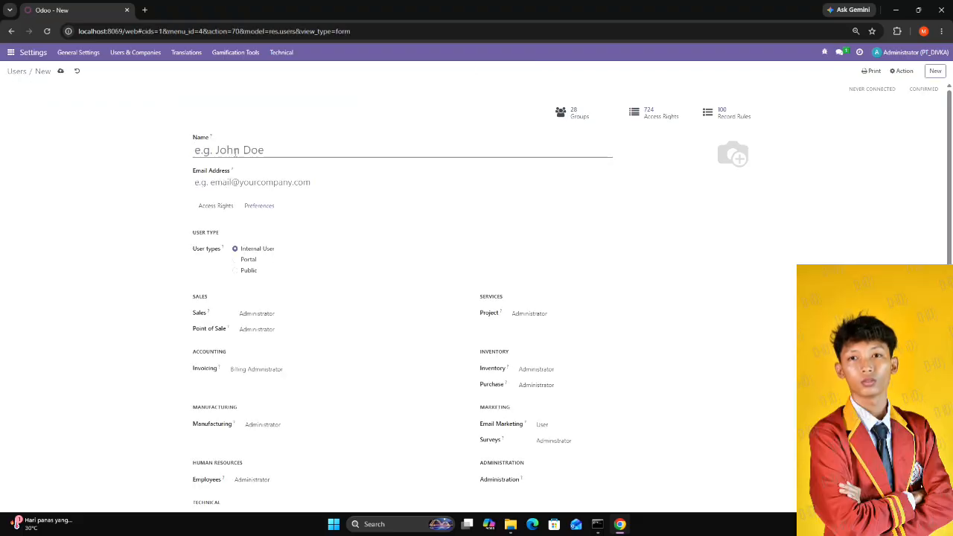
# Name the new user USER2 and fill in the user's email address.
pyautogui.click(235, 152)
pyautogui.write('USER2')
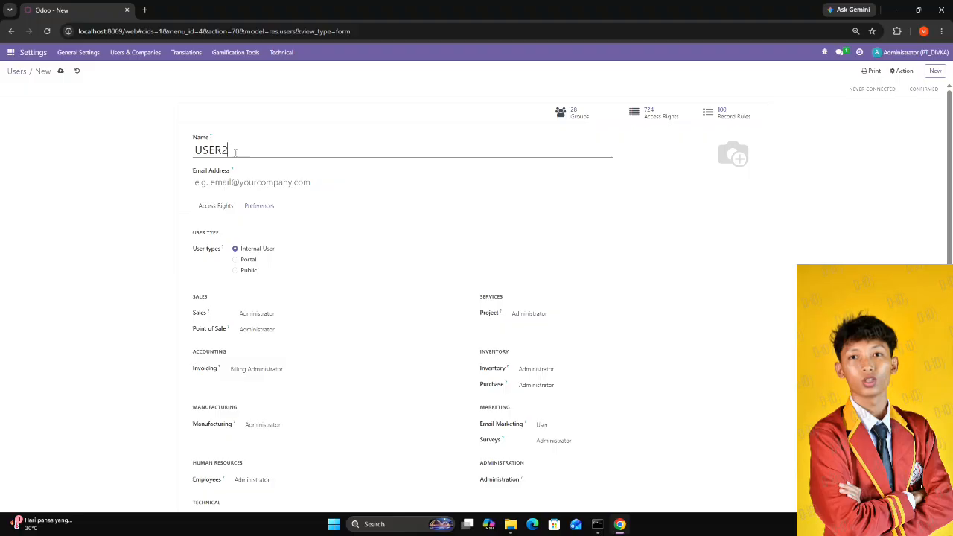
pyautogui.click(269, 182)
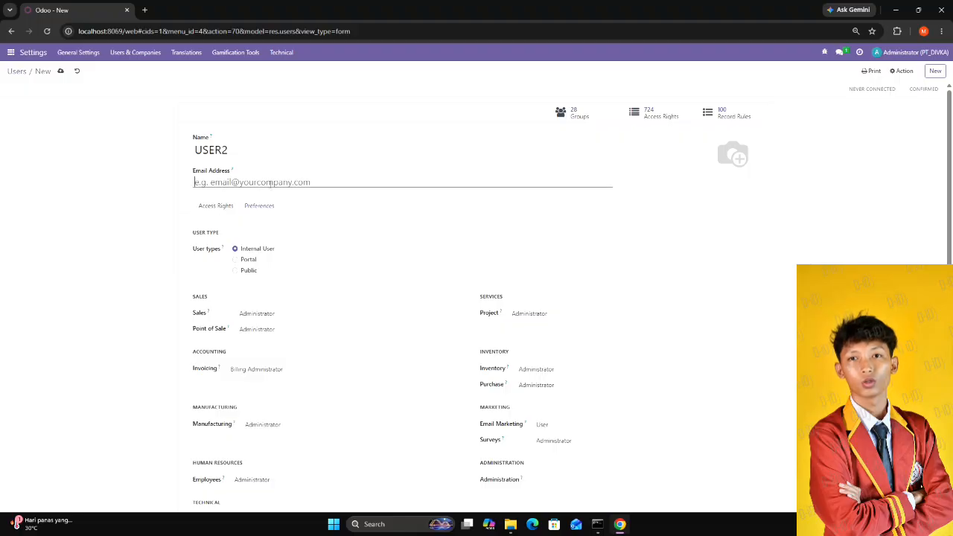
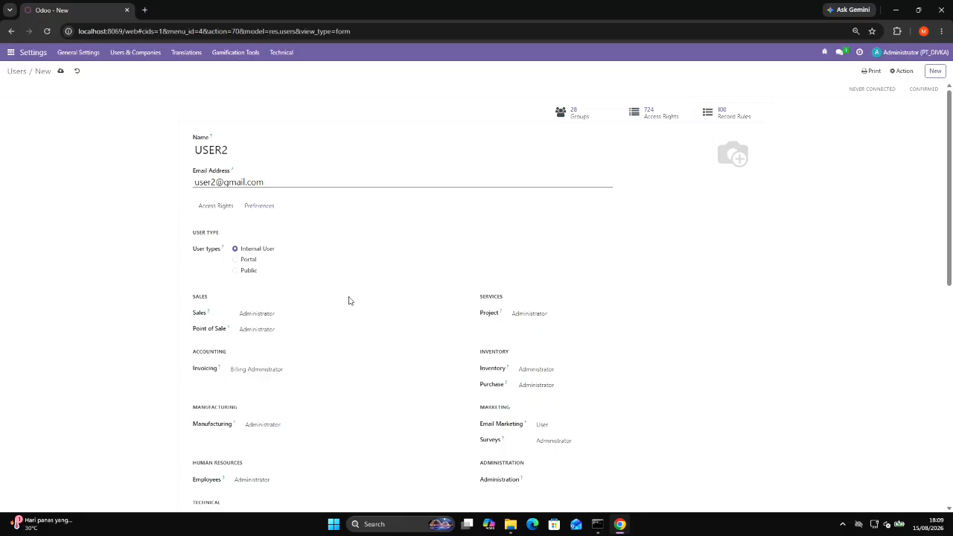
# Clear USER2's Point of Sale and Project access levels.
pyautogui.scroll(-1, 349, 301)
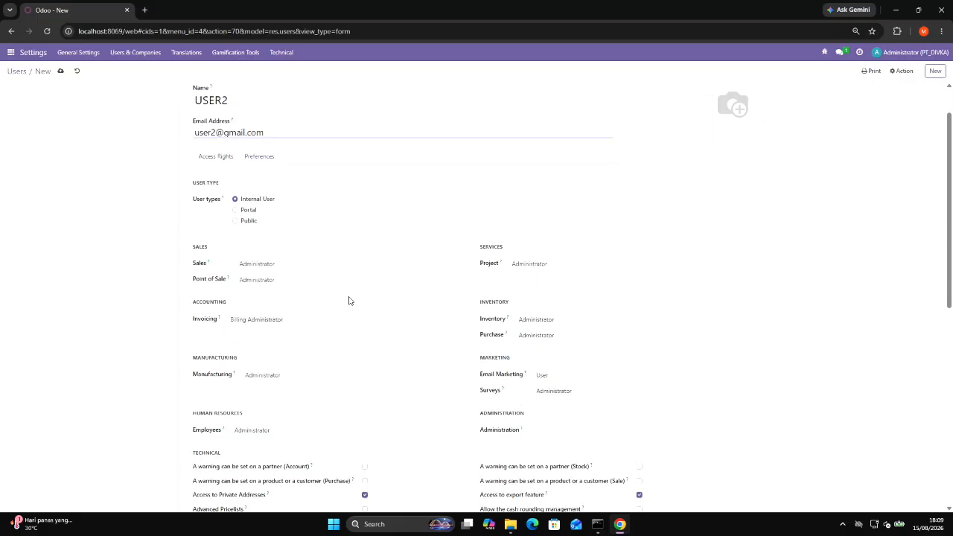
pyautogui.click(266, 281)
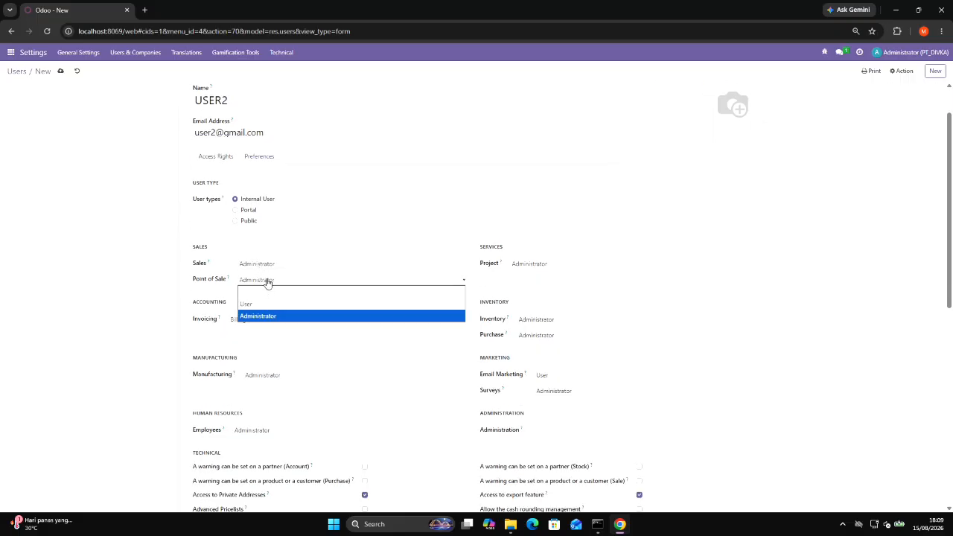
pyautogui.click(266, 292)
pyautogui.click(550, 267)
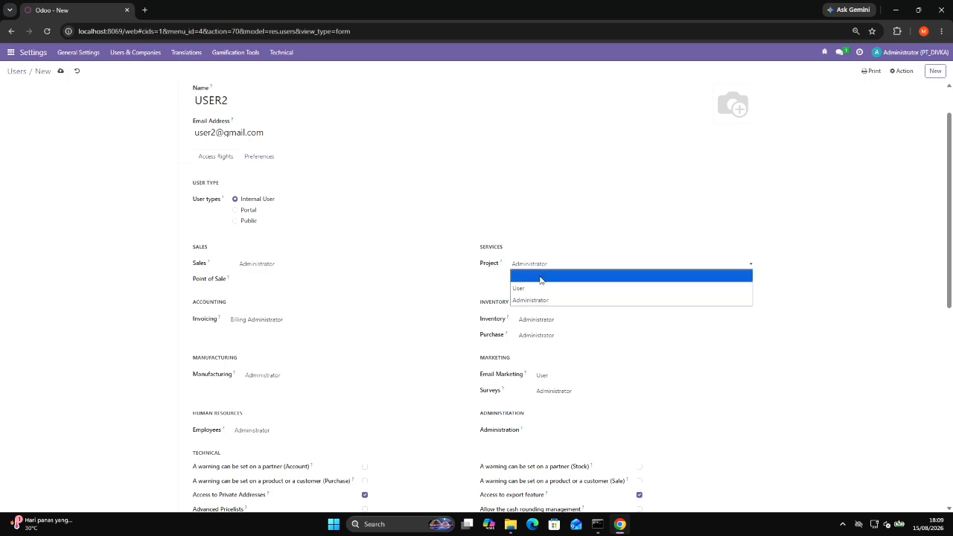
pyautogui.click(541, 280)
pyautogui.click(531, 266)
pyautogui.click(435, 343)
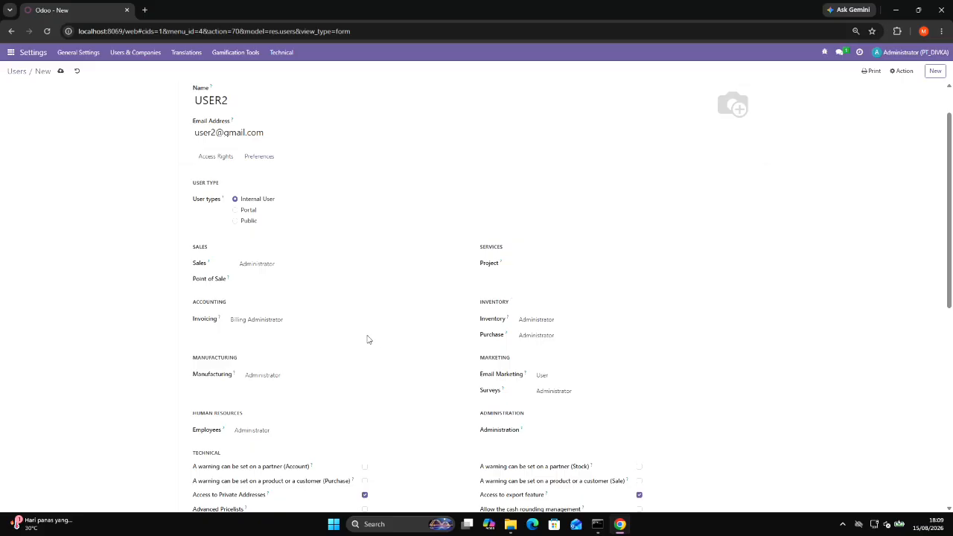
pyautogui.click(513, 267)
pyautogui.click(529, 307)
# Set USER2's Invoicing access level to Billing and clear the Inventory and Purchase access levels.
pyautogui.click(270, 320)
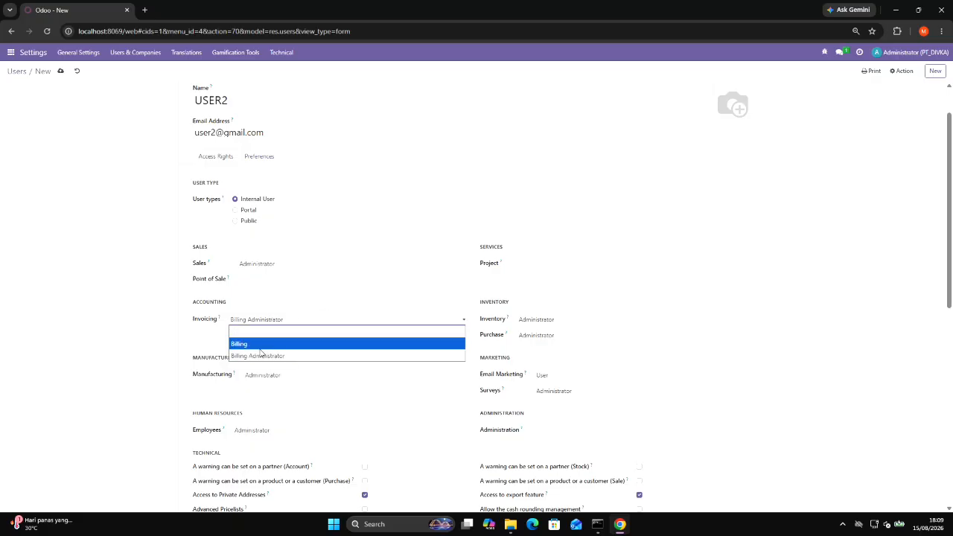
pyautogui.click(260, 342)
pyautogui.click(561, 321)
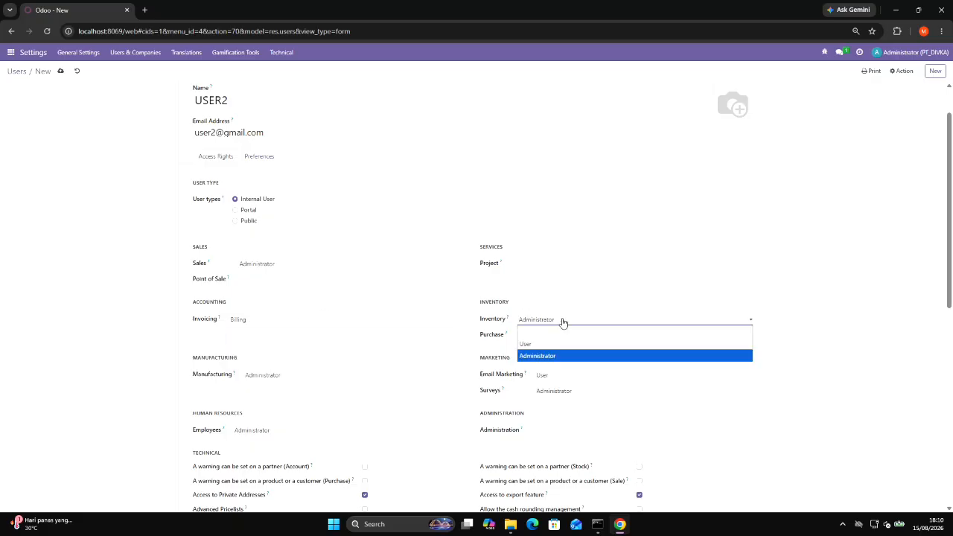
pyautogui.click(560, 332)
pyautogui.click(564, 336)
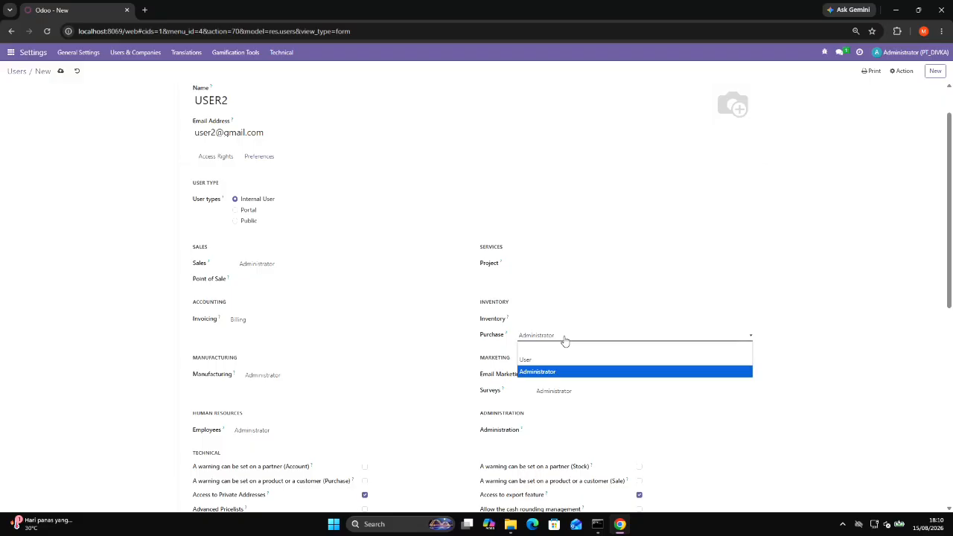
pyautogui.click(567, 350)
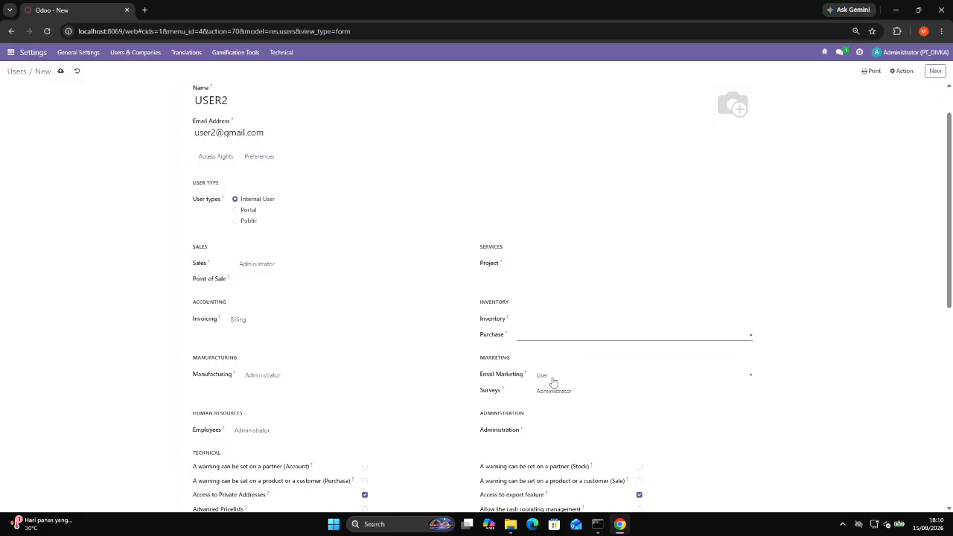
# Clear USER2's Manufacturing access level and set Employees to Officer : Manage all employees.
pyautogui.click(299, 378)
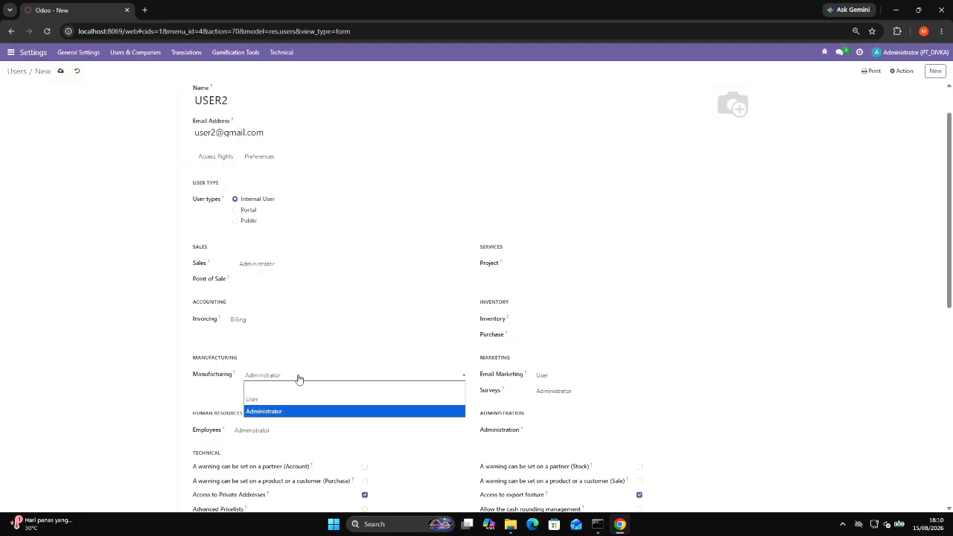
pyautogui.click(309, 390)
pyautogui.scroll(-2, 309, 391)
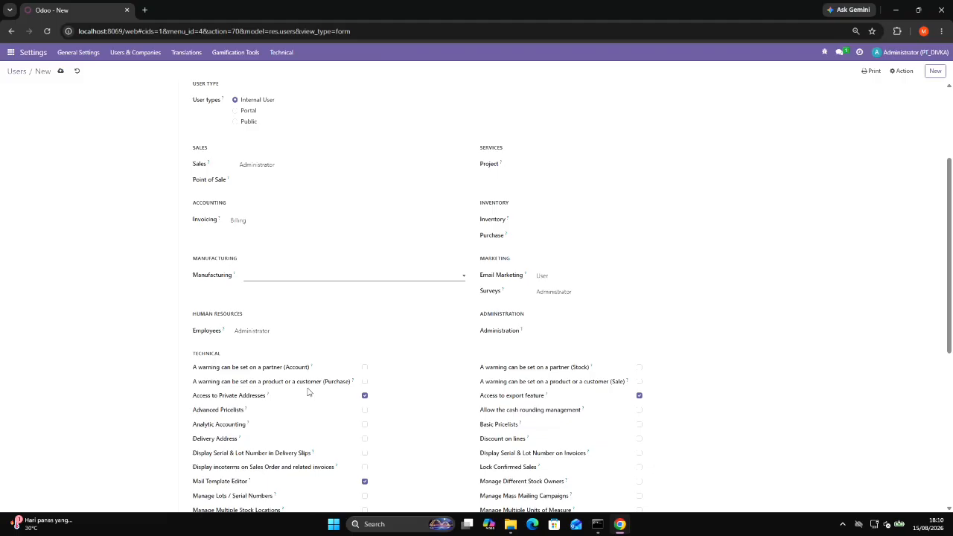
pyautogui.click(254, 330)
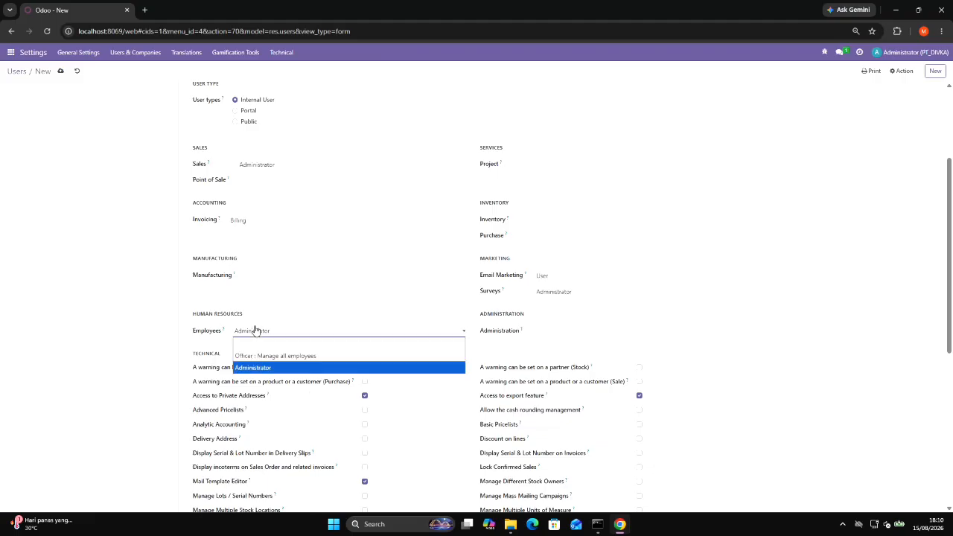
pyautogui.click(272, 360)
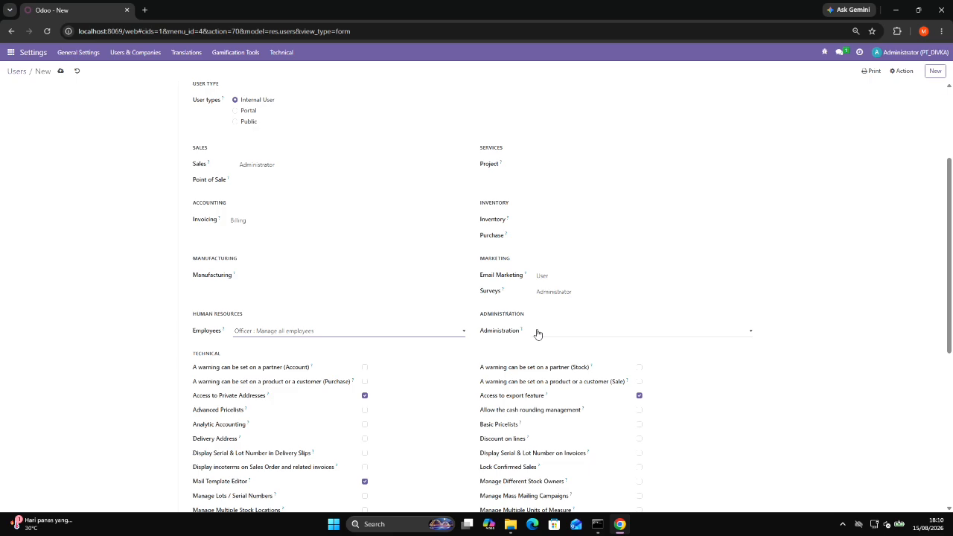
# Enable the Advanced Pricelists and Manage Multiple Units of Measure technical rights for USER2.
pyautogui.scroll(-3, 532, 405)
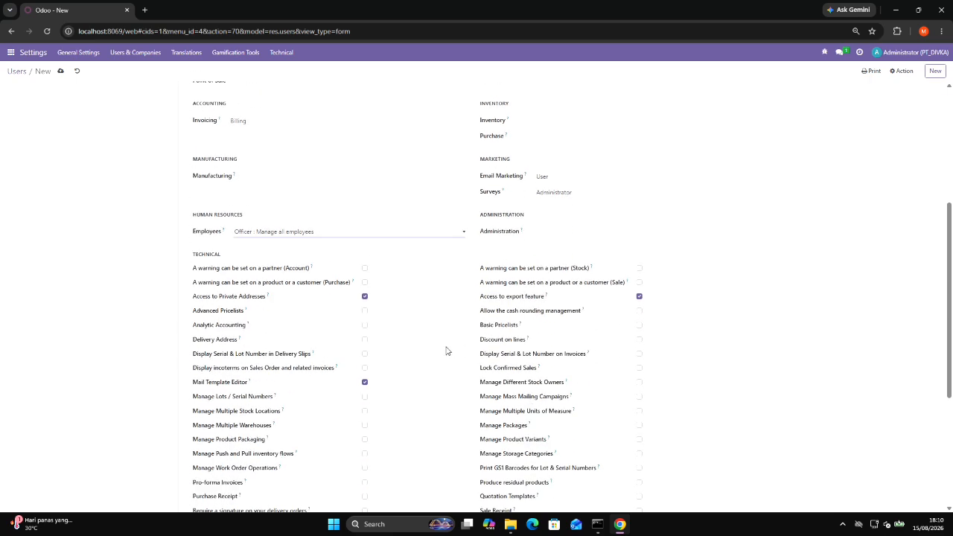
pyautogui.click(365, 311)
pyautogui.click(364, 382)
pyautogui.click(639, 411)
# Enable the Multi Currencies extra right for USER2 and save the user record.
pyautogui.scroll(-2, 606, 398)
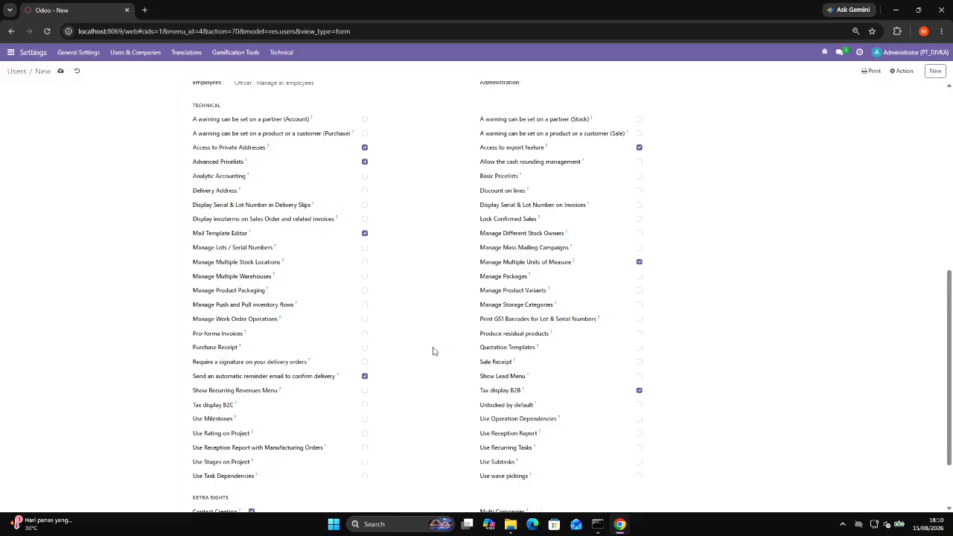
pyautogui.scroll(-2, 433, 350)
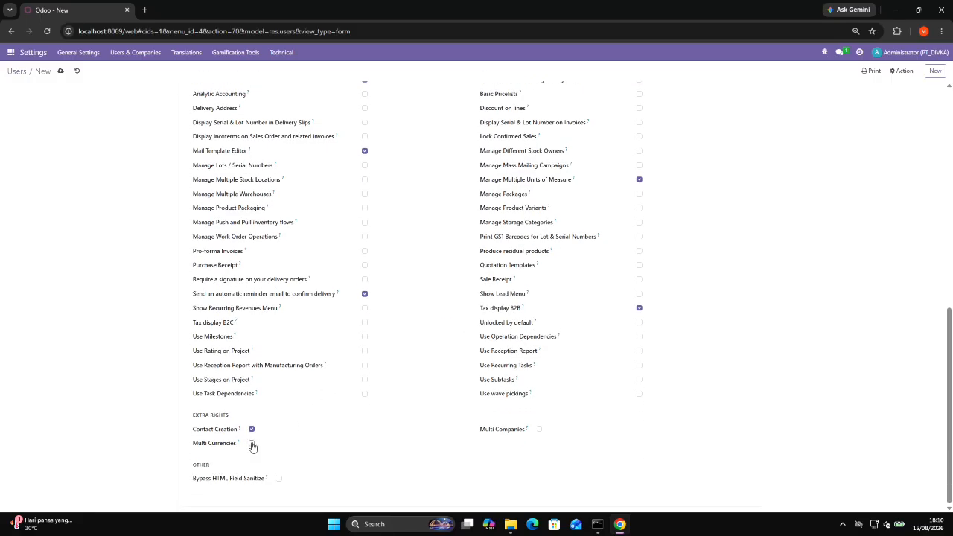
pyautogui.click(252, 444)
pyautogui.click(61, 71)
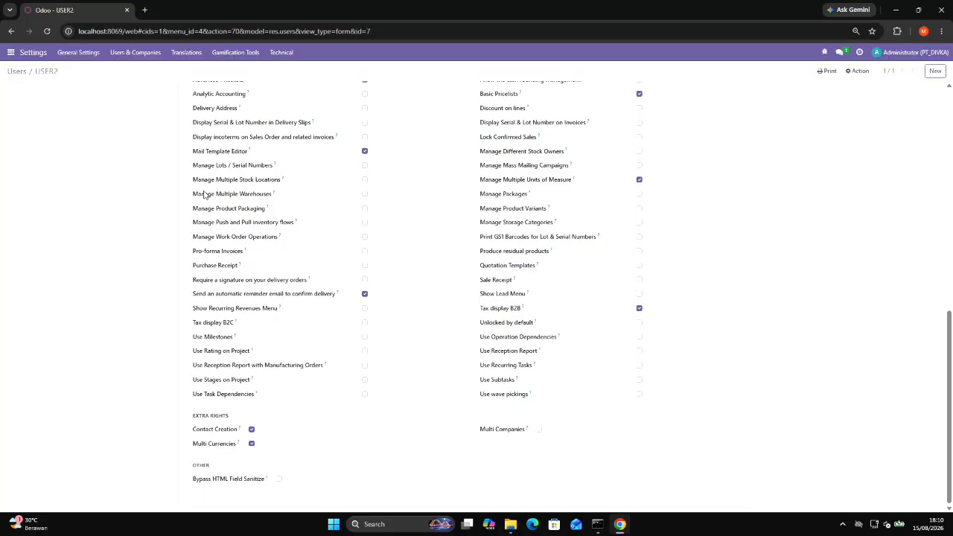
# Go back to the Users list and start another new user record.
pyautogui.click(149, 54)
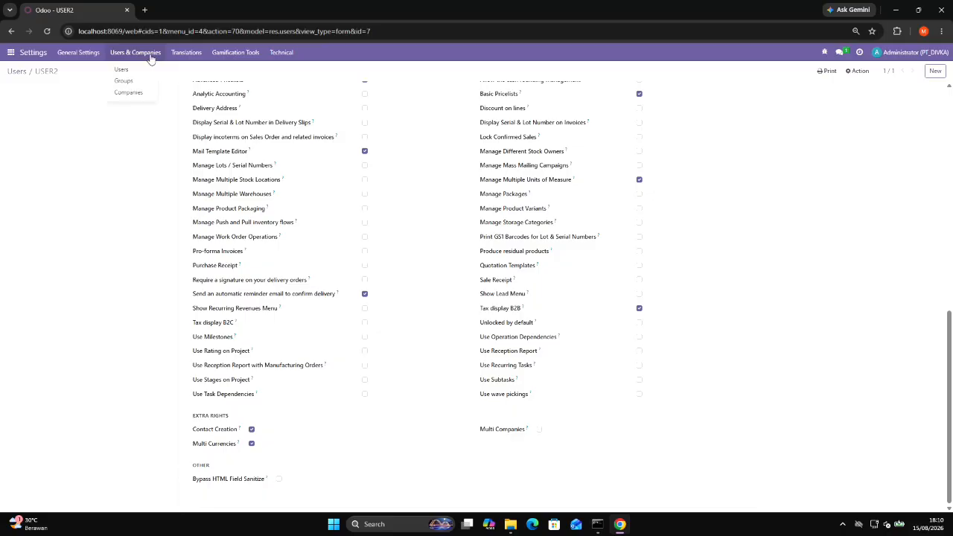
pyautogui.click(139, 70)
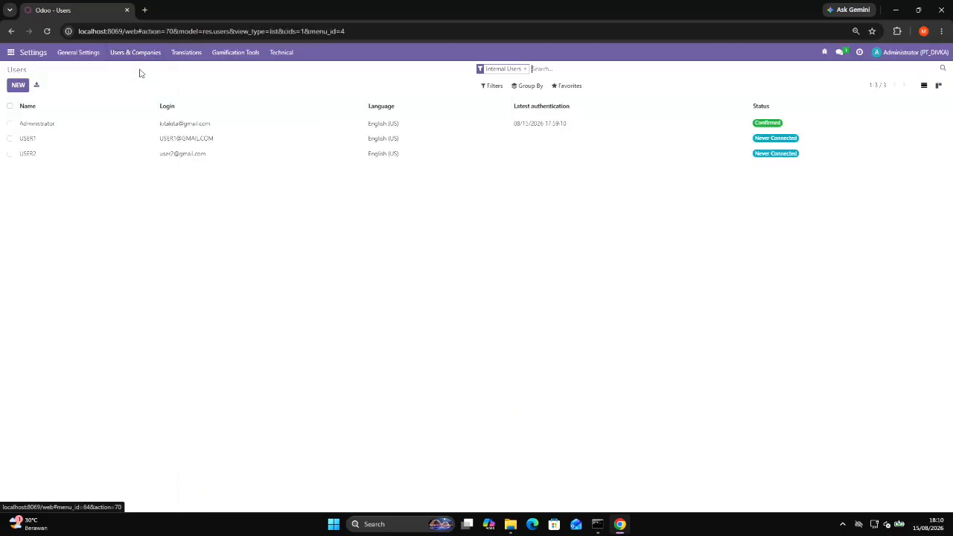
pyautogui.click(18, 86)
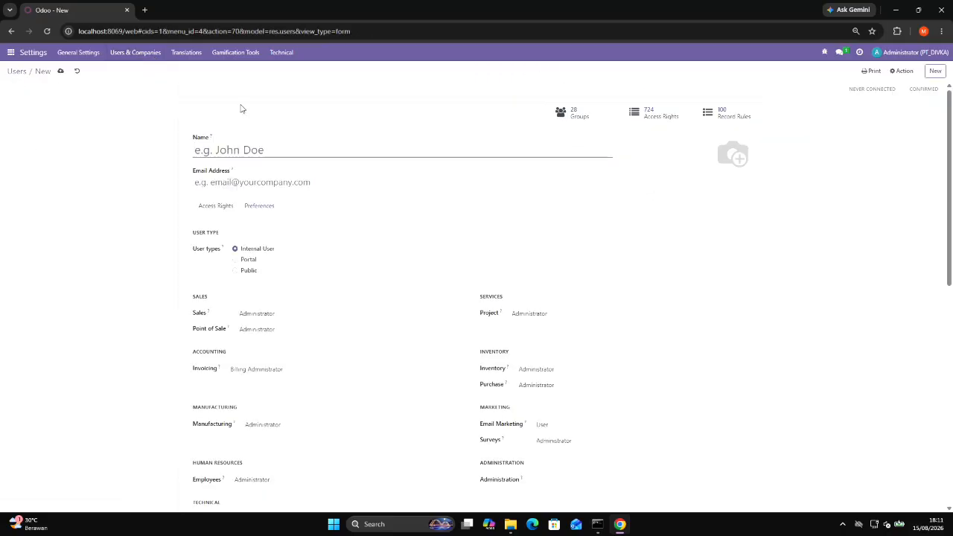
# Name the new user user3 and fill in the user's email address.
pyautogui.write('ud')
pyautogui.press('BackSpace')
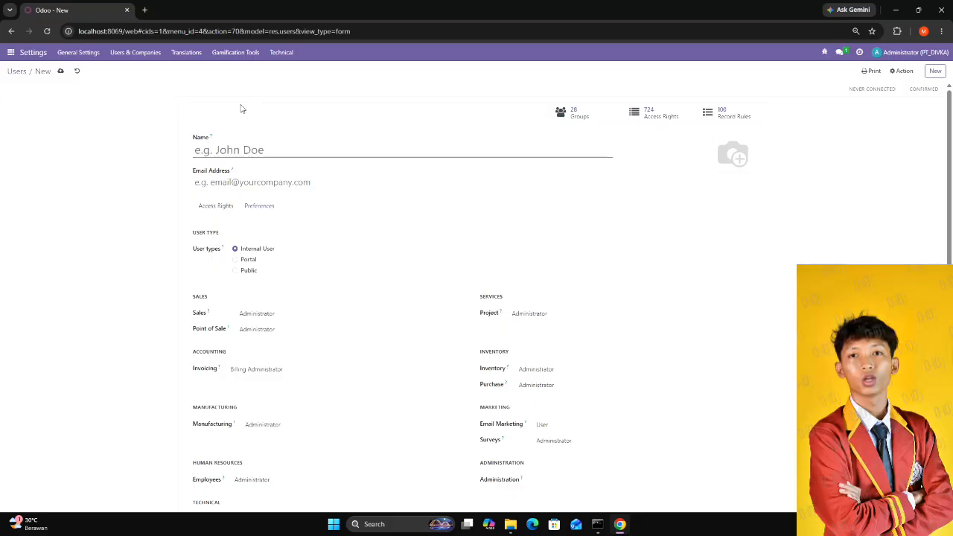
pyautogui.write('user')
pyautogui.write('3')
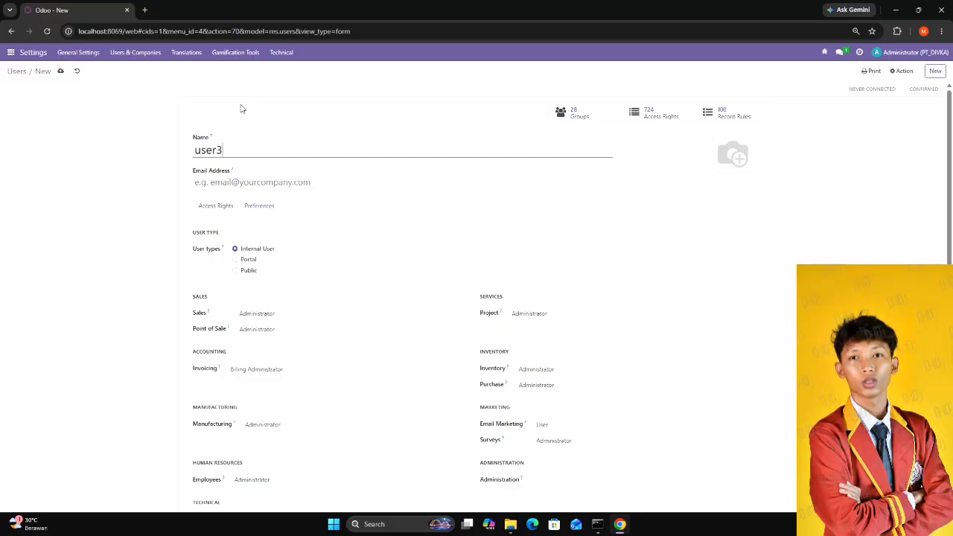
pyautogui.click(241, 182)
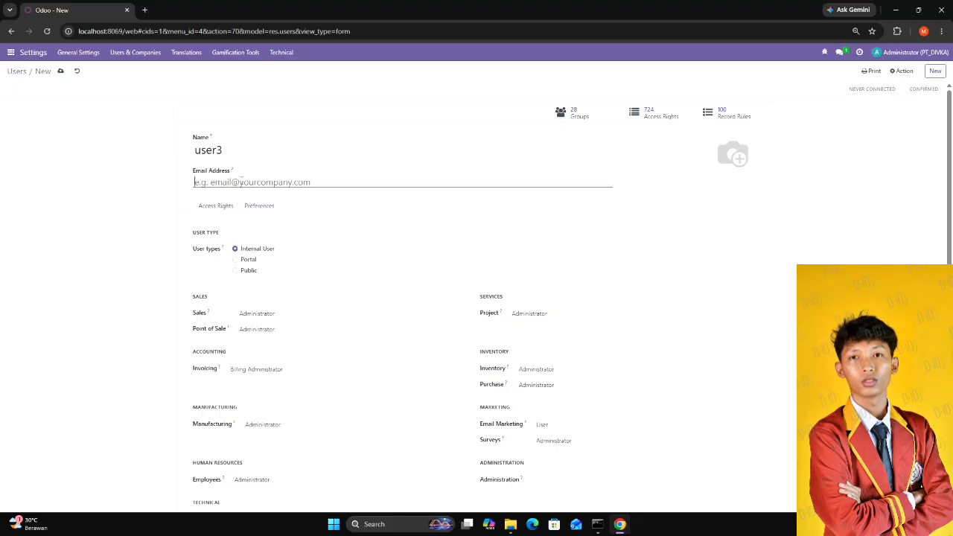
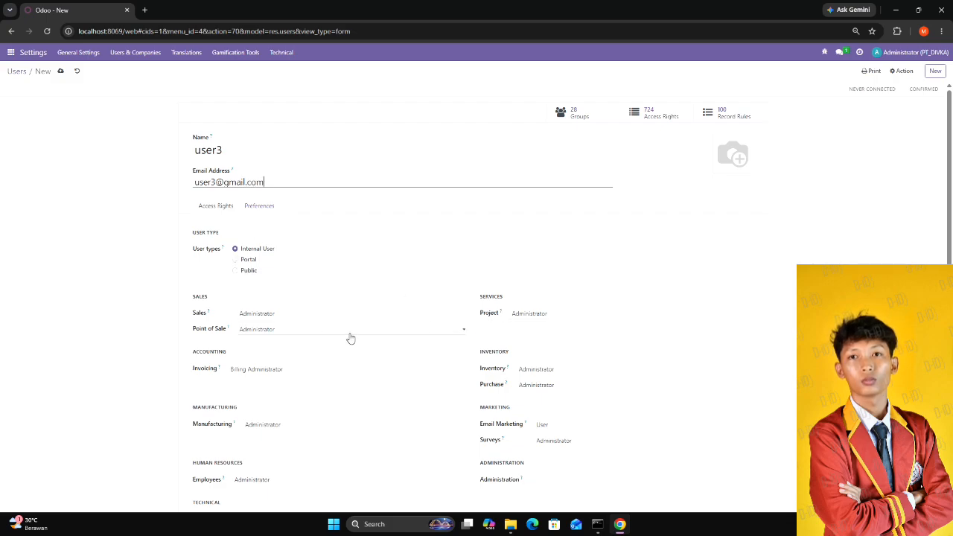
# Clear user3's Sales and Point of Sale access levels.
pyautogui.click(267, 314)
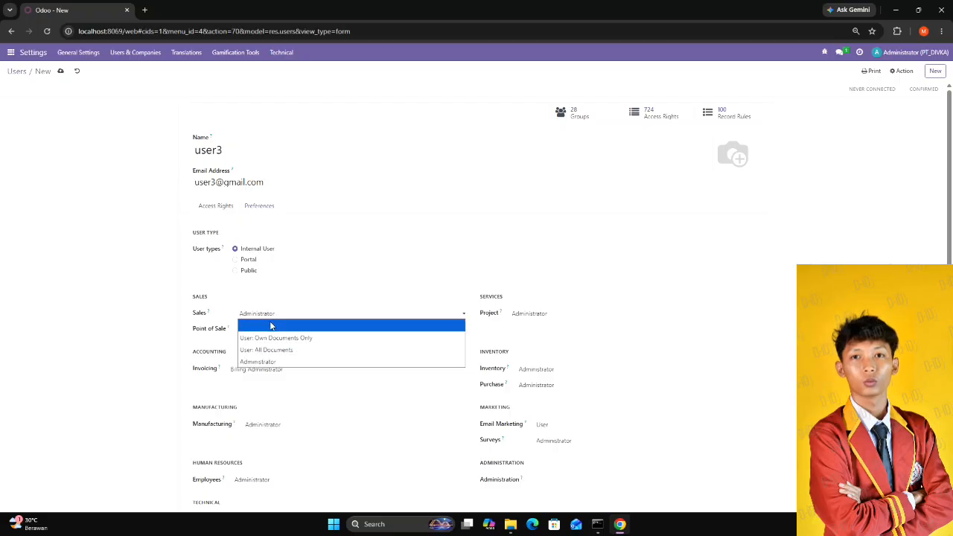
pyautogui.click(267, 323)
pyautogui.click(276, 332)
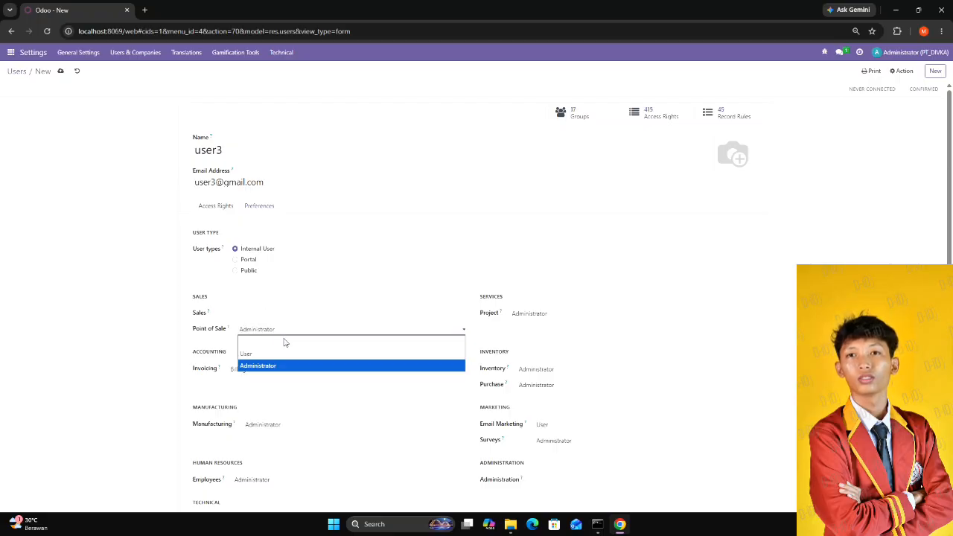
pyautogui.click(286, 342)
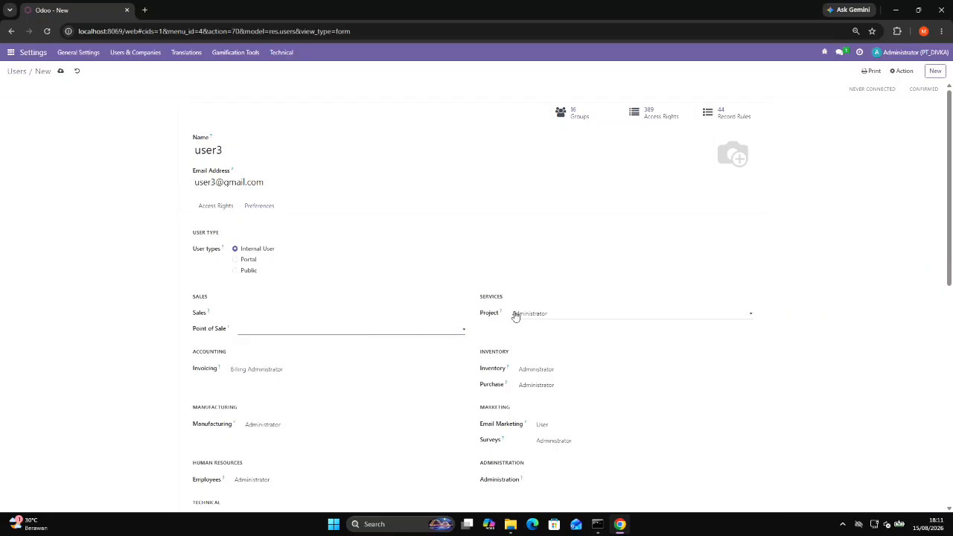
# Clear user3's Project access level and keep the Inventory access at Administrator.
pyautogui.click(516, 314)
pyautogui.click(520, 328)
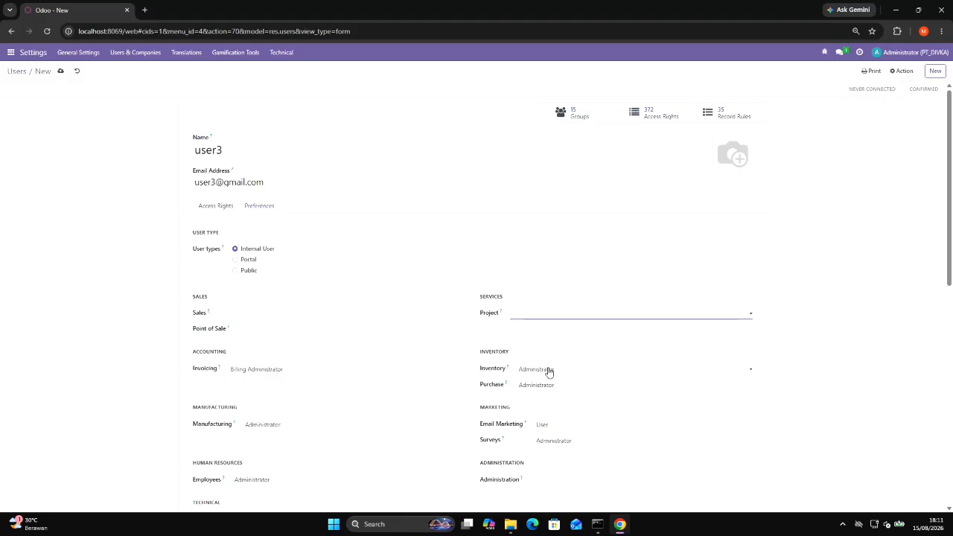
pyautogui.click(549, 372)
pyautogui.click(551, 404)
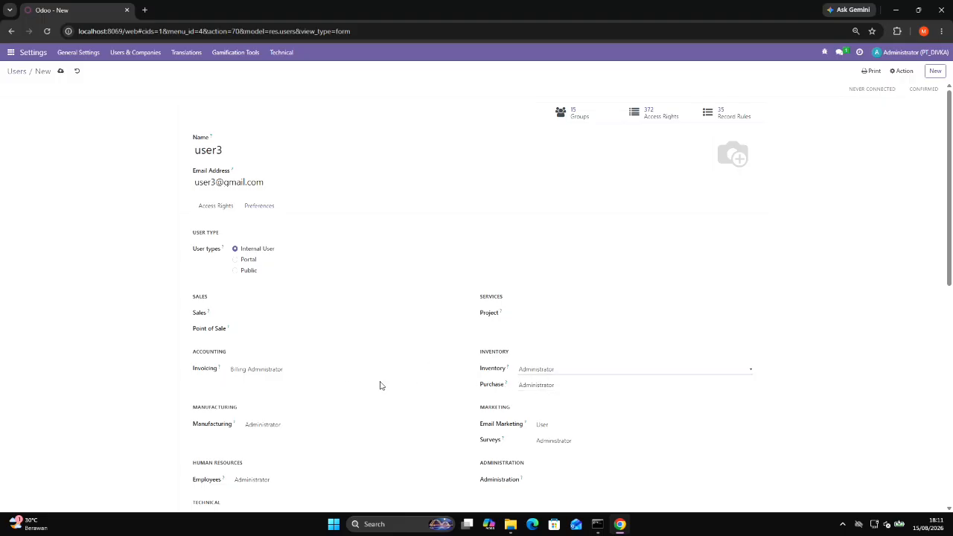
# Clear user3's Invoicing access level and set Employees to Officer : Manage all employees.
pyautogui.click(306, 371)
pyautogui.click(308, 380)
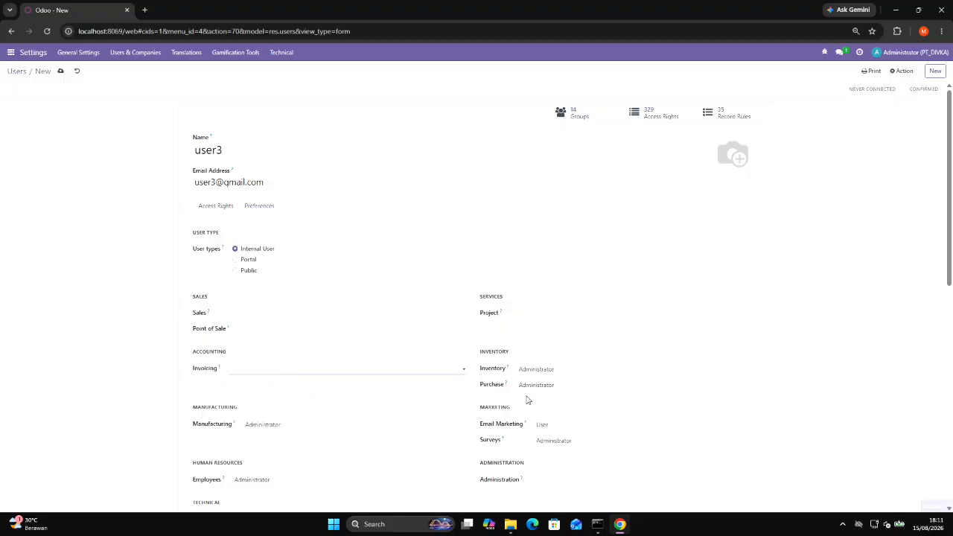
pyautogui.click(281, 480)
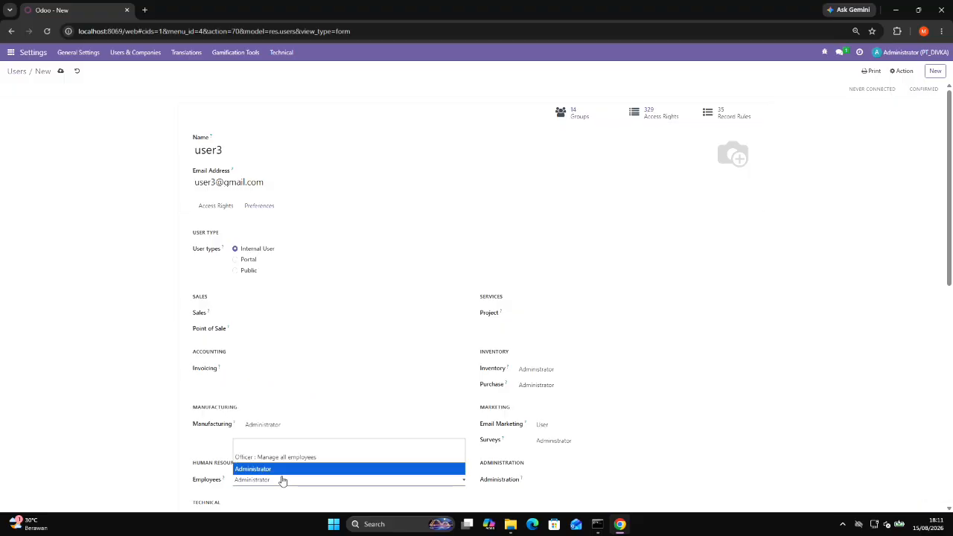
pyautogui.click(292, 456)
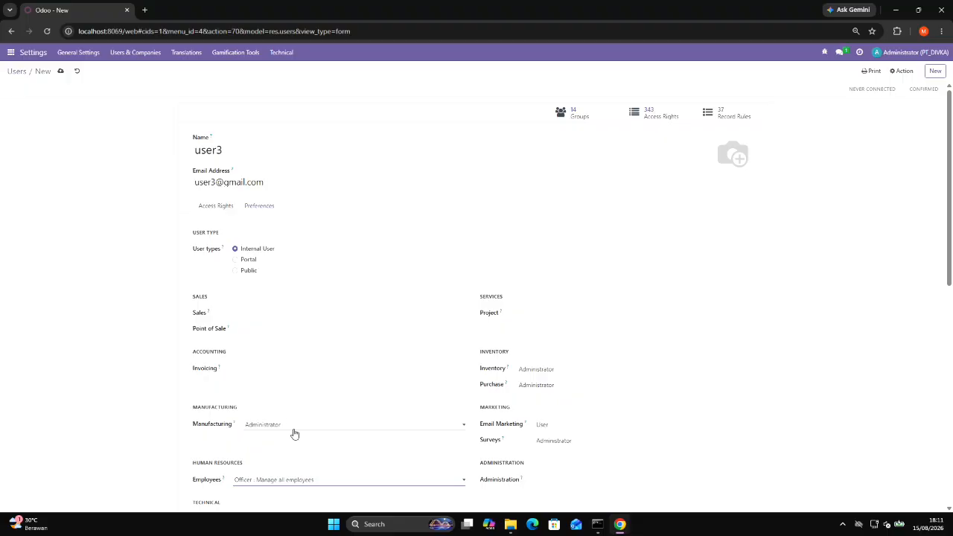
# Enable the Show Lead Menu technical option and the Multi Currencies extra right for user3, and save the user record.
pyautogui.scroll(-2, 550, 424)
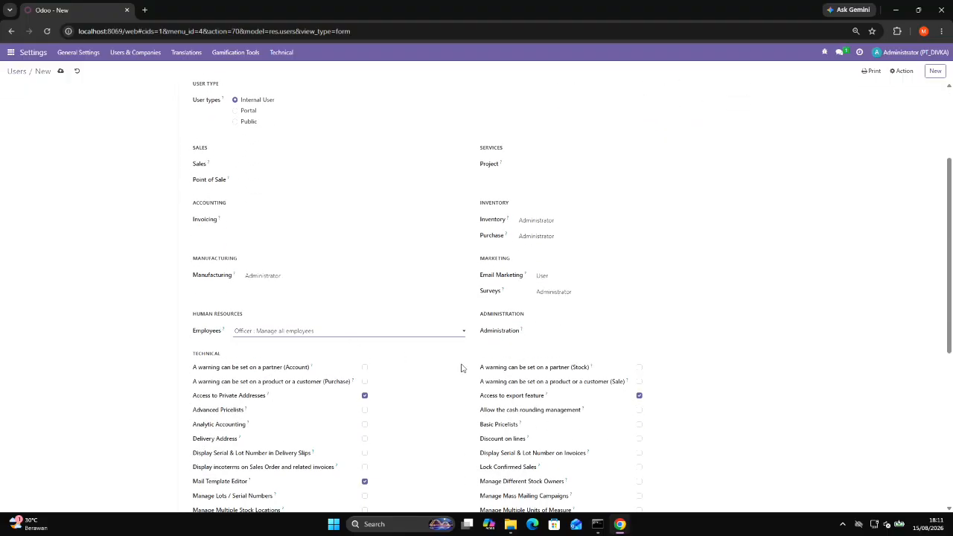
pyautogui.scroll(-2, 500, 368)
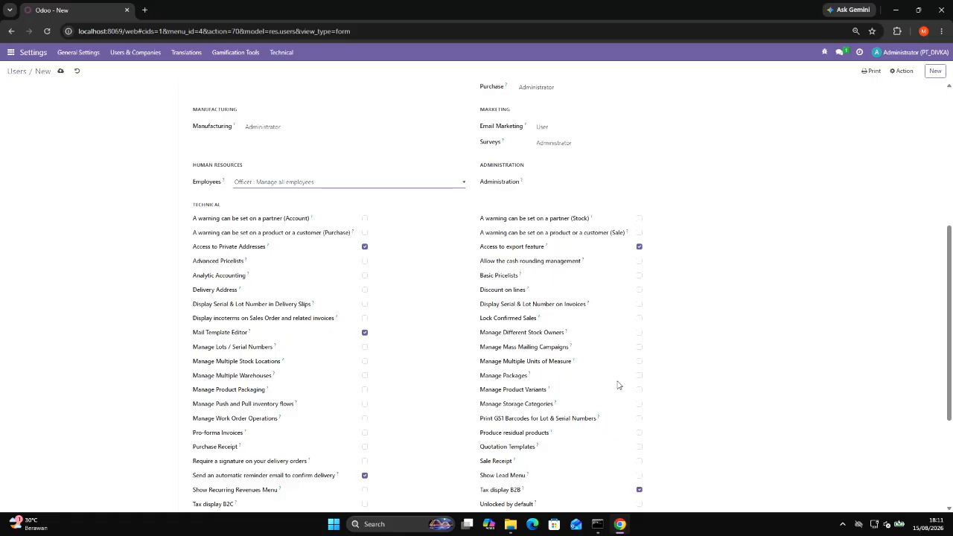
pyautogui.scroll(-2, 617, 385)
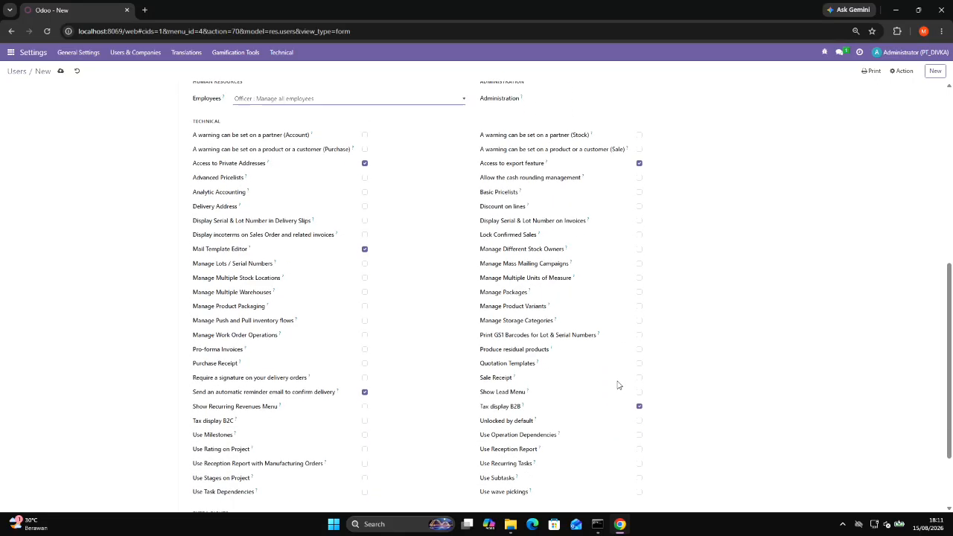
pyautogui.scroll(-2, 618, 385)
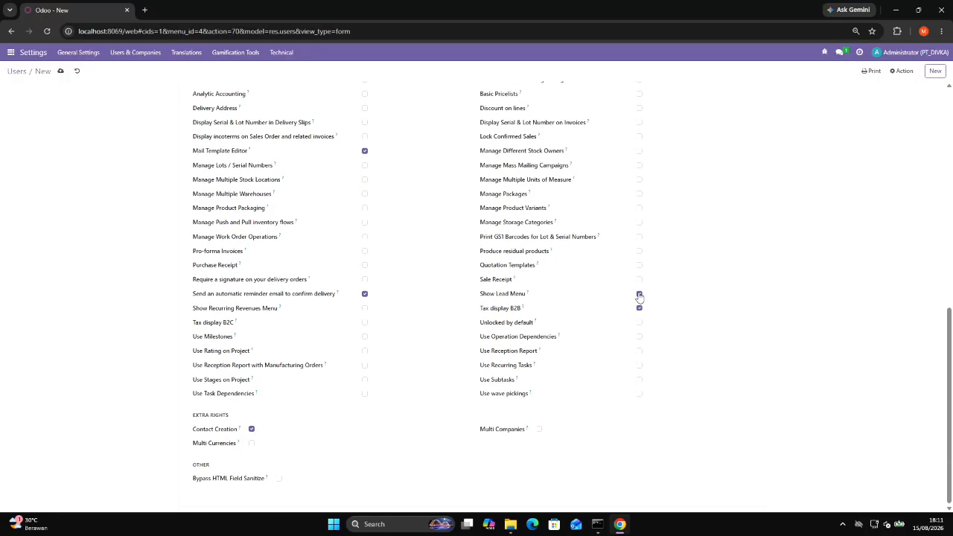
pyautogui.click(252, 444)
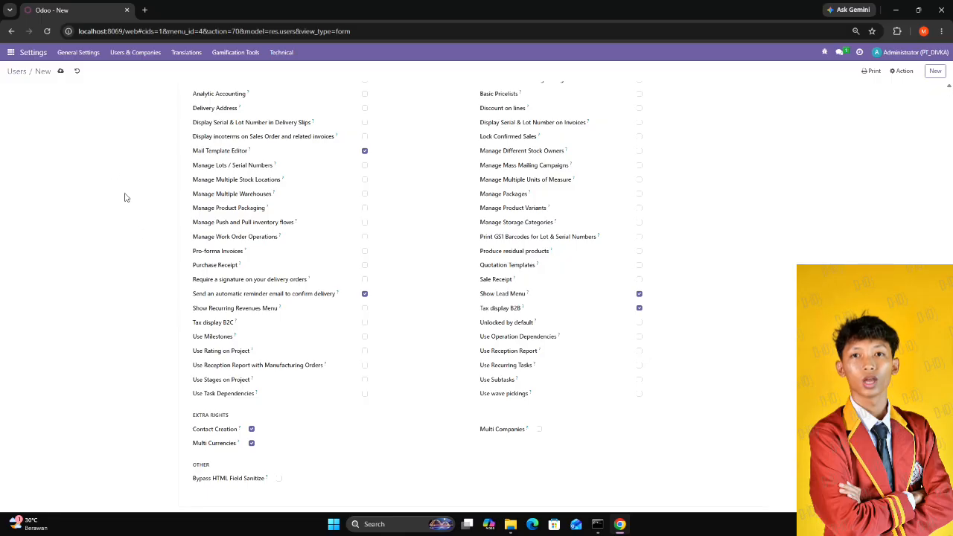
pyautogui.click(61, 72)
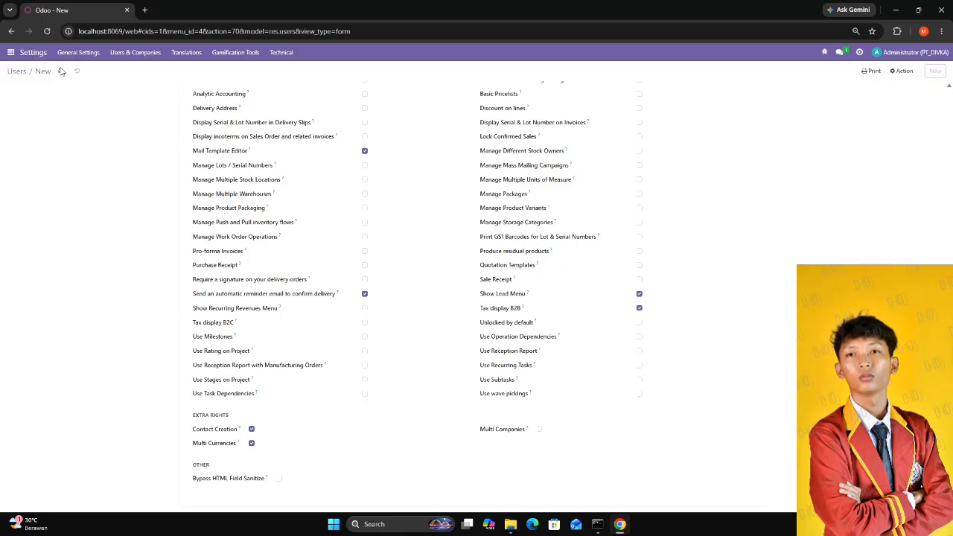
# Return to the Users list and start a fourth new user record.
pyautogui.click(138, 54)
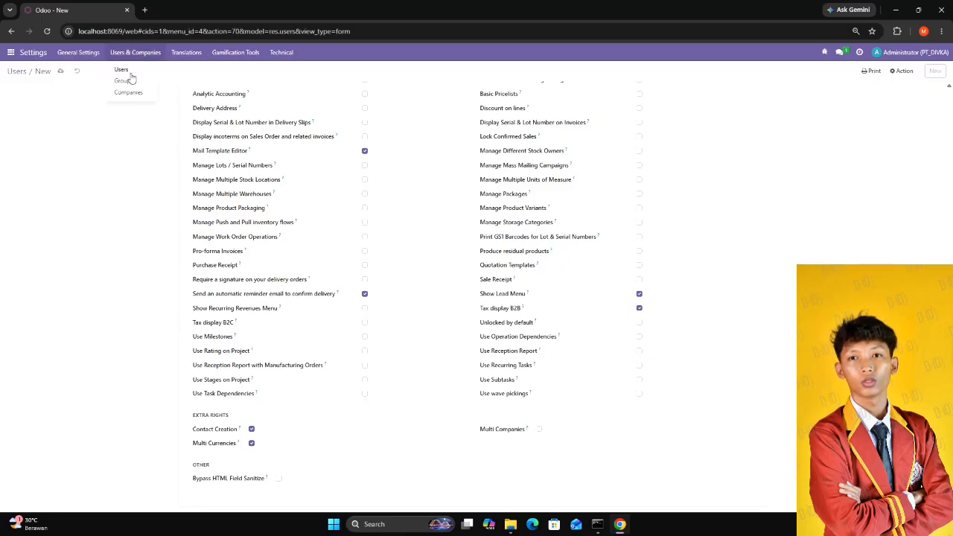
pyautogui.click(128, 72)
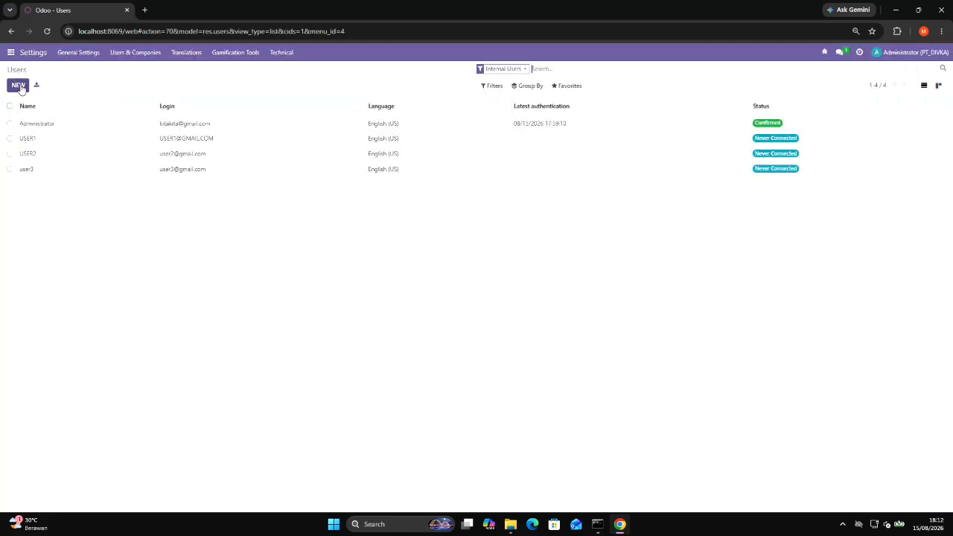
pyautogui.click(17, 86)
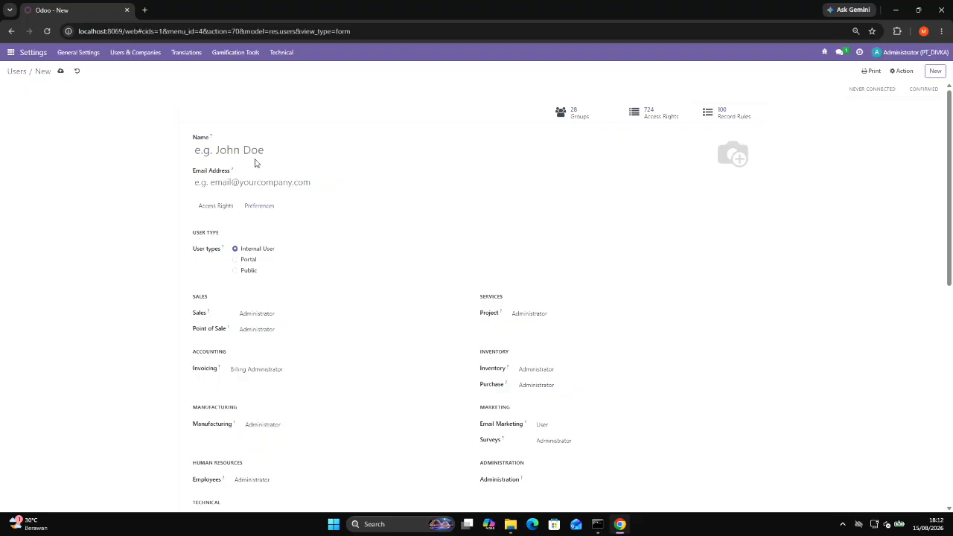
# Name the new user USER4 and fill in the user's email address.
pyautogui.click(253, 153)
pyautogui.write('USER')
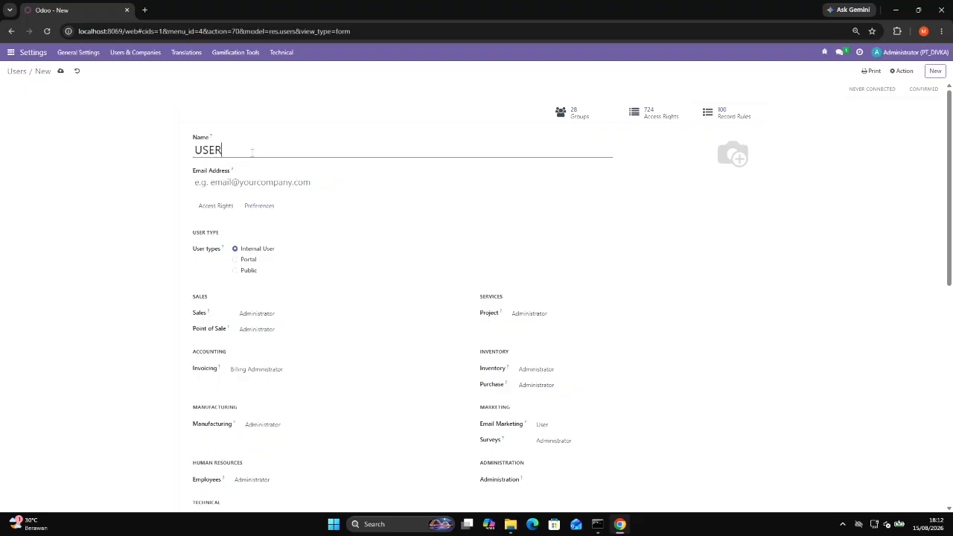
pyautogui.write('3')
pyautogui.write('4')
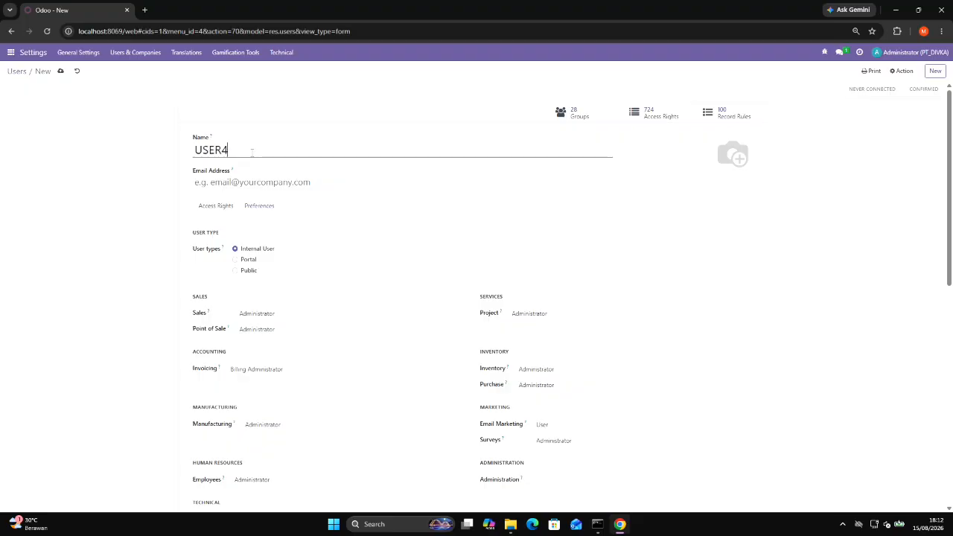
pyautogui.click(270, 182)
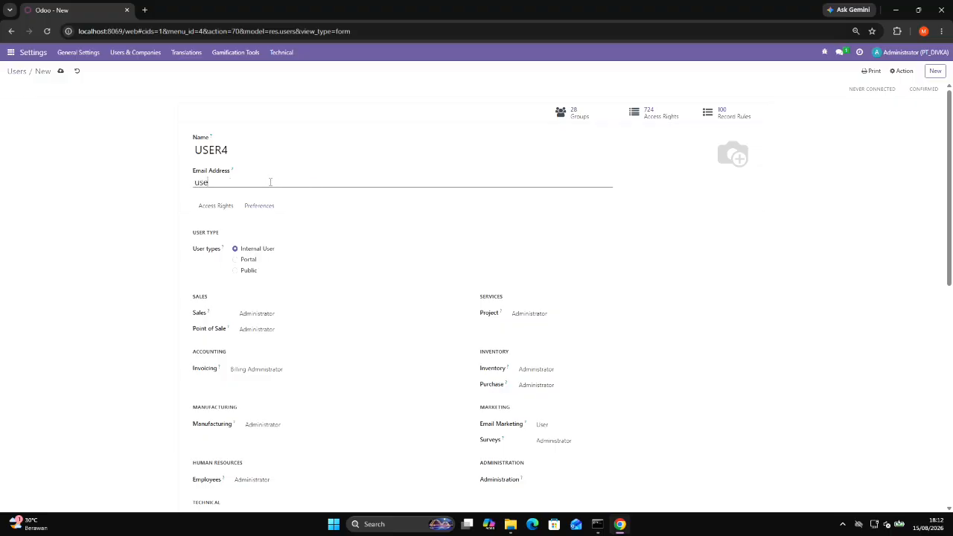
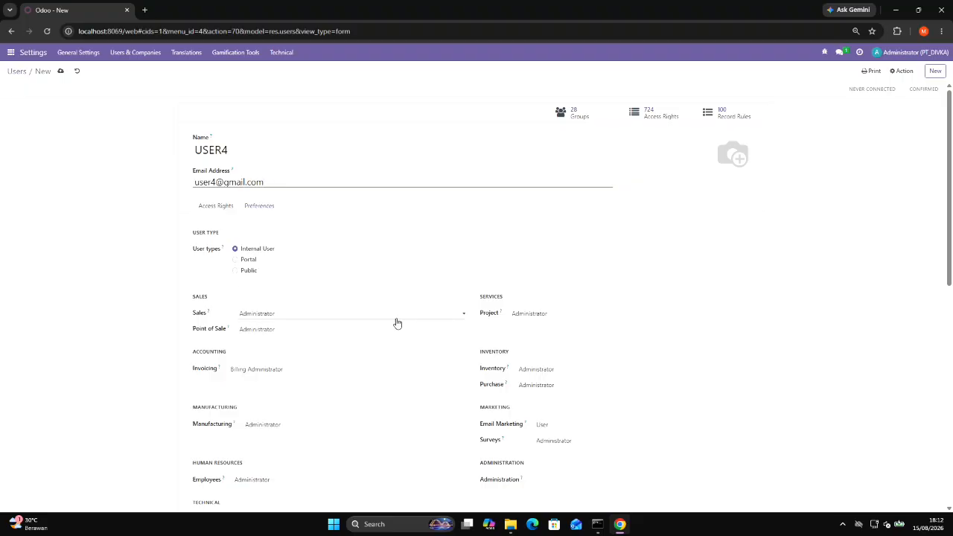
# Clear USER4's Project, Manufacturing and Invoicing access levels.
pyautogui.click(558, 322)
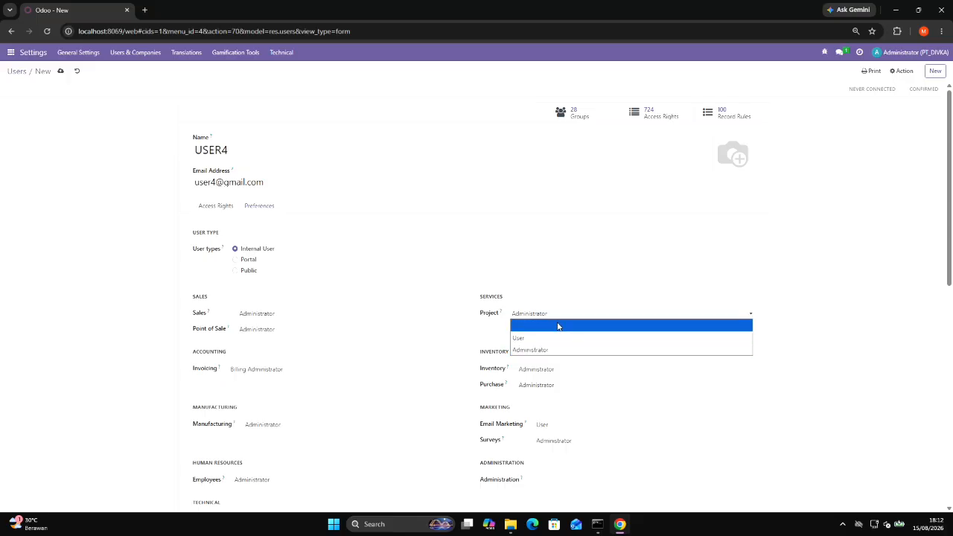
pyautogui.click(558, 326)
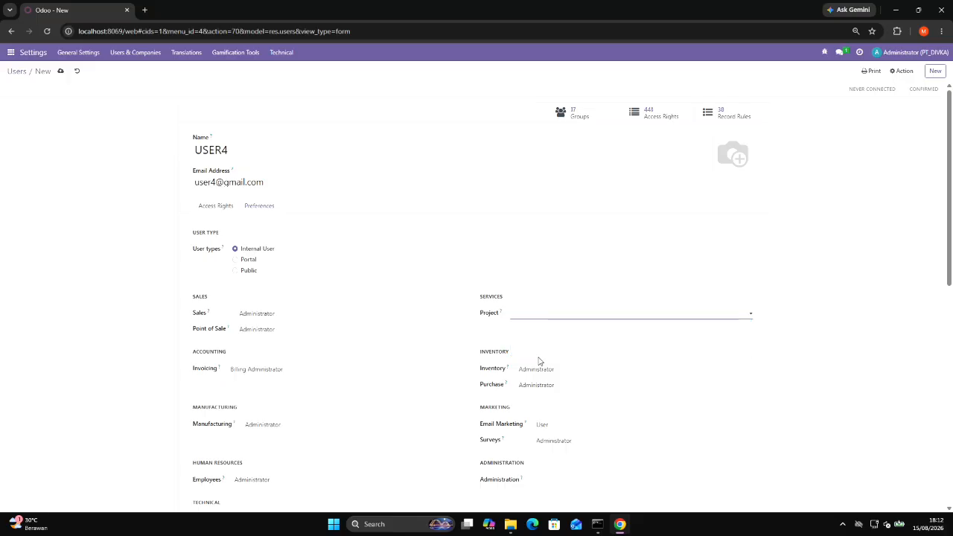
pyautogui.scroll(-1, 540, 361)
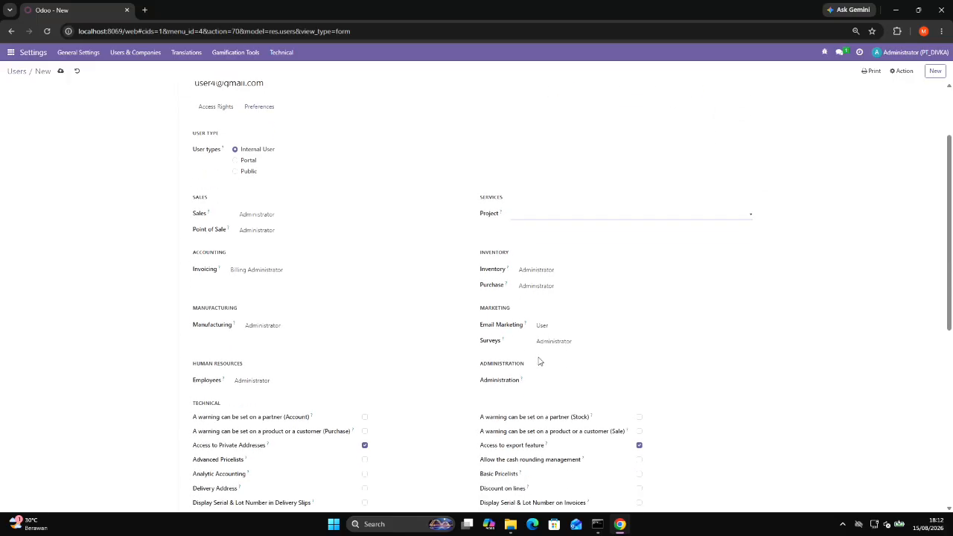
pyautogui.click(302, 331)
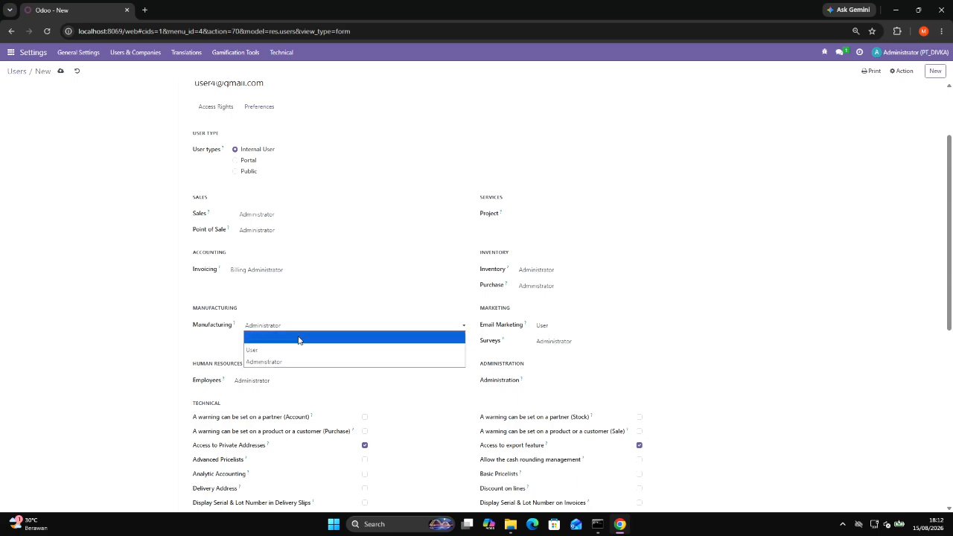
pyautogui.click(299, 340)
pyautogui.click(283, 272)
pyautogui.click(278, 285)
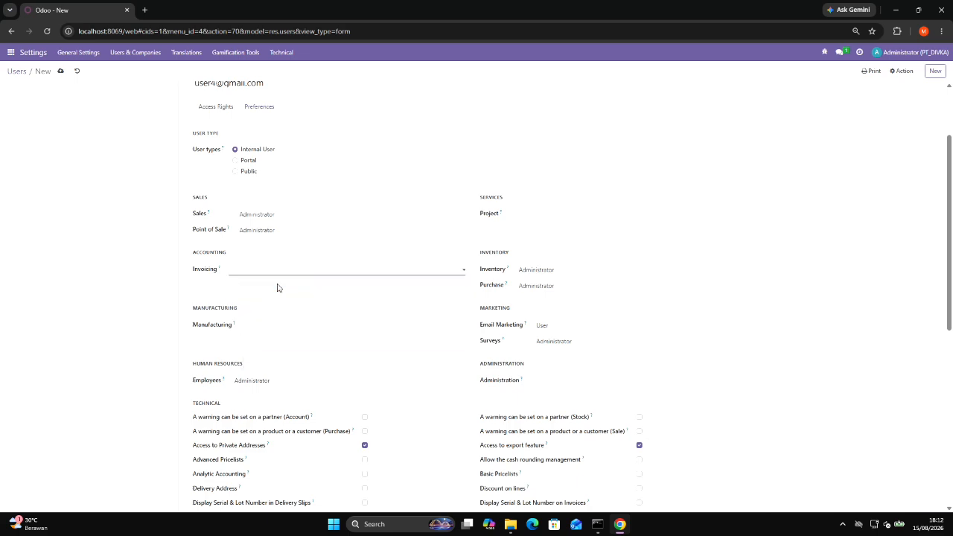
# Set USER4's Inventory access level to User and clear the Purchase access level.
pyautogui.click(566, 273)
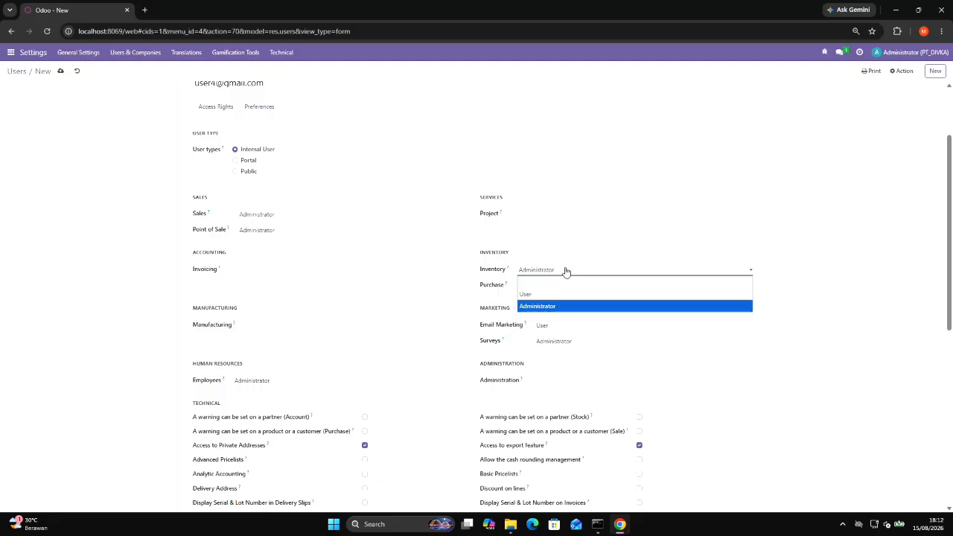
pyautogui.click(558, 294)
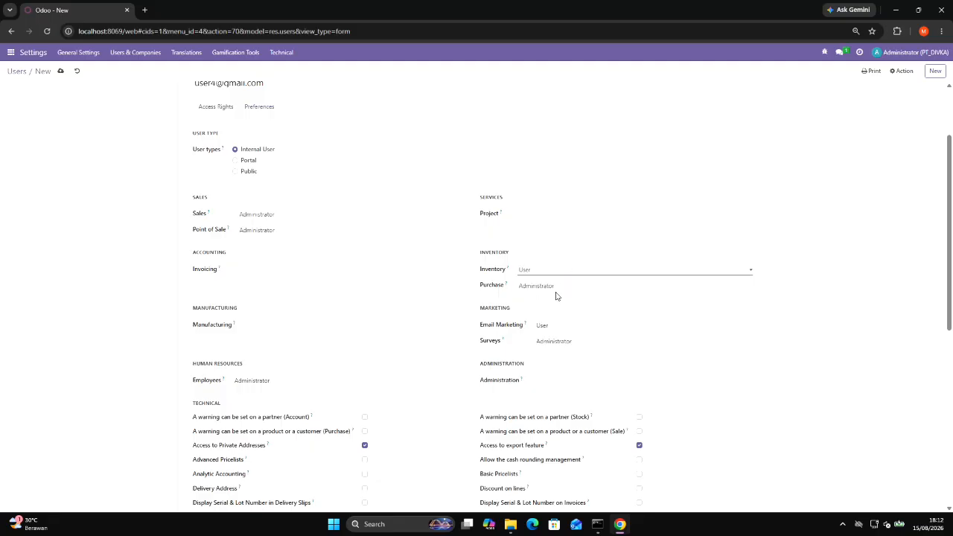
pyautogui.doubleClick(558, 289)
pyautogui.click(558, 290)
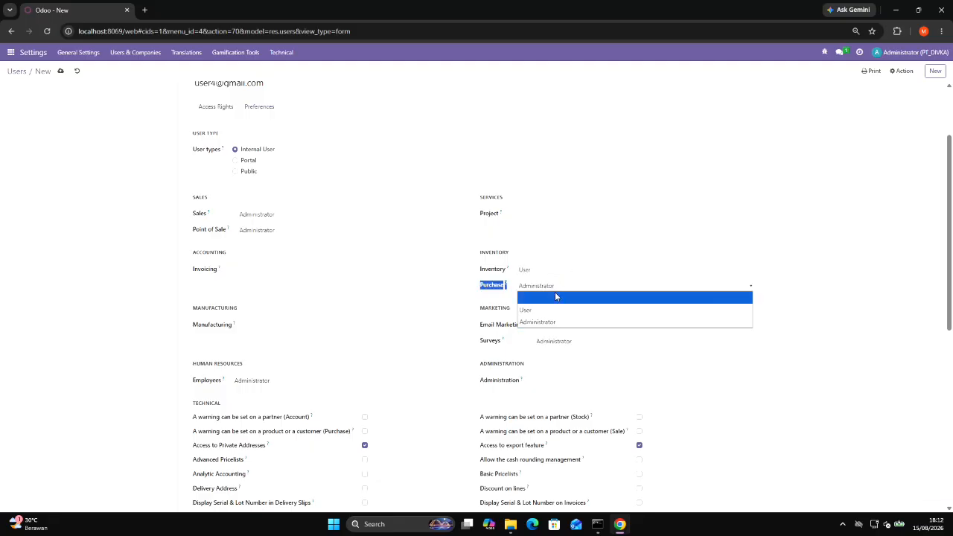
pyautogui.click(555, 294)
# Clear USER4's Employees access level under Human Resources.
pyautogui.scroll(-2, 572, 351)
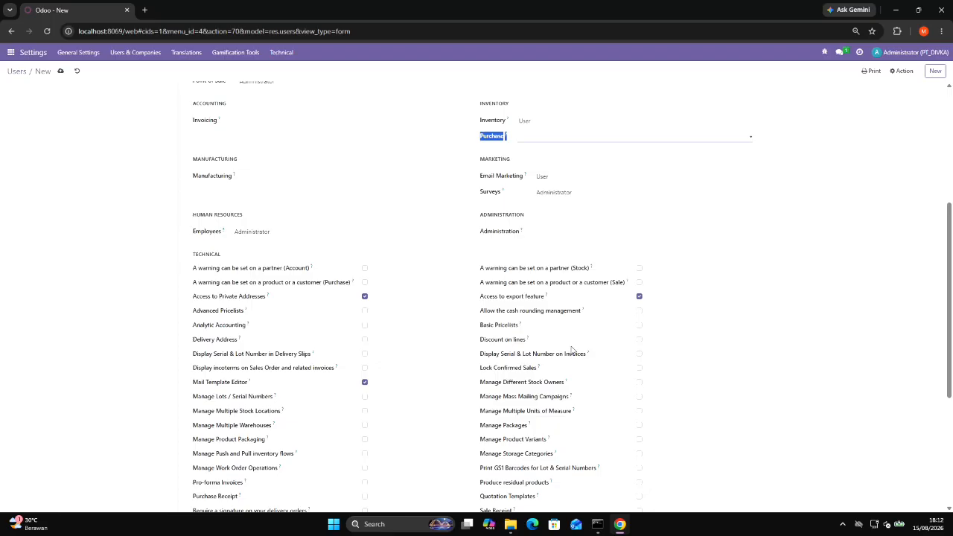
pyautogui.click(427, 280)
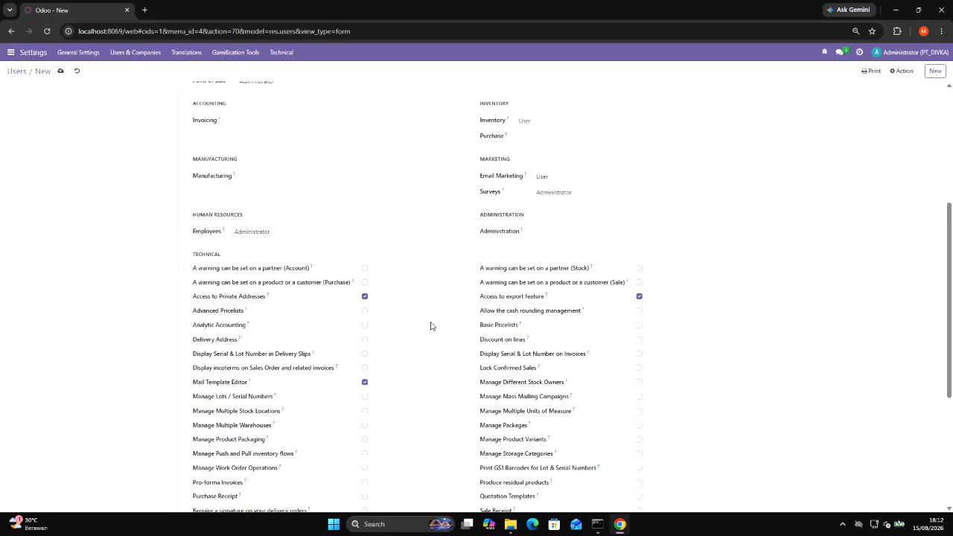
pyautogui.click(305, 243)
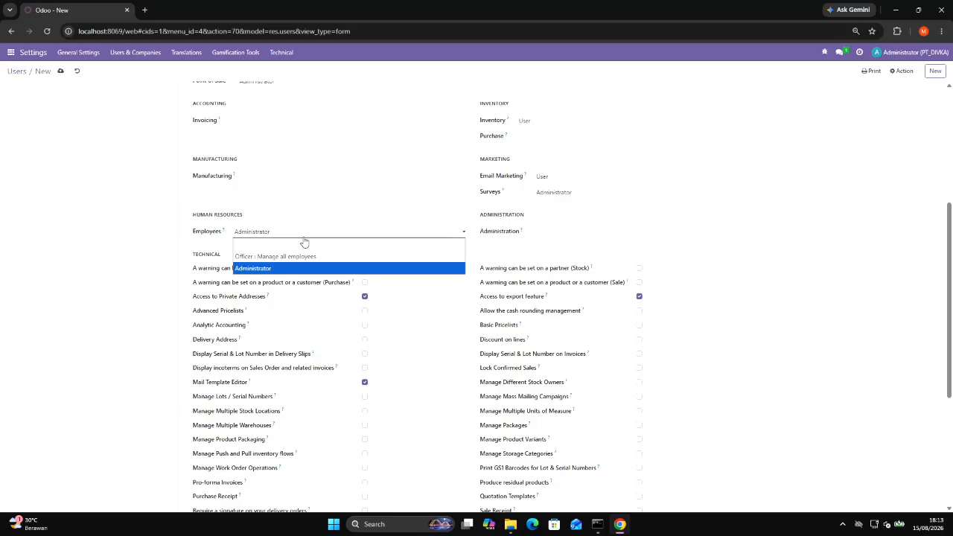
pyautogui.click(308, 249)
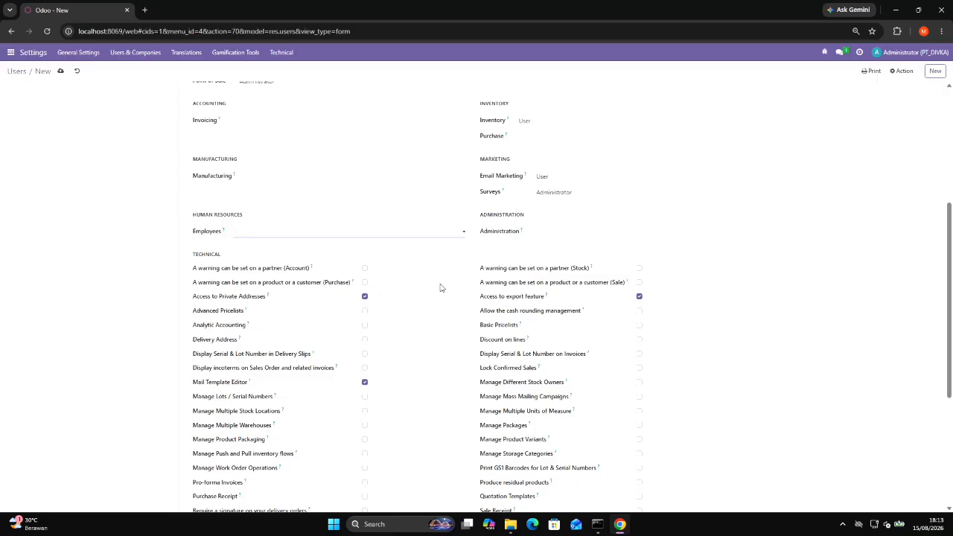
pyautogui.scroll(-2, 440, 287)
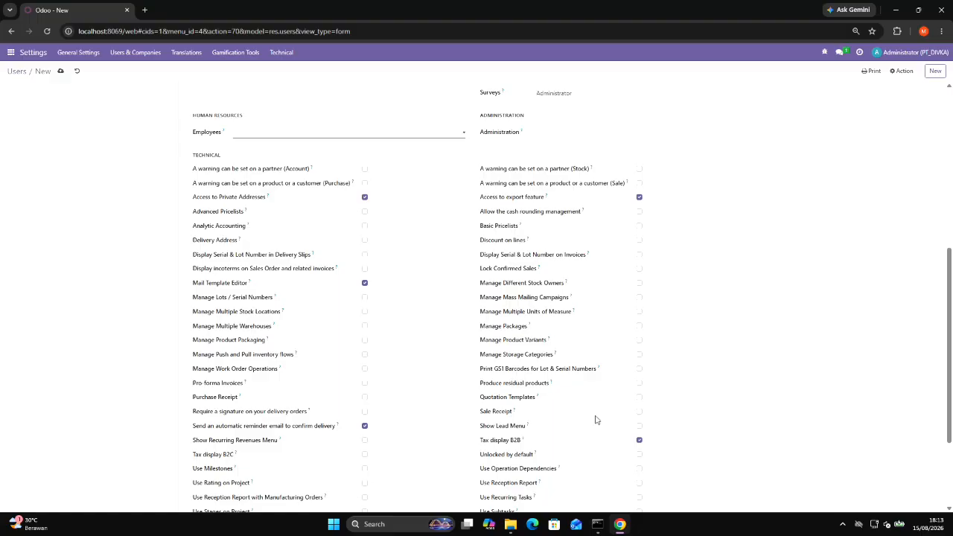
# Enable Manage Multiple Units of Measure and Show Lead Menu for USER4 and save the user record.
pyautogui.click(640, 313)
pyautogui.click(640, 430)
pyautogui.scroll(-2, 566, 383)
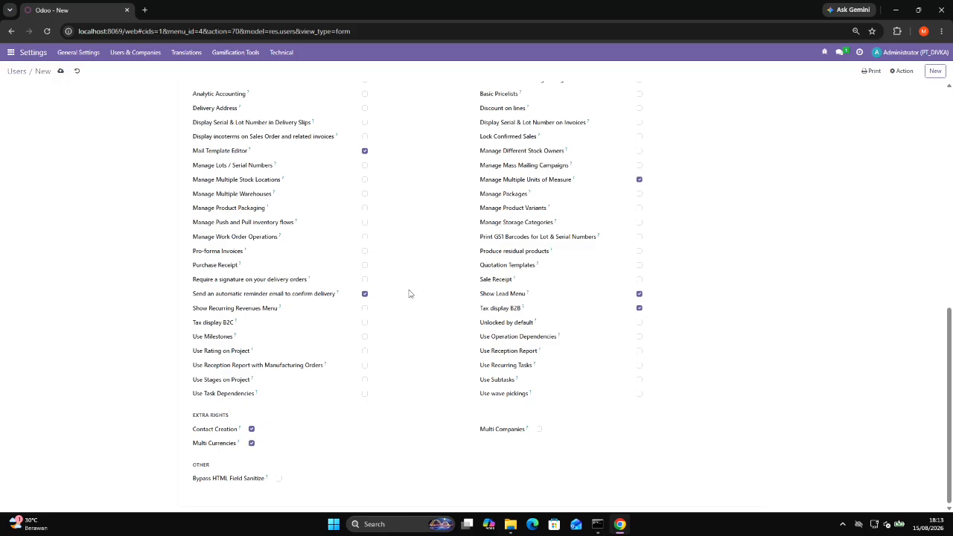
pyautogui.scroll(2, 420, 286)
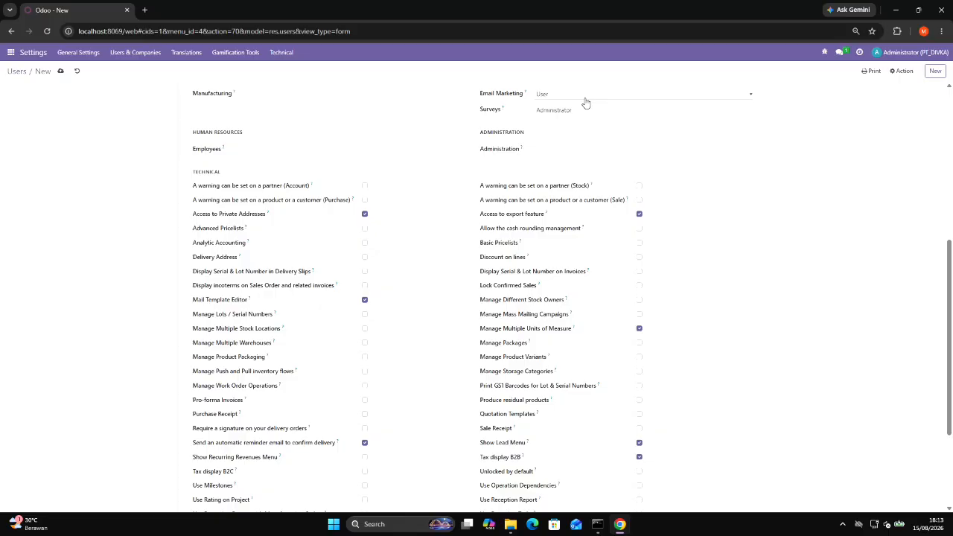
pyautogui.scroll(5, 586, 103)
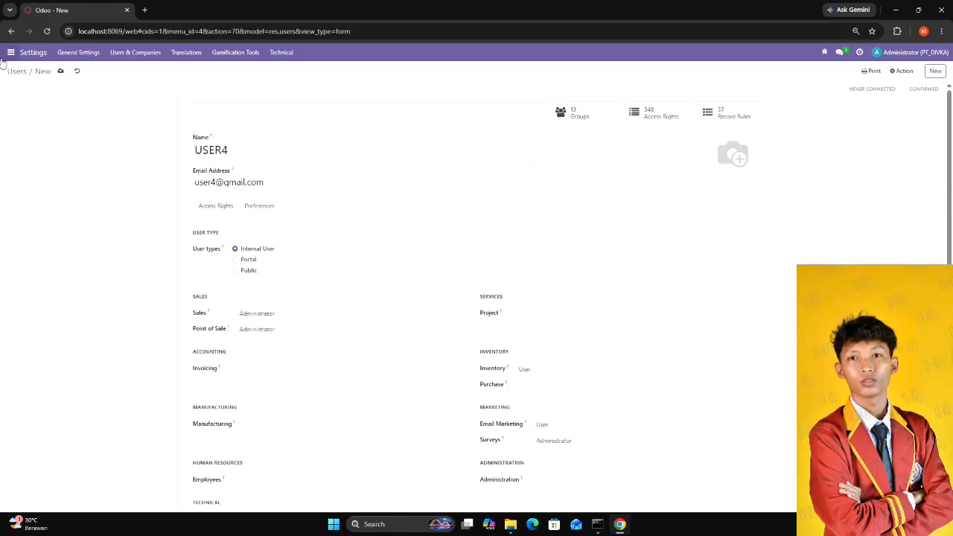
pyautogui.click(60, 71)
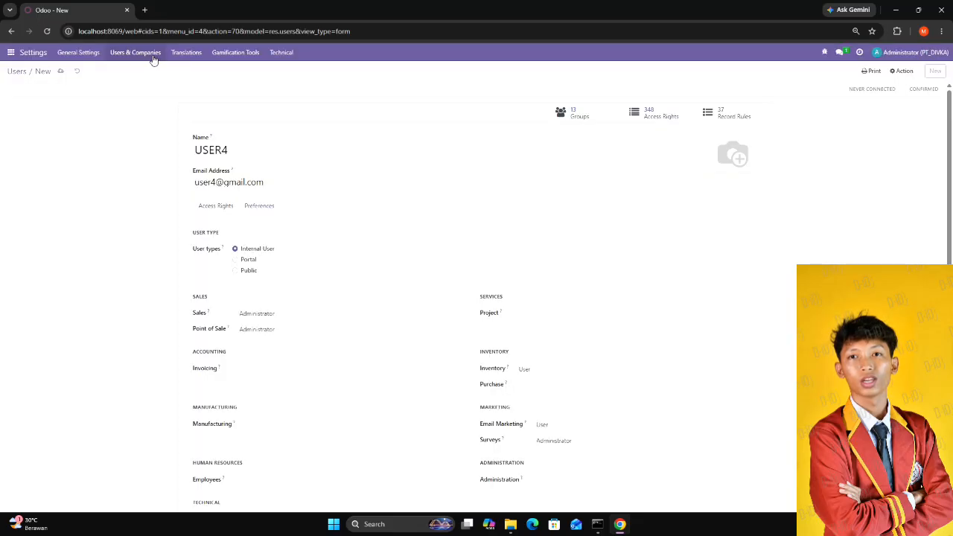
# Return to the users list and log out of the administrator account.
pyautogui.click(147, 58)
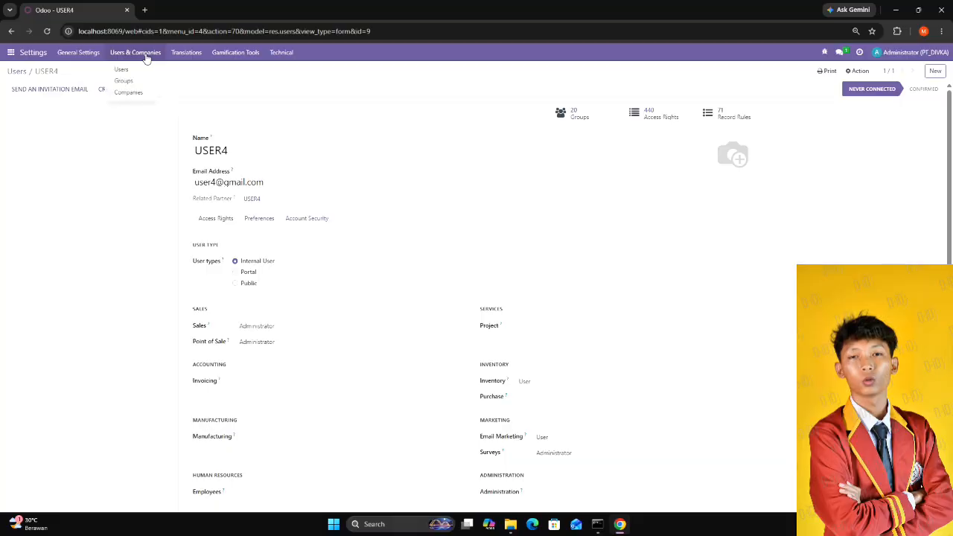
pyautogui.click(133, 72)
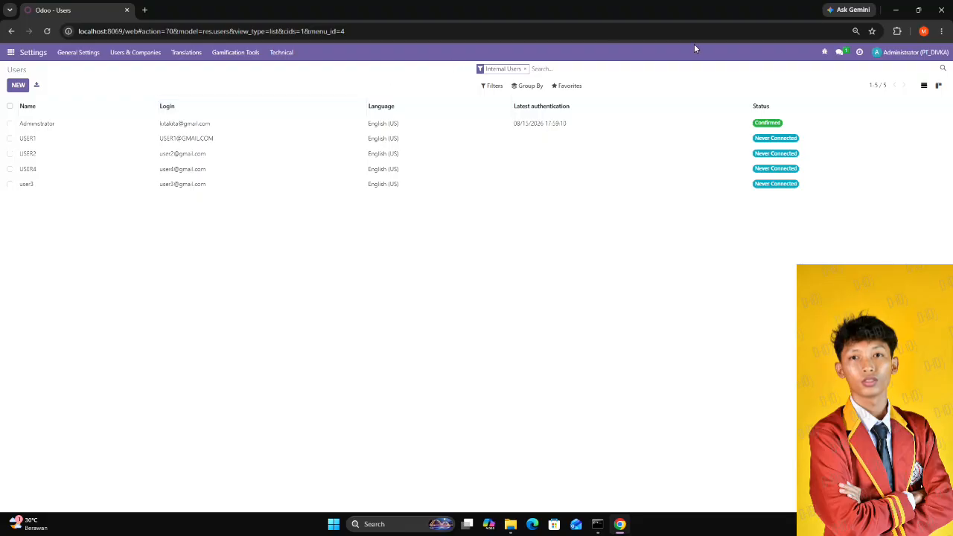
pyautogui.click(914, 53)
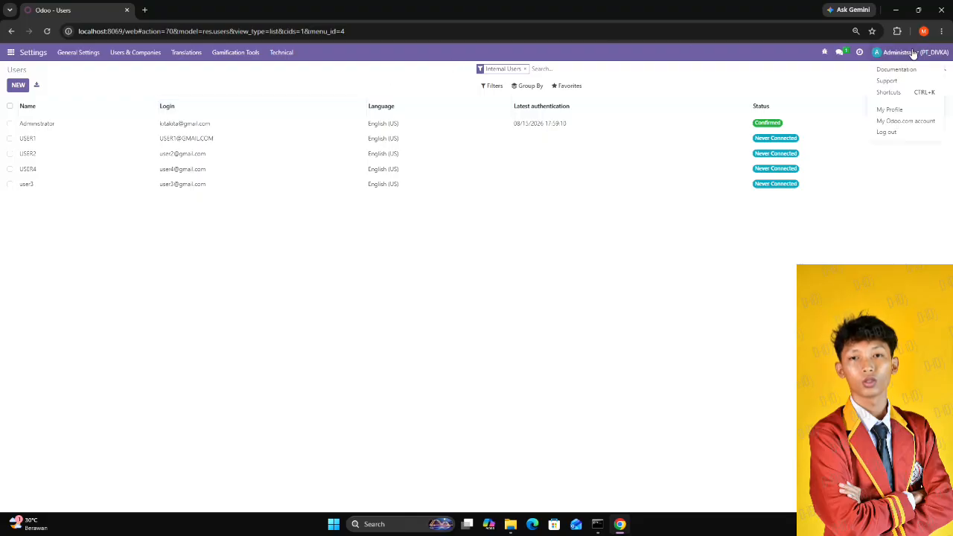
pyautogui.click(893, 133)
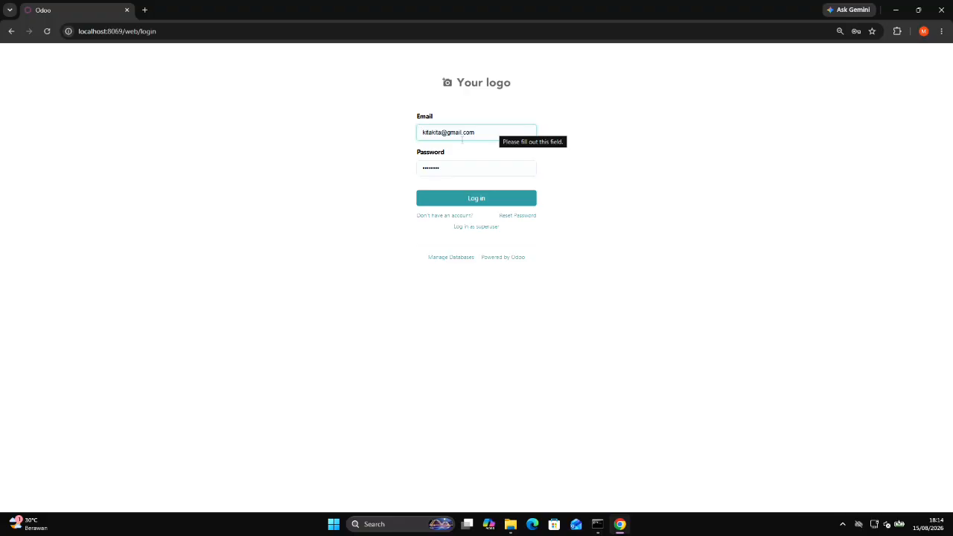
# Try to log in with USER4's email address and the prefilled password.
pyautogui.click(461, 131)
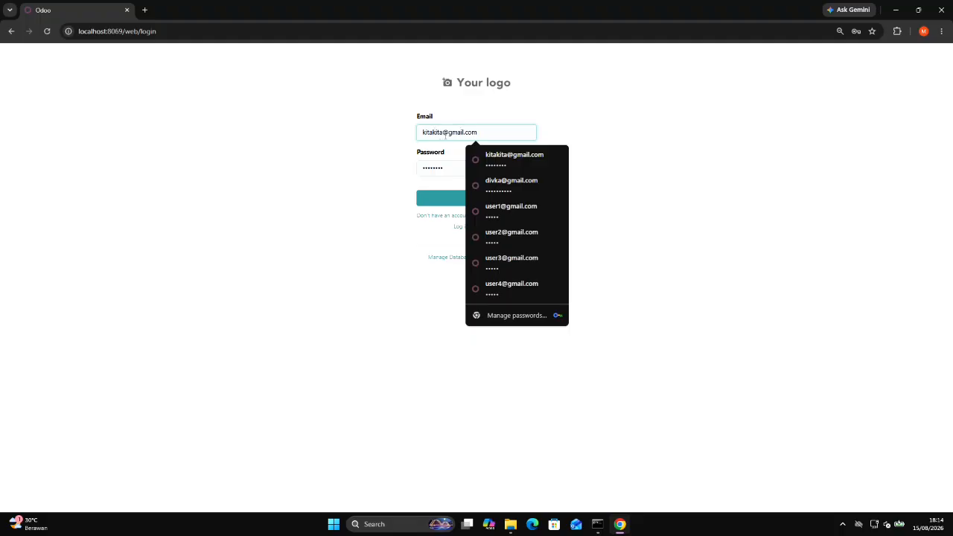
pyautogui.moveTo(443, 132); pyautogui.dragTo(364, 128)
pyautogui.write('USER4')
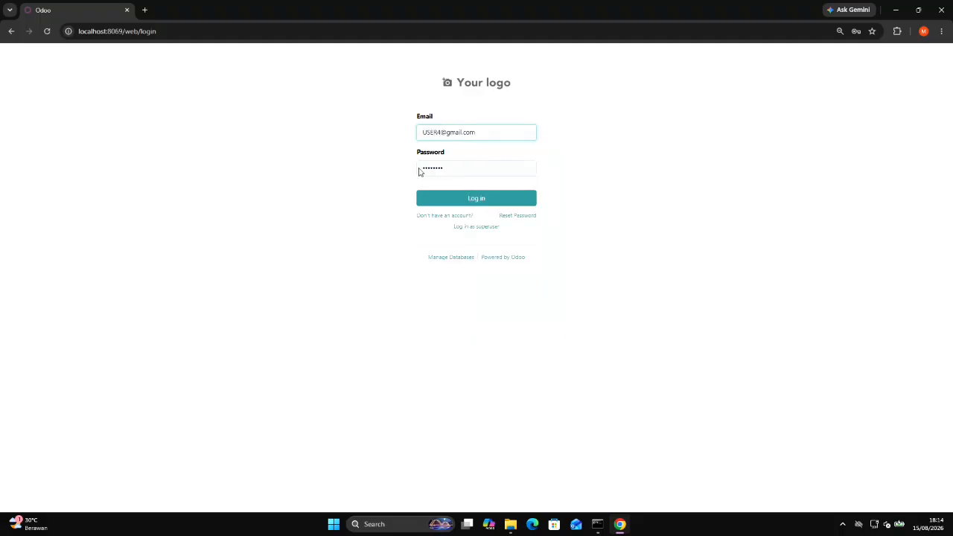
pyautogui.click(465, 200)
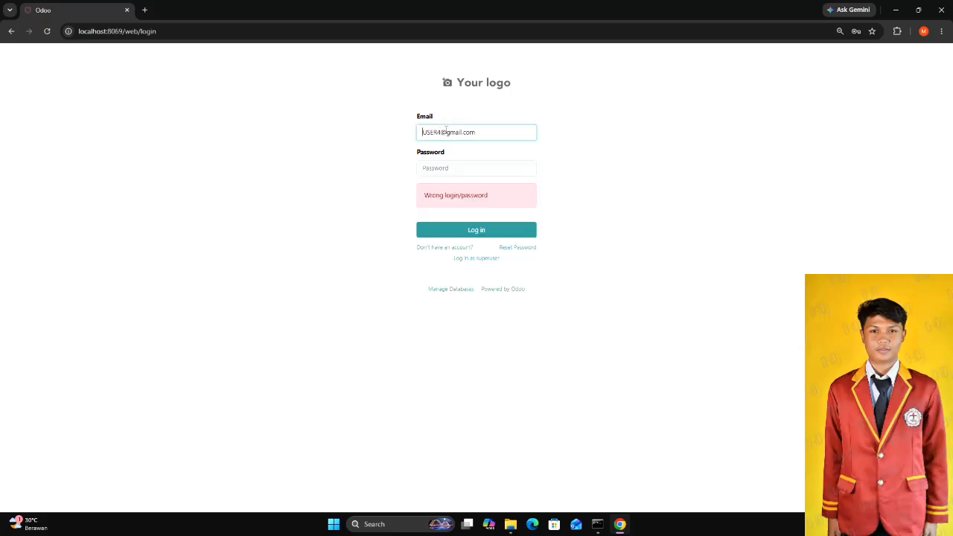
# Retry the USER4 login by entering the account password manually.
pyautogui.click(446, 168)
pyautogui.write('•••')
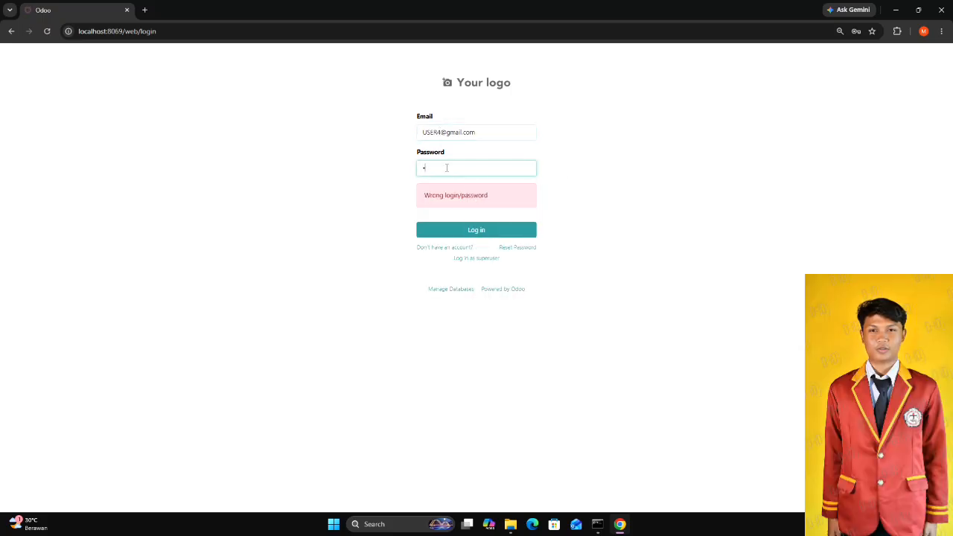
pyautogui.press('BackSpace')
pyautogui.press('BackSpace')
pyautogui.press('BackSpace')
pyautogui.write('•••••')
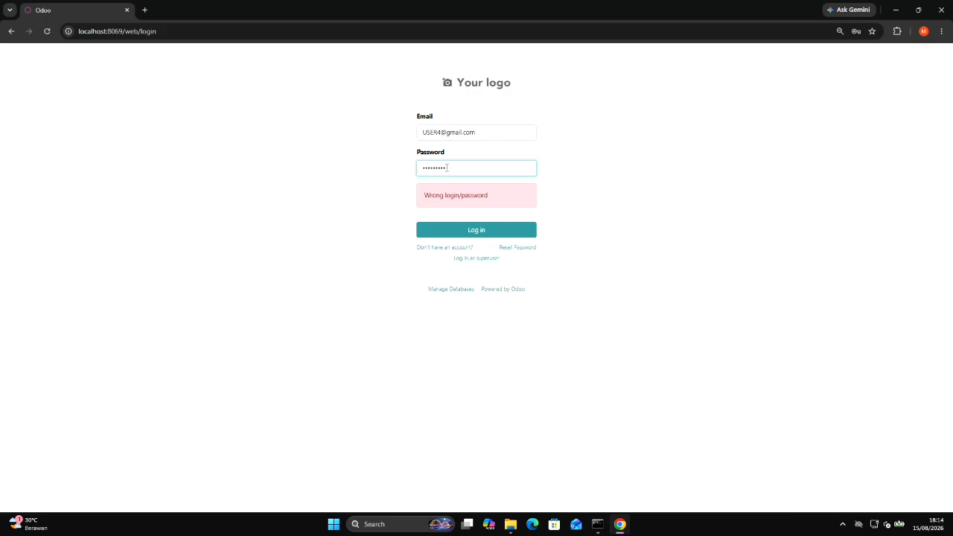
pyautogui.press('BackSpace')
pyautogui.press('BackSpace')
pyautogui.press('BackSpace')
pyautogui.press('BackSpace')
pyautogui.press('BackSpace')
pyautogui.press('BackSpace')
pyautogui.press('BackSpace')
pyautogui.press('BackSpace')
pyautogui.press('BackSpace')
pyautogui.write('•')
pyautogui.press('Return')
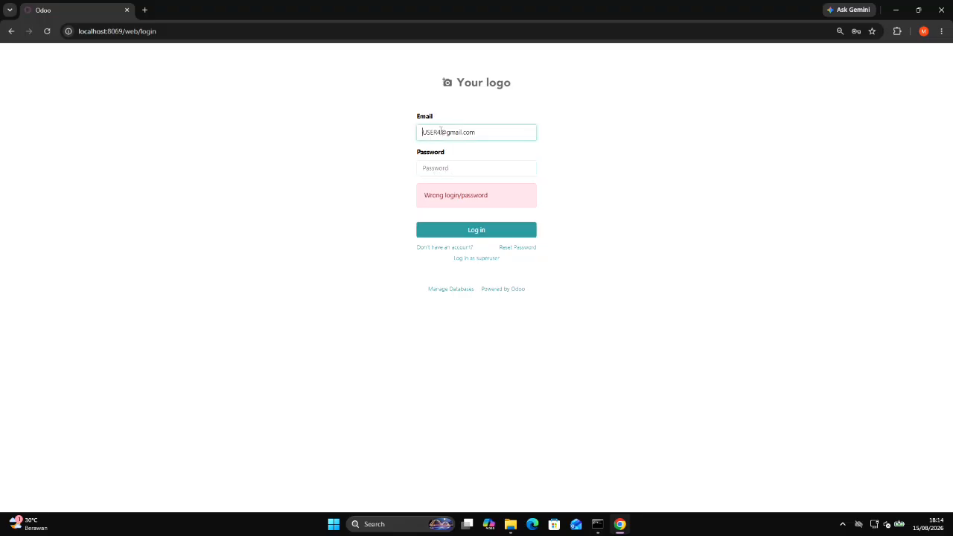
pyautogui.click(441, 132)
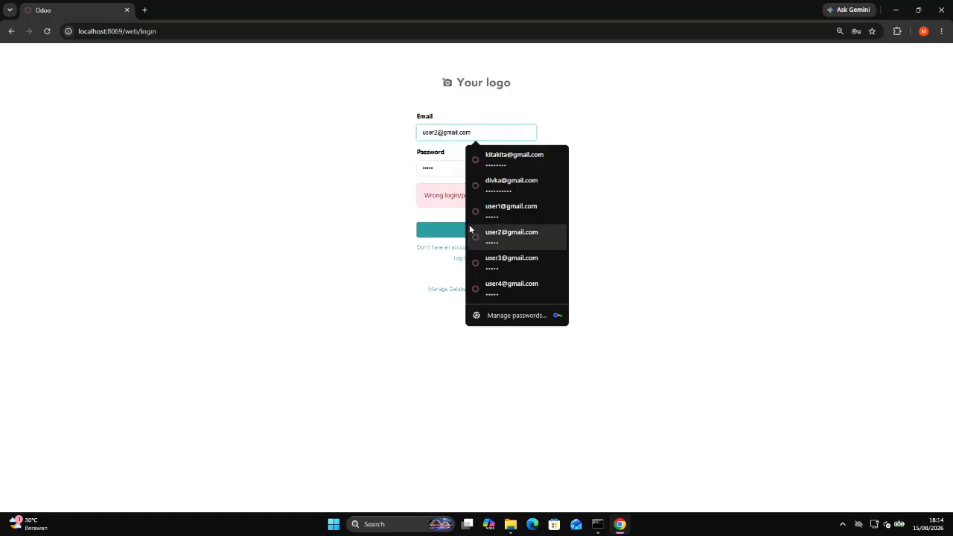
pyautogui.click(440, 237)
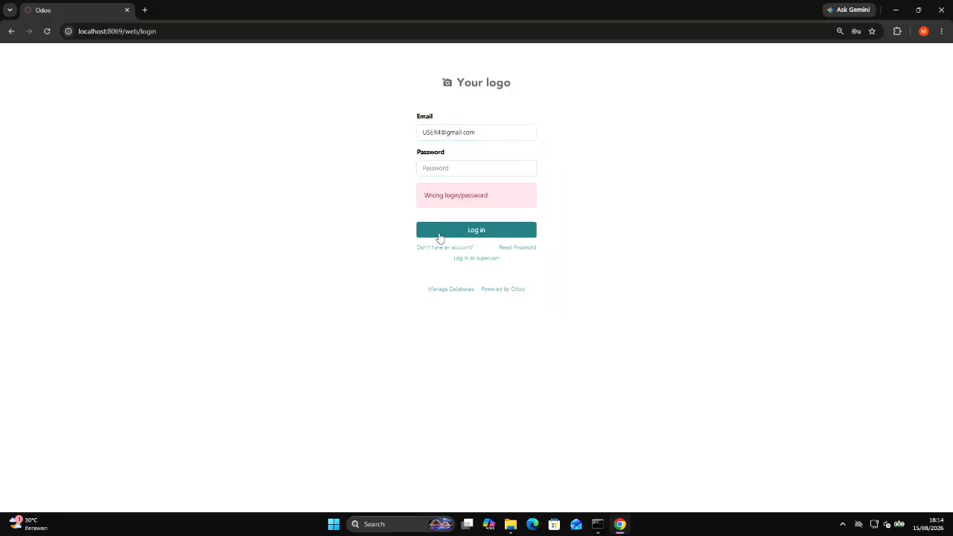
pyautogui.click(439, 237)
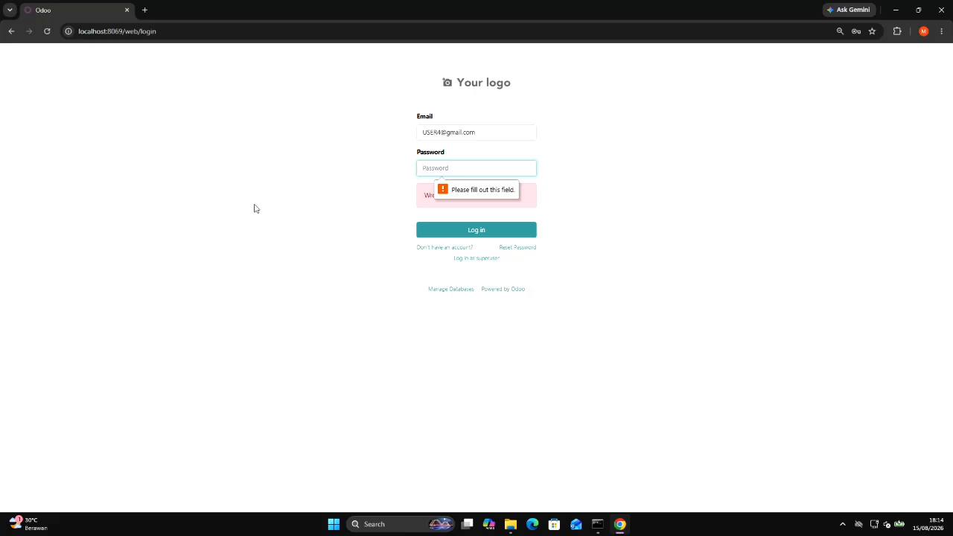
# Log back in as administrator with the saved email and a manually entered account password, and update the browser's stored password.
pyautogui.click(499, 136)
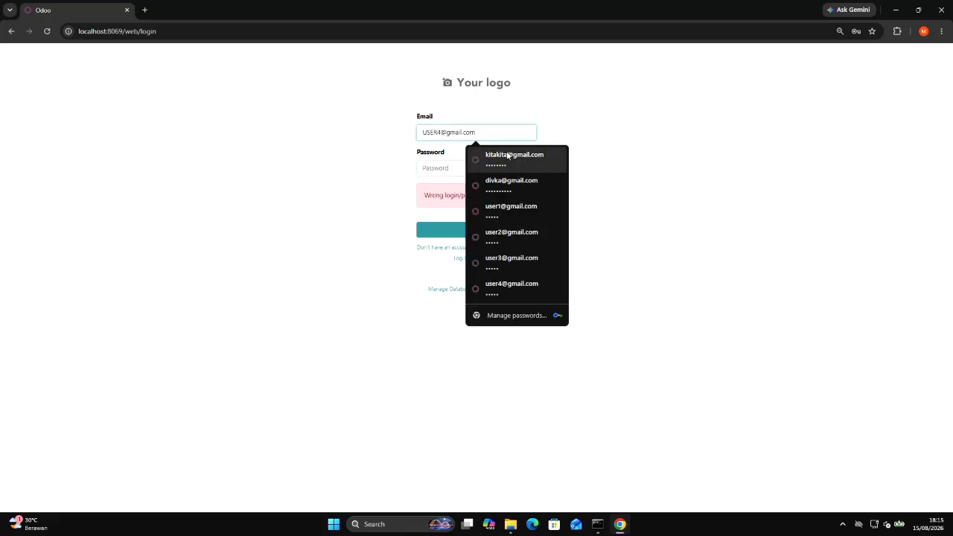
pyautogui.click(479, 155)
pyautogui.click(443, 231)
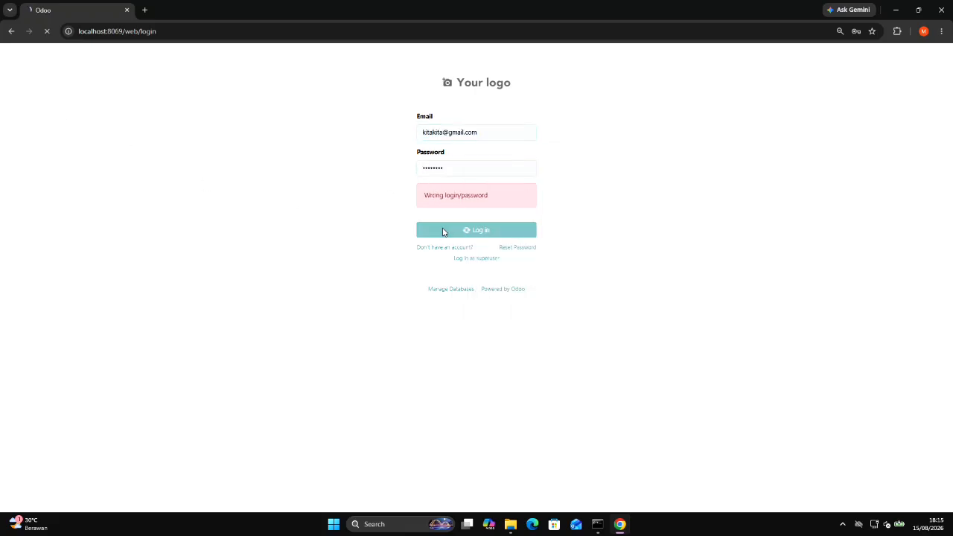
pyautogui.click(455, 164)
pyautogui.press('BackSpace')
pyautogui.press('BackSpace')
pyautogui.press('BackSpace')
pyautogui.press('BackSpace')
pyautogui.press('BackSpace')
pyautogui.press('BackSpace')
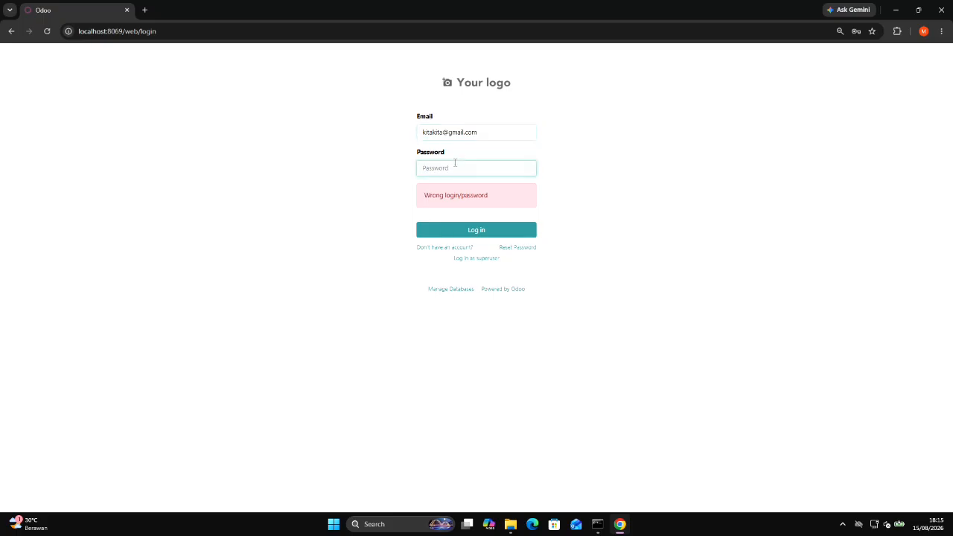
pyautogui.write('••')
pyautogui.press('Return')
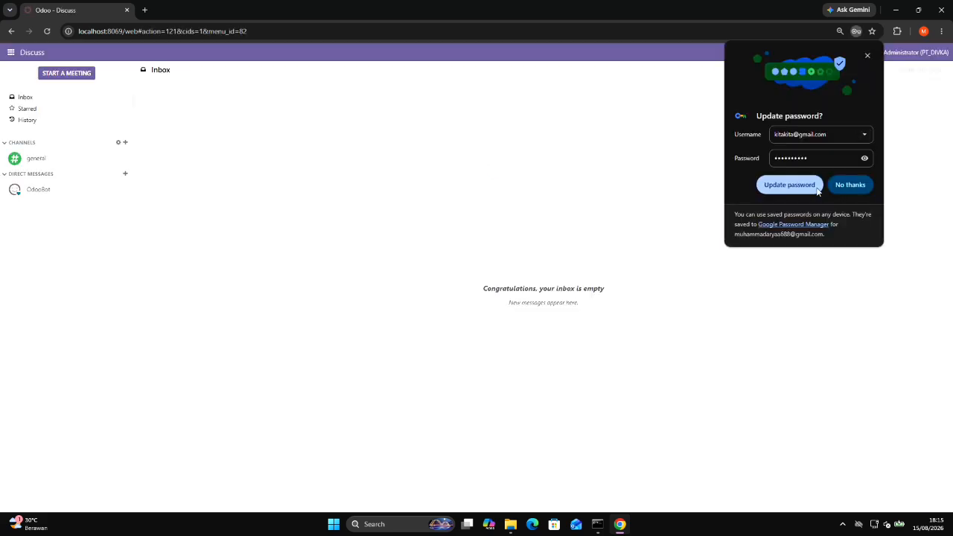
pyautogui.click(811, 186)
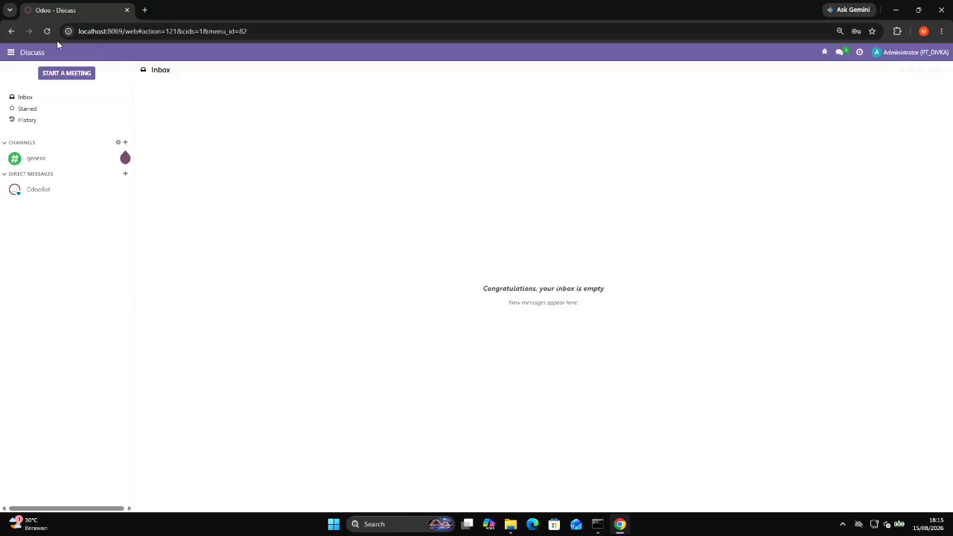
# Open USER1's record from the users list in Settings.
pyautogui.click(11, 53)
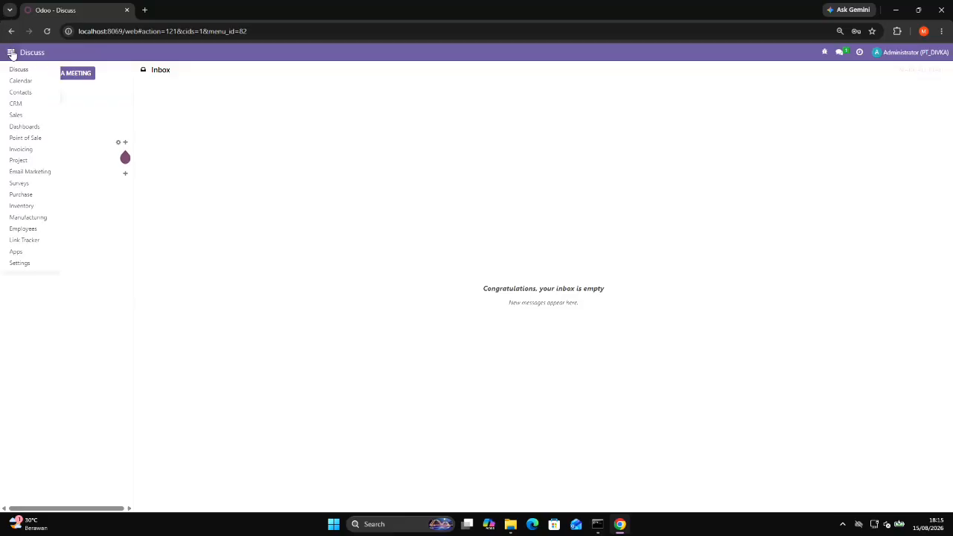
pyautogui.click(36, 266)
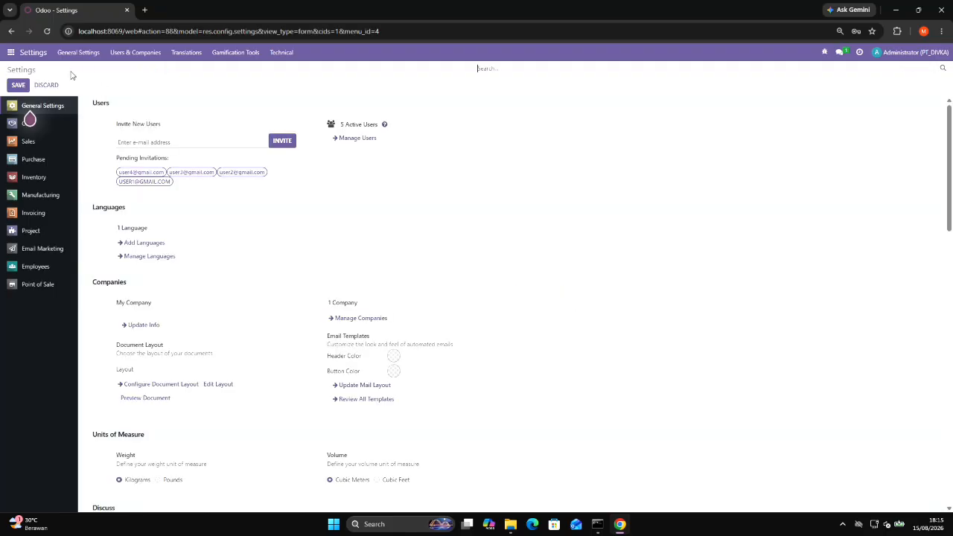
pyautogui.click(134, 55)
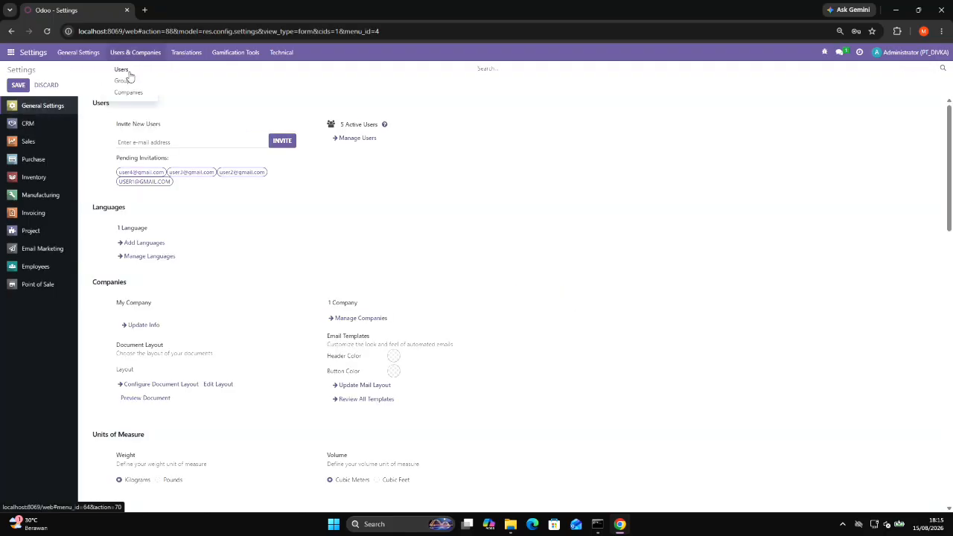
pyautogui.click(123, 72)
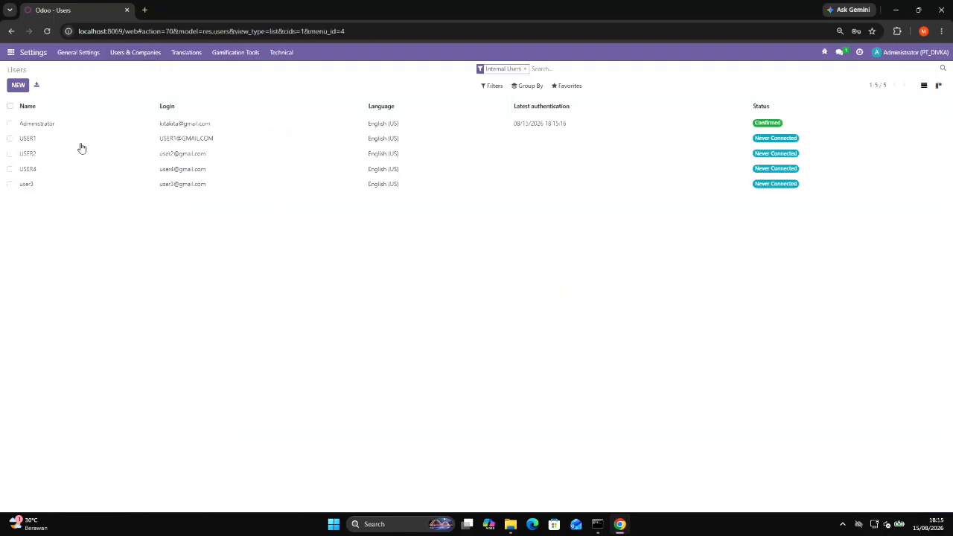
pyautogui.click(24, 140)
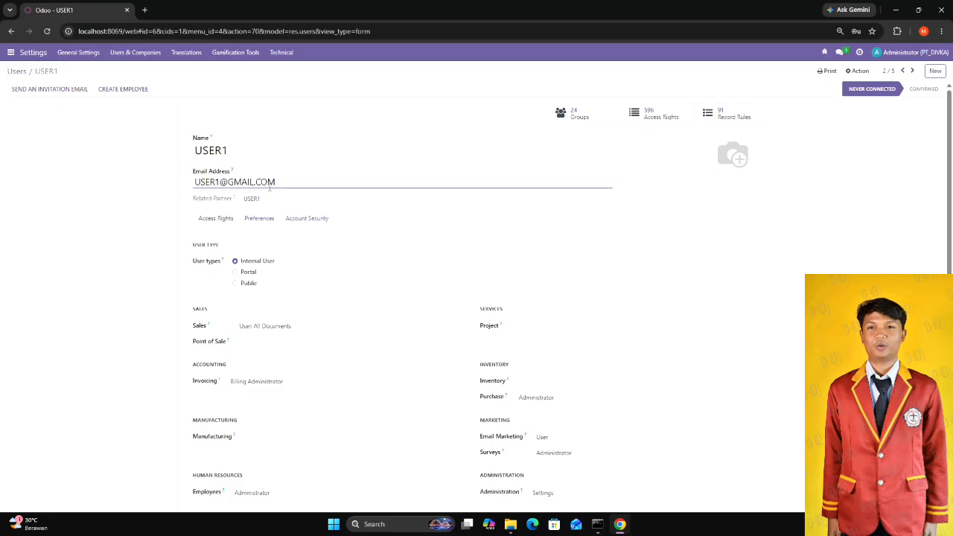
# Change USER1's password by entering a new account password and applying it.
pyautogui.click(846, 71)
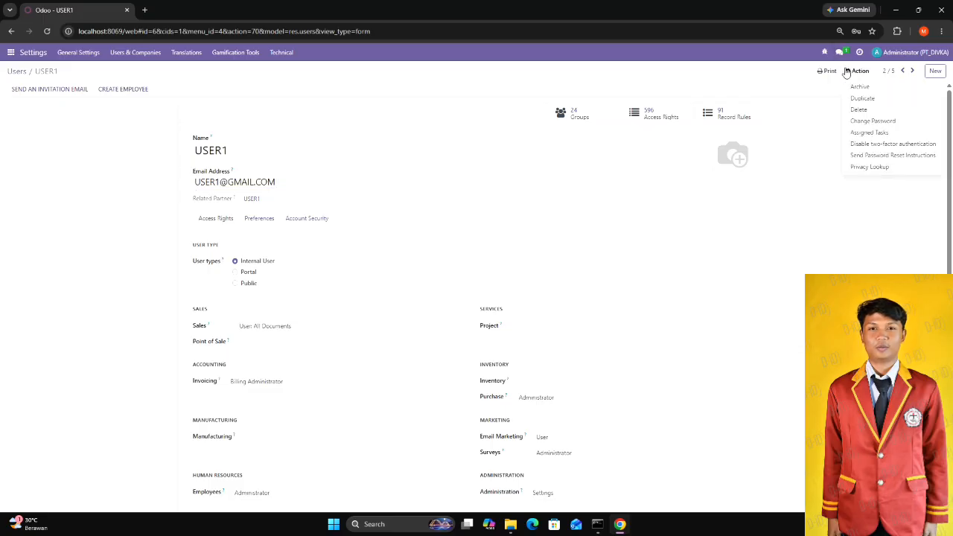
pyautogui.click(867, 122)
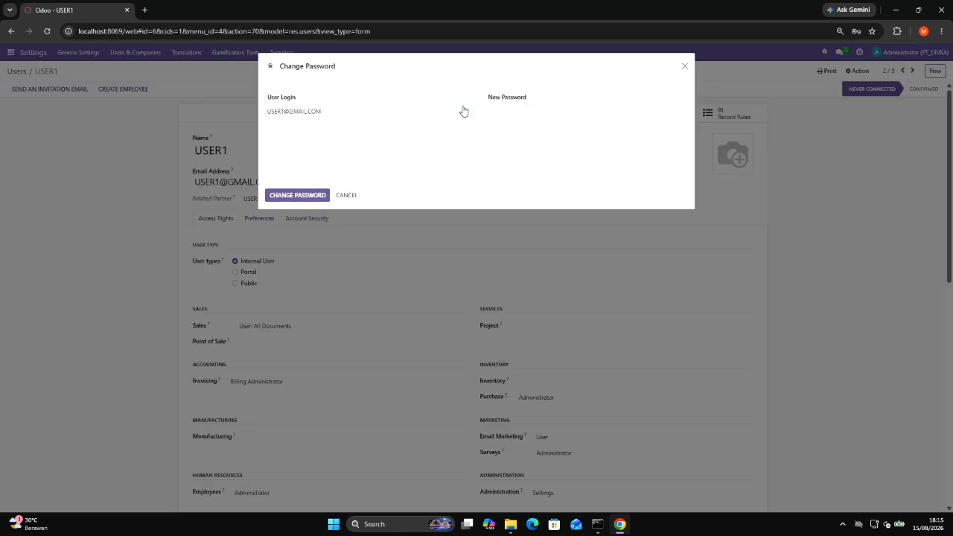
pyautogui.click(519, 110)
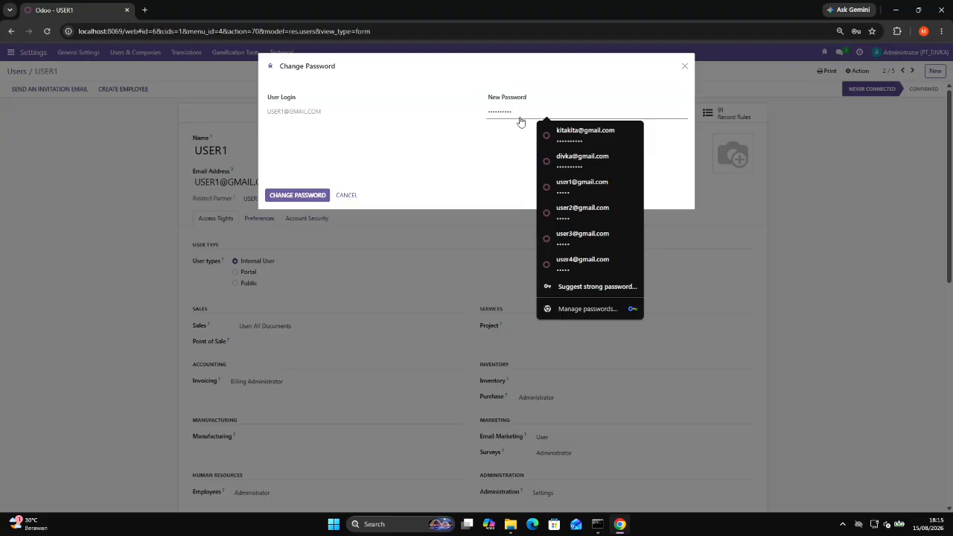
pyautogui.press('BackSpace')
pyautogui.press('BackSpace')
pyautogui.press('BackSpace')
pyautogui.press('BackSpace')
pyautogui.press('BackSpace')
pyautogui.press('BackSpace')
pyautogui.press('BackSpace')
pyautogui.press('BackSpace')
pyautogui.press('BackSpace')
pyautogui.press('BackSpace')
pyautogui.hotkey('ctrl', 'a')
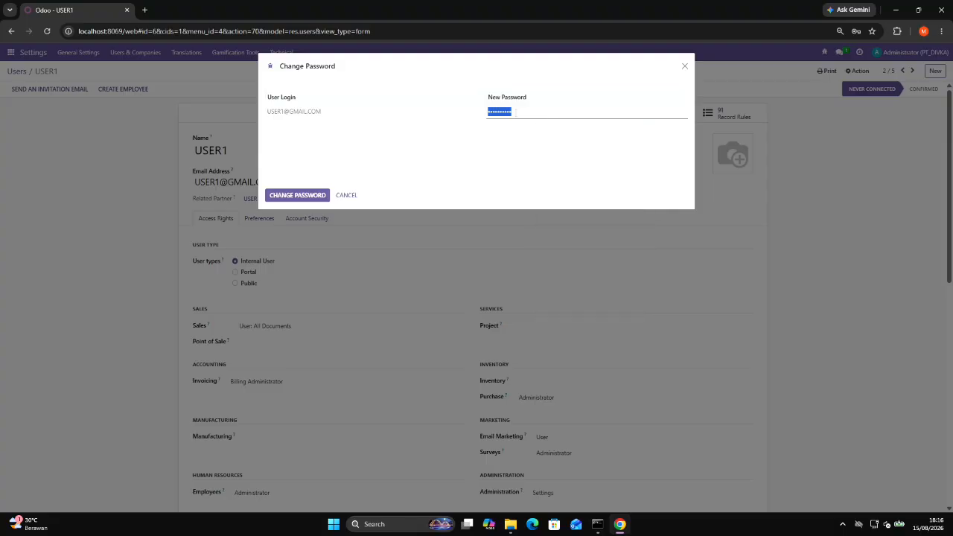
pyautogui.click(292, 197)
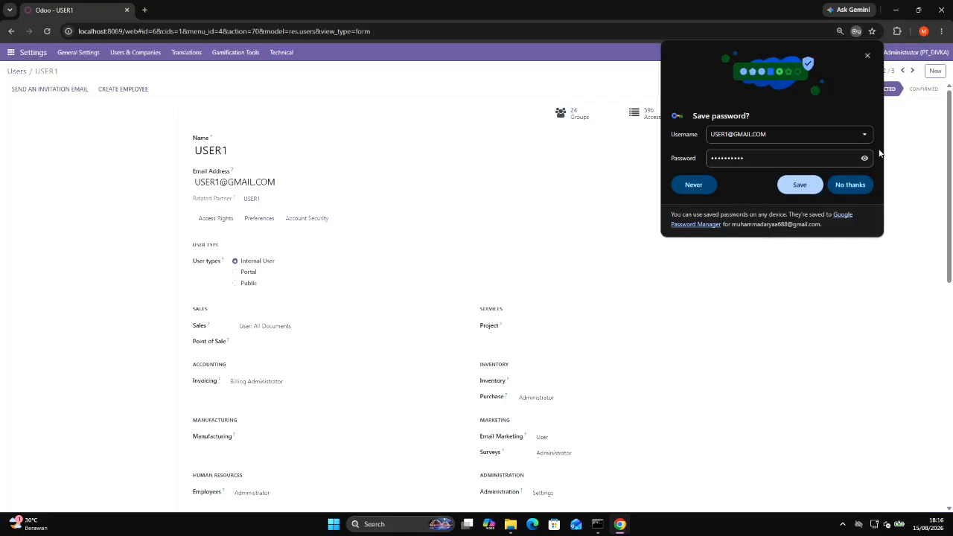
# Check USER1's new password in the browser's save prompt, hide it again and save the login.
pyautogui.click(864, 158)
pyautogui.click(864, 159)
pyautogui.click(864, 159)
pyautogui.click(865, 159)
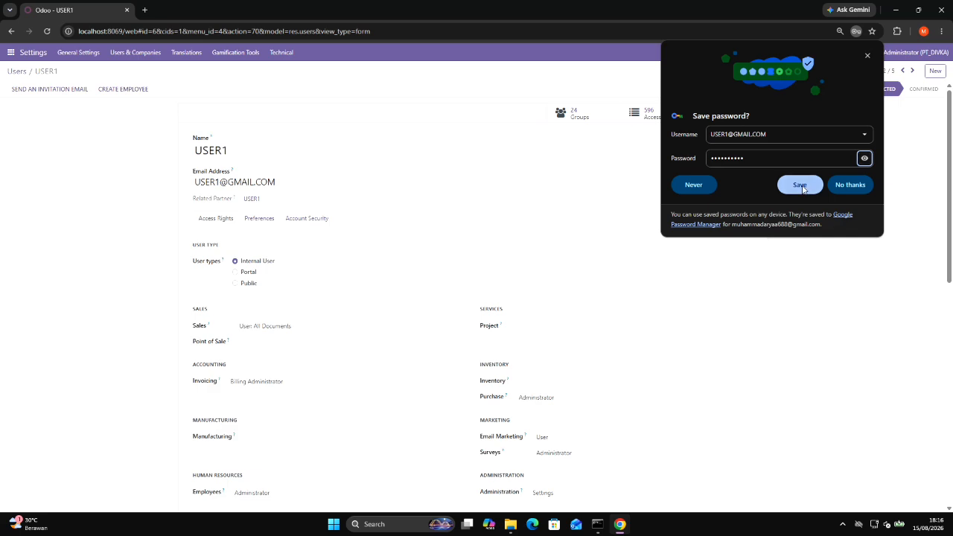
pyautogui.click(806, 184)
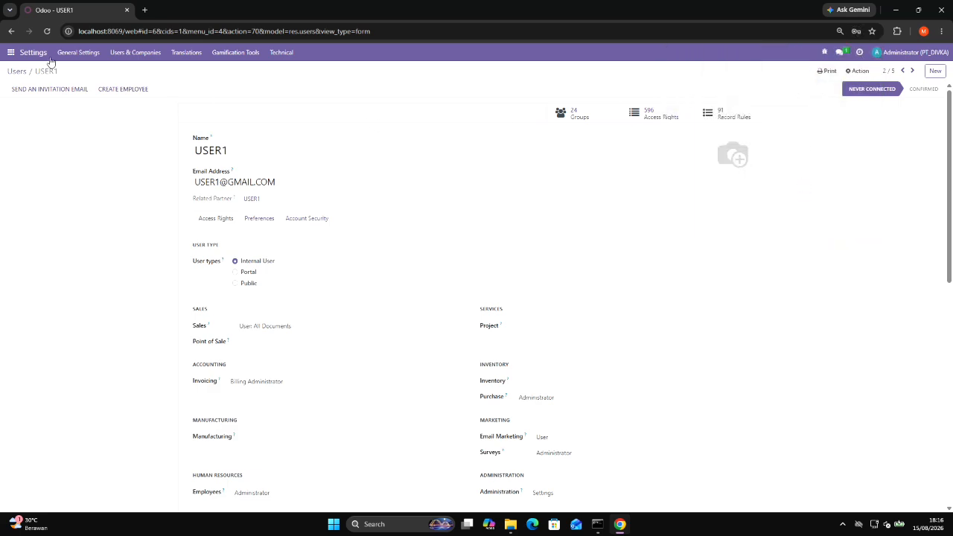
# Open USER2's record from the users list.
pyautogui.click(149, 53)
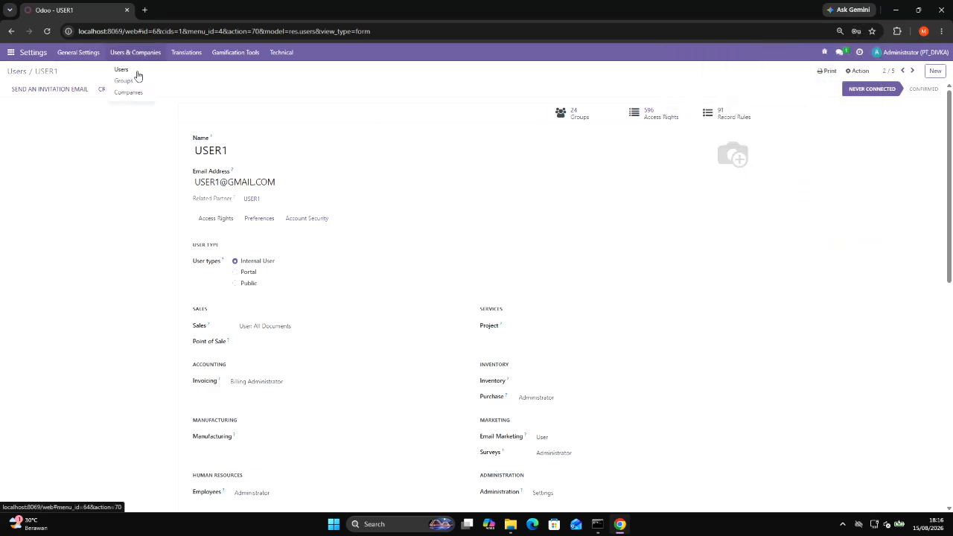
pyautogui.click(134, 71)
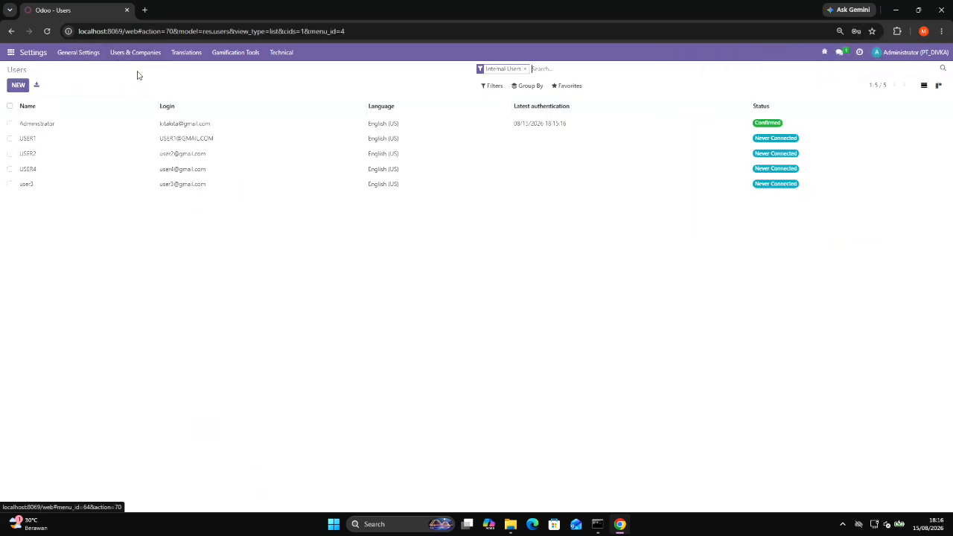
pyautogui.click(26, 154)
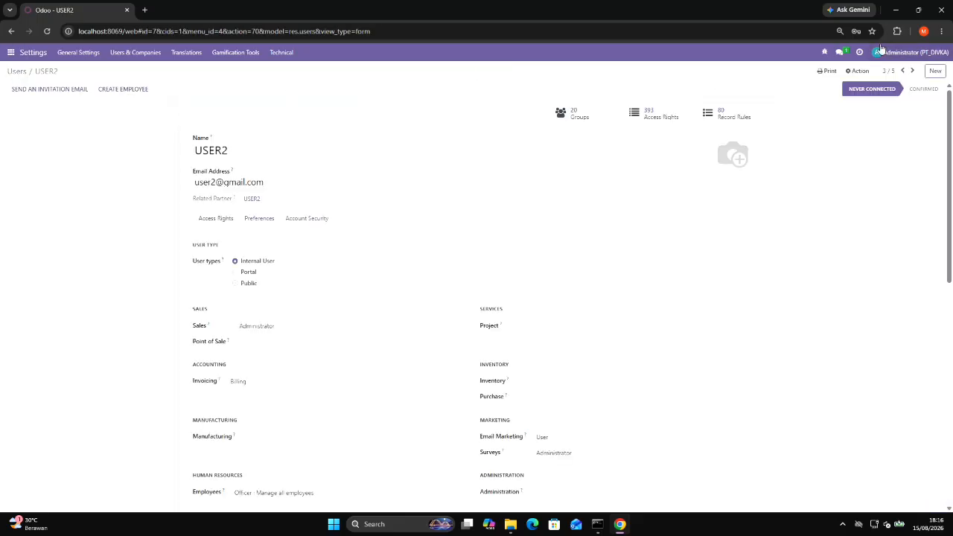
# Change USER2's password to the copied account password and update the login stored in the browser.
pyautogui.click(857, 71)
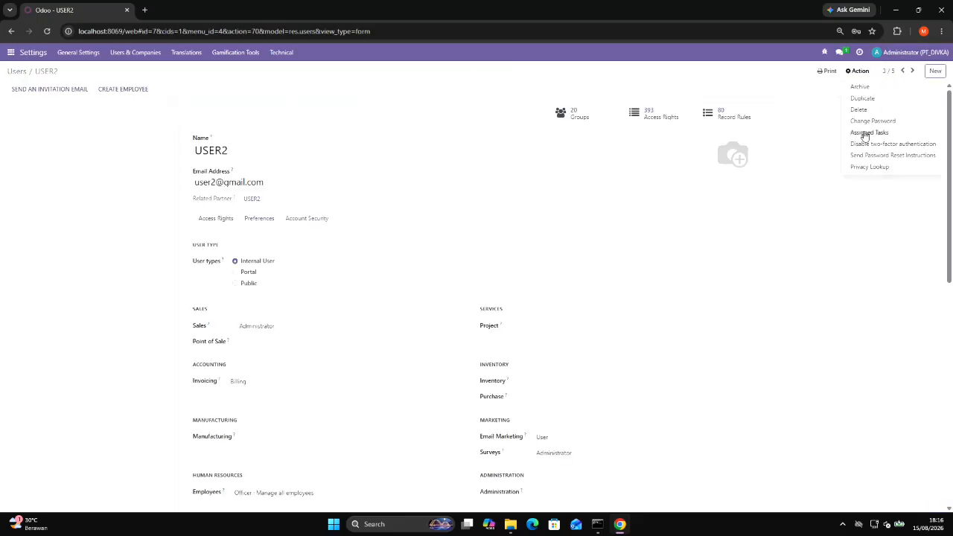
pyautogui.click(889, 120)
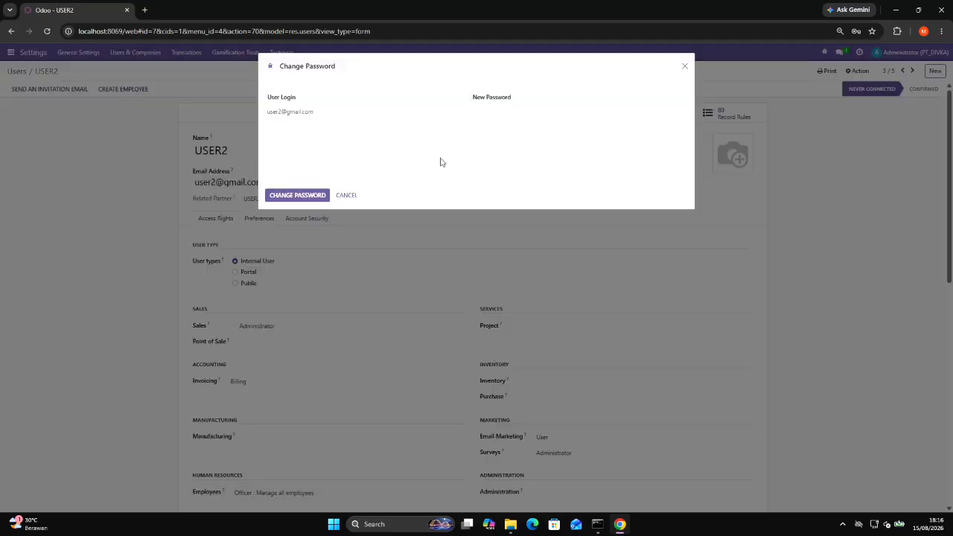
pyautogui.click(536, 111)
pyautogui.hotkey('ctrl', 'v')
pyautogui.click(298, 195)
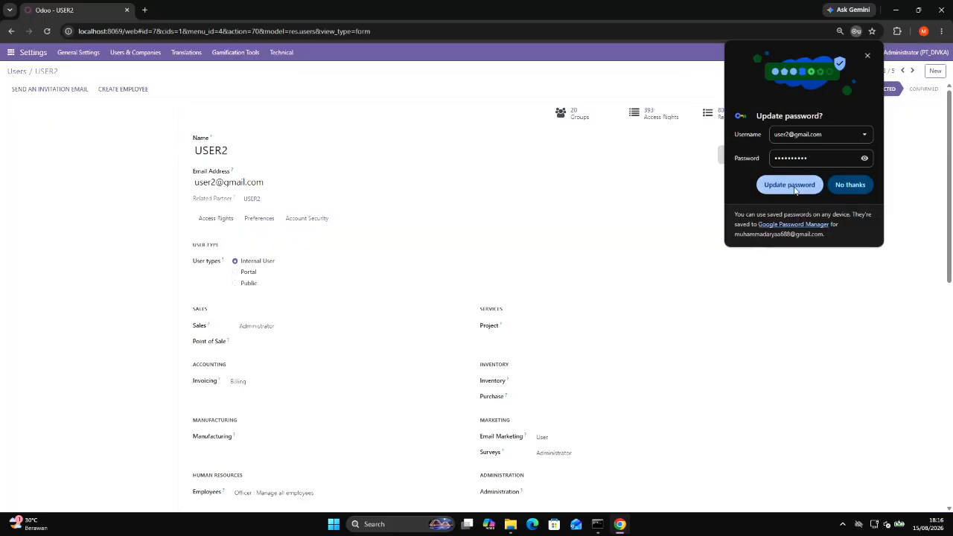
pyautogui.click(794, 188)
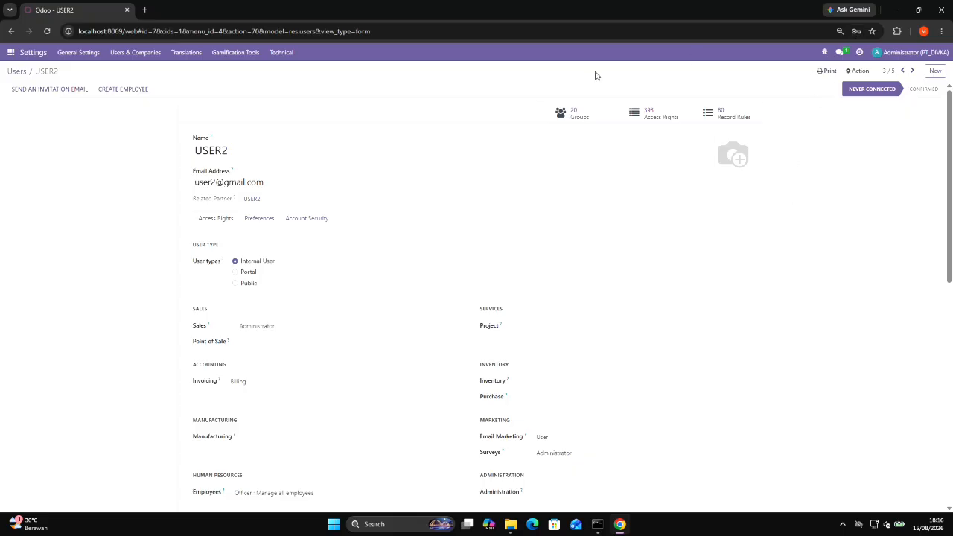
# Open user3's record from the users list and rename the user in capitals as USER3.
pyautogui.click(152, 53)
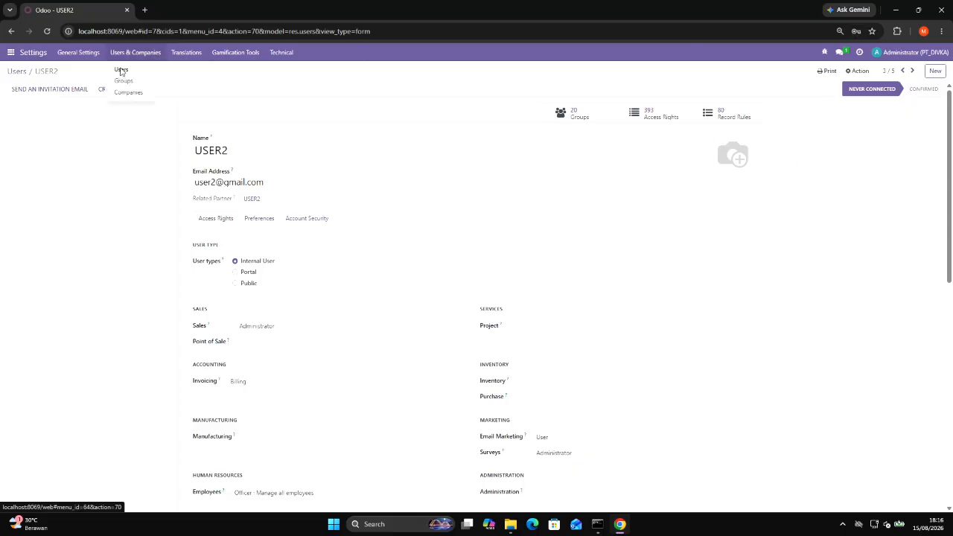
pyautogui.click(119, 74)
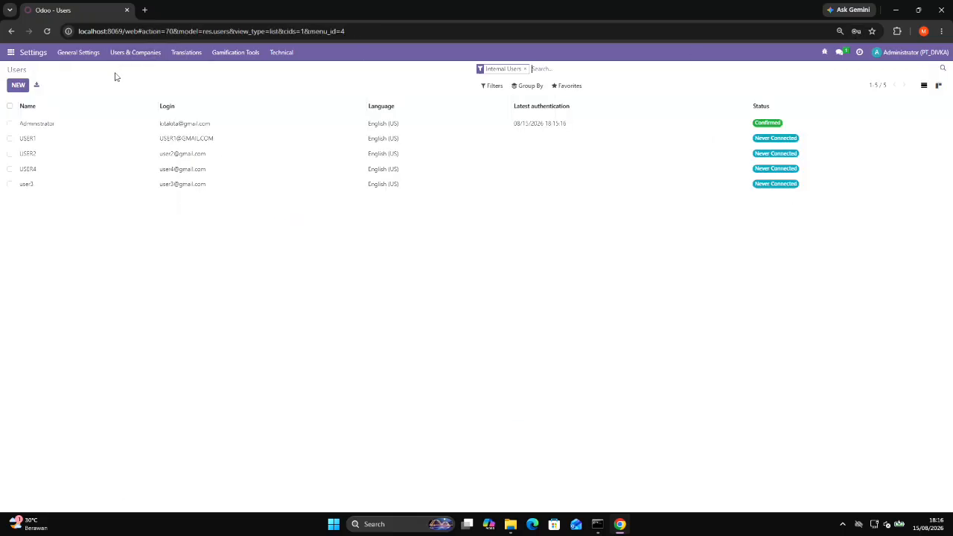
pyautogui.click(31, 188)
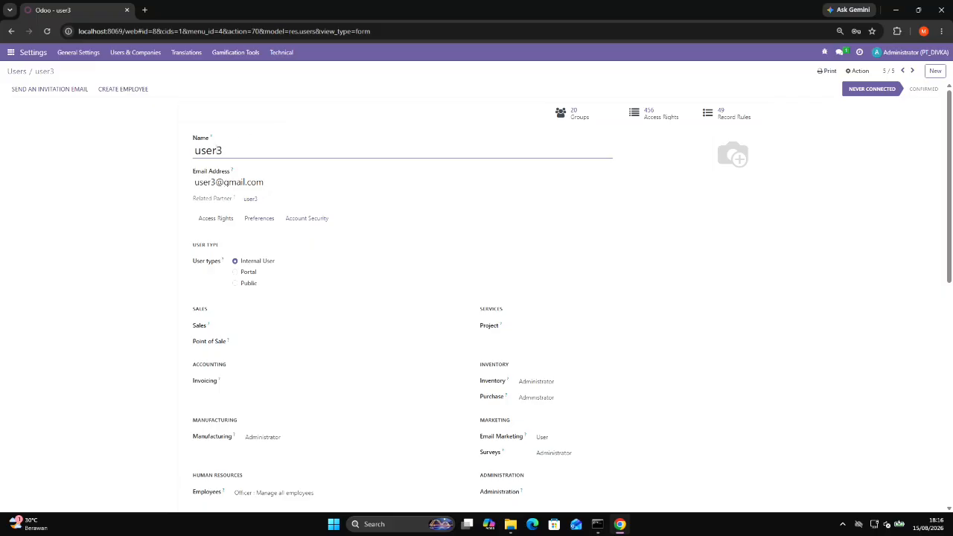
pyautogui.doubleClick(226, 150)
pyautogui.write('SU')
pyautogui.press('BackSpace')
pyautogui.press('BackSpace')
pyautogui.write('USE')
pyautogui.click(63, 69)
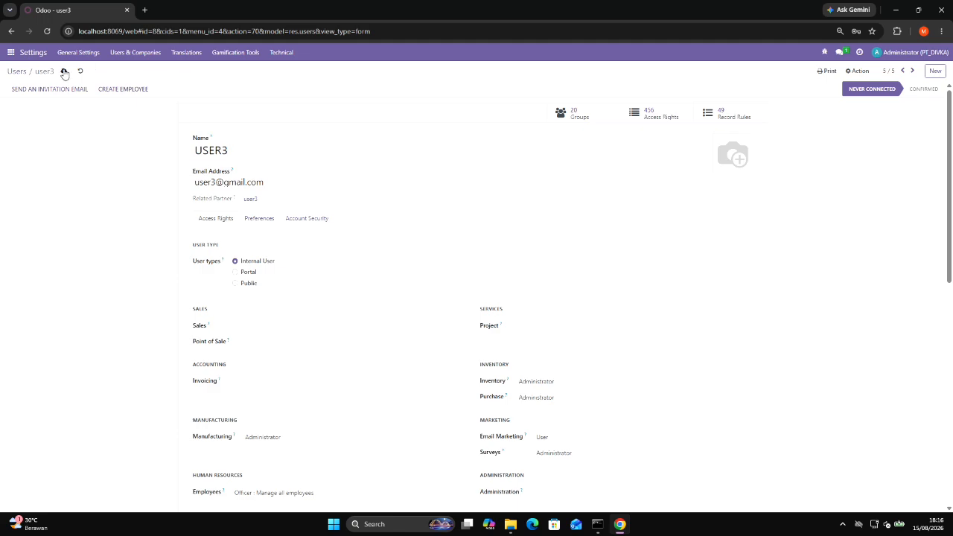
# Change USER3's password by pasting the copied account password and applying it.
pyautogui.click(860, 71)
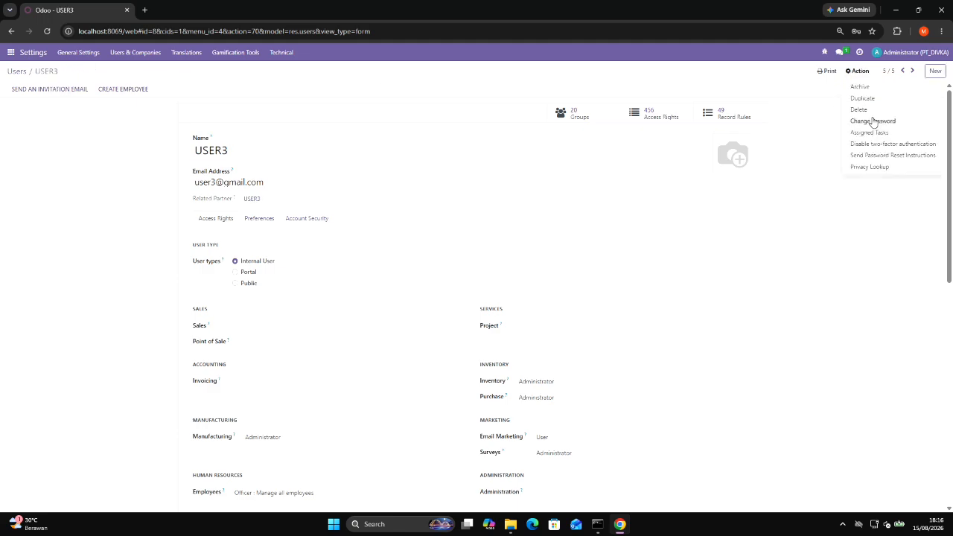
pyautogui.click(872, 121)
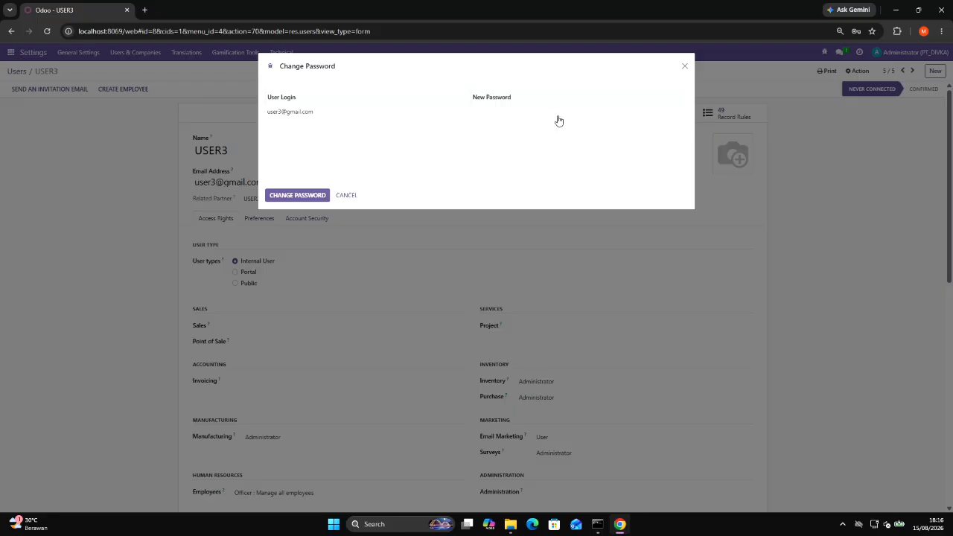
pyautogui.click(559, 112)
pyautogui.hotkey('ctrl', 'v')
pyautogui.click(294, 196)
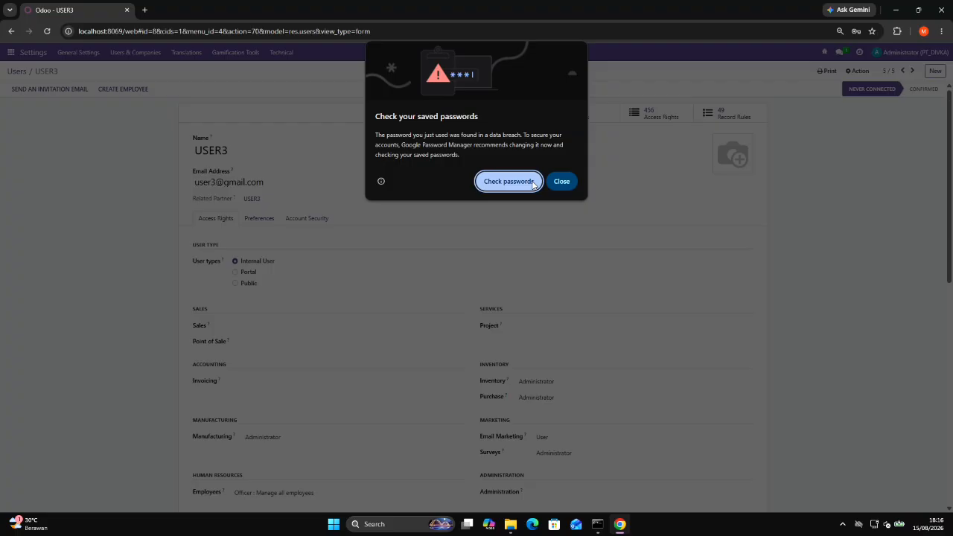
# Dismiss the browser's password breach warning, reveal USER3's password in the save prompt and save the login.
pyautogui.click(564, 183)
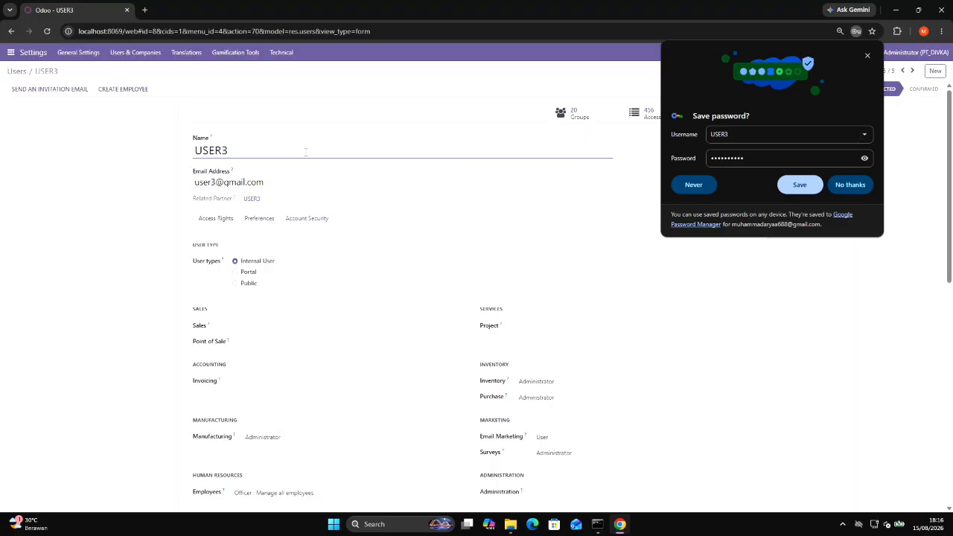
pyautogui.click(865, 158)
pyautogui.click(798, 185)
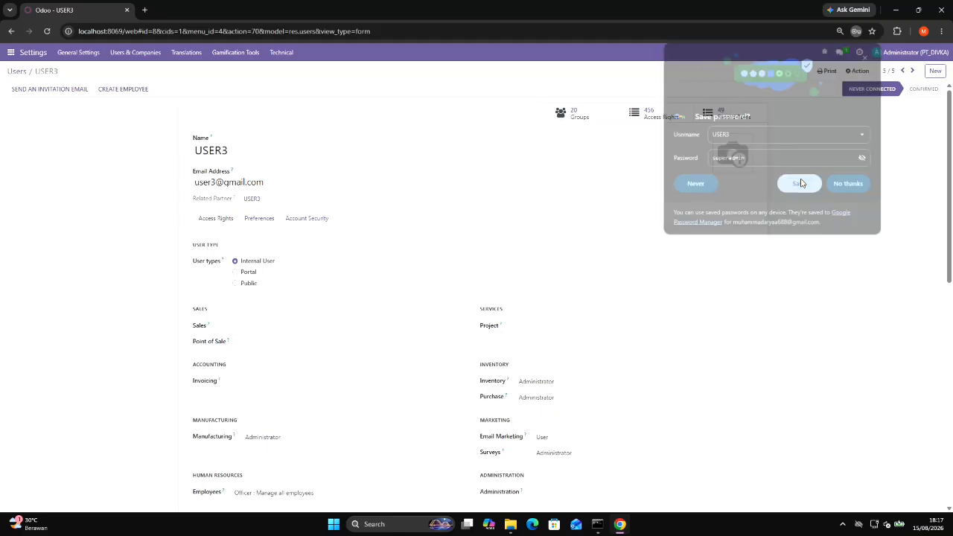
# Return to the users list and open USER4's record.
pyautogui.click(135, 52)
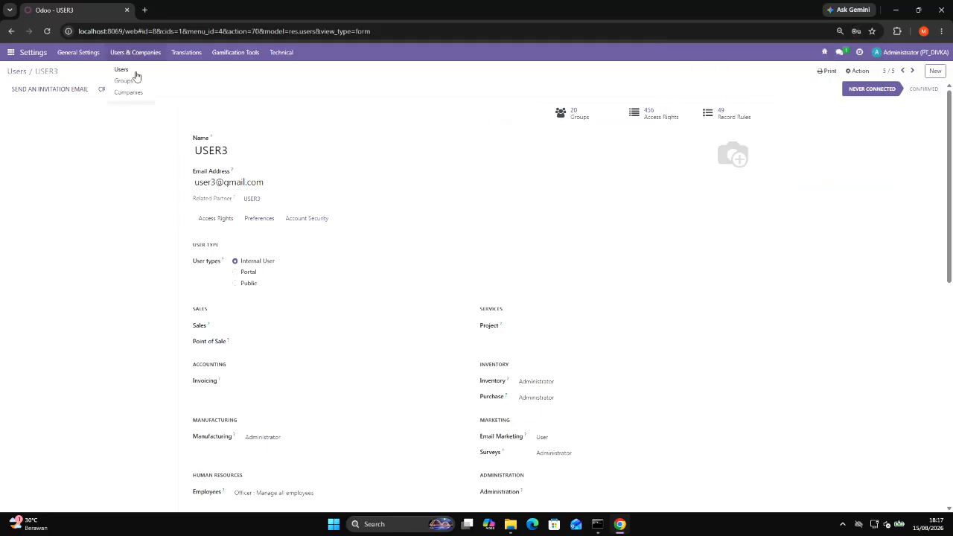
pyautogui.click(131, 70)
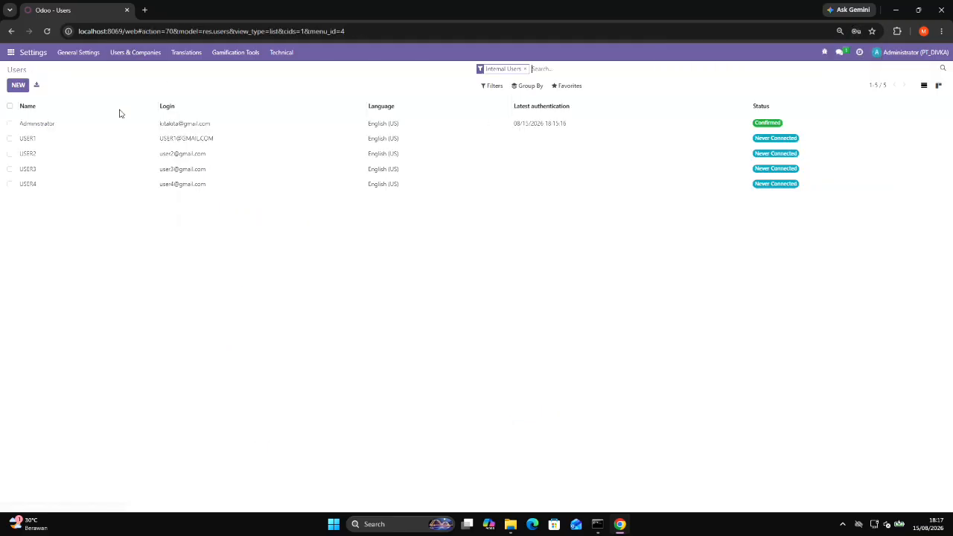
pyautogui.doubleClick(27, 188)
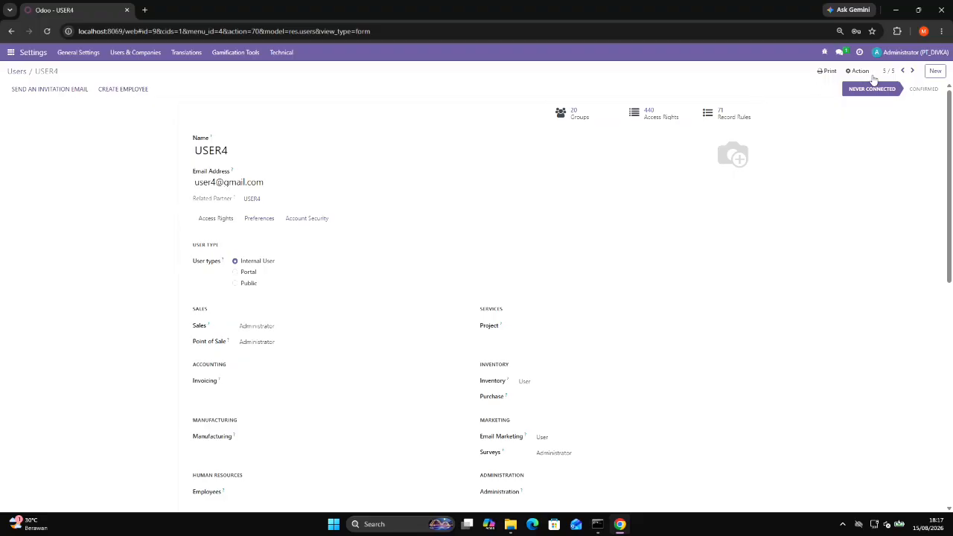
# Change USER4's password to the copied account password and update its stored login in the browser.
pyautogui.click(862, 73)
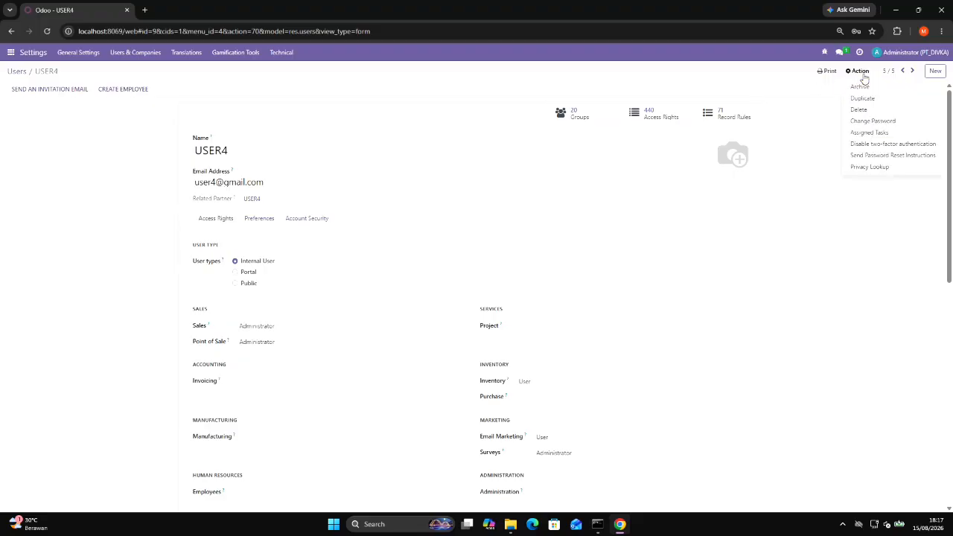
pyautogui.click(863, 122)
pyautogui.click(545, 111)
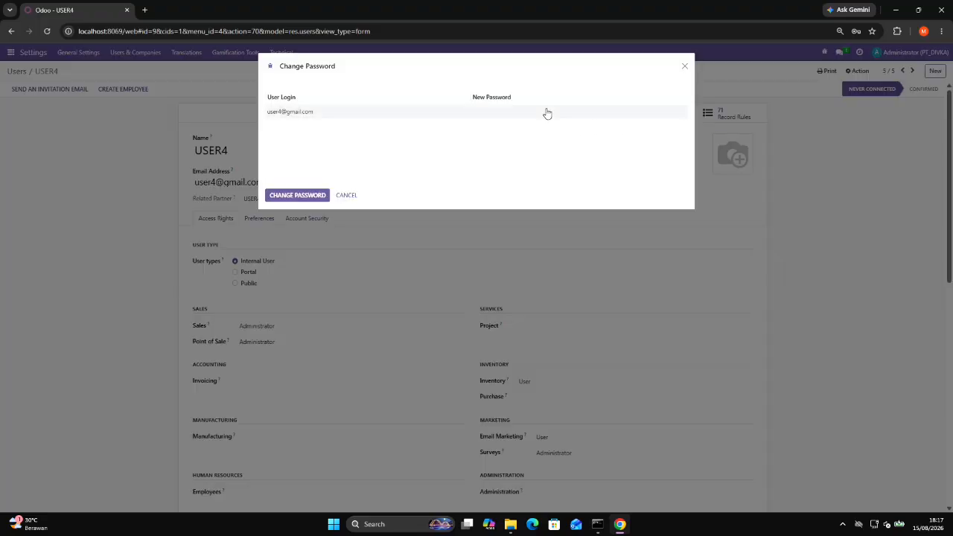
pyautogui.hotkey('ctrl', 'v')
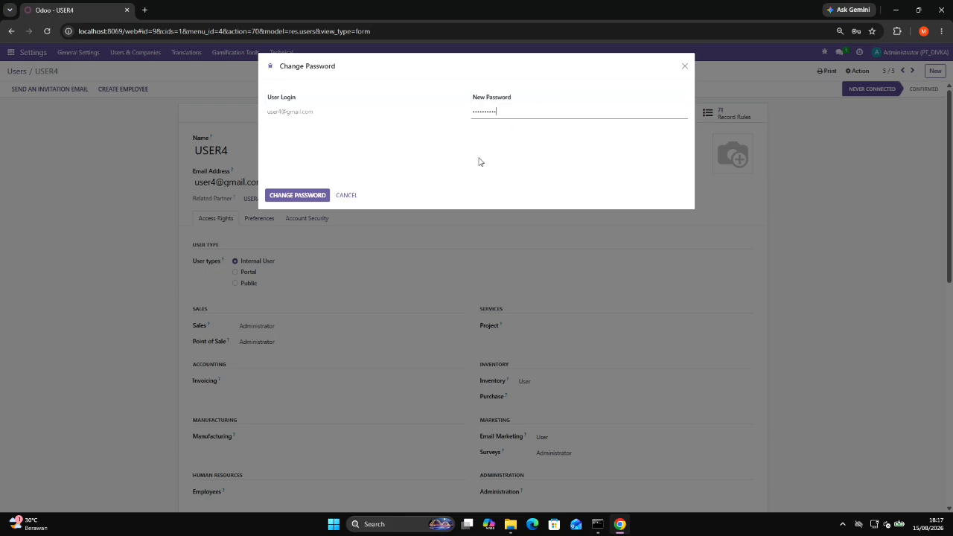
pyautogui.click(292, 197)
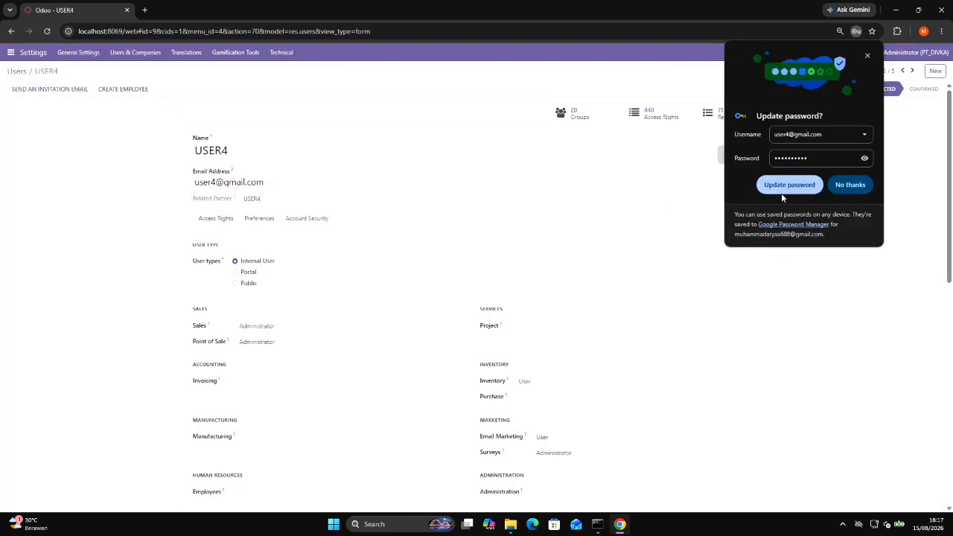
pyautogui.click(783, 189)
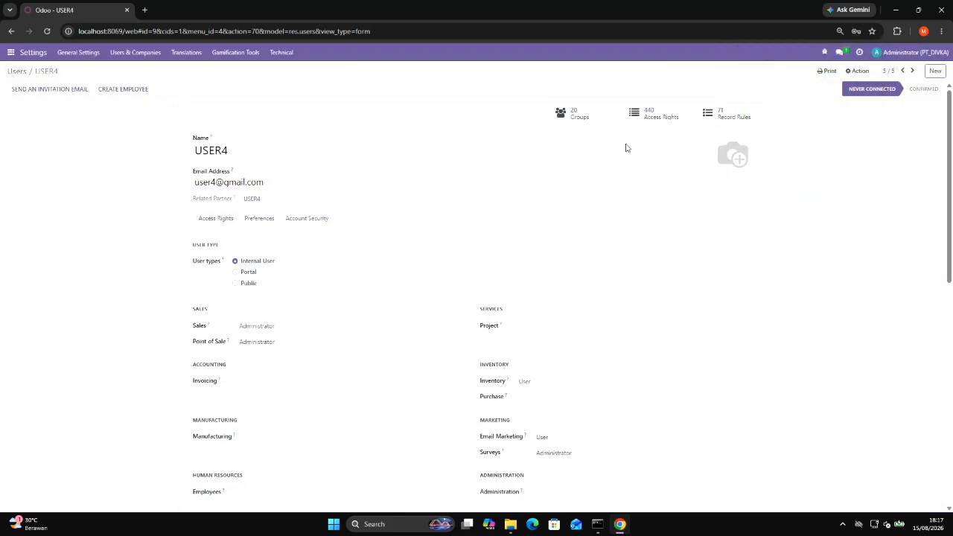
# Log out of the administrator account and log in as USER4 with the saved credentials.
pyautogui.click(119, 53)
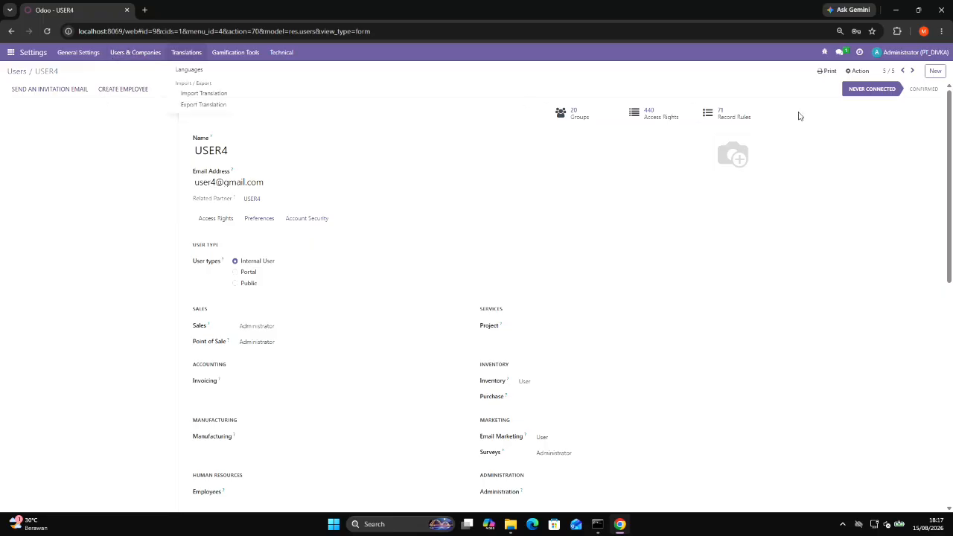
pyautogui.click(905, 56)
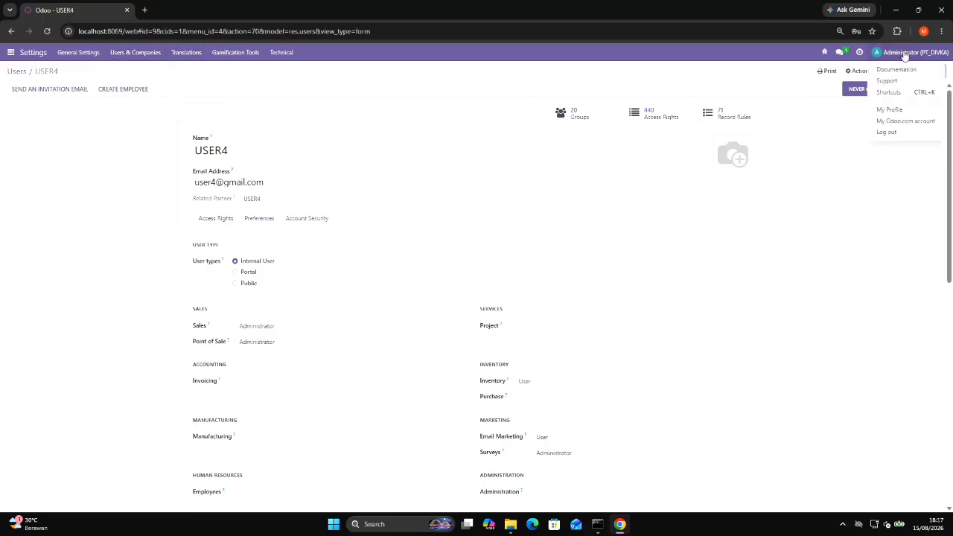
pyautogui.click(896, 133)
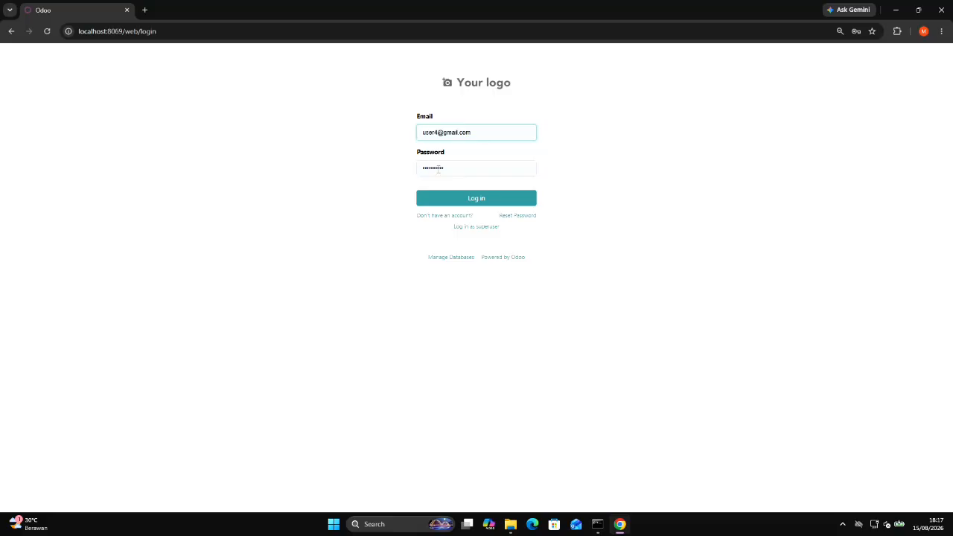
pyautogui.click(439, 168)
pyautogui.click(439, 204)
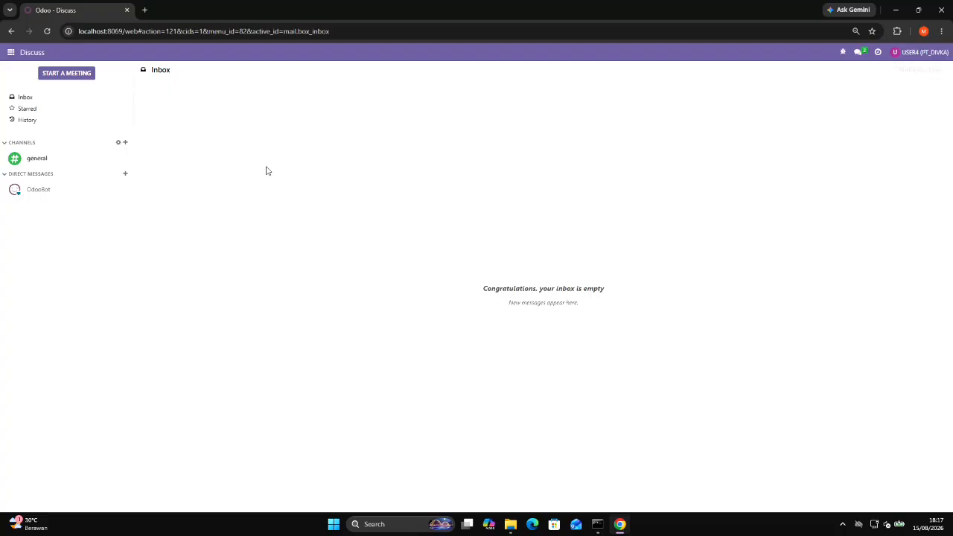
# Start a new quotation in Sales and search for a customer with "S".
pyautogui.click(12, 54)
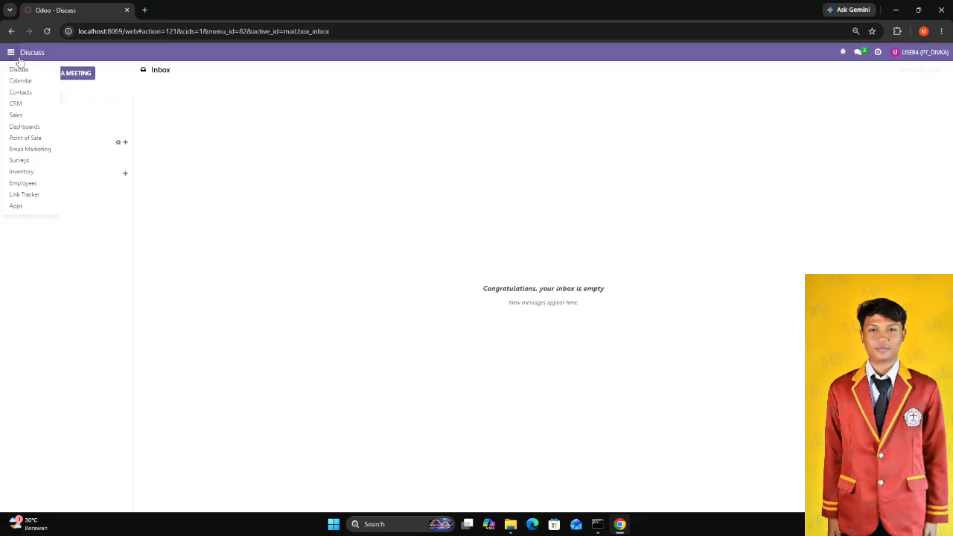
pyautogui.click(17, 115)
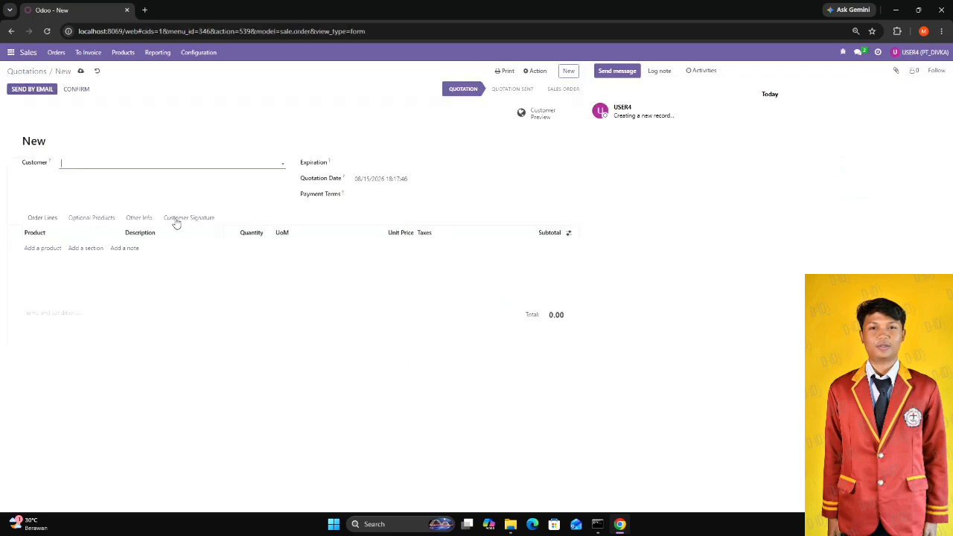
pyautogui.write('S')
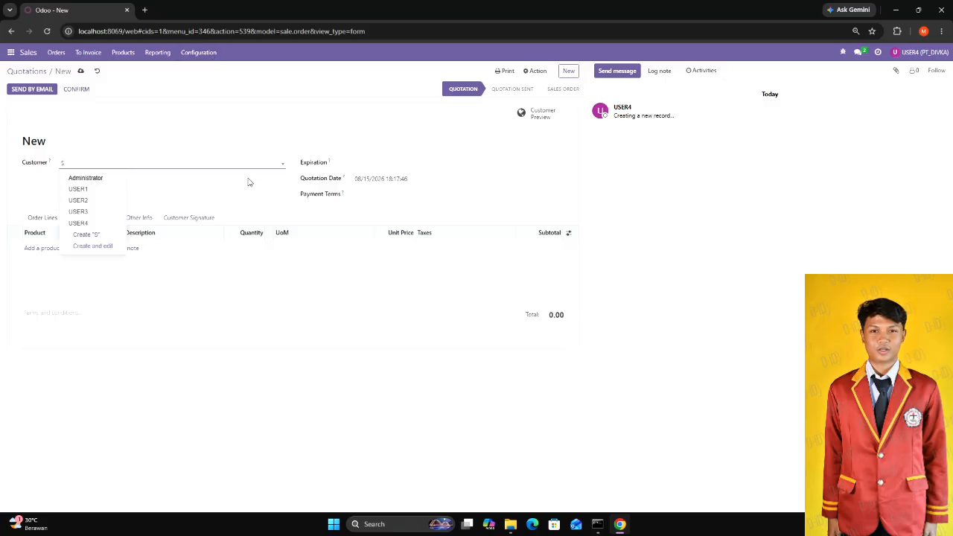
pyautogui.click(309, 440)
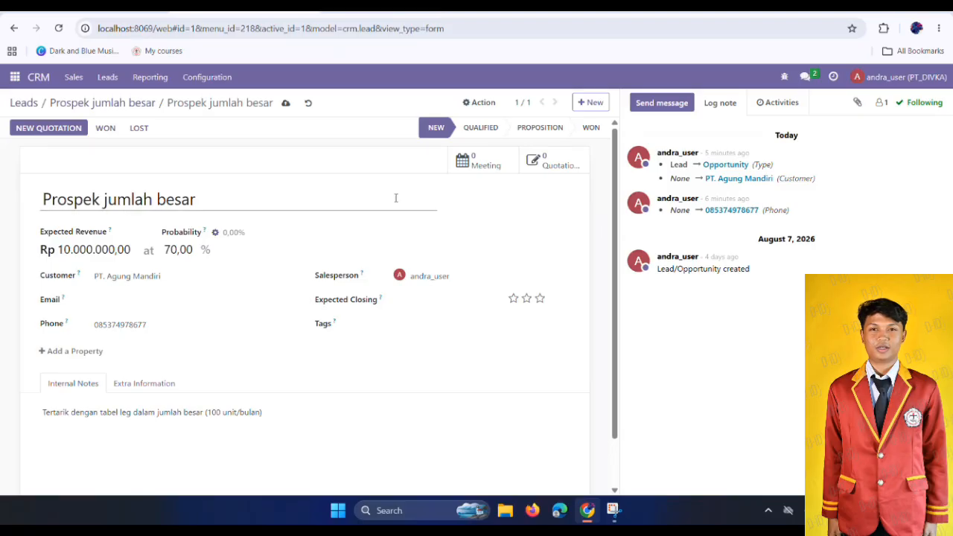
pyautogui.scroll(-1, 476, 244)
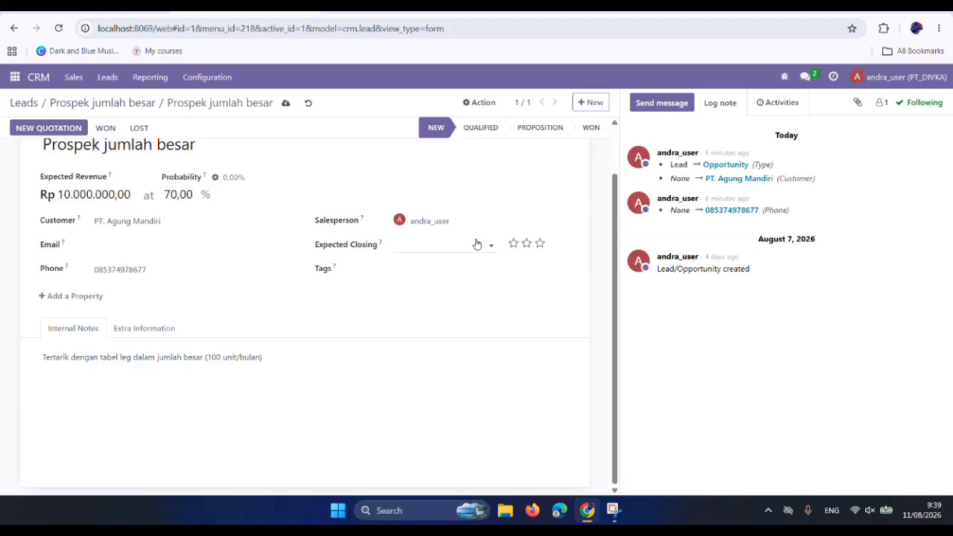
pyautogui.scroll(1, 477, 245)
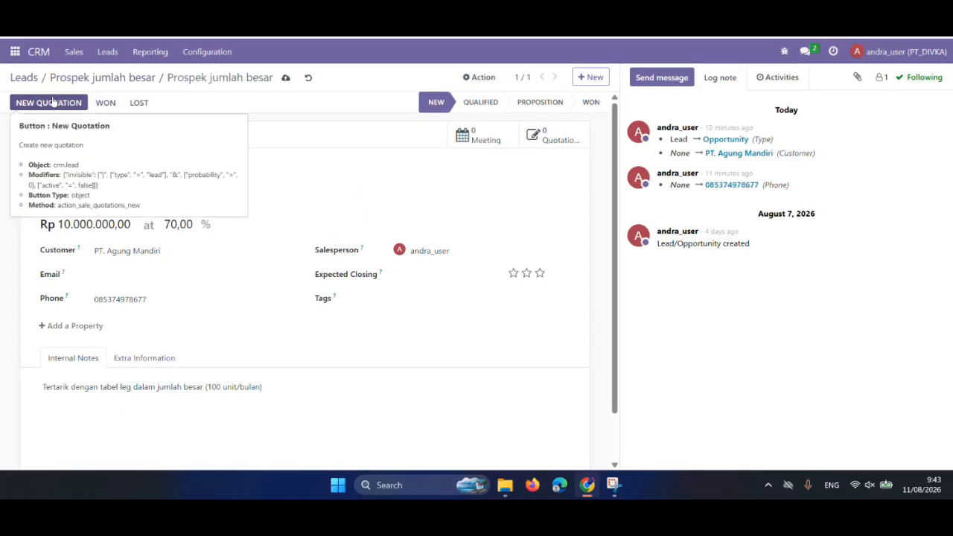
pyautogui.click(39, 52)
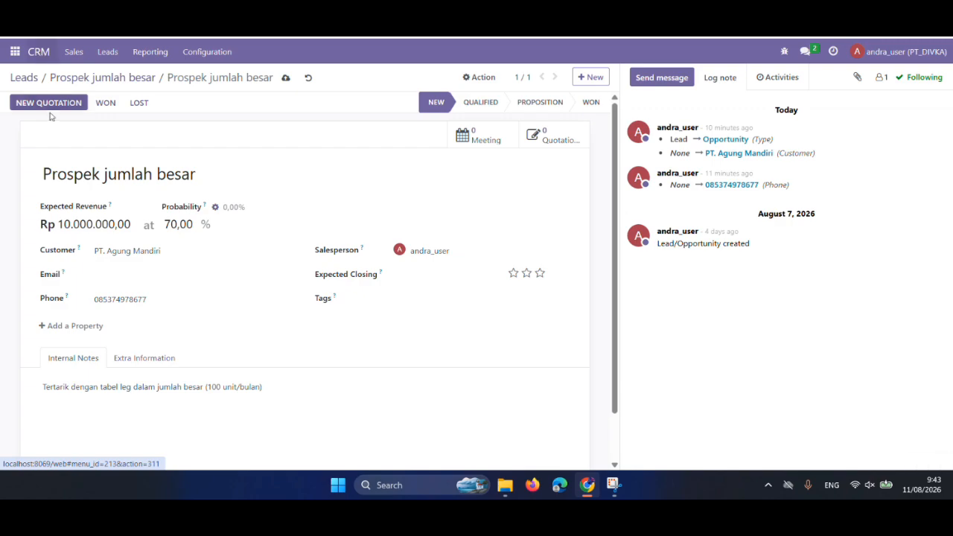
# Open the PT Sarana Sentosa lead from the CRM leads list.
pyautogui.click(82, 97)
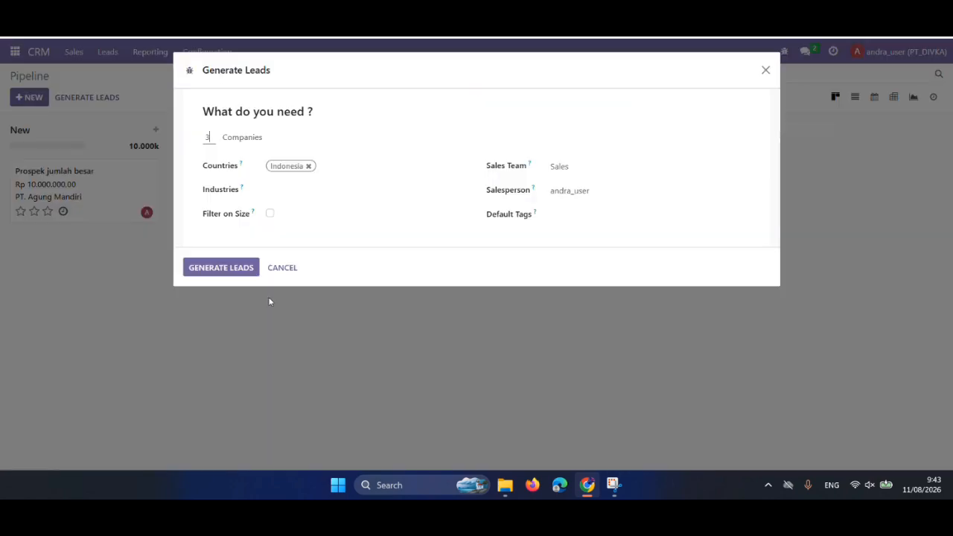
pyautogui.click(768, 75)
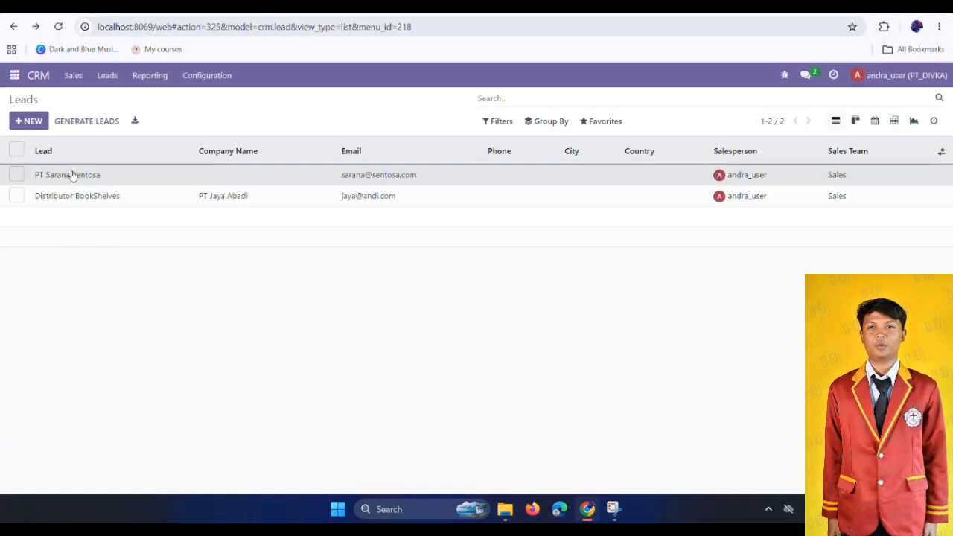
pyautogui.doubleClick(74, 174)
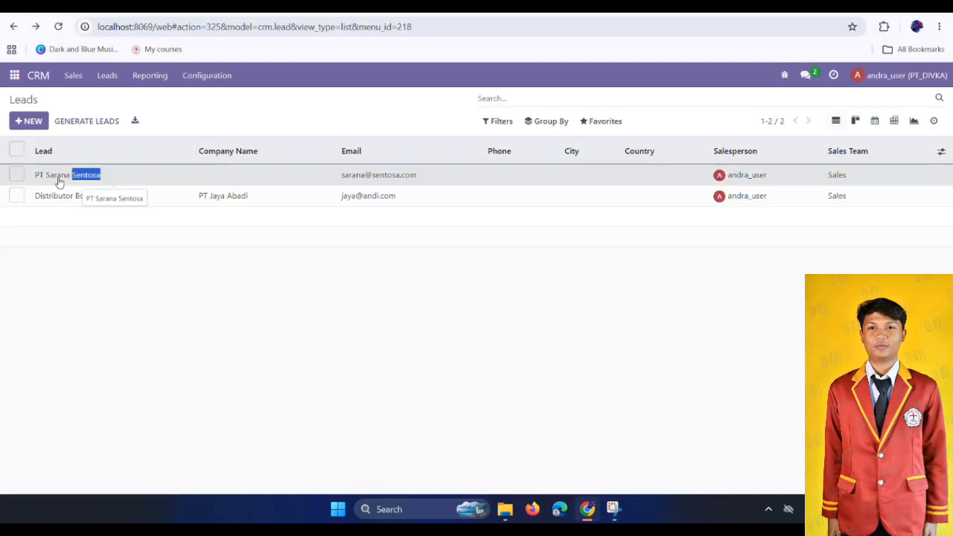
pyautogui.click(59, 179)
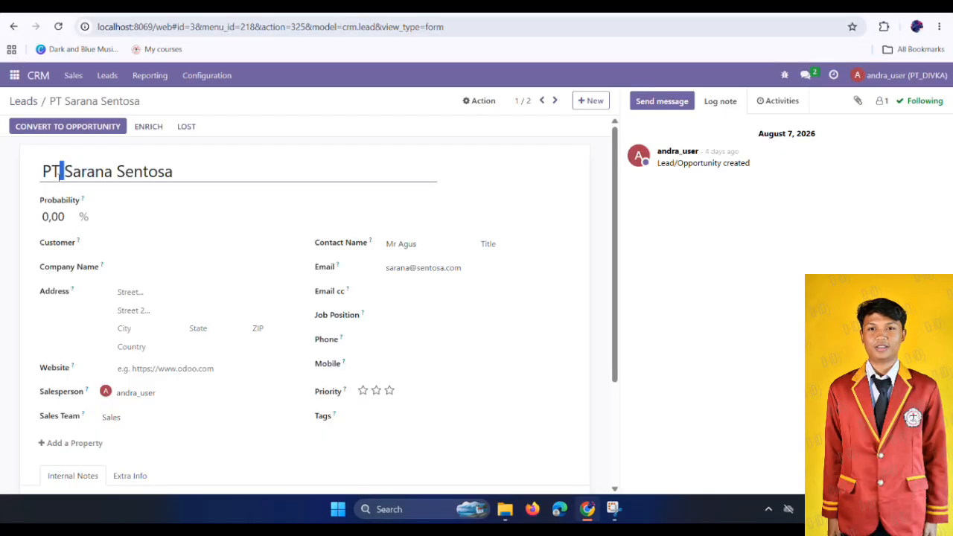
# Set the lead's probability to 10.000 %.
pyautogui.click(42, 216)
pyautogui.press('Delete')
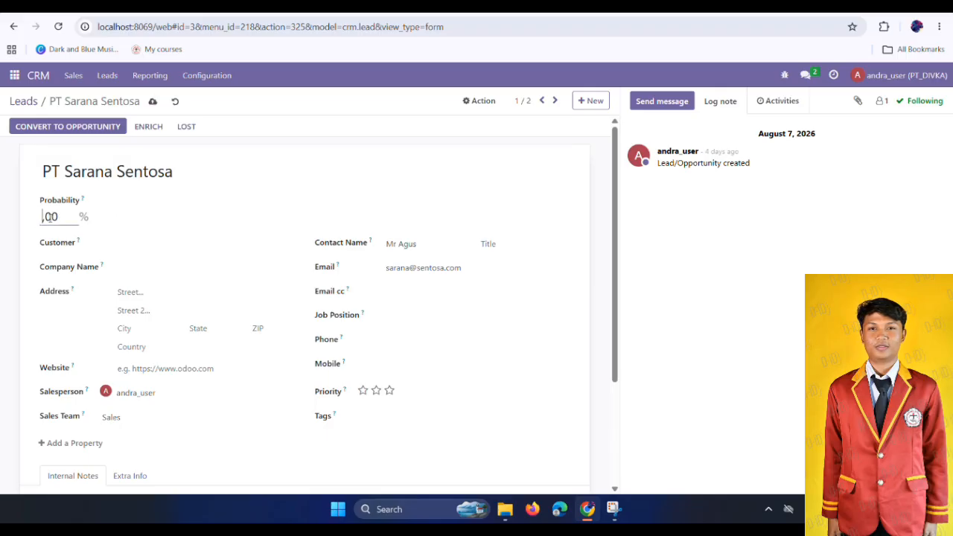
pyautogui.write('10')
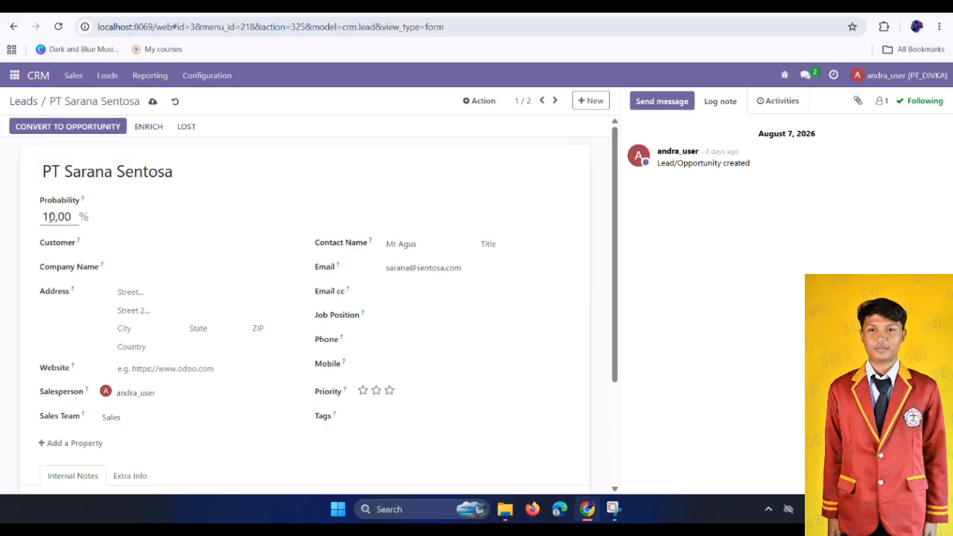
pyautogui.write('00000')
pyautogui.click(230, 243)
pyautogui.click(314, 213)
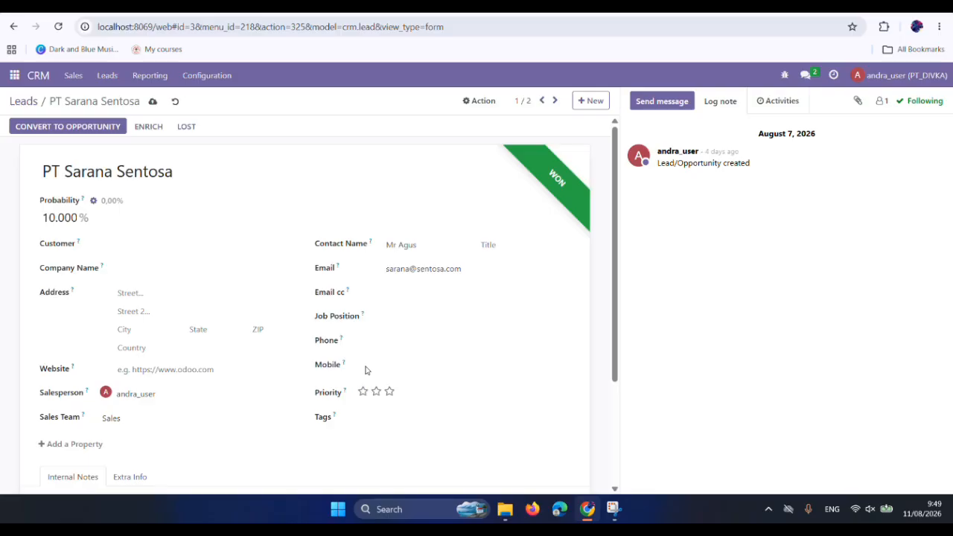
# Enter the lead's mobile number.
pyautogui.click(425, 360)
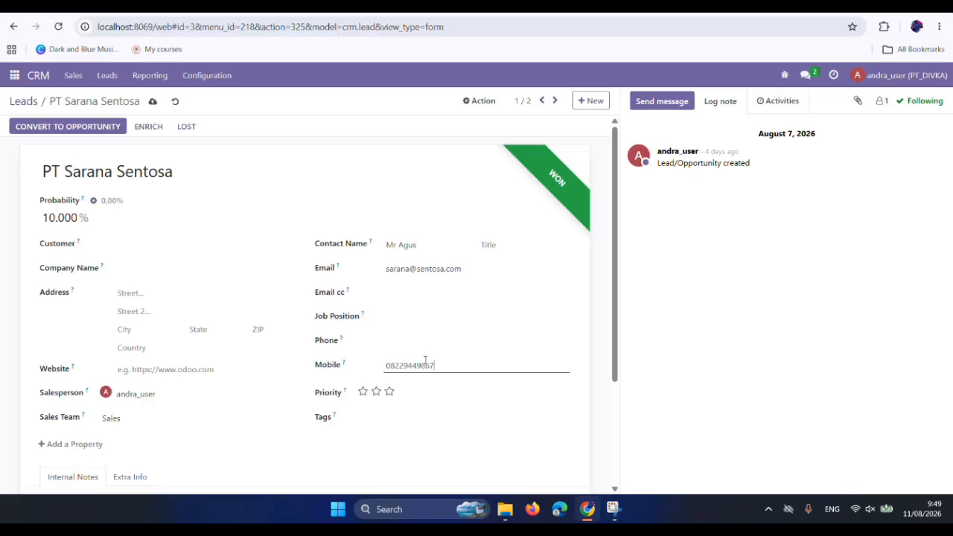
# Enter the street name in the first street line of the lead's address.
pyautogui.click(140, 292)
pyautogui.write('Jl')
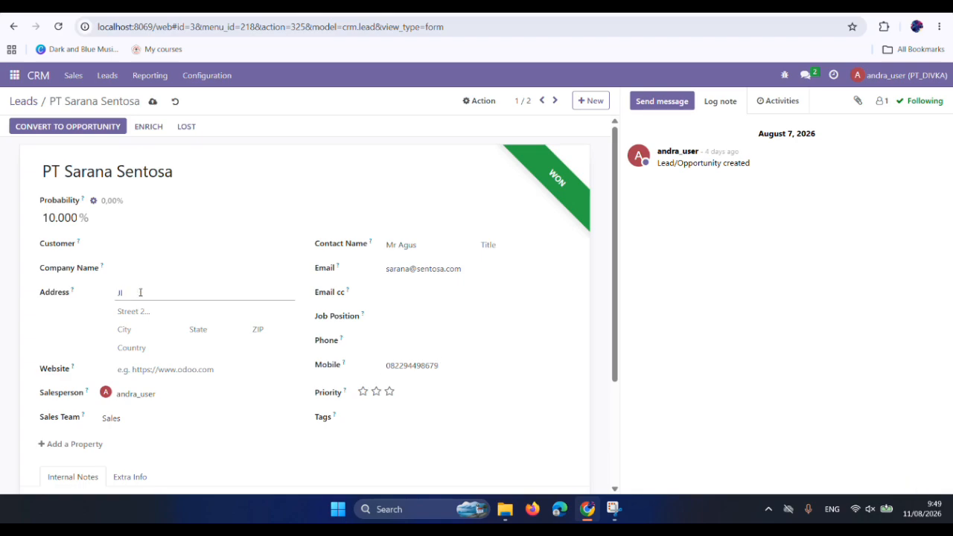
pyautogui.write(' Pagar AlM')
pyautogui.press('BackSpace')
pyautogui.write('am')
pyautogui.click(140, 312)
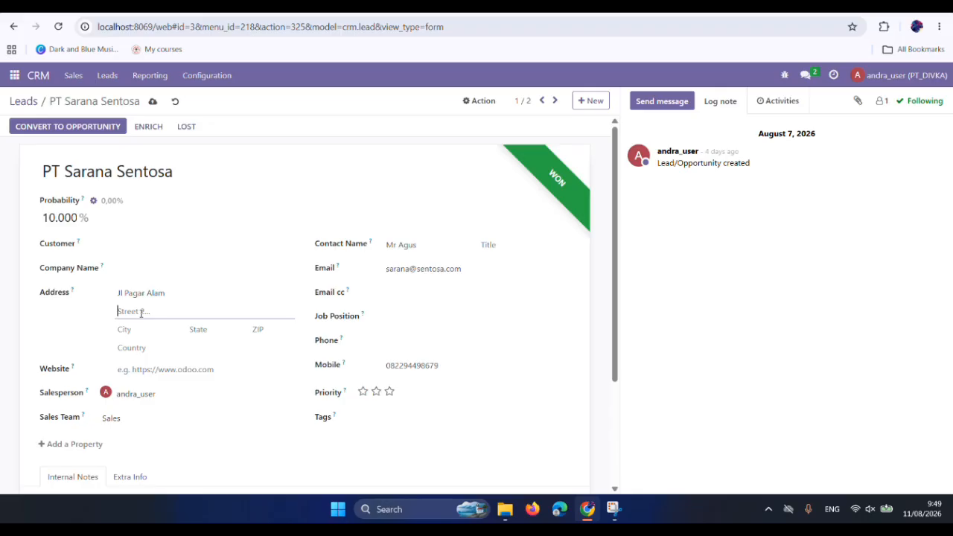
# Move the street name to the second street line of the address and enter the neighbourhood name in the first.
pyautogui.moveTo(200, 287); pyautogui.dragTo(91, 292)
pyautogui.hotkey('ctrl', 'c')
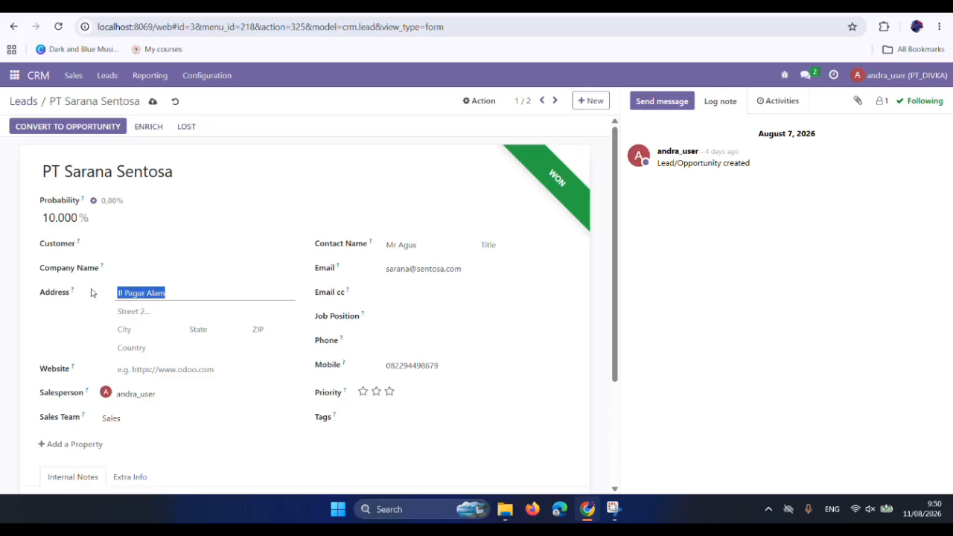
pyautogui.press('BackSpace')
pyautogui.click(151, 313)
pyautogui.hotkey('ctrl', 'v')
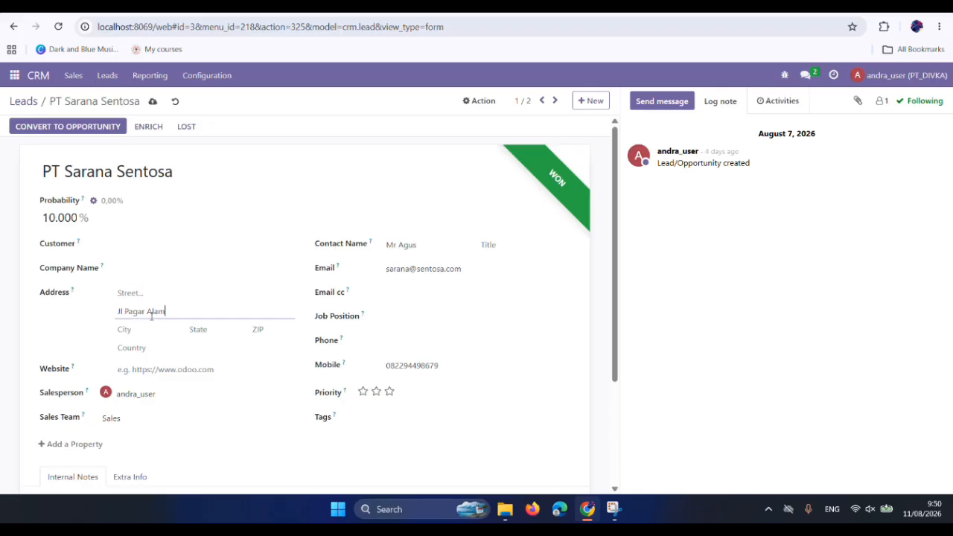
pyautogui.click(119, 293)
pyautogui.write('Labu')
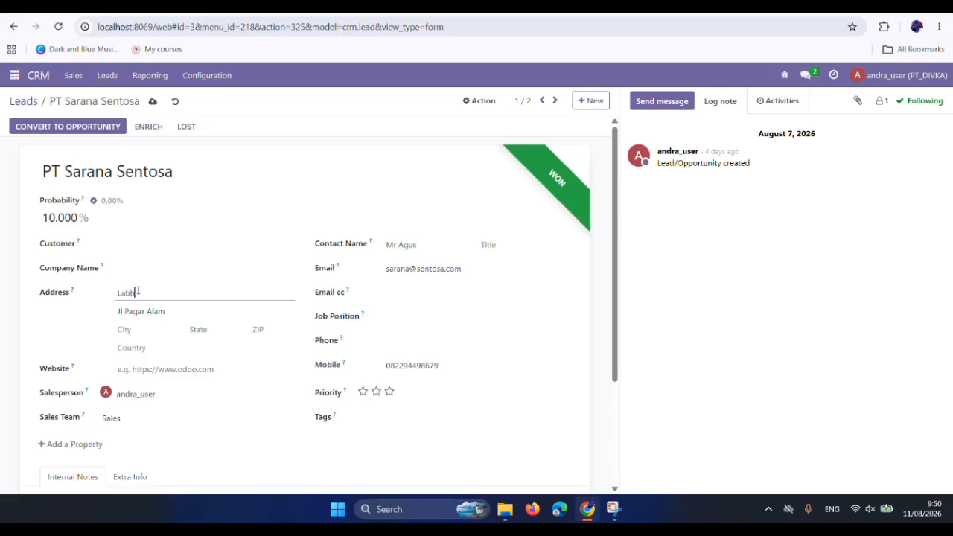
pyautogui.write('han ratu')
# Fill in Lampung as the address's city and choose Indonesia as the country.
pyautogui.click(218, 329)
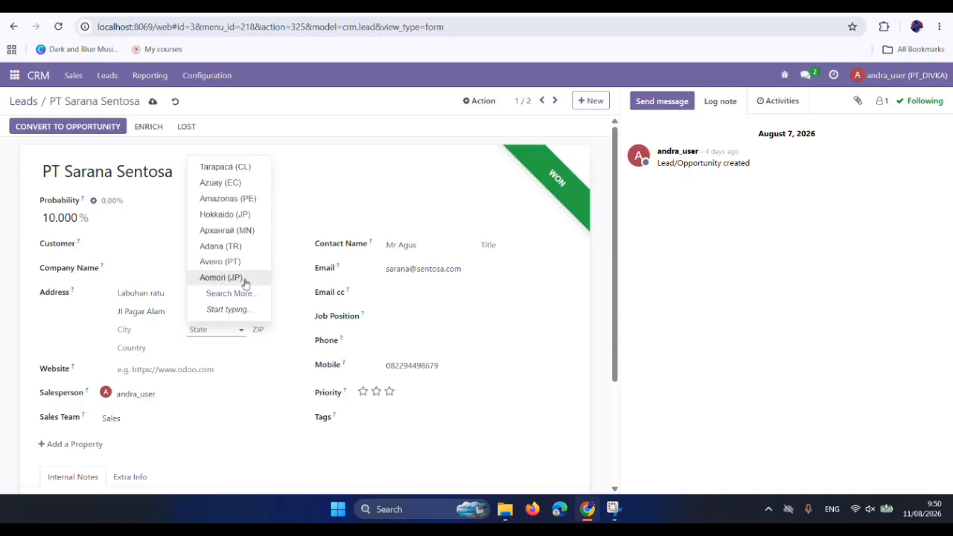
pyautogui.click(282, 329)
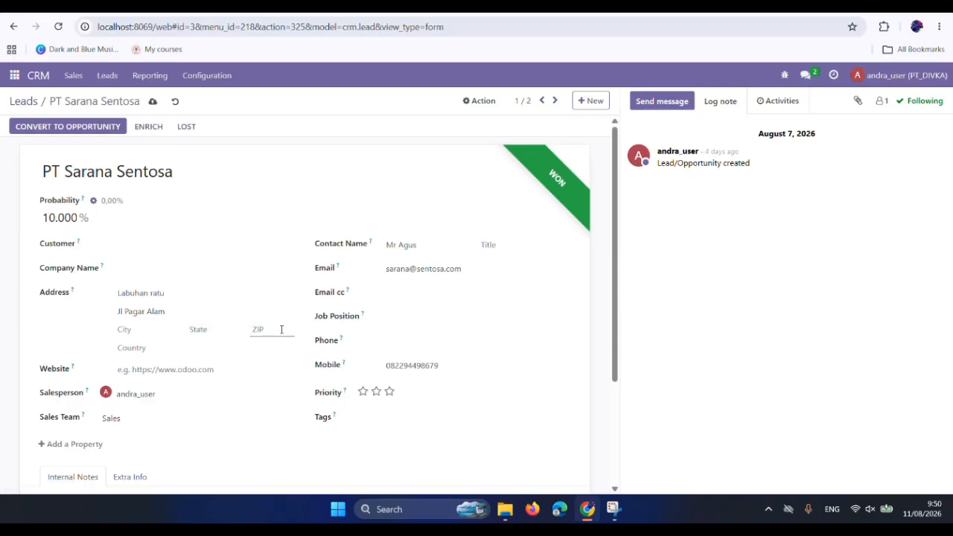
pyautogui.click(148, 330)
pyautogui.write('Lampung')
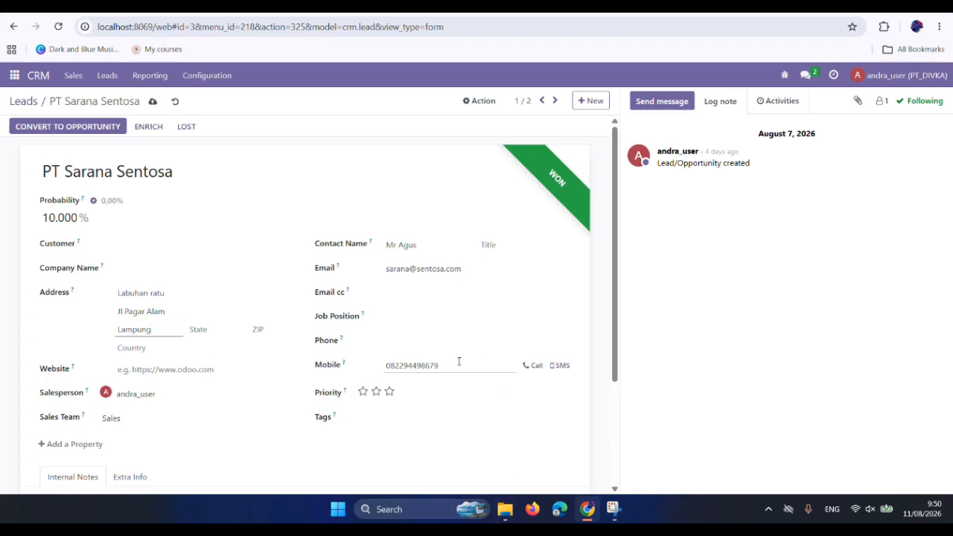
pyautogui.click(158, 346)
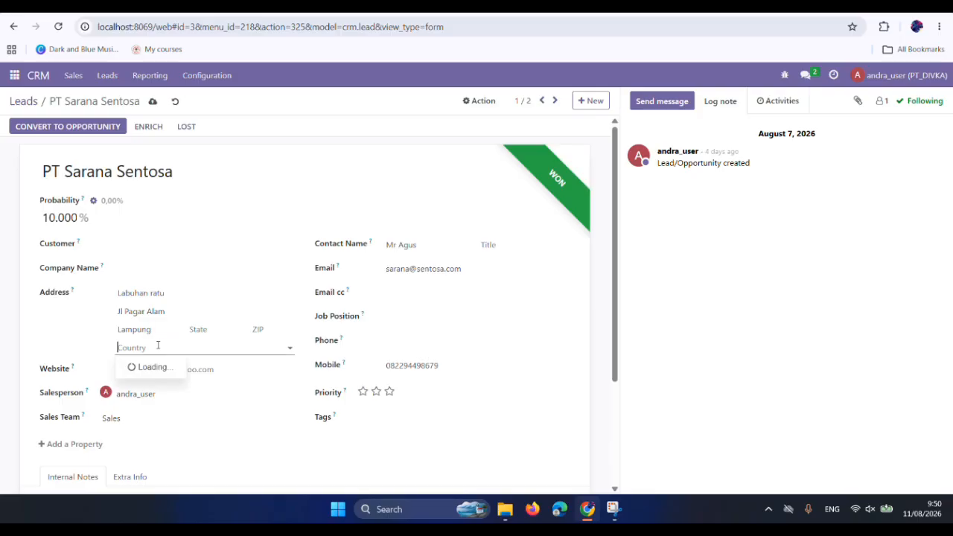
pyautogui.write('In')
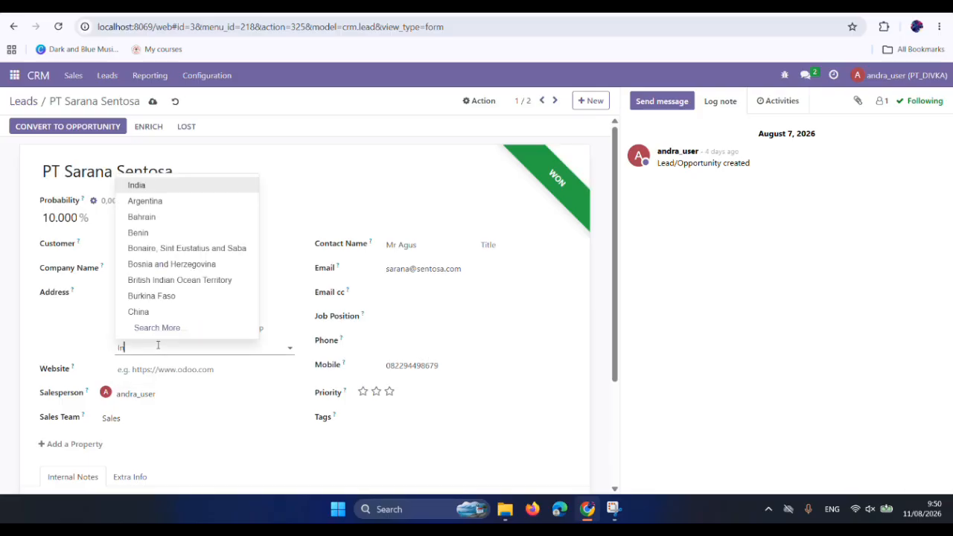
pyautogui.write('do')
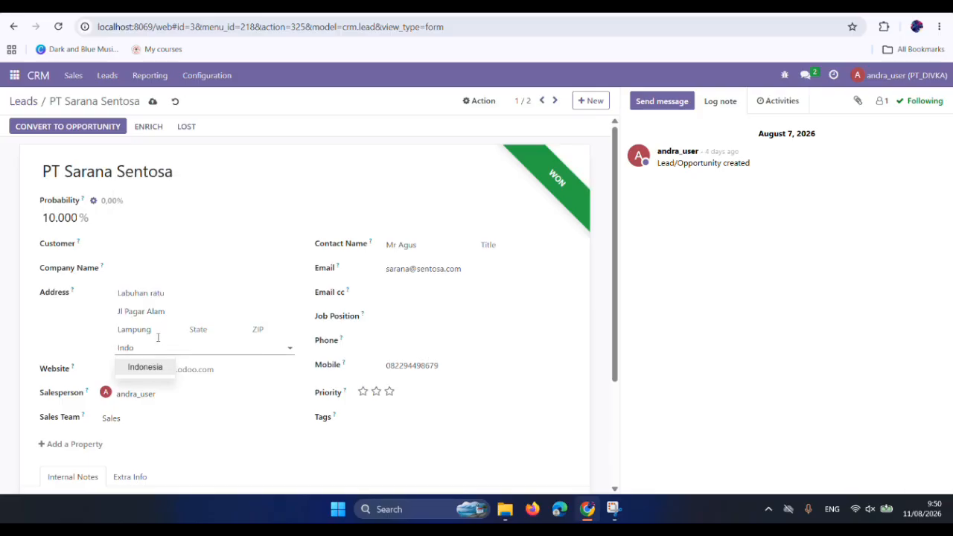
pyautogui.click(151, 372)
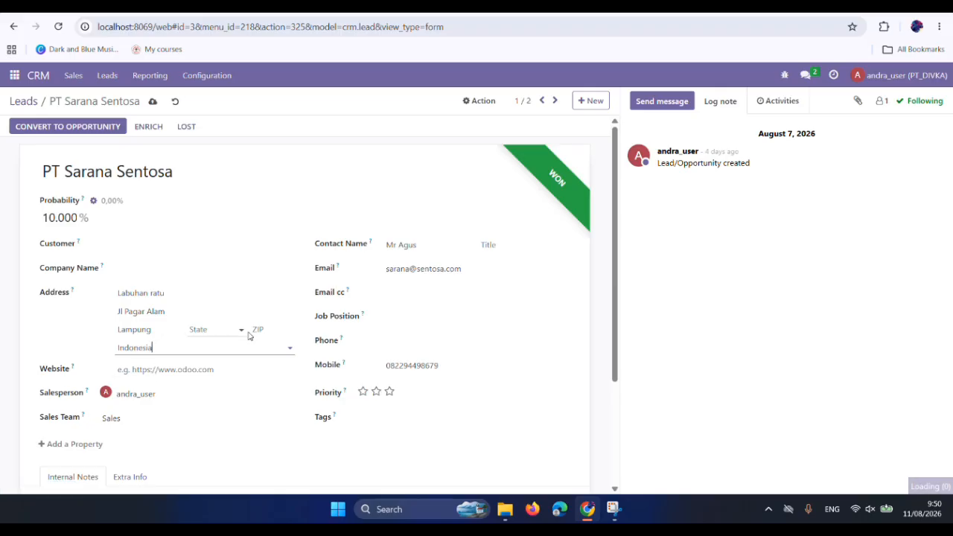
# Search Google in a new browser tab for "kode pos kedaton bandar lampung" and copy the district's postal code.
pyautogui.hotkey('ctrl', 't')
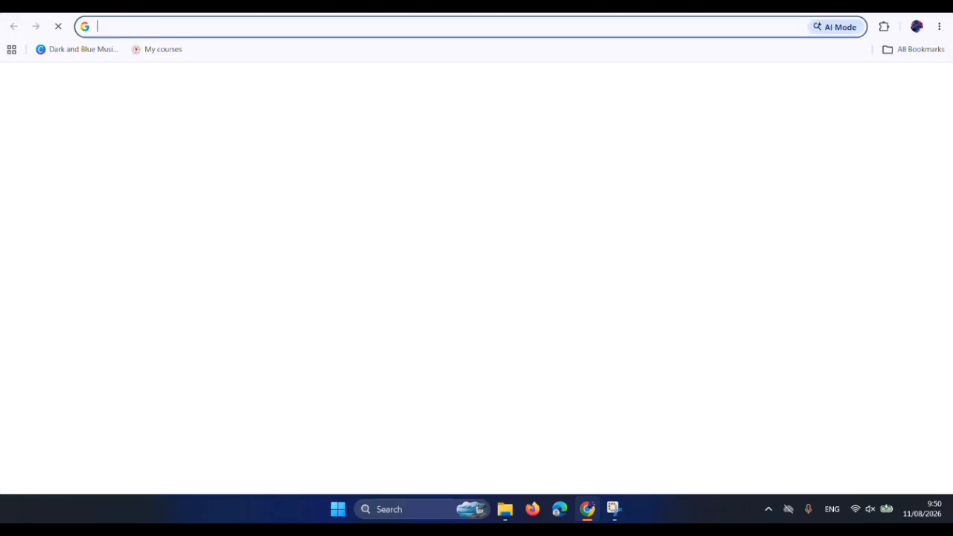
pyautogui.write('kode pos ')
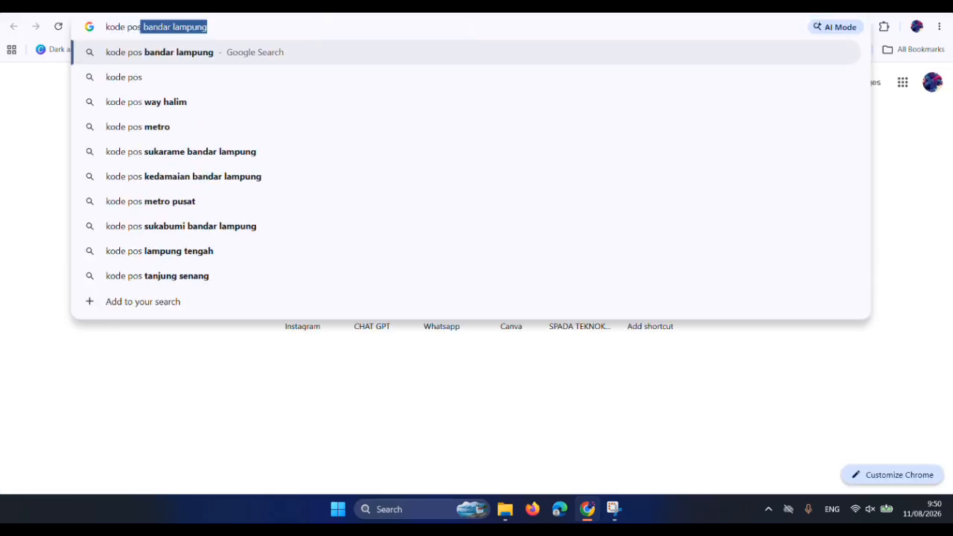
pyautogui.write('kedaron')
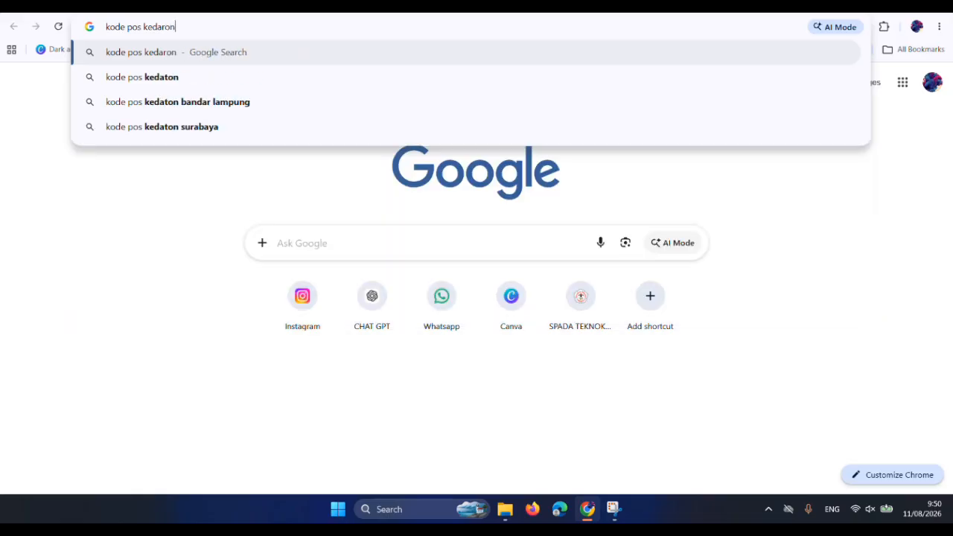
pyautogui.press('Down')
pyautogui.press('Down')
pyautogui.press('Return')
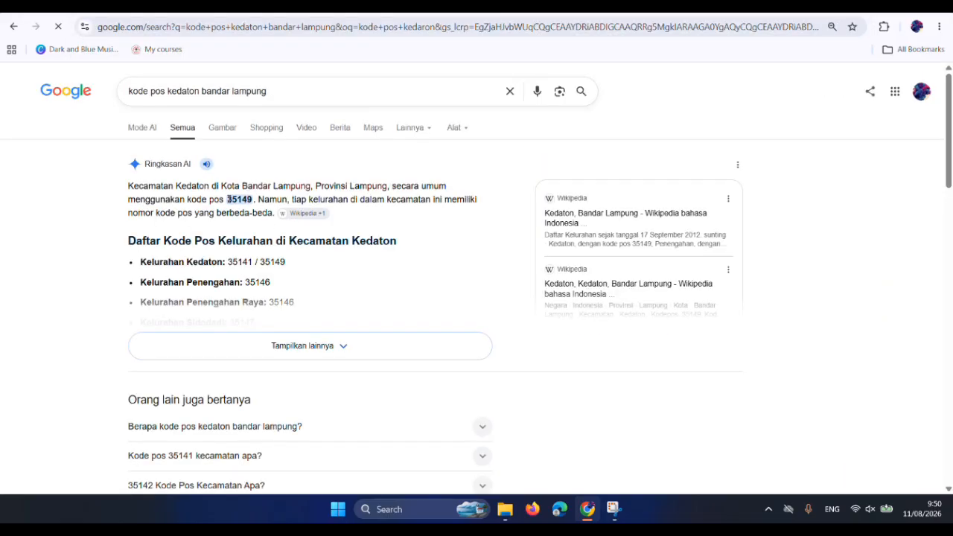
pyautogui.moveTo(227, 200); pyautogui.dragTo(255, 201)
pyautogui.hotkey('ctrl', 'c')
# Return to the Odoo lead, paste the copied postal code as the ZIP and set the state to Lampung (ID).
pyautogui.click(246, 6)
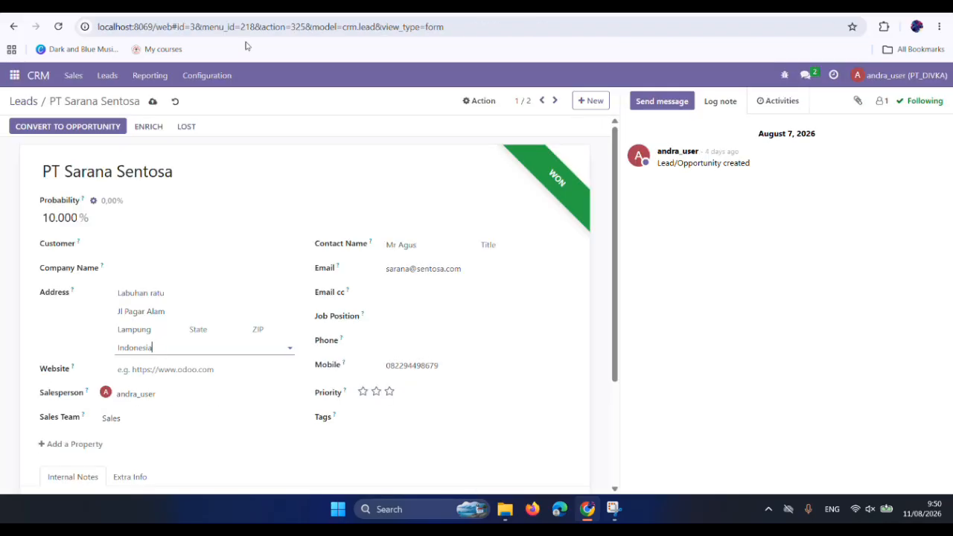
pyautogui.click(261, 329)
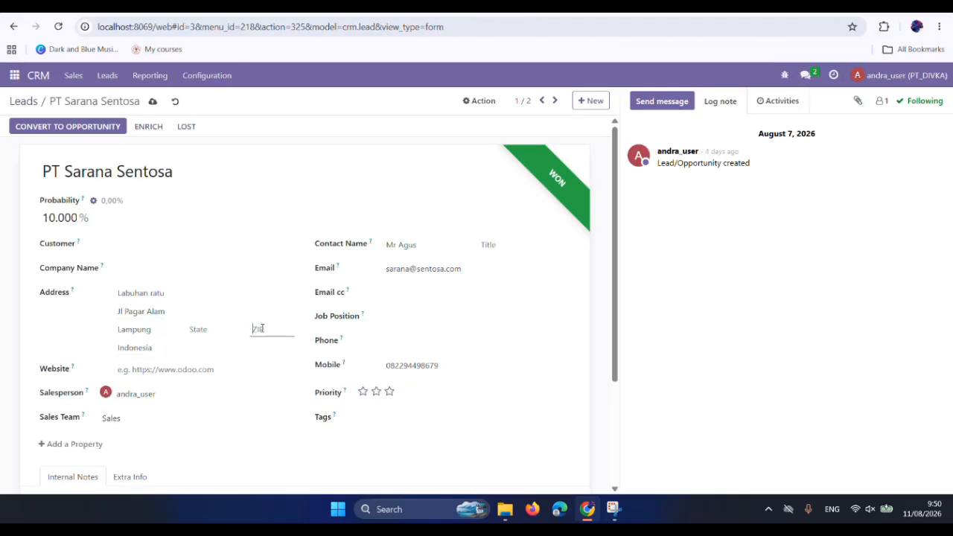
pyautogui.hotkey('ctrl', 'v')
pyautogui.click(218, 329)
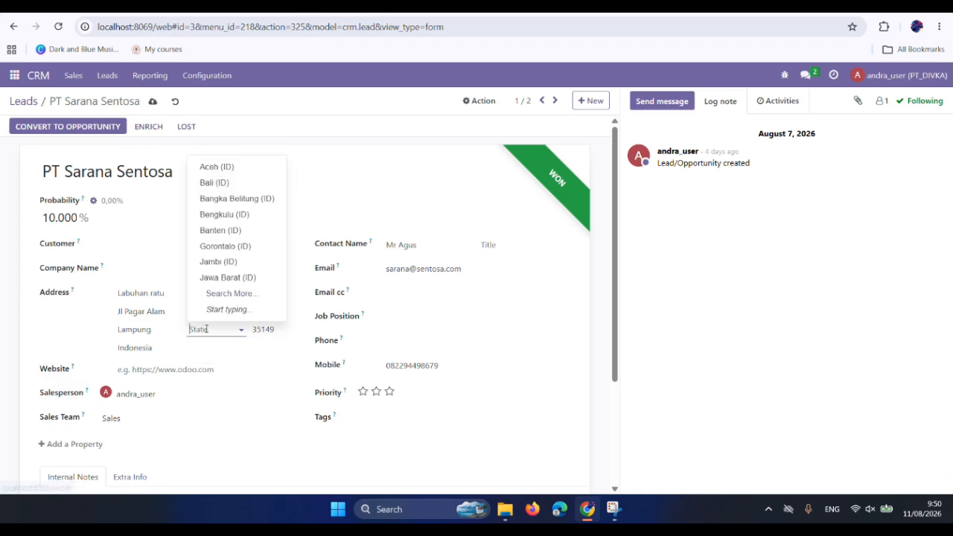
pyautogui.write('lampung')
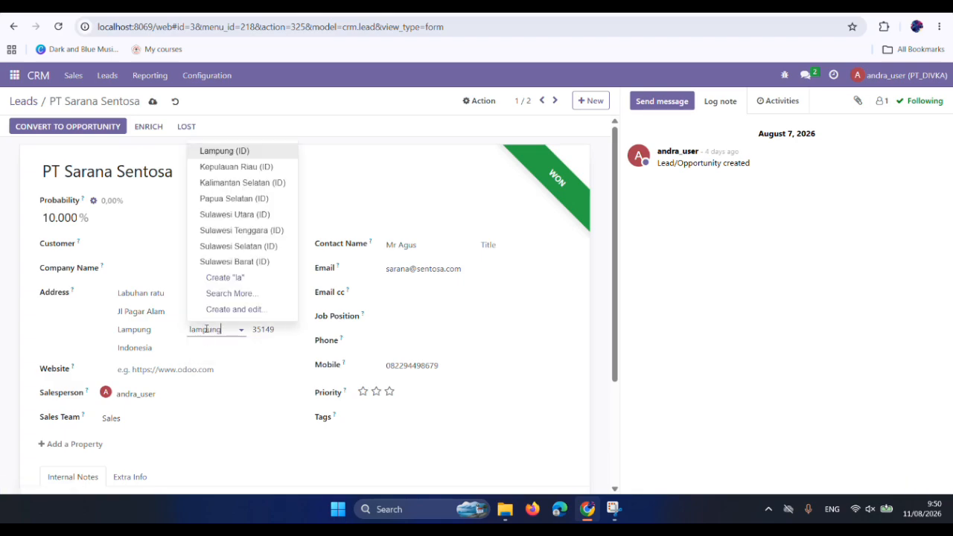
pyautogui.click(221, 347)
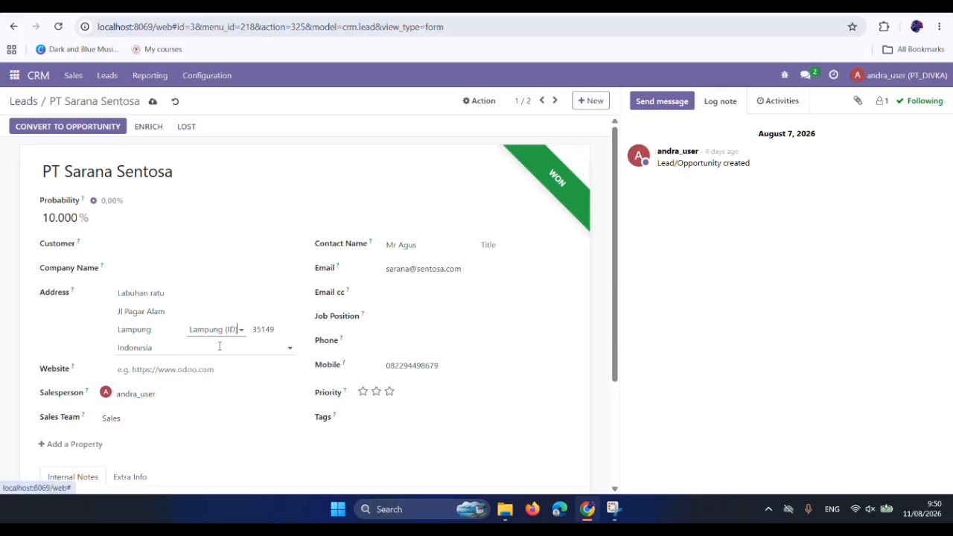
# Replace the city in the lead's address with Kedaton.
pyautogui.click(171, 330)
pyautogui.press('BackSpace')
pyautogui.press('BackSpace')
pyautogui.press('BackSpace')
pyautogui.press('BackSpace')
pyautogui.press('BackSpace')
pyautogui.press('BackSpace')
pyautogui.press('BackSpace')
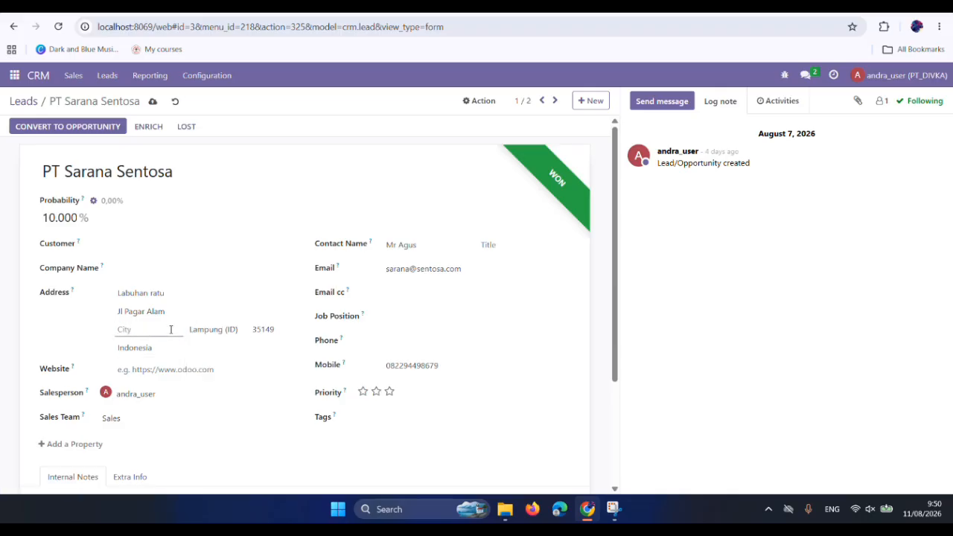
pyautogui.write('Kedaton')
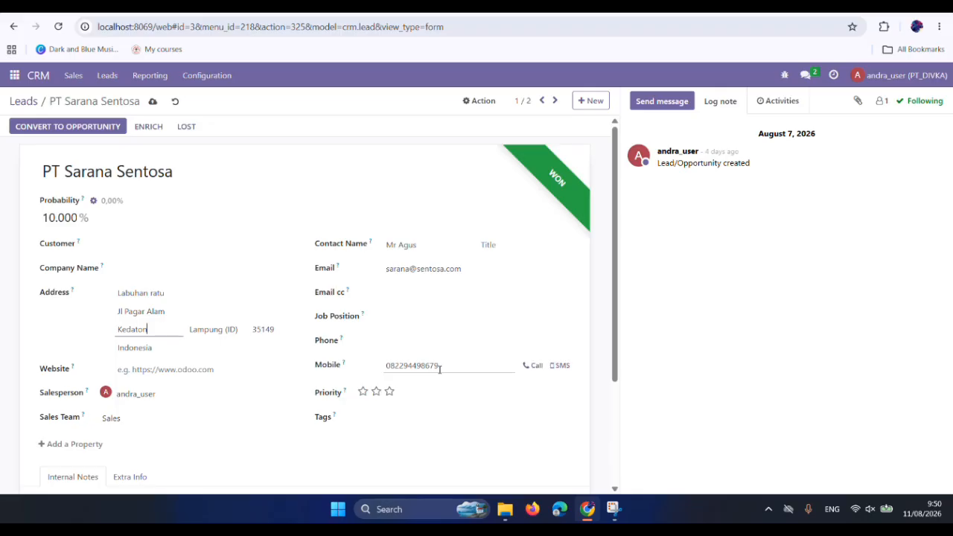
# Check the lead's internal notes and try to convert the lead to an opportunity.
pyautogui.scroll(-1, 396, 412)
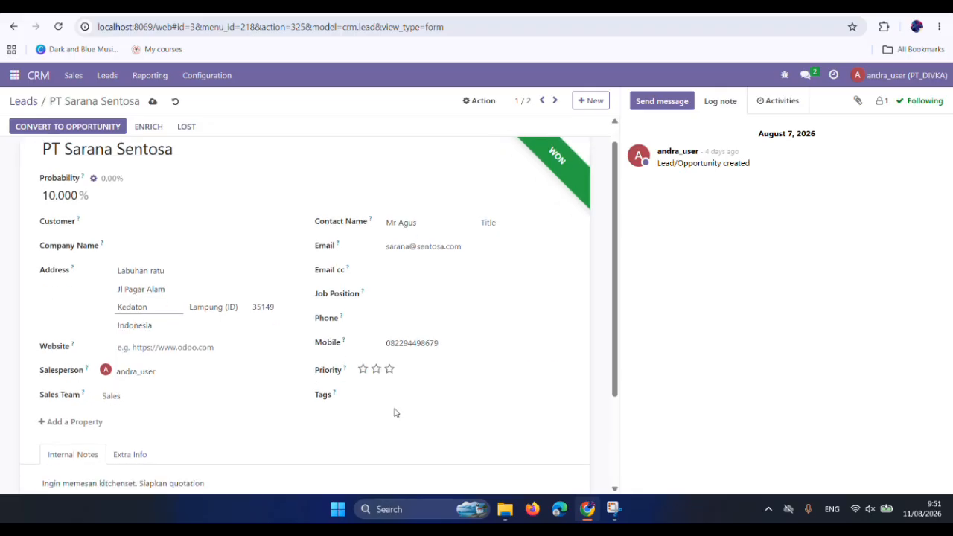
pyautogui.scroll(-1, 396, 412)
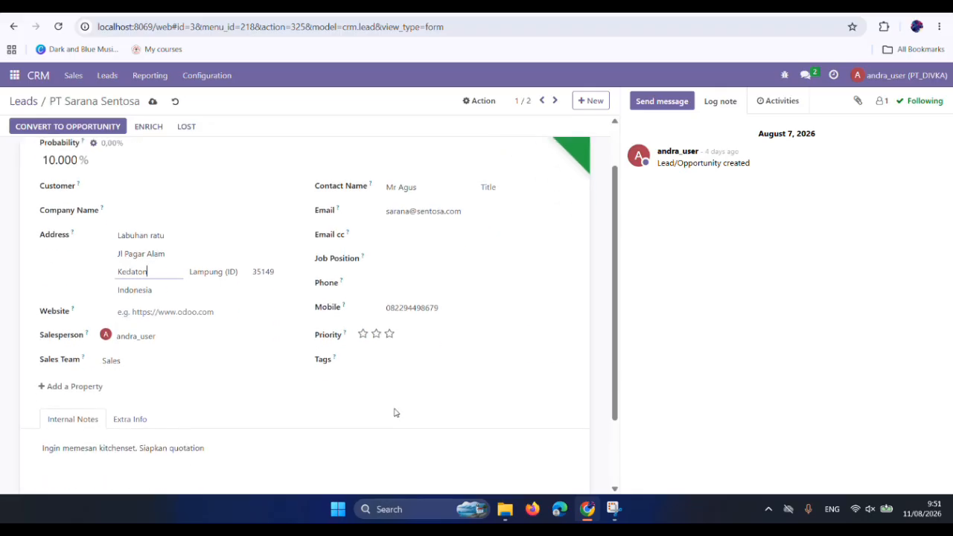
pyautogui.scroll(-3, 395, 413)
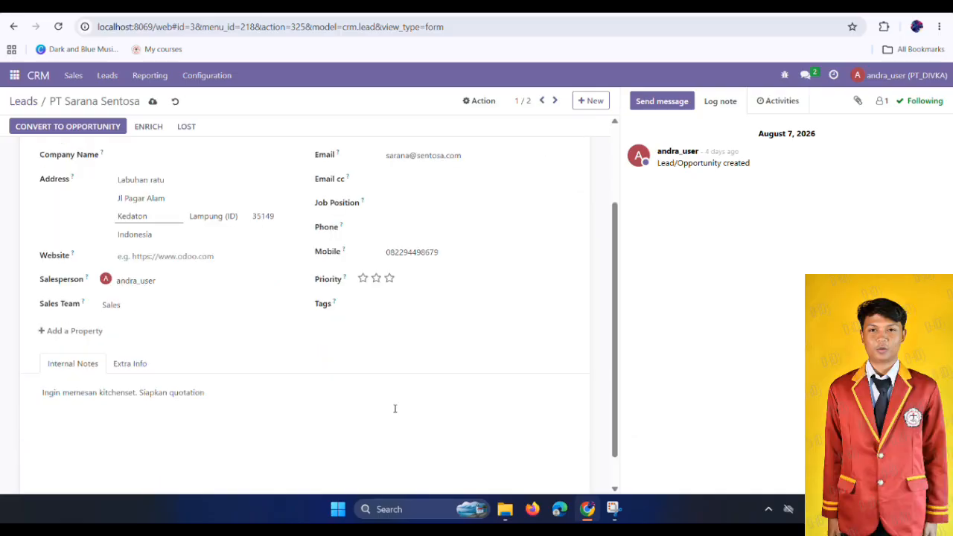
pyautogui.scroll(4, 393, 407)
pyautogui.click(73, 131)
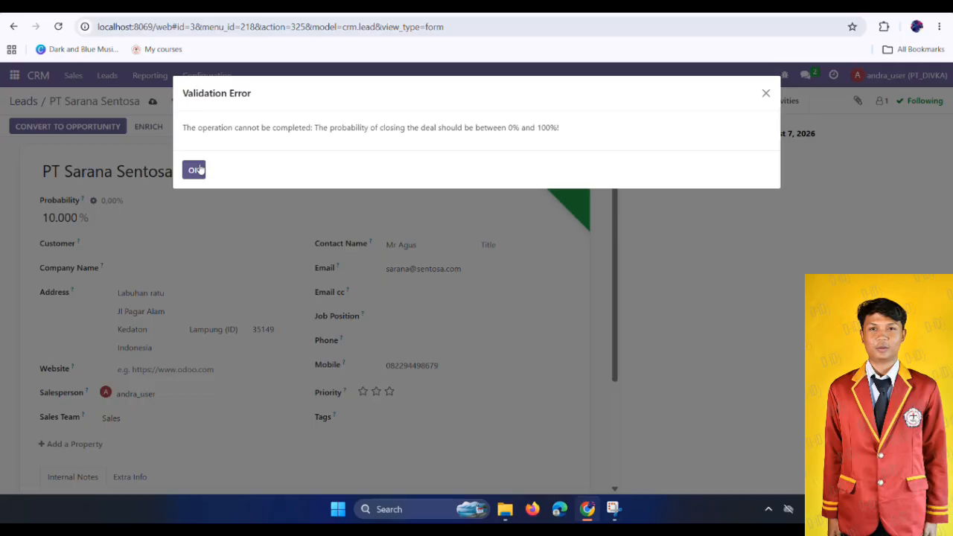
pyautogui.click(198, 169)
pyautogui.click(101, 125)
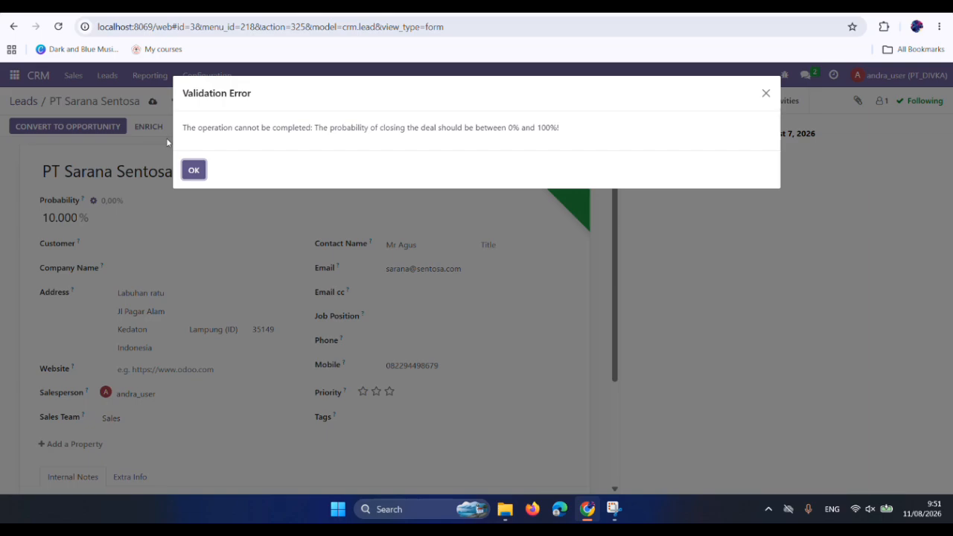
# Dismiss the validation error, set the lead's probability to 70,00% and convert it to an opportunity with a new customer.
pyautogui.click(193, 171)
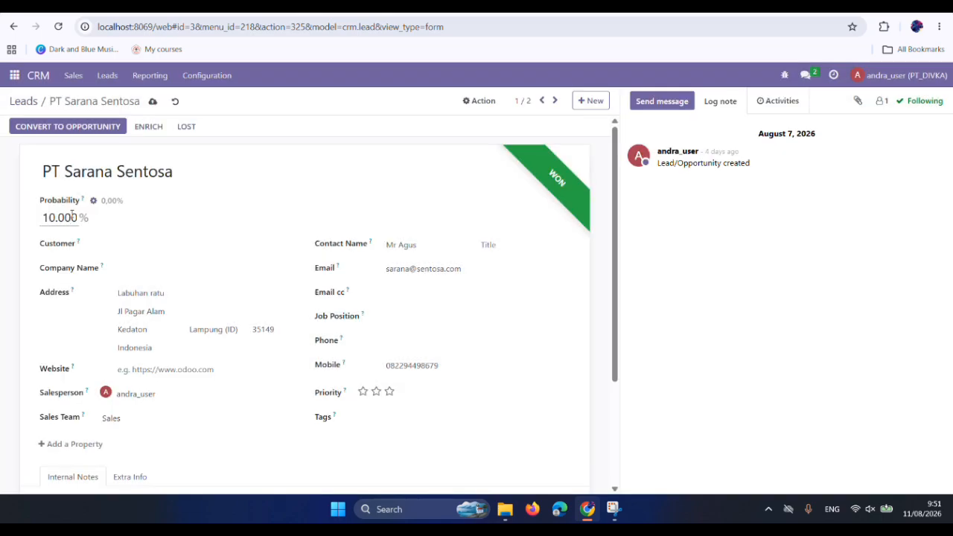
pyautogui.click(72, 216)
pyautogui.write('7000,')
pyautogui.click(58, 128)
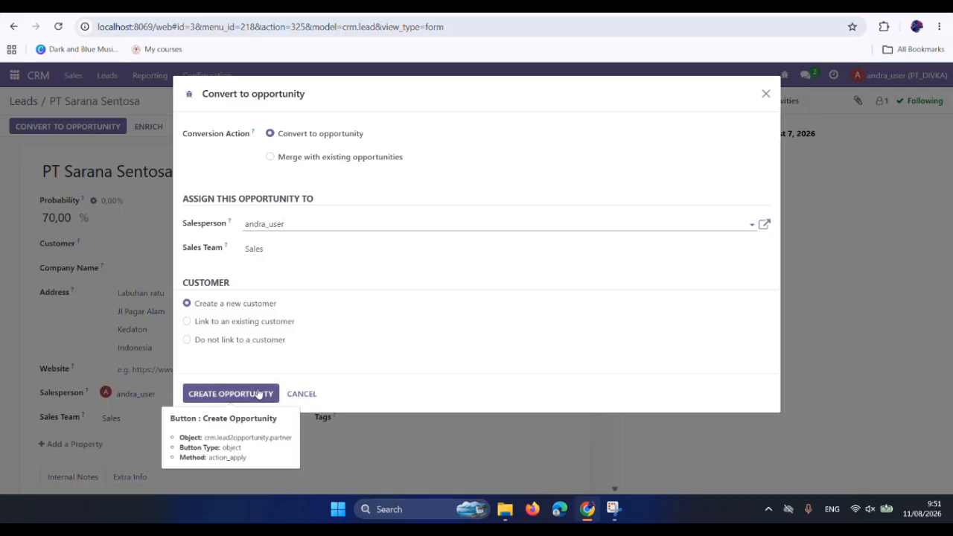
pyautogui.click(231, 393)
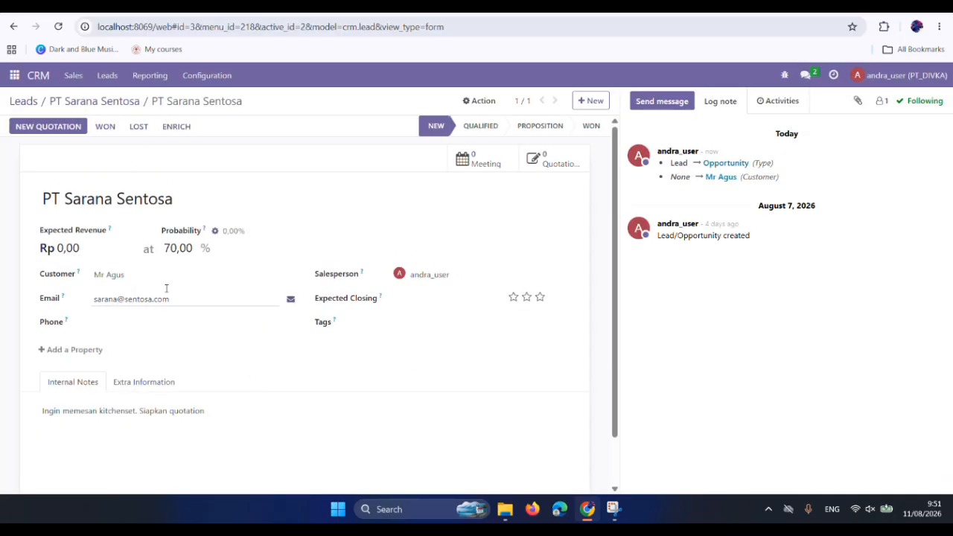
# Set the opportunity's expected revenue to Rp 8.000.000,00 and save the record.
pyautogui.click(64, 248)
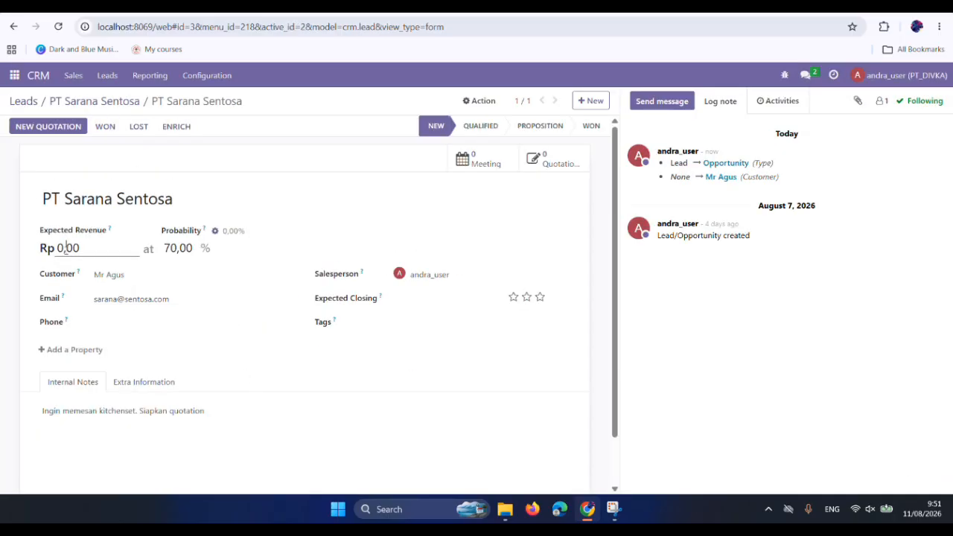
pyautogui.write('8000000')
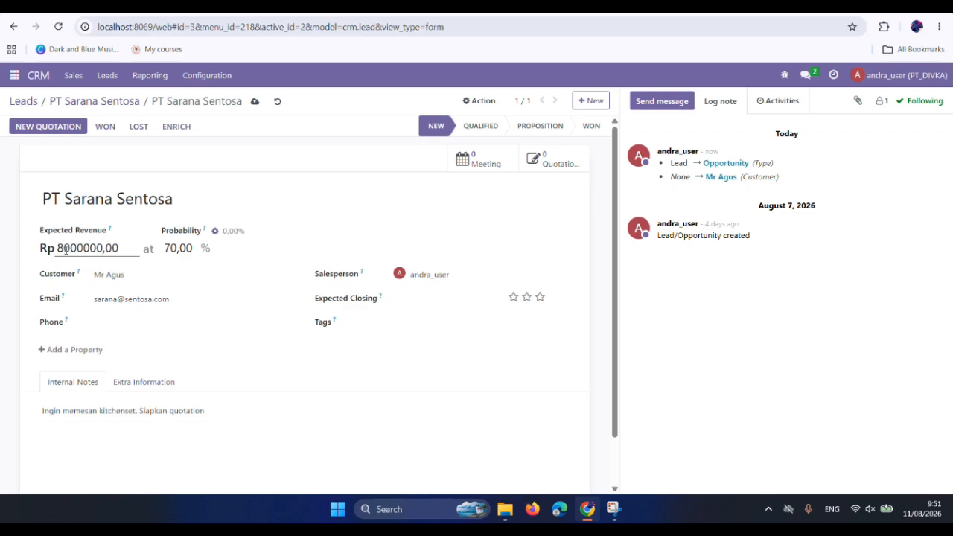
pyautogui.click(409, 428)
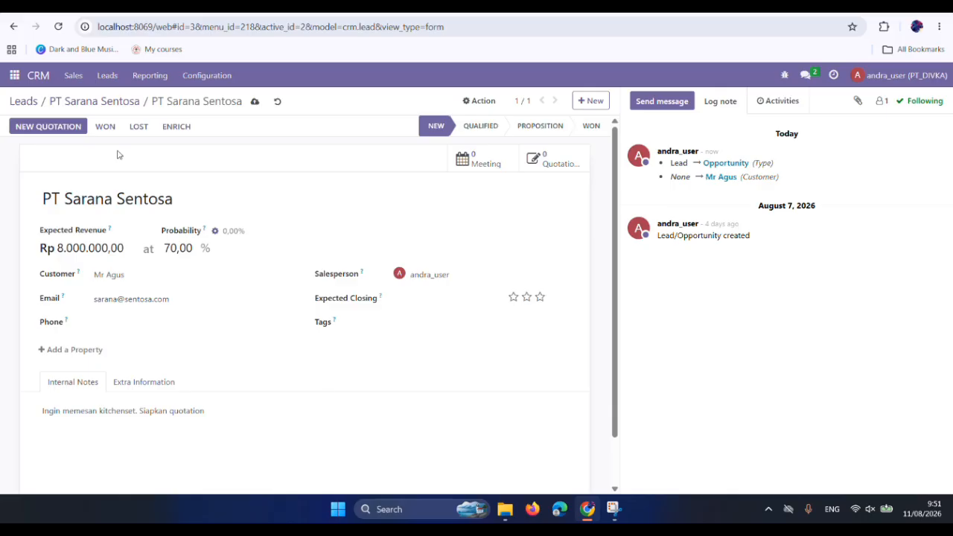
pyautogui.click(254, 102)
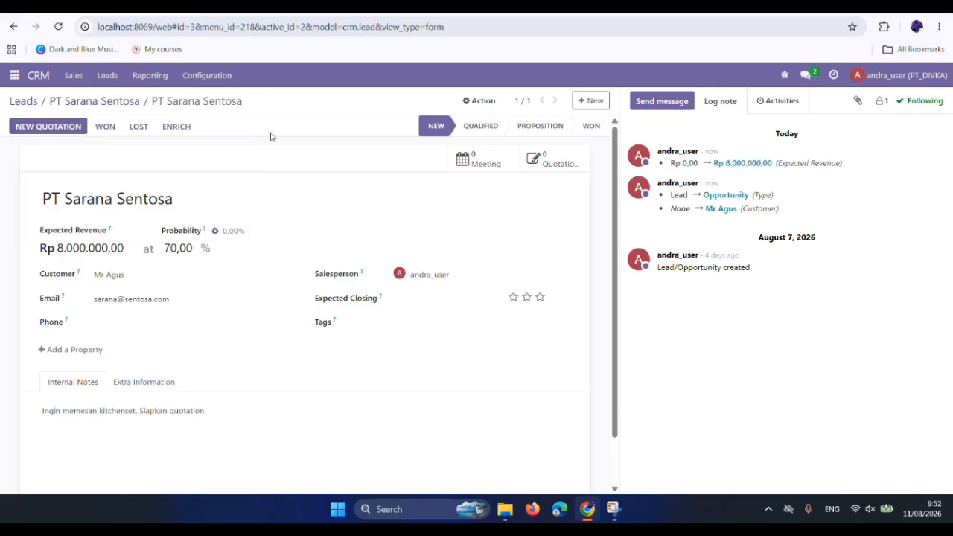
# Open a new quotation from the PT Sarana Sentosa opportunity and leave the form without adding products.
pyautogui.click(56, 127)
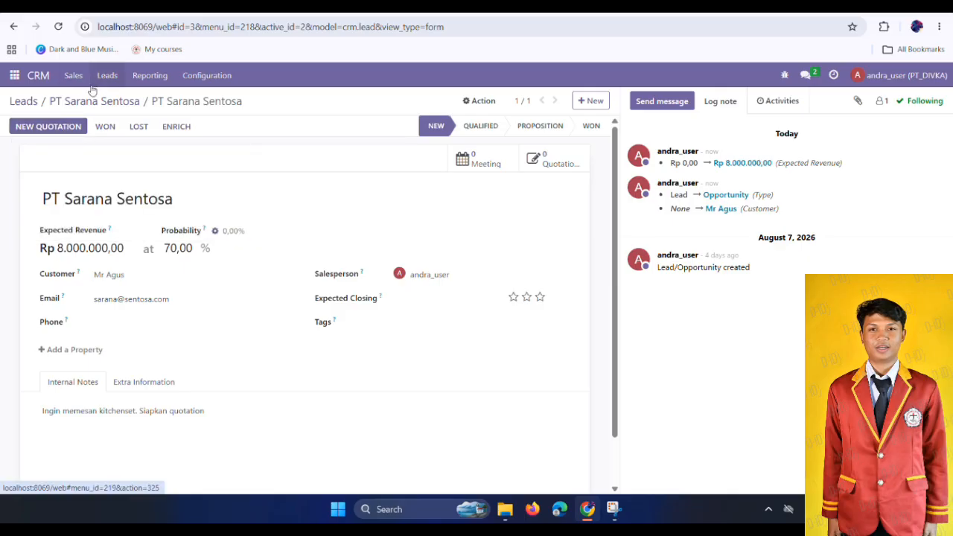
pyautogui.click(42, 127)
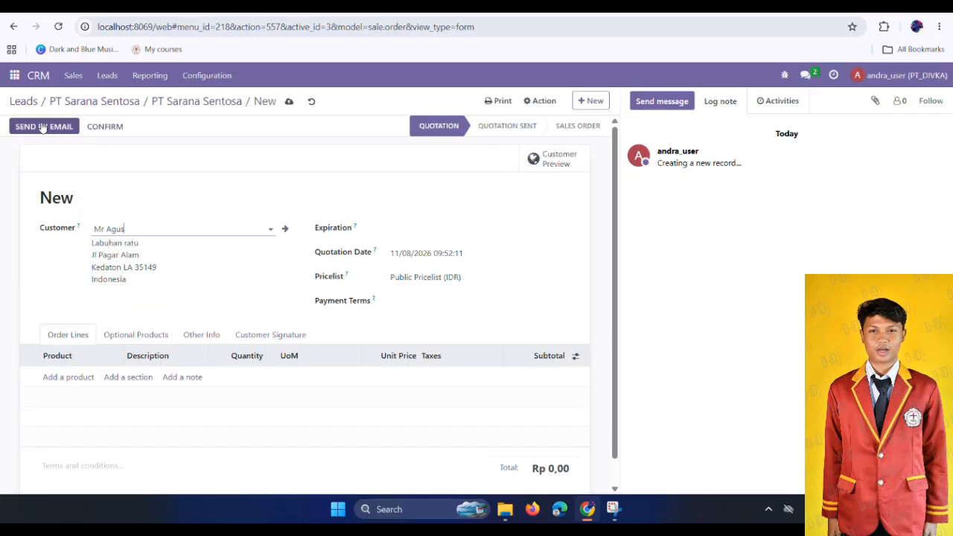
pyautogui.click(111, 76)
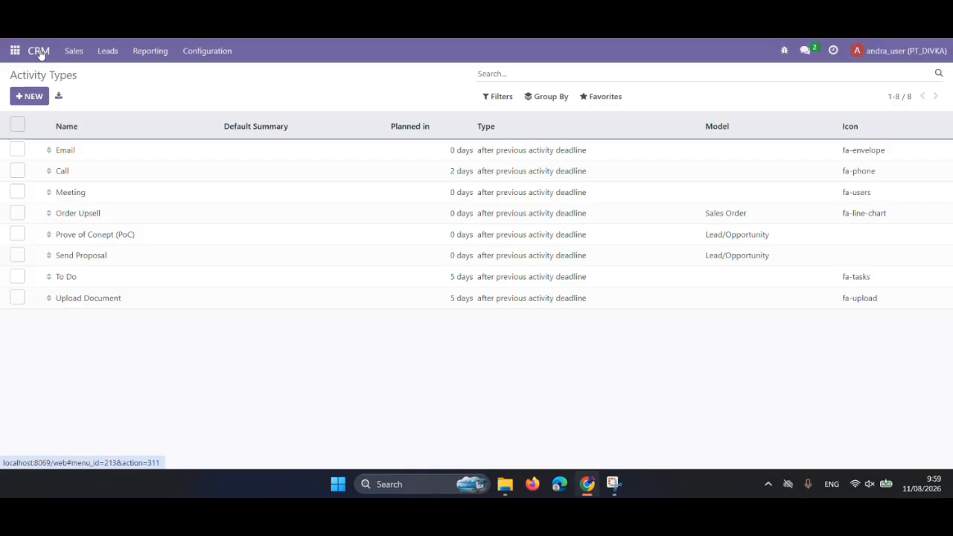
# Add a Negotiations stage to the CRM pipeline and place it between Proposition and Won.
pyautogui.click(38, 51)
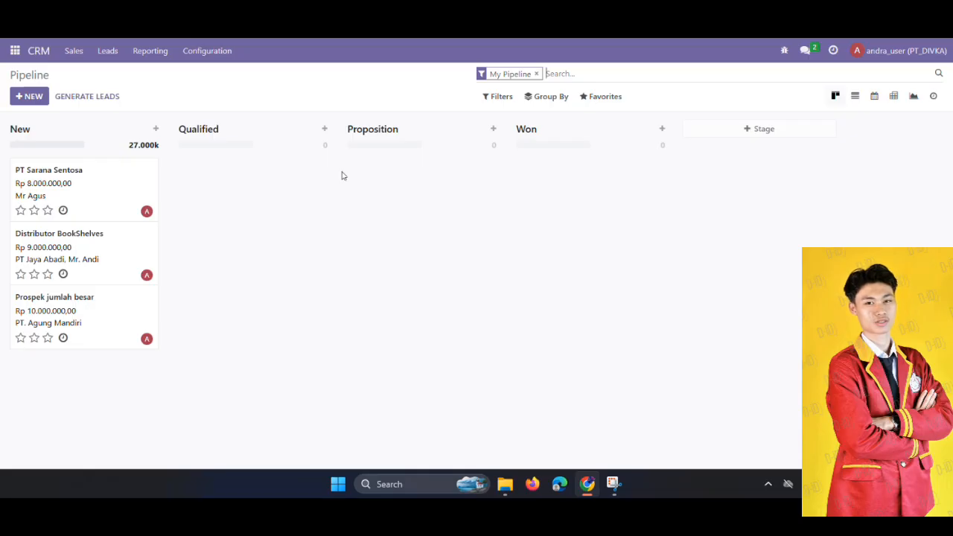
pyautogui.click(793, 124)
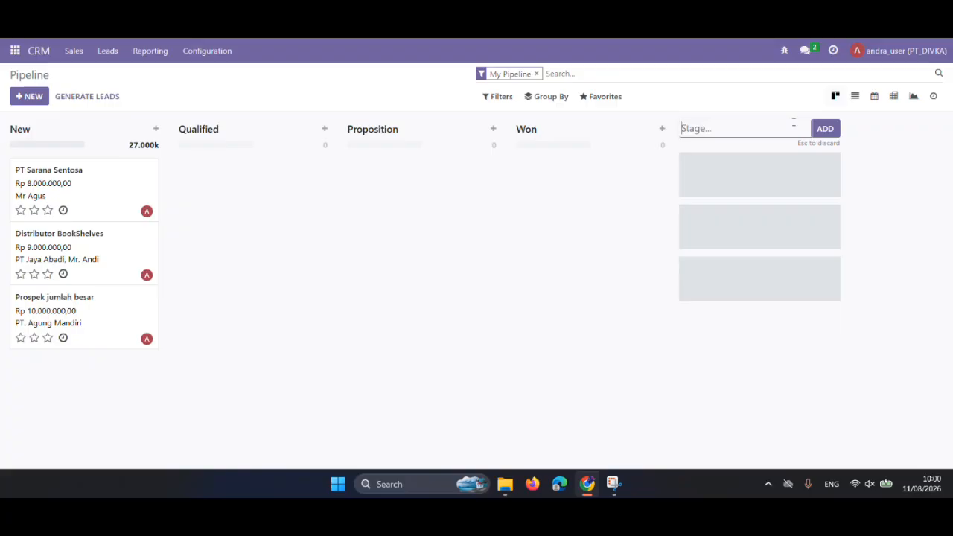
pyautogui.click(828, 134)
pyautogui.click(742, 127)
pyautogui.write('Negotiations')
pyautogui.click(833, 127)
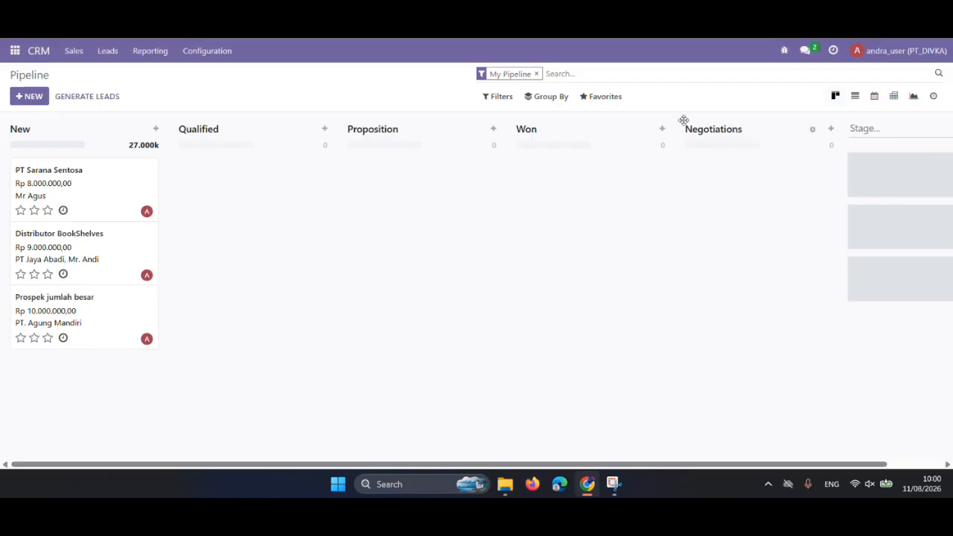
pyautogui.moveTo(683, 120); pyautogui.dragTo(516, 92)
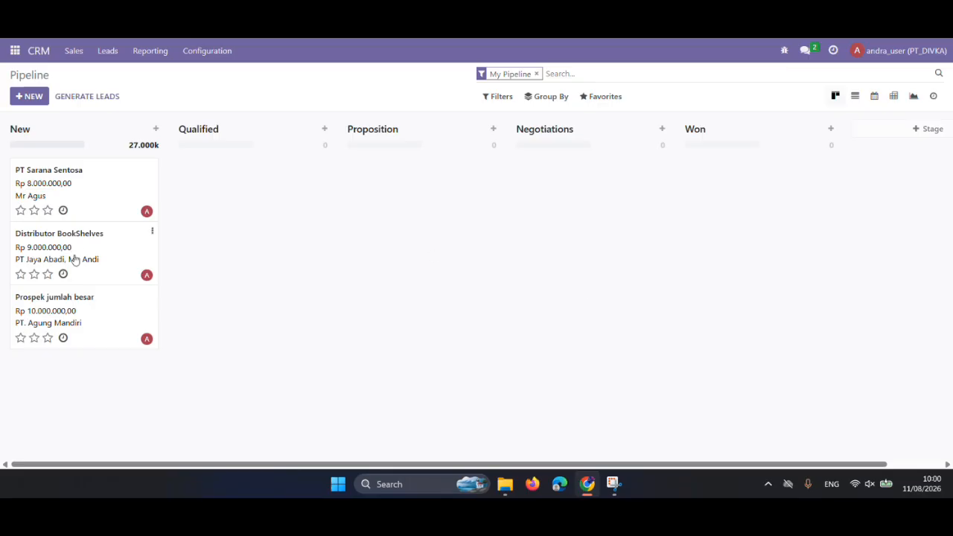
# Move the Prospek jumlah besar opportunity to the Negotiations stage and open its meetings calendar.
pyautogui.moveTo(60, 310); pyautogui.dragTo(555, 215)
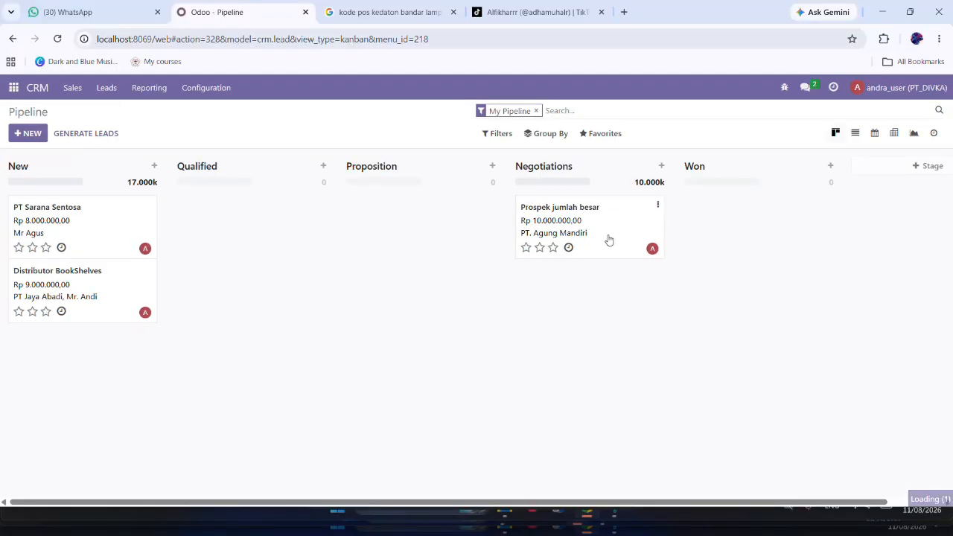
pyautogui.click(608, 239)
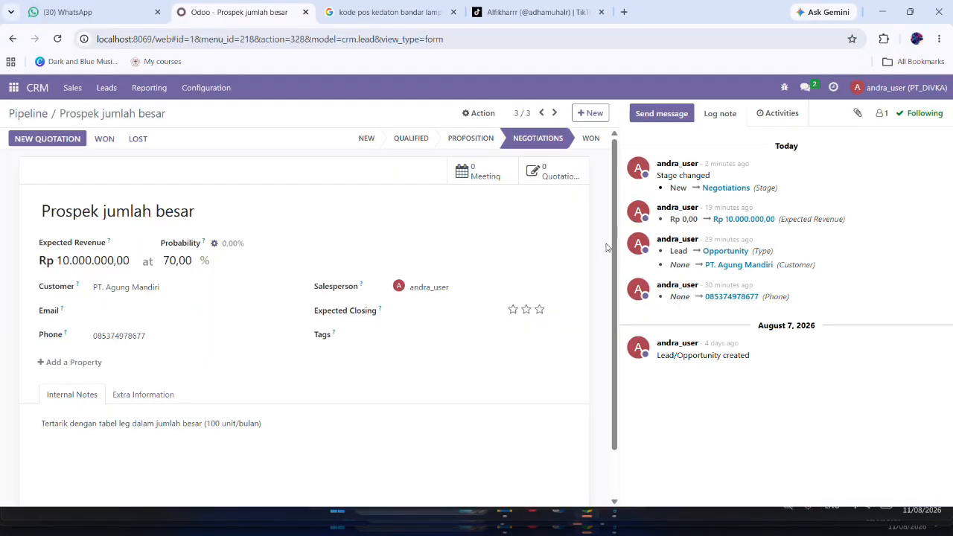
pyautogui.click(471, 175)
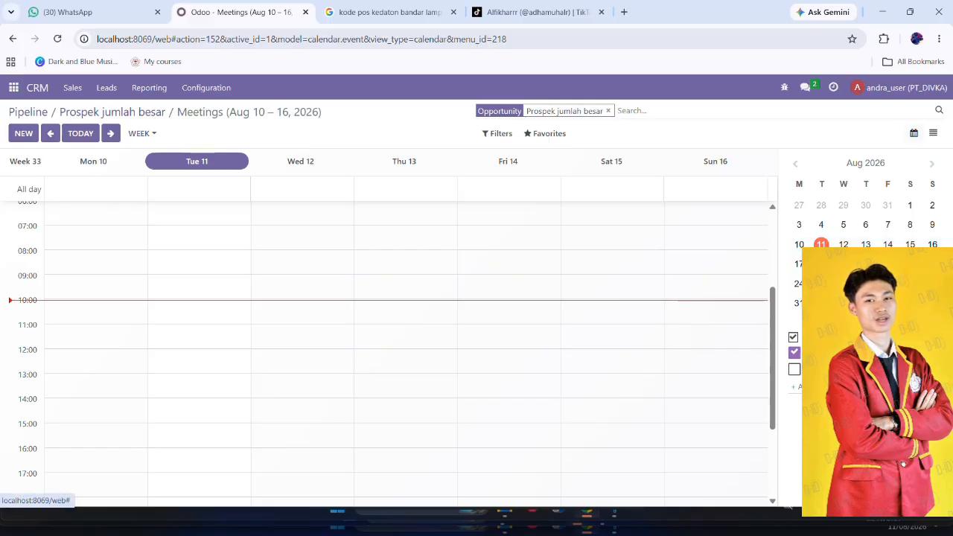
# Browse the August 2026 meetings calendar in week and month views to compare possible meeting dates.
pyautogui.click(844, 286)
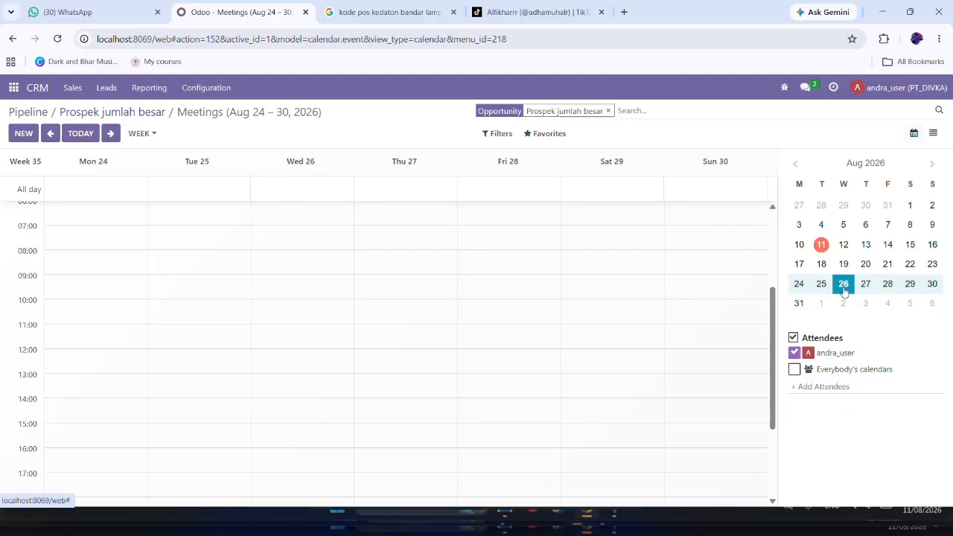
pyautogui.click(155, 137)
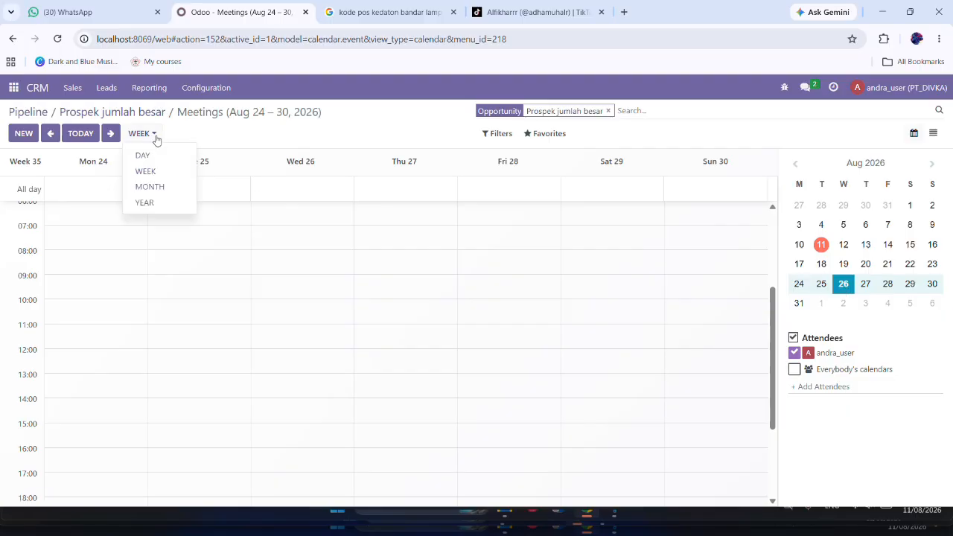
pyautogui.click(151, 187)
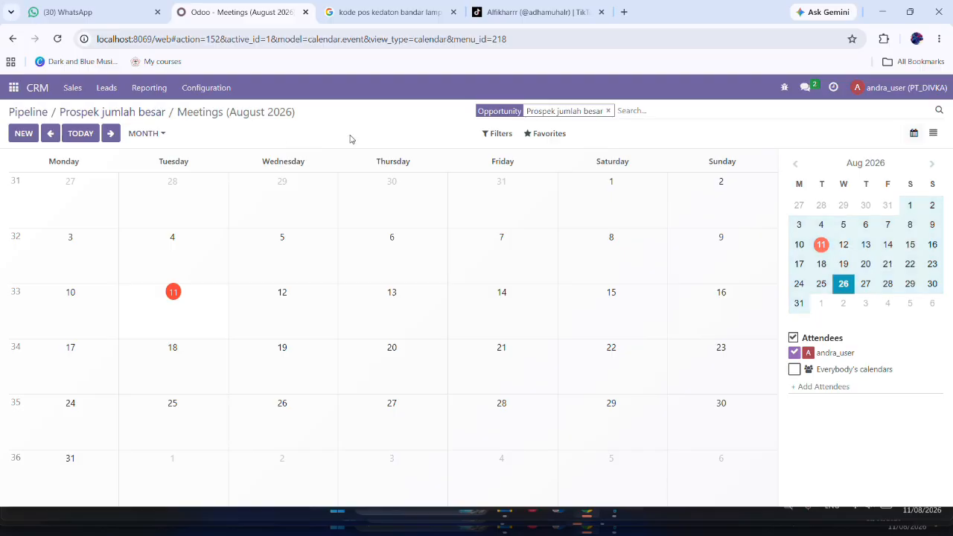
pyautogui.click(821, 246)
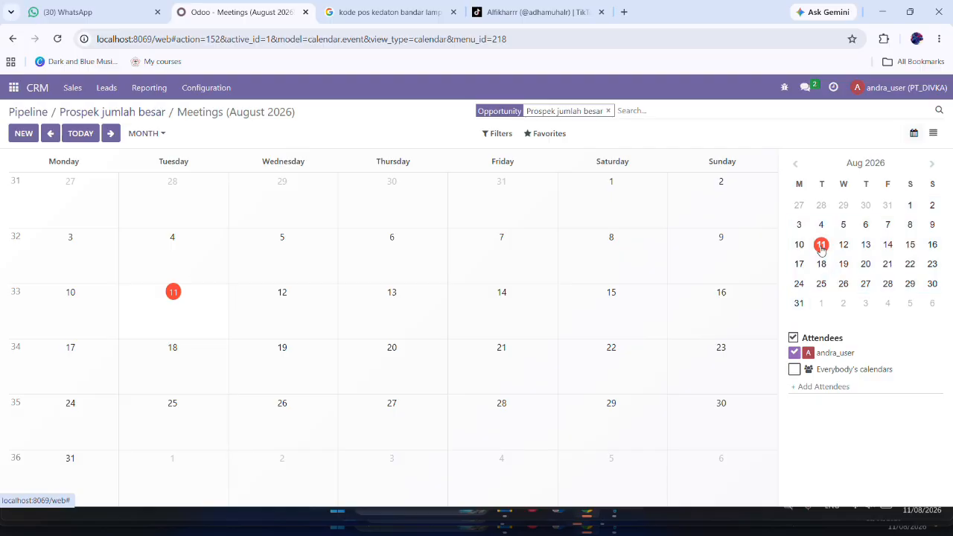
pyautogui.click(823, 285)
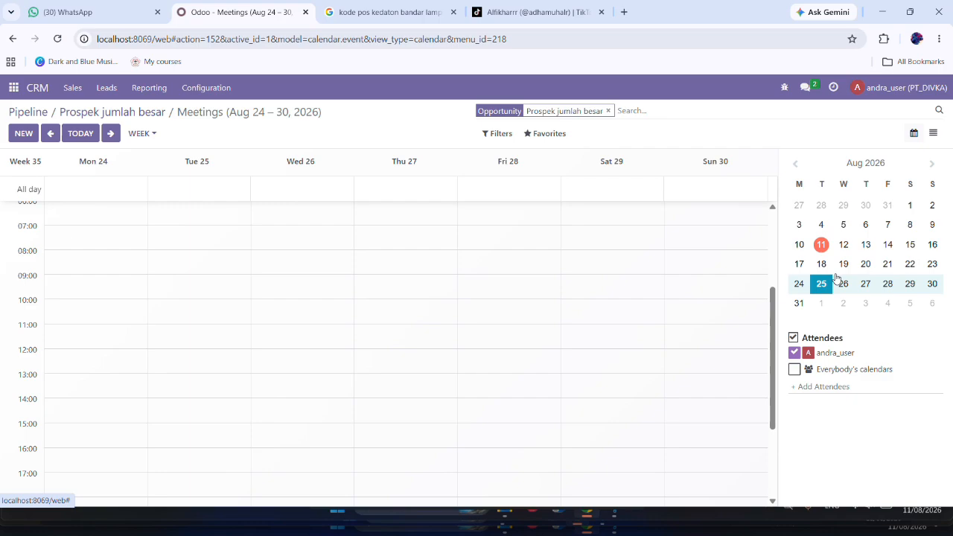
pyautogui.click(932, 166)
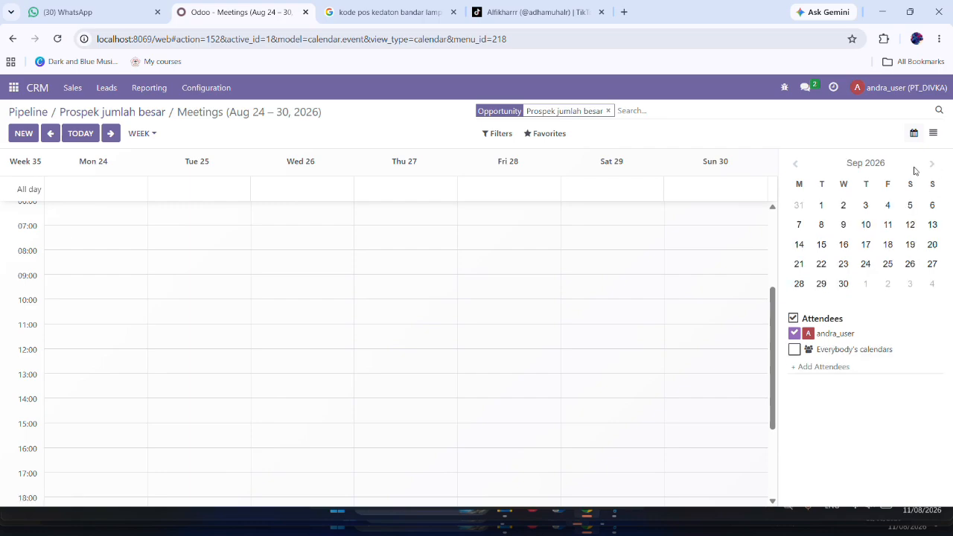
pyautogui.click(794, 165)
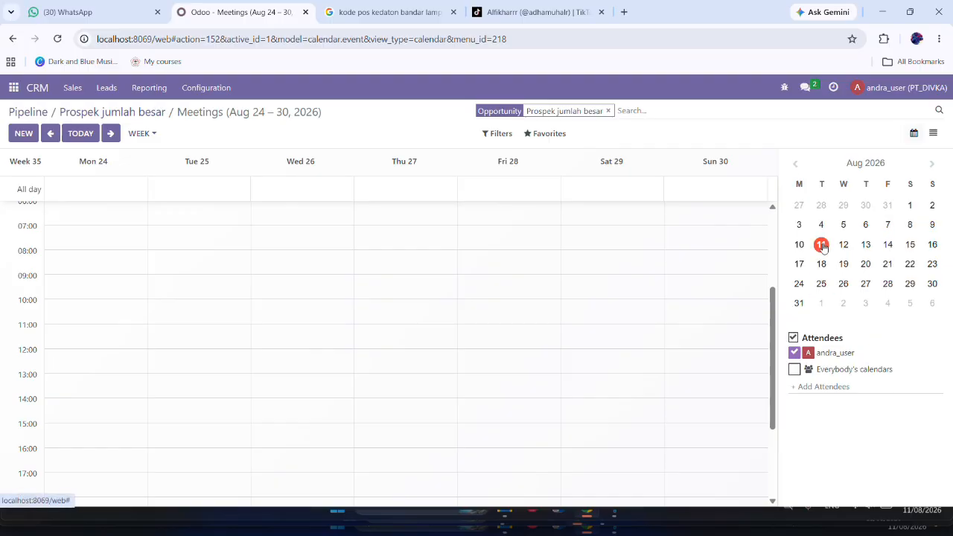
pyautogui.click(822, 246)
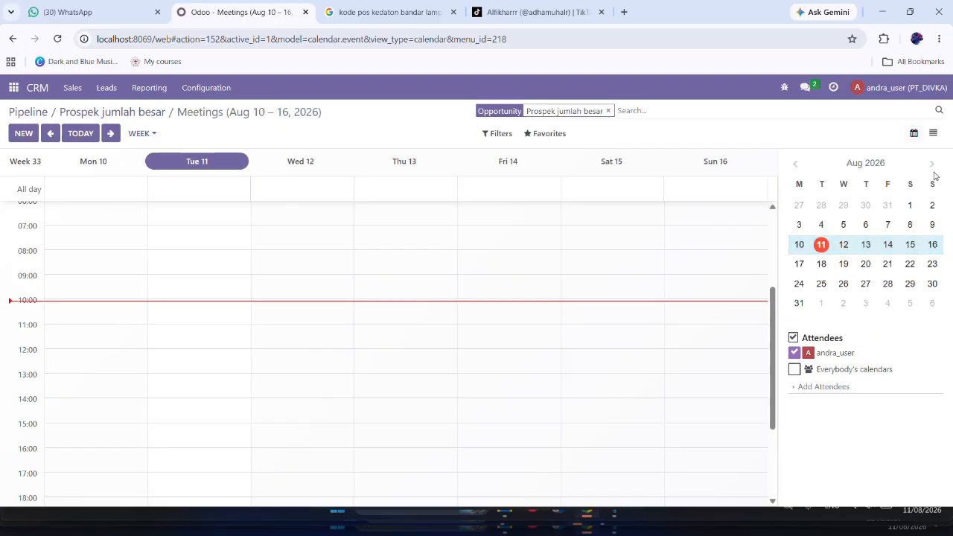
# Go to September 8, 2026 in the meetings calendar and show the whole month.
pyautogui.click(932, 165)
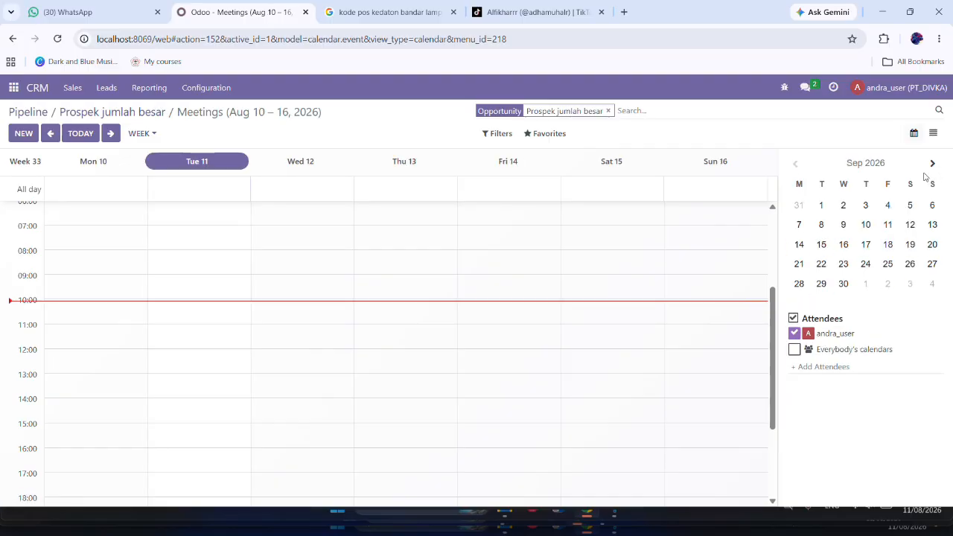
pyautogui.click(827, 226)
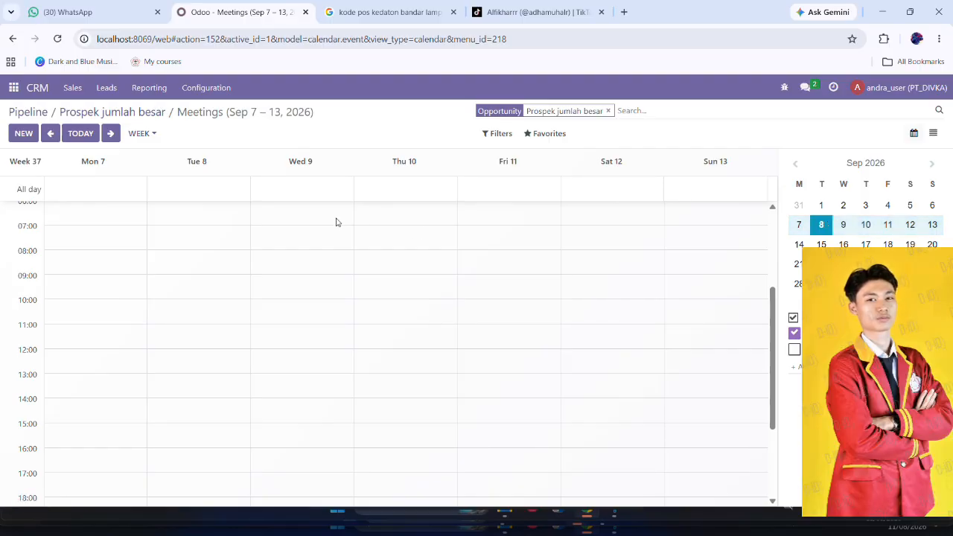
pyautogui.click(141, 136)
pyautogui.click(153, 185)
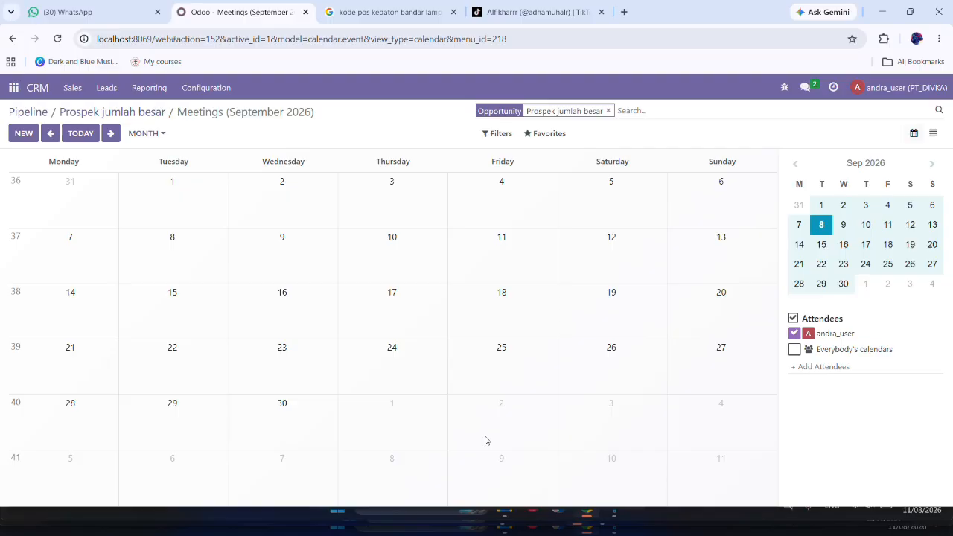
# Create a meeting on September 8, 2026 with the subject "Pengajuan Proposal & Presentasi Produk" and dismiss the extra new event form.
pyautogui.click(191, 262)
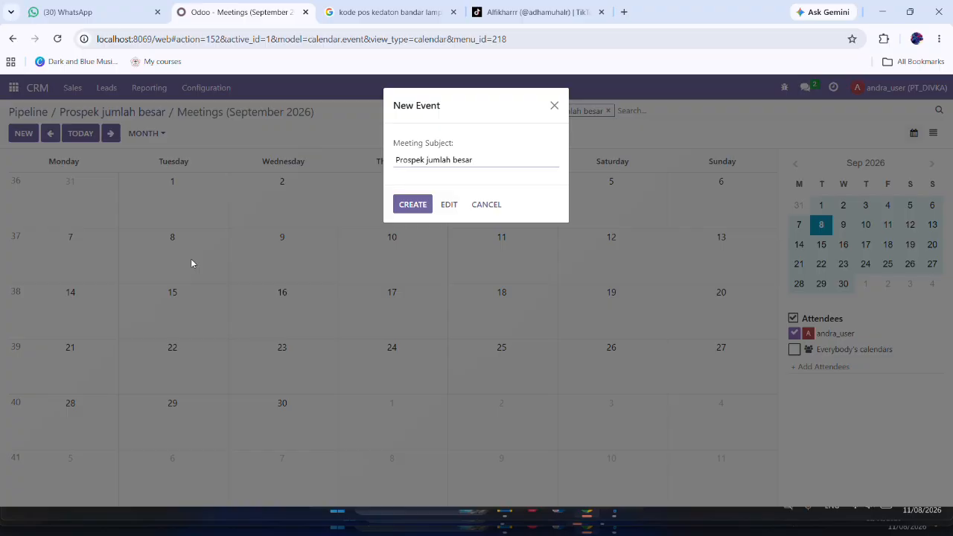
pyautogui.press('BackSpace')
pyautogui.press('BackSpace')
pyautogui.press('BackSpace')
pyautogui.press('BackSpace')
pyautogui.press('BackSpace')
pyautogui.press('BackSpace')
pyautogui.press('BackSpace')
pyautogui.press('BackSpace')
pyautogui.press('BackSpace')
pyautogui.press('BackSpace')
pyautogui.press('BackSpace')
pyautogui.press('BackSpace')
pyautogui.press('BackSpace')
pyautogui.press('BackSpace')
pyautogui.press('BackSpace')
pyautogui.press('BackSpace')
pyautogui.press('BackSpace')
pyautogui.press('BackSpace')
pyautogui.press('BackSpace')
pyautogui.press('BackSpace')
pyautogui.write('Peng')
pyautogui.write('ajuan')
pyautogui.write(' Proposal')
pyautogui.write(' da')
pyautogui.press('BackSpace')
pyautogui.press('BackSpace')
pyautogui.write('& Presentasi')
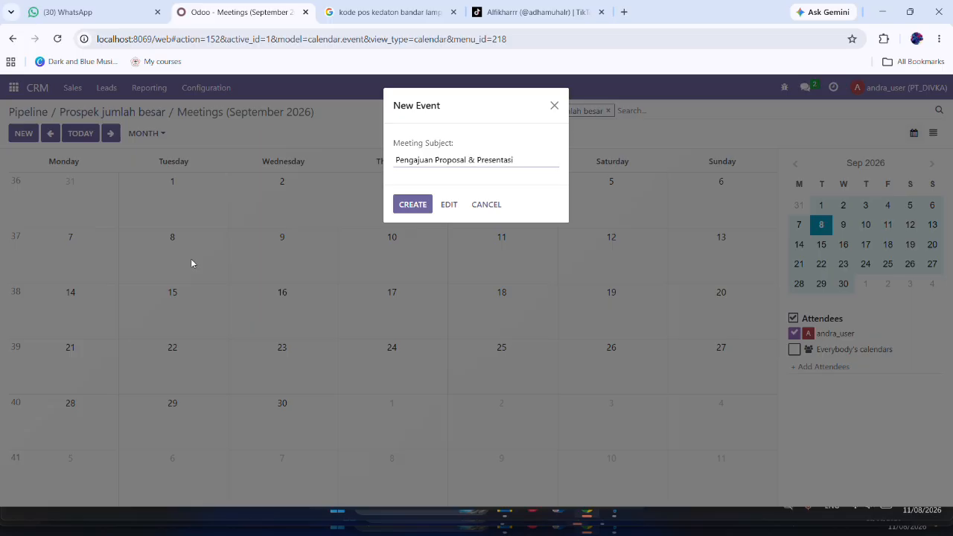
pyautogui.write(' Produk')
pyautogui.click(416, 207)
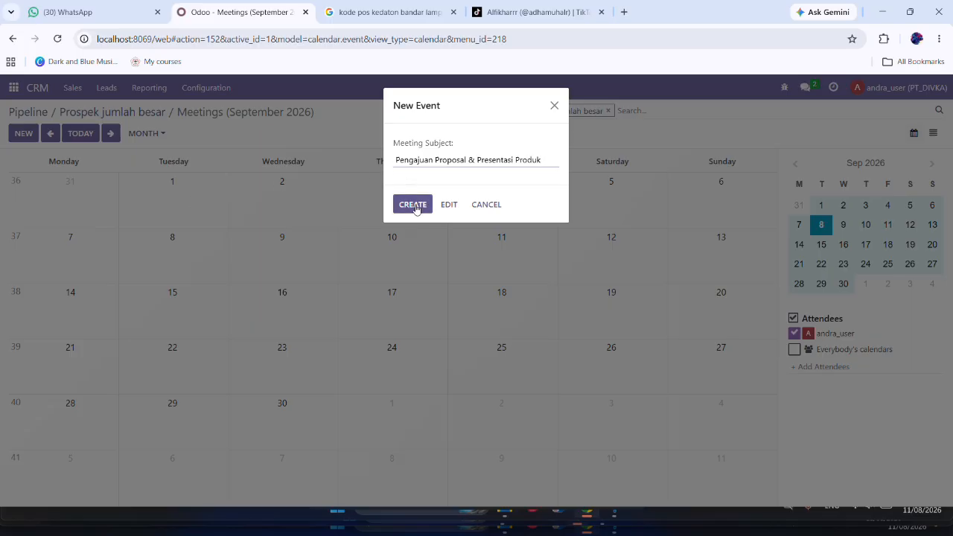
pyautogui.click(416, 209)
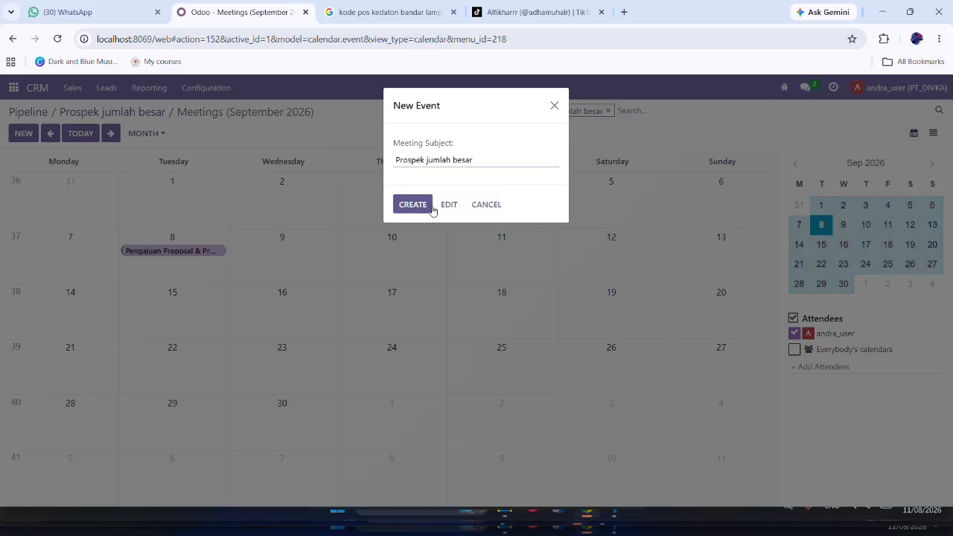
pyautogui.click(554, 105)
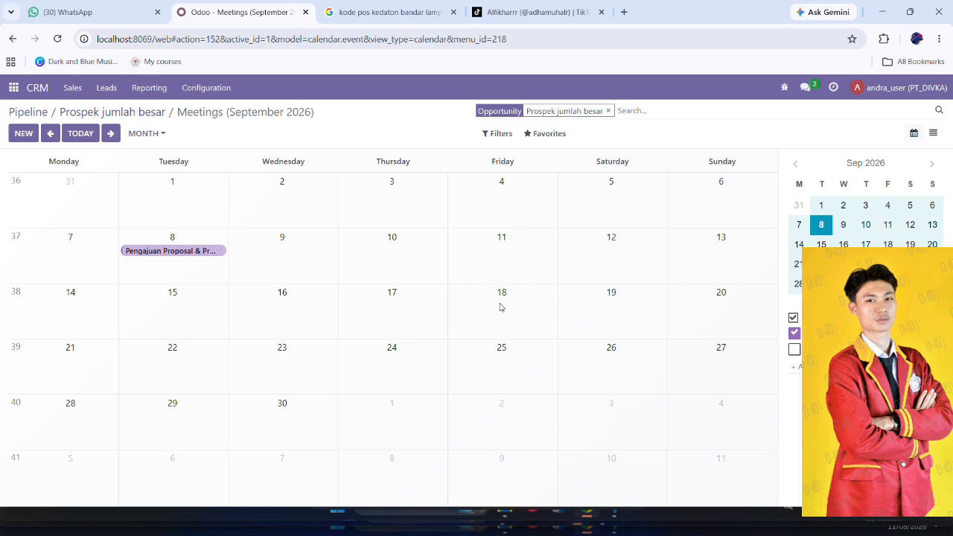
# Return to the CRM pipeline and open the meetings calendar of the Distributor BookShelves opportunity.
pyautogui.click(36, 94)
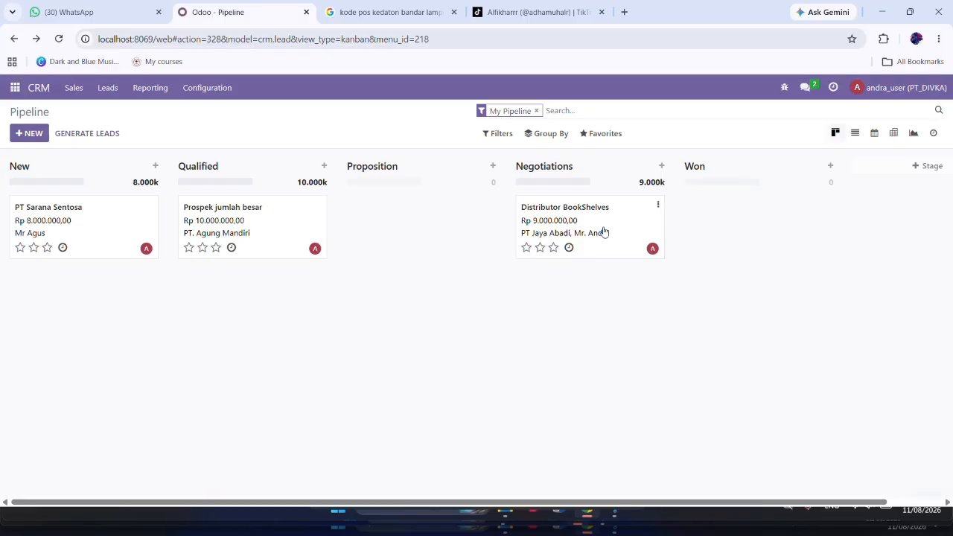
pyautogui.click(604, 233)
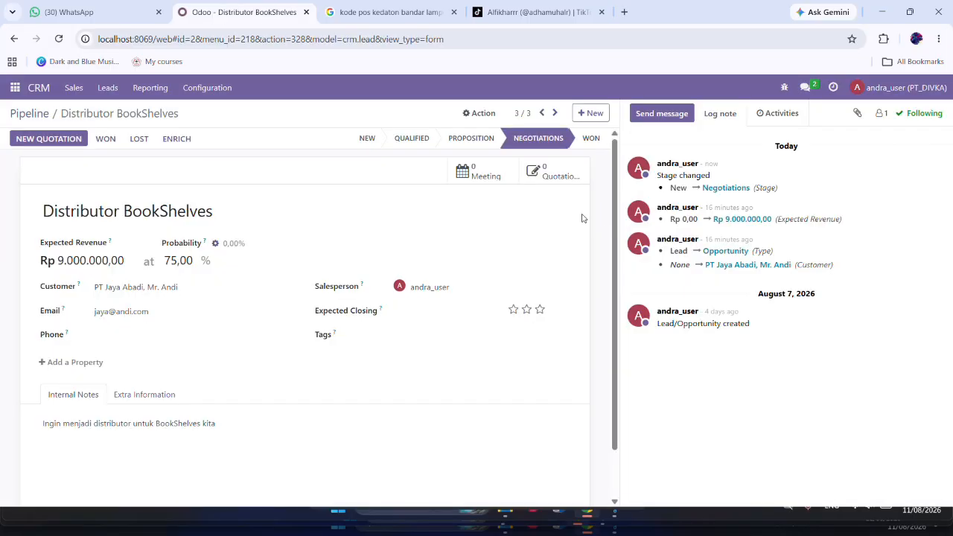
pyautogui.click(482, 176)
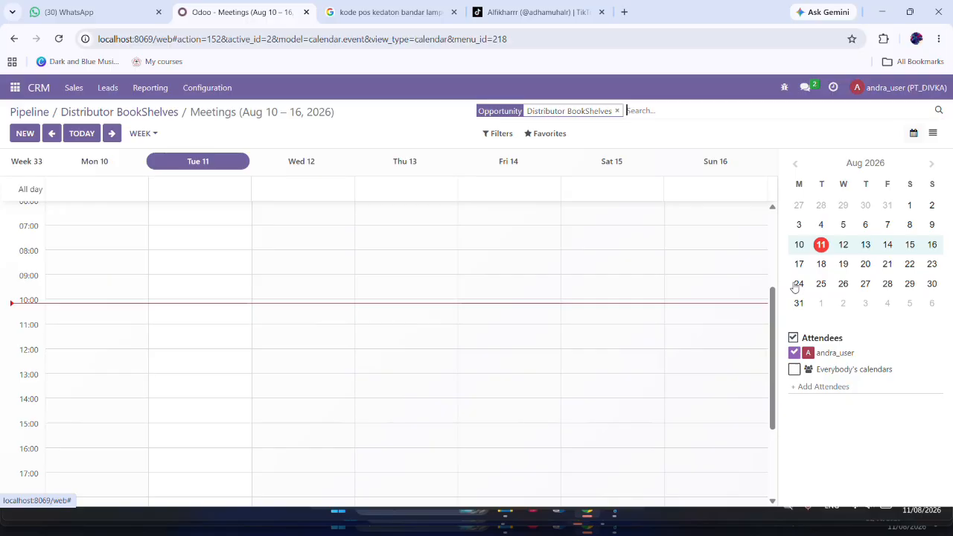
# Go to September 19, 2026 in the Distributor BookShelves meetings calendar and show the whole month.
pyautogui.click(932, 166)
pyautogui.click(795, 165)
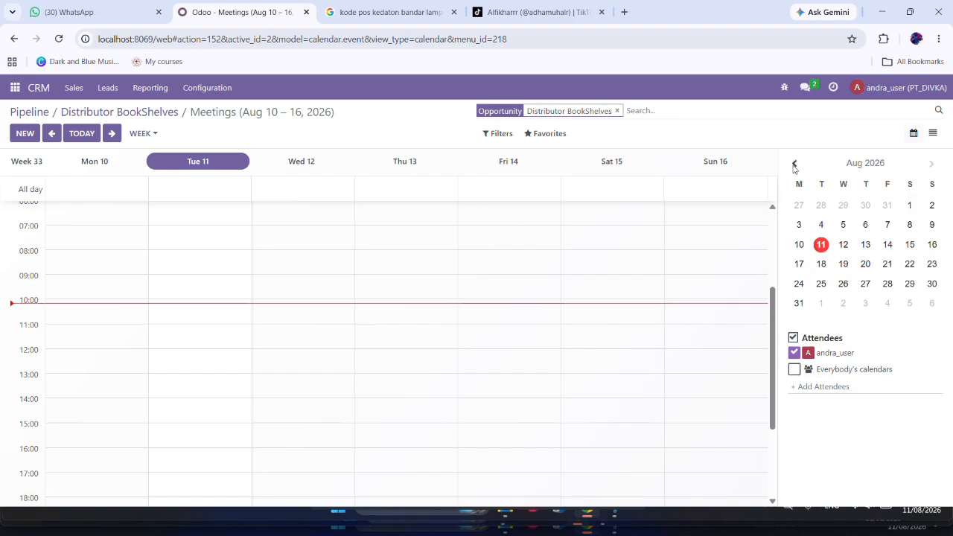
pyautogui.click(821, 248)
pyautogui.click(931, 164)
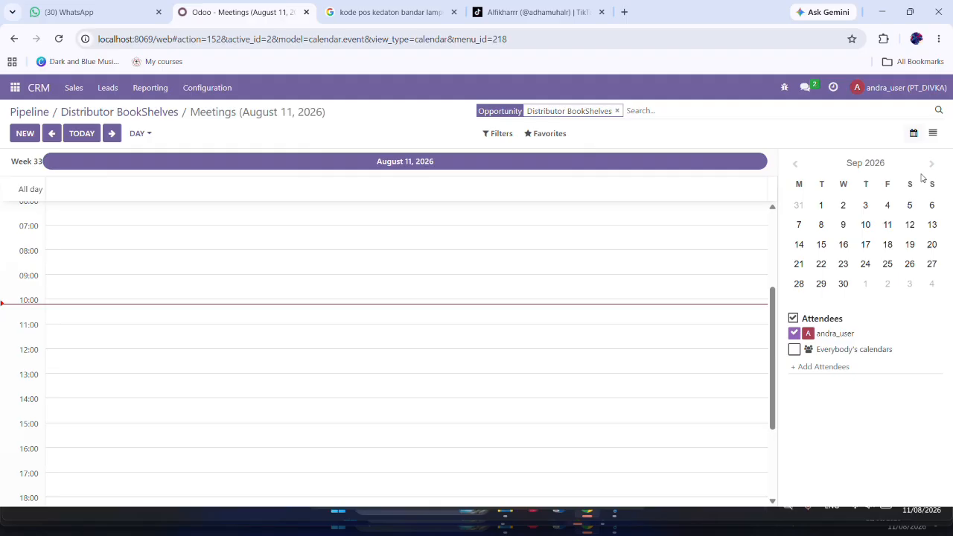
pyautogui.click(912, 247)
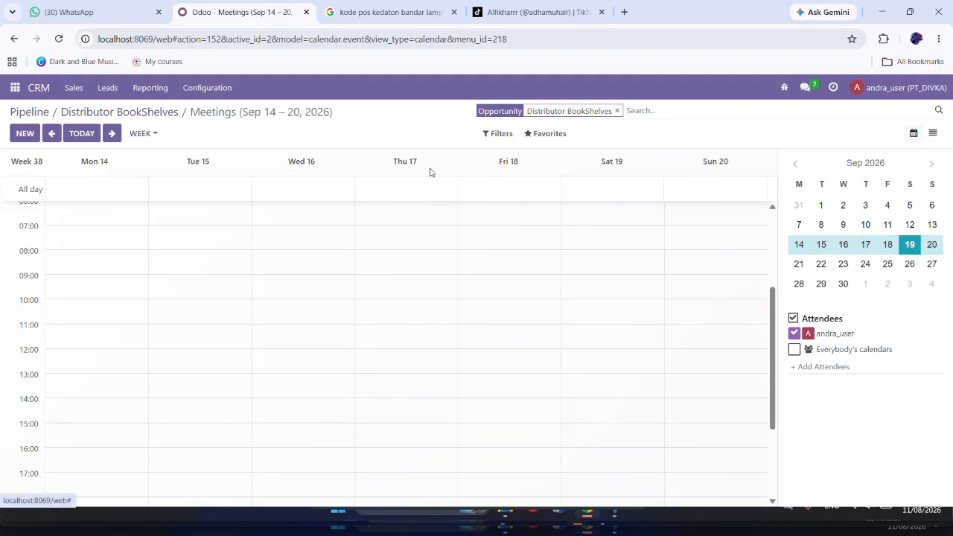
pyautogui.click(159, 132)
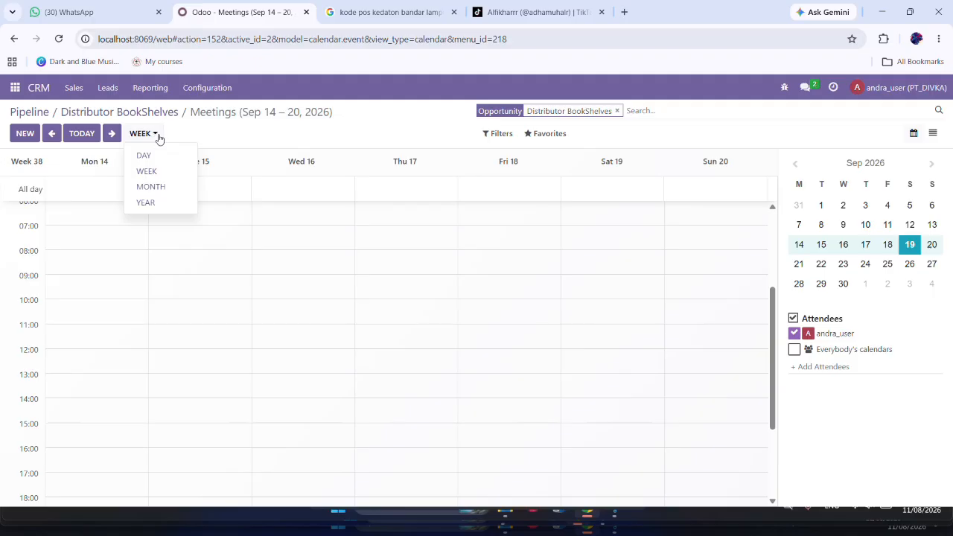
pyautogui.click(166, 186)
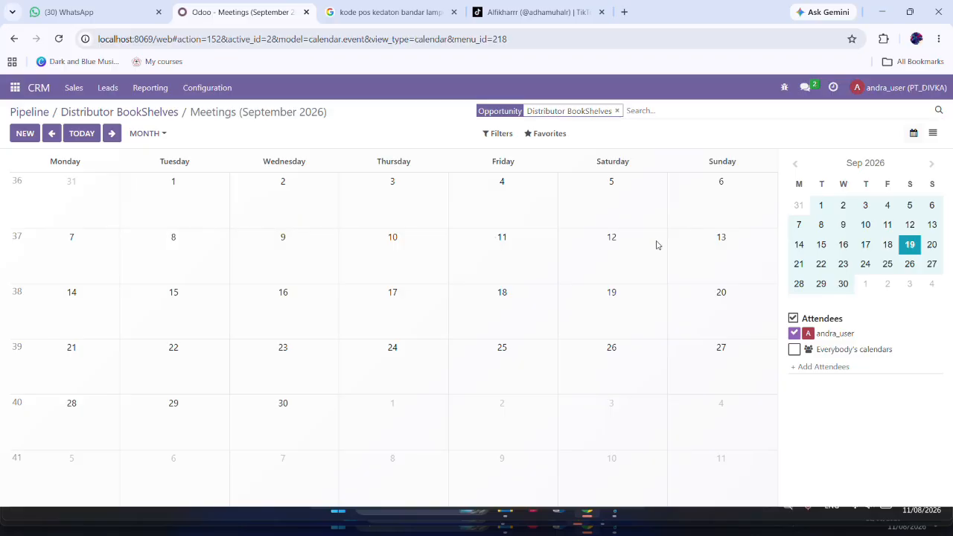
# Create a meeting on September 19, 2026 with the subject "Pengajuan Tanda Tangan Kontrak".
pyautogui.click(612, 312)
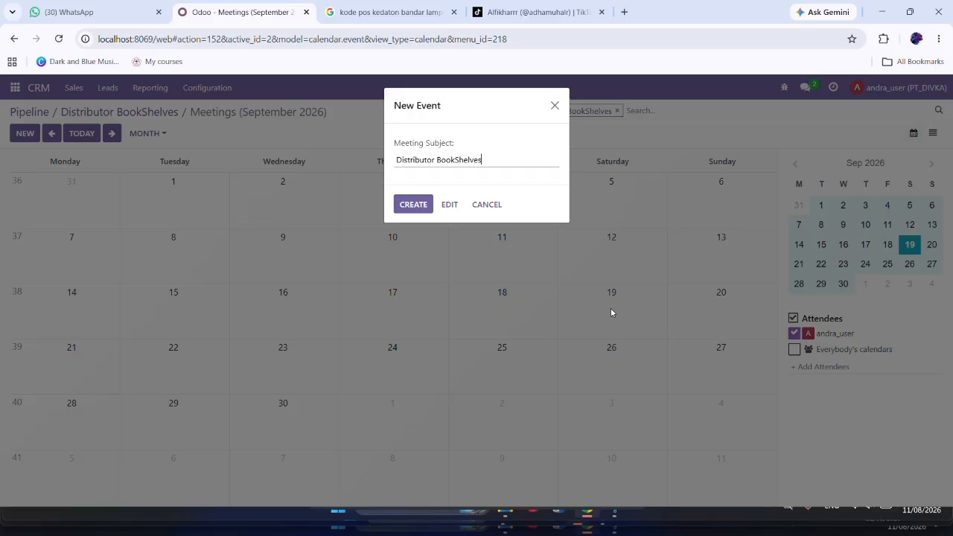
pyautogui.press('BackSpace')
pyautogui.press('BackSpace')
pyautogui.press('BackSpace')
pyautogui.press('BackSpace')
pyautogui.press('BackSpace')
pyautogui.press('BackSpace')
pyautogui.press('BackSpace')
pyautogui.press('BackSpace')
pyautogui.press('BackSpace')
pyautogui.press('BackSpace')
pyautogui.press('BackSpace')
pyautogui.press('BackSpace')
pyautogui.press('BackSpace')
pyautogui.press('BackSpace')
pyautogui.press('BackSpace')
pyautogui.press('BackSpace')
pyautogui.press('BackSpace')
pyautogui.press('BackSpace')
pyautogui.press('BackSpace')
pyautogui.press('BackSpace')
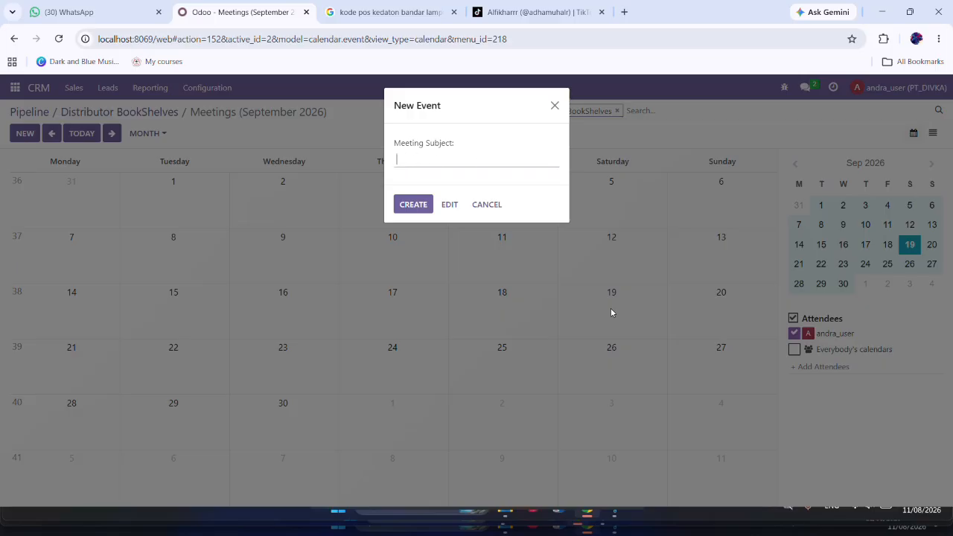
pyautogui.write('Pengajuan Tanda Tangan Kontrak')
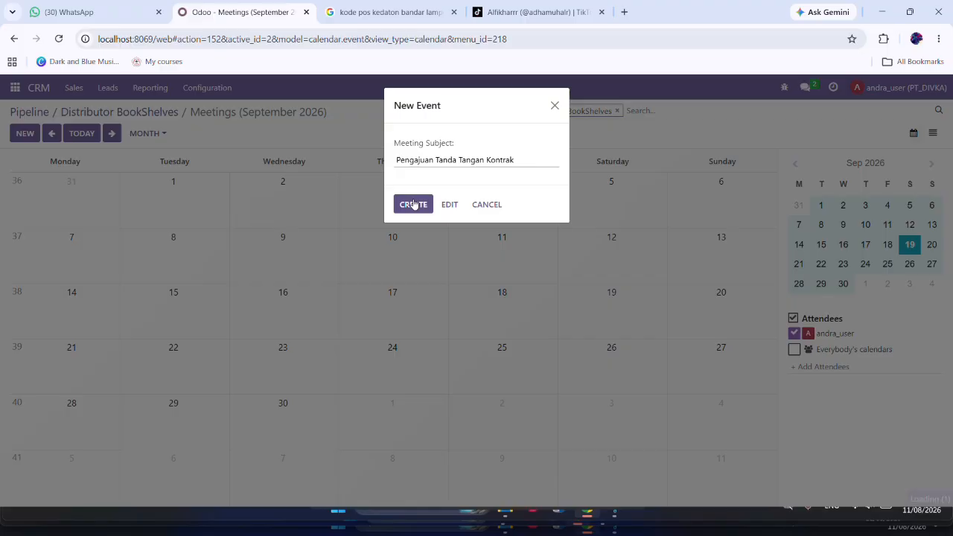
pyautogui.click(414, 204)
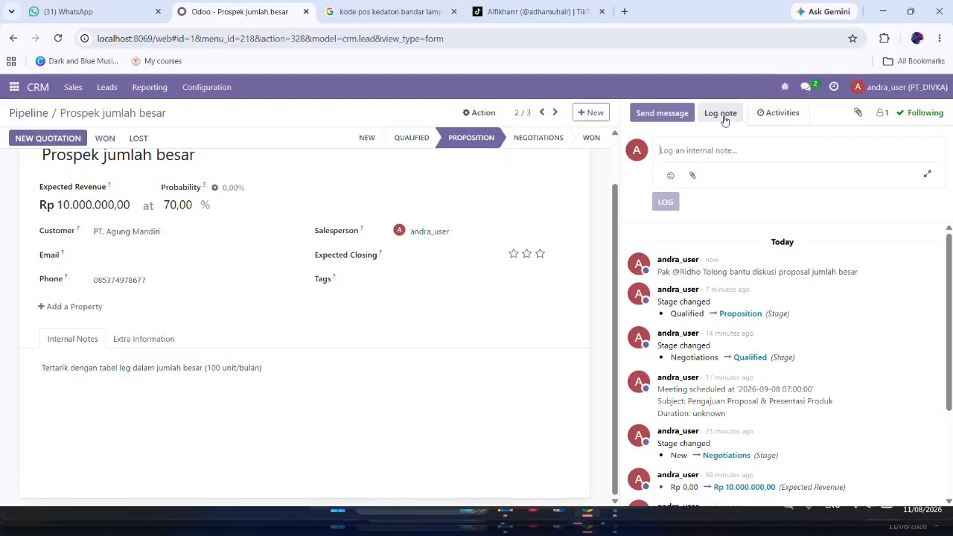
# Log the copied internal note asking a colleague to "bantu diskusi proposal jumlah besar" on the Prospek jumlah besar opportunity, and return to the pipeline.
pyautogui.click(723, 118)
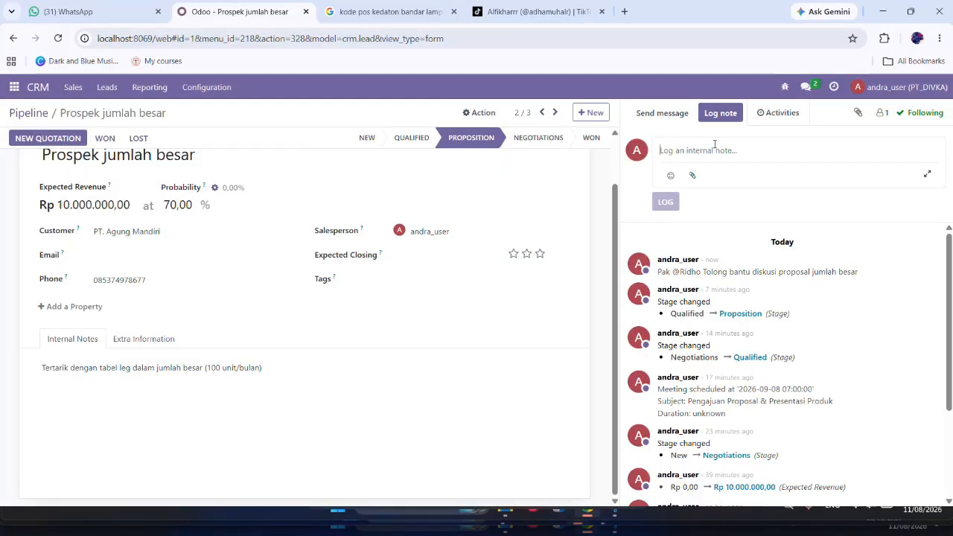
pyautogui.write('Pak @Ridho Tolong bantu diskusi proposal jumlah besar')
pyautogui.click(666, 202)
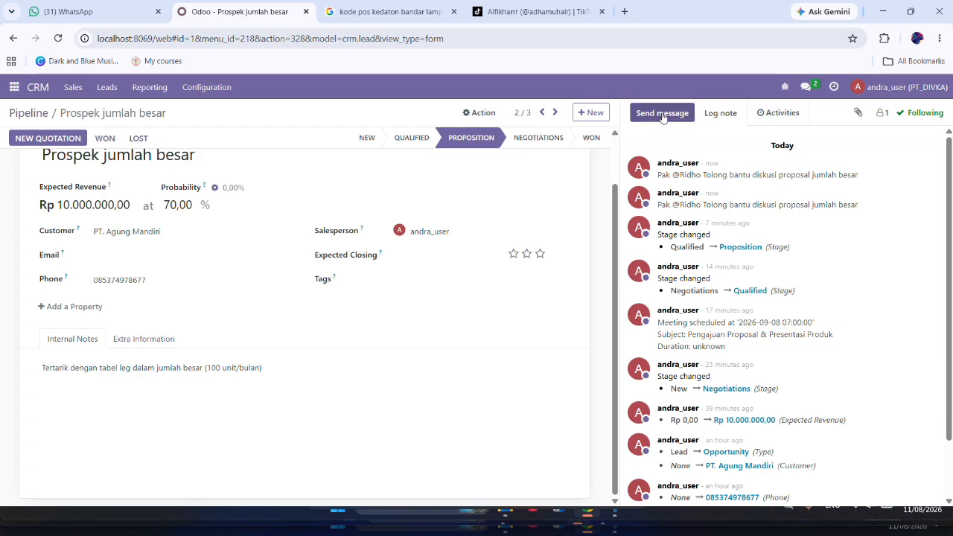
pyautogui.click(34, 90)
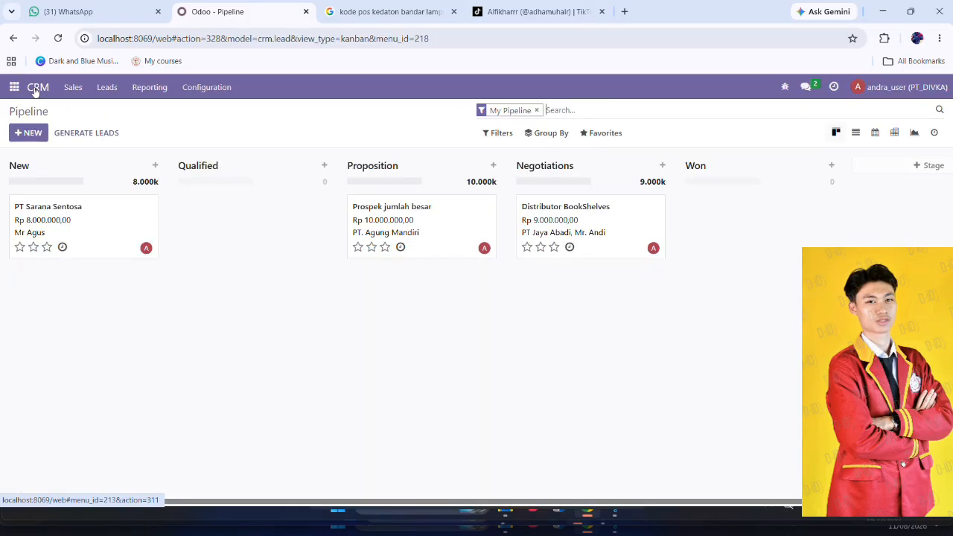